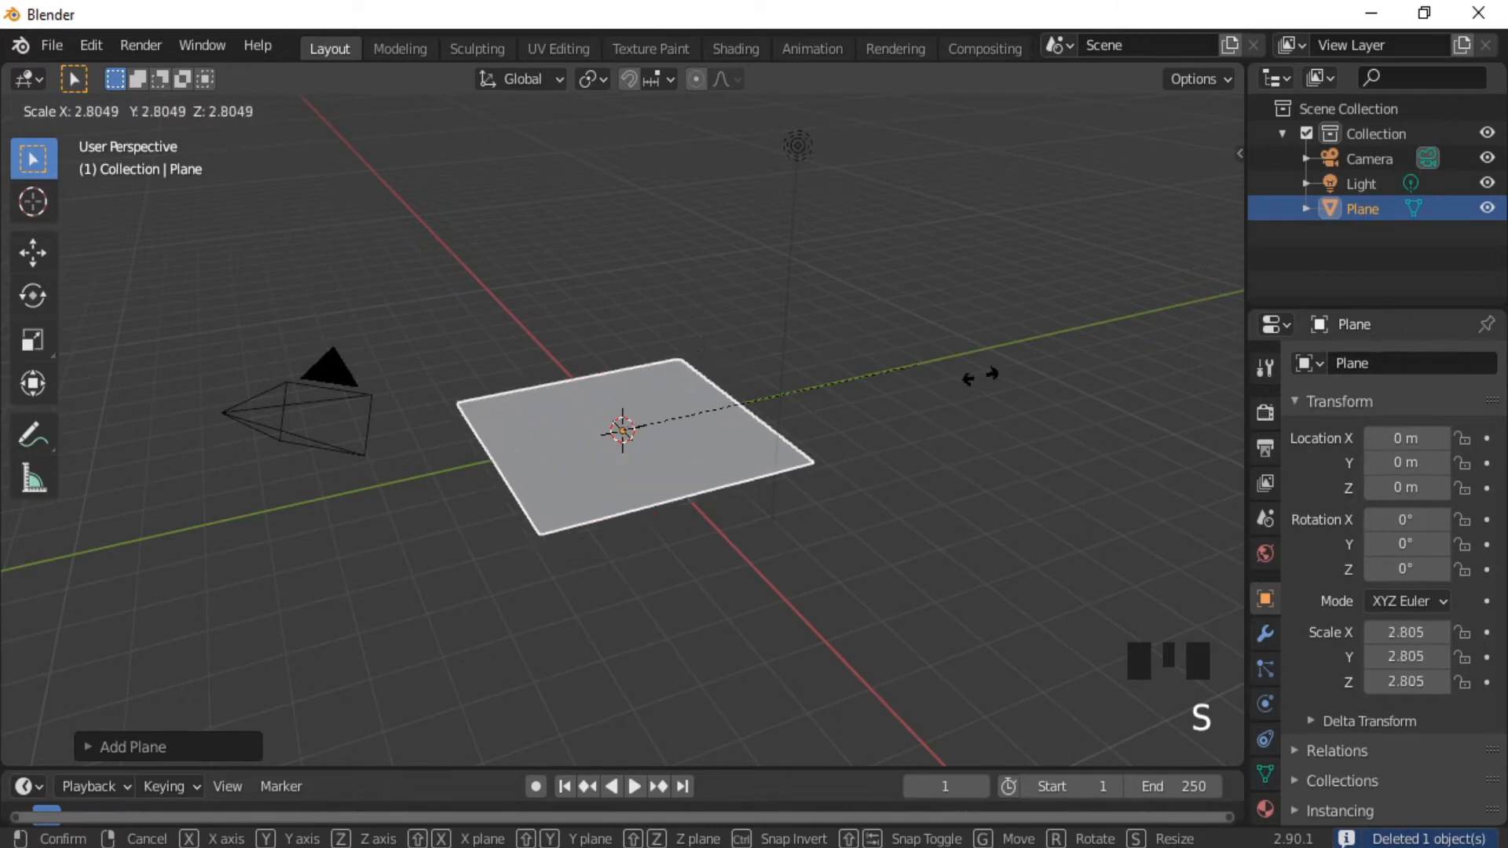
Scale the plane up uniformly to about 18.18 on all axes.
click(985, 273)
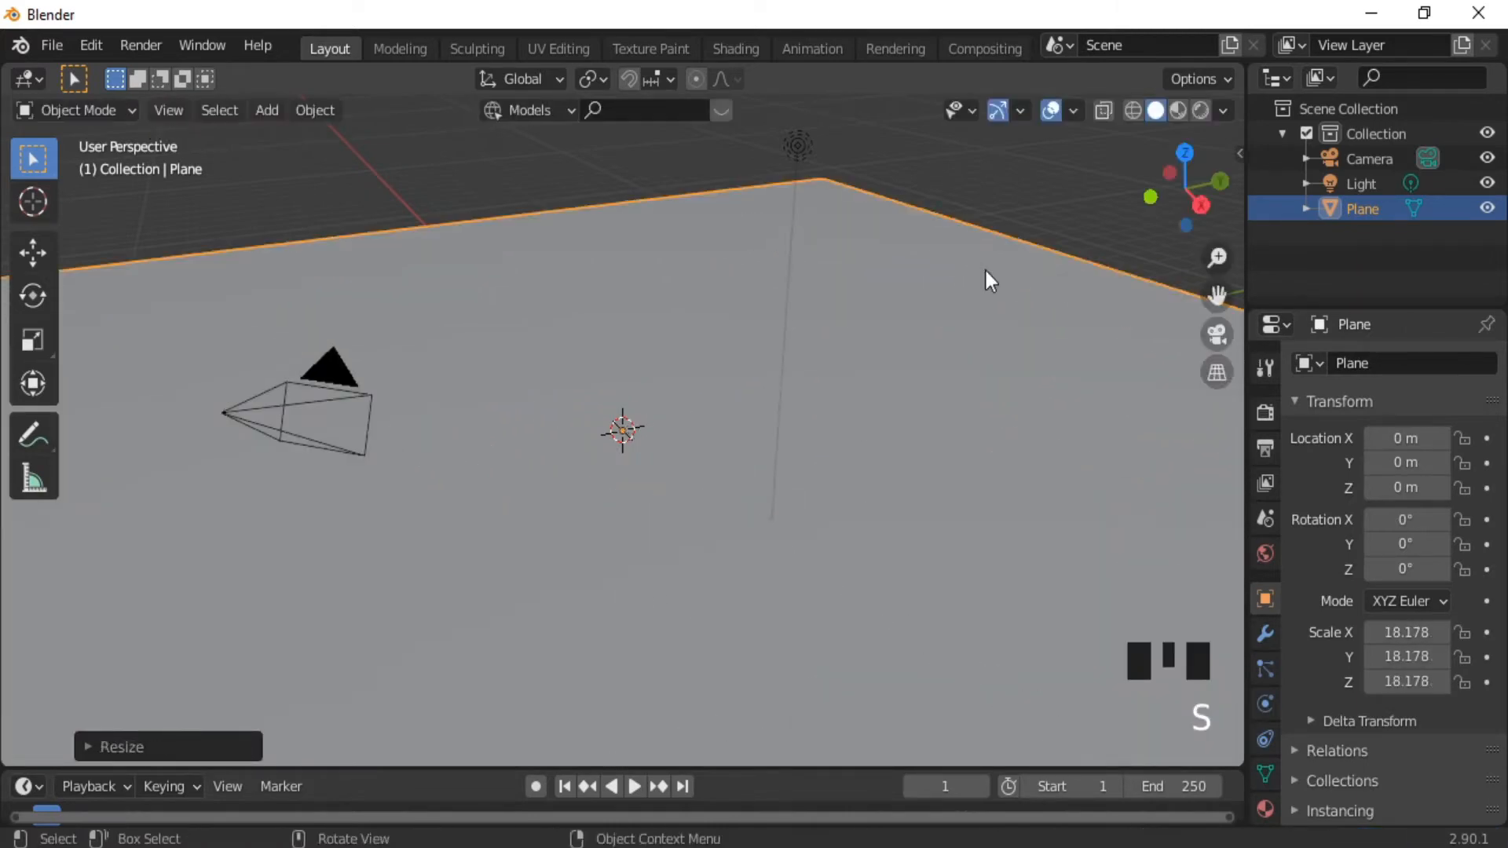
ctrl+middle_drag(789, 276, 668, 446)
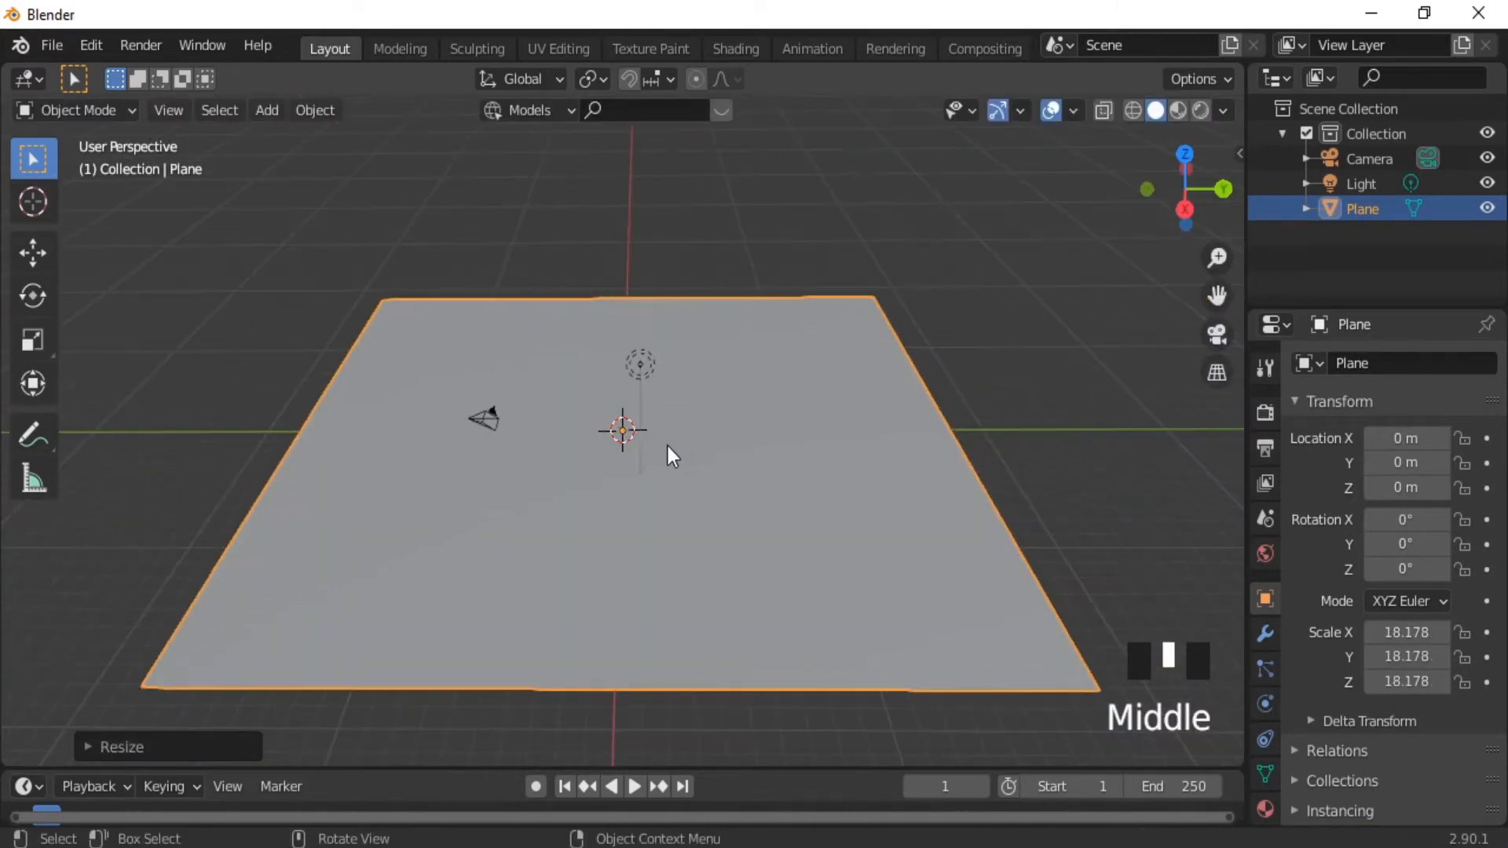
Subdivide the plane's mesh with 80 cuts in Edit Mode and return to Object Mode.
key(Tab)
right_click(667, 446)
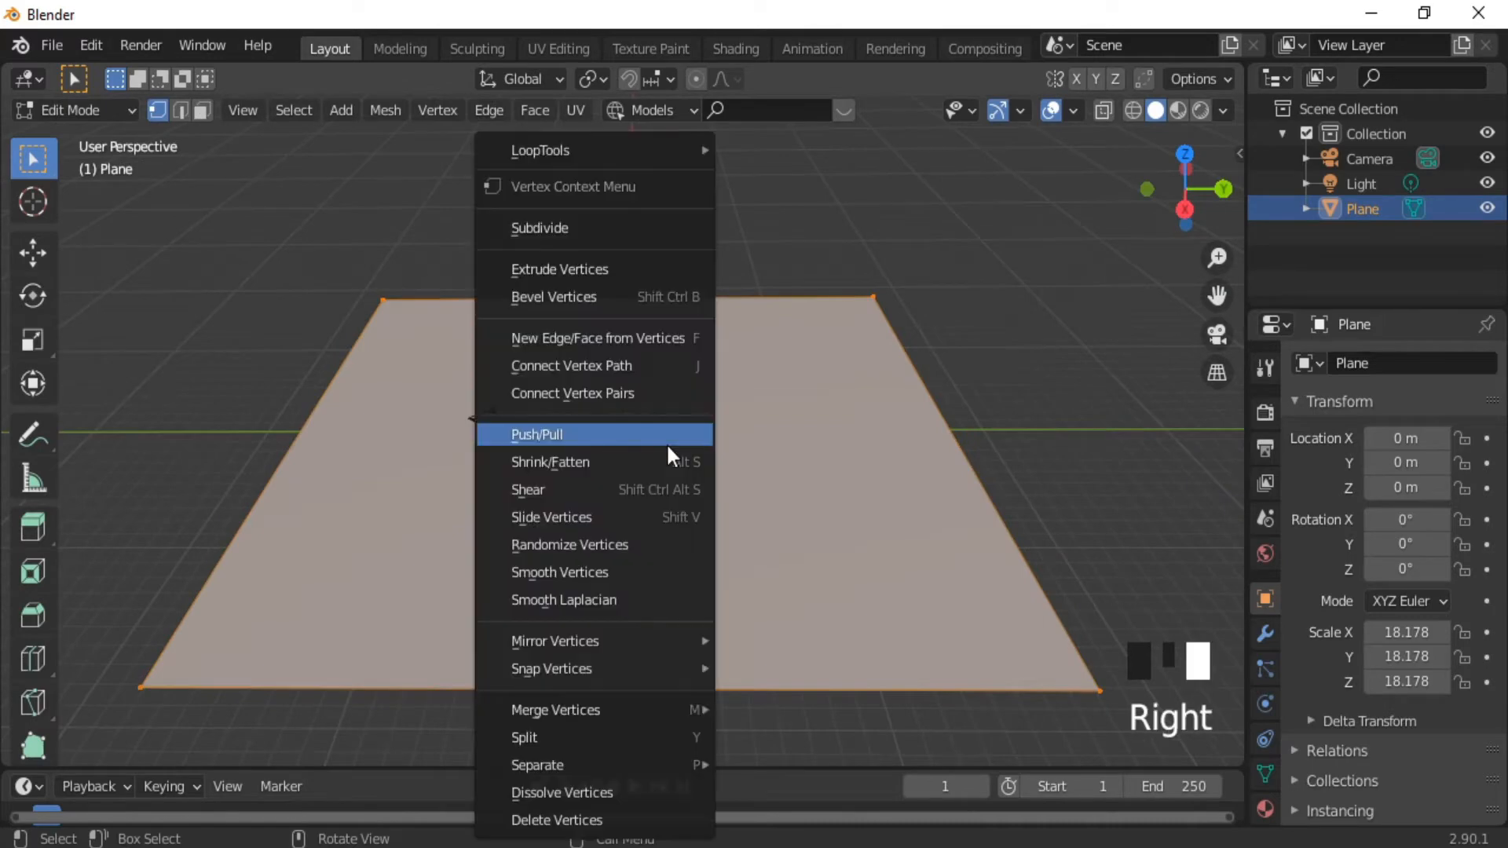
click(570, 228)
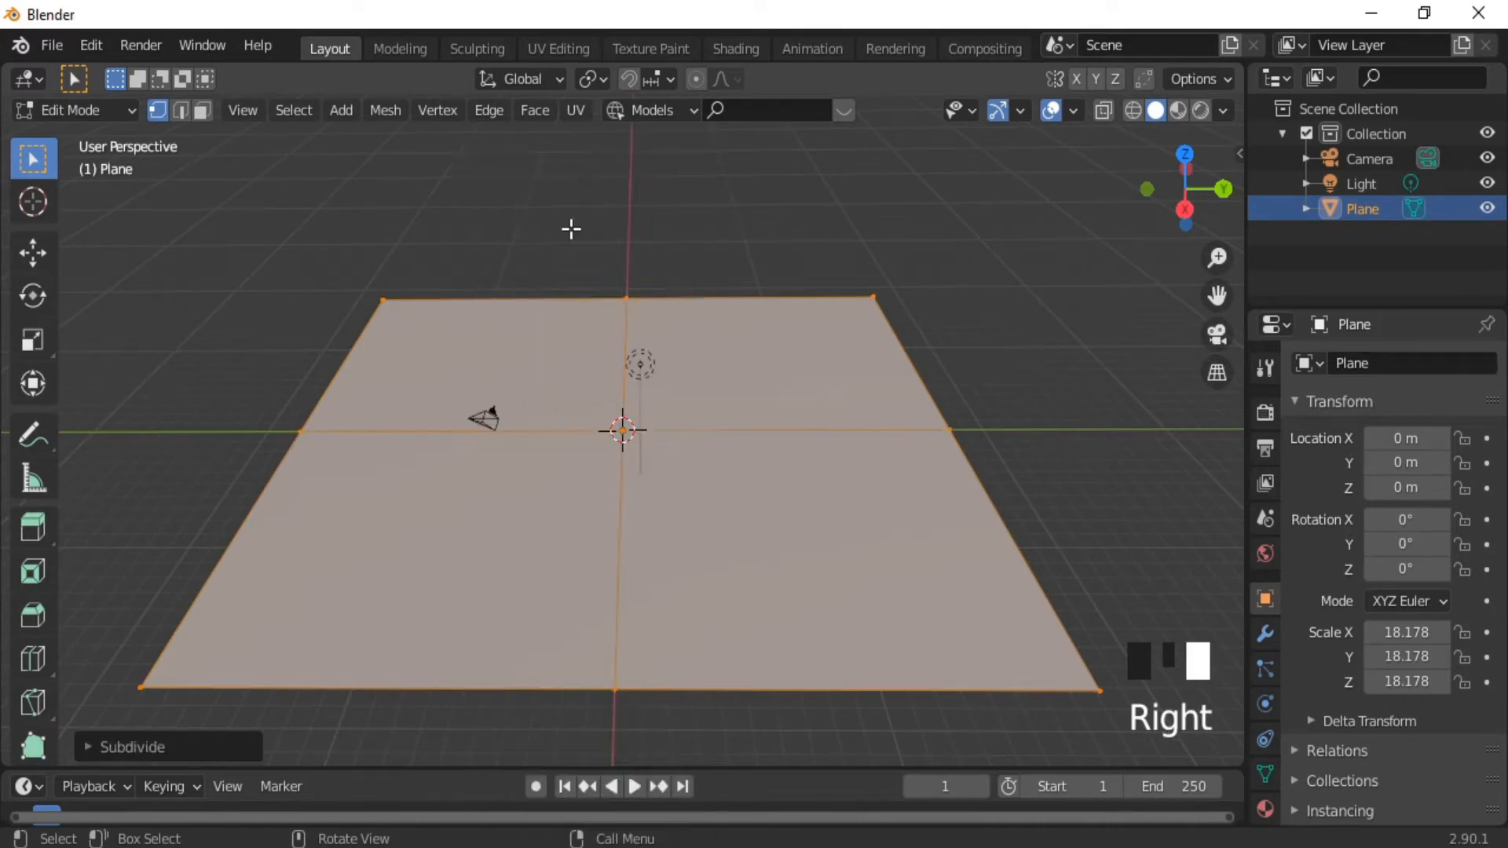
click(126, 749)
double_click(292, 576)
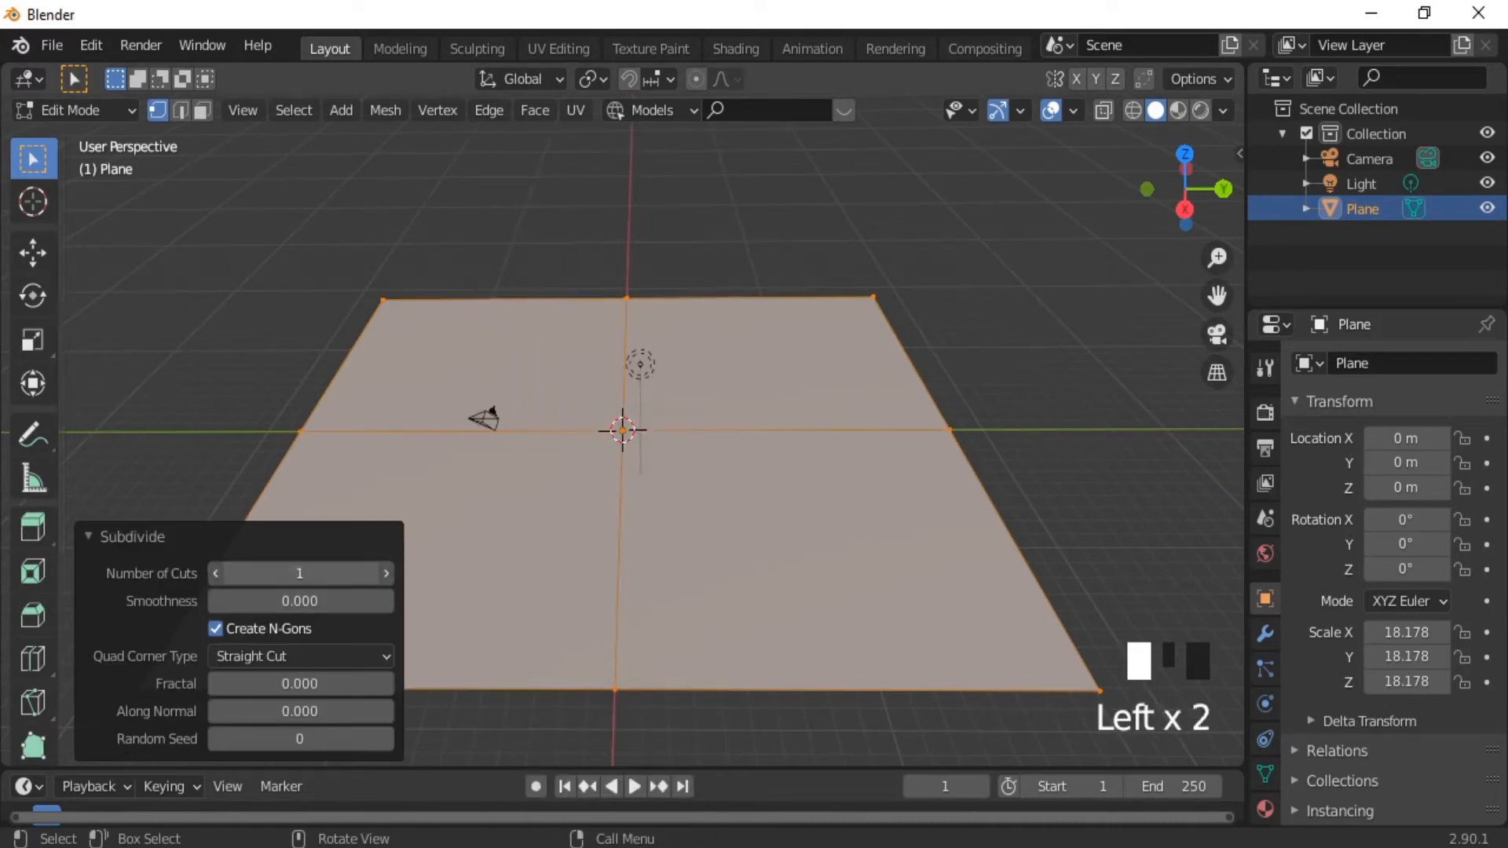
text(70)
key(Return)
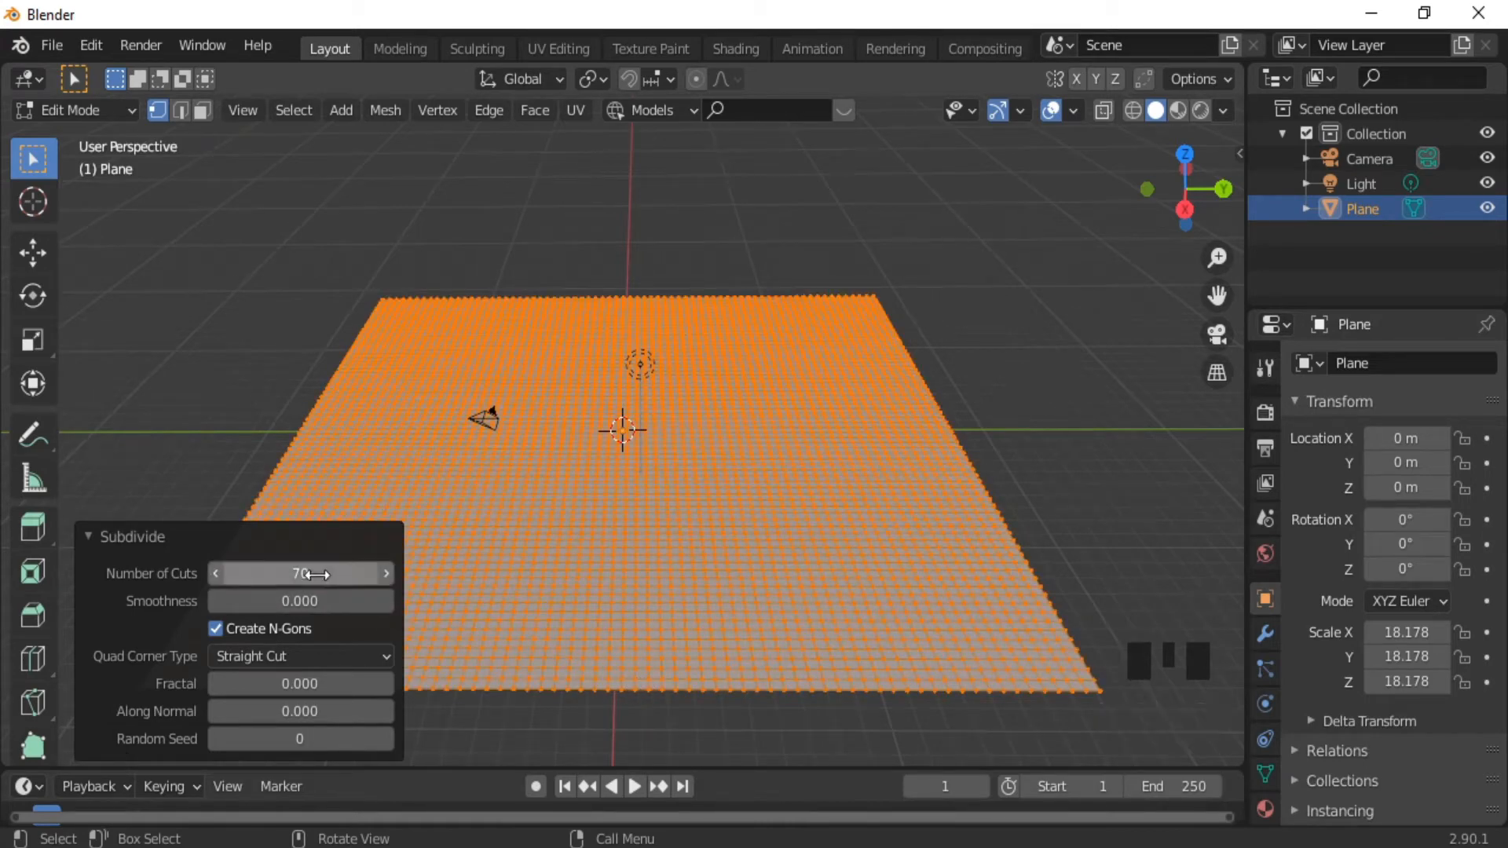
click(319, 575)
key(Return)
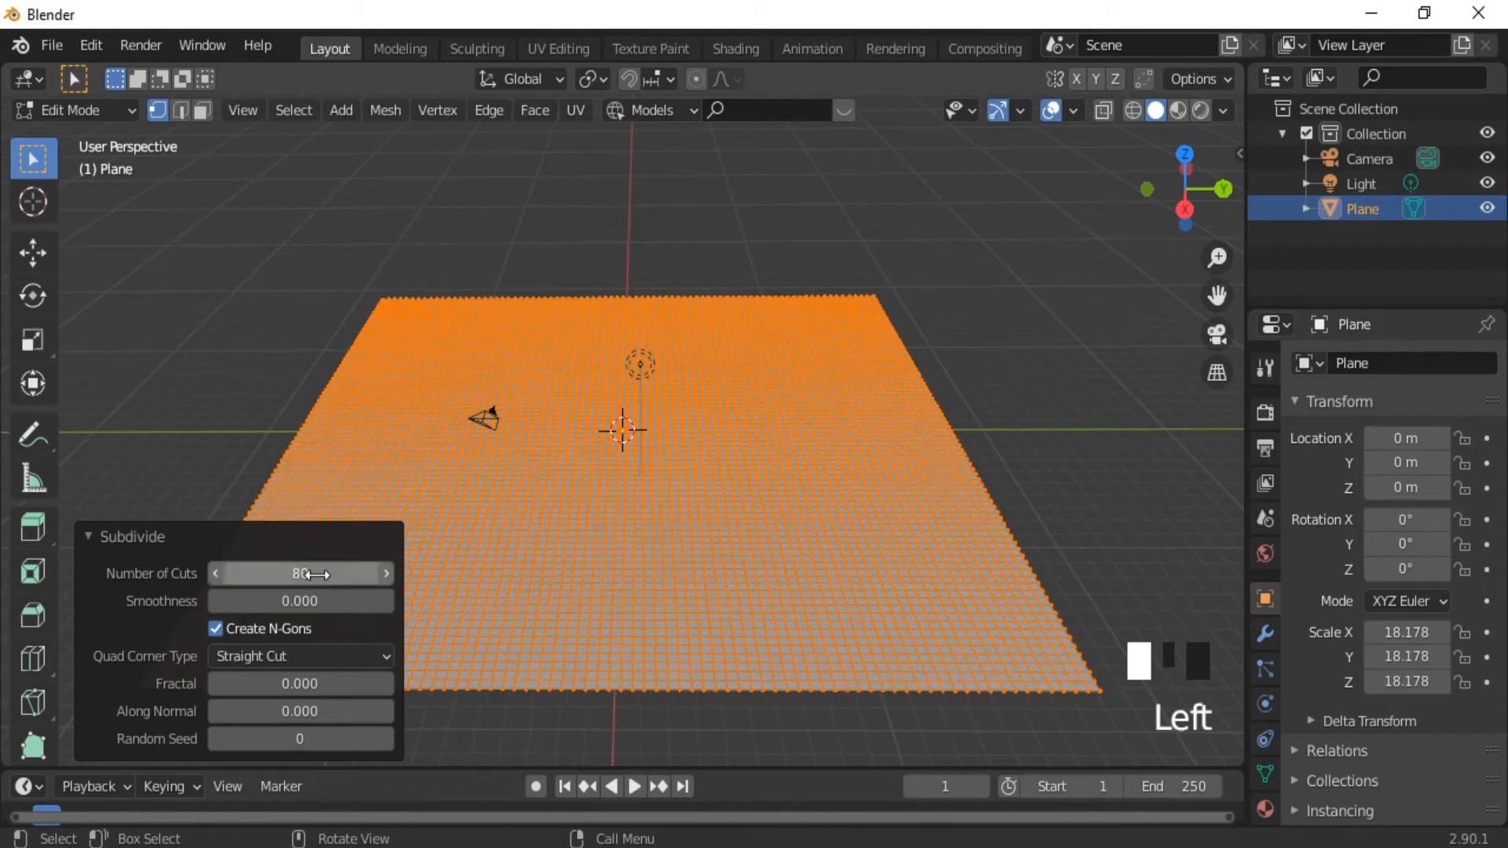
click(155, 536)
key(Tab)
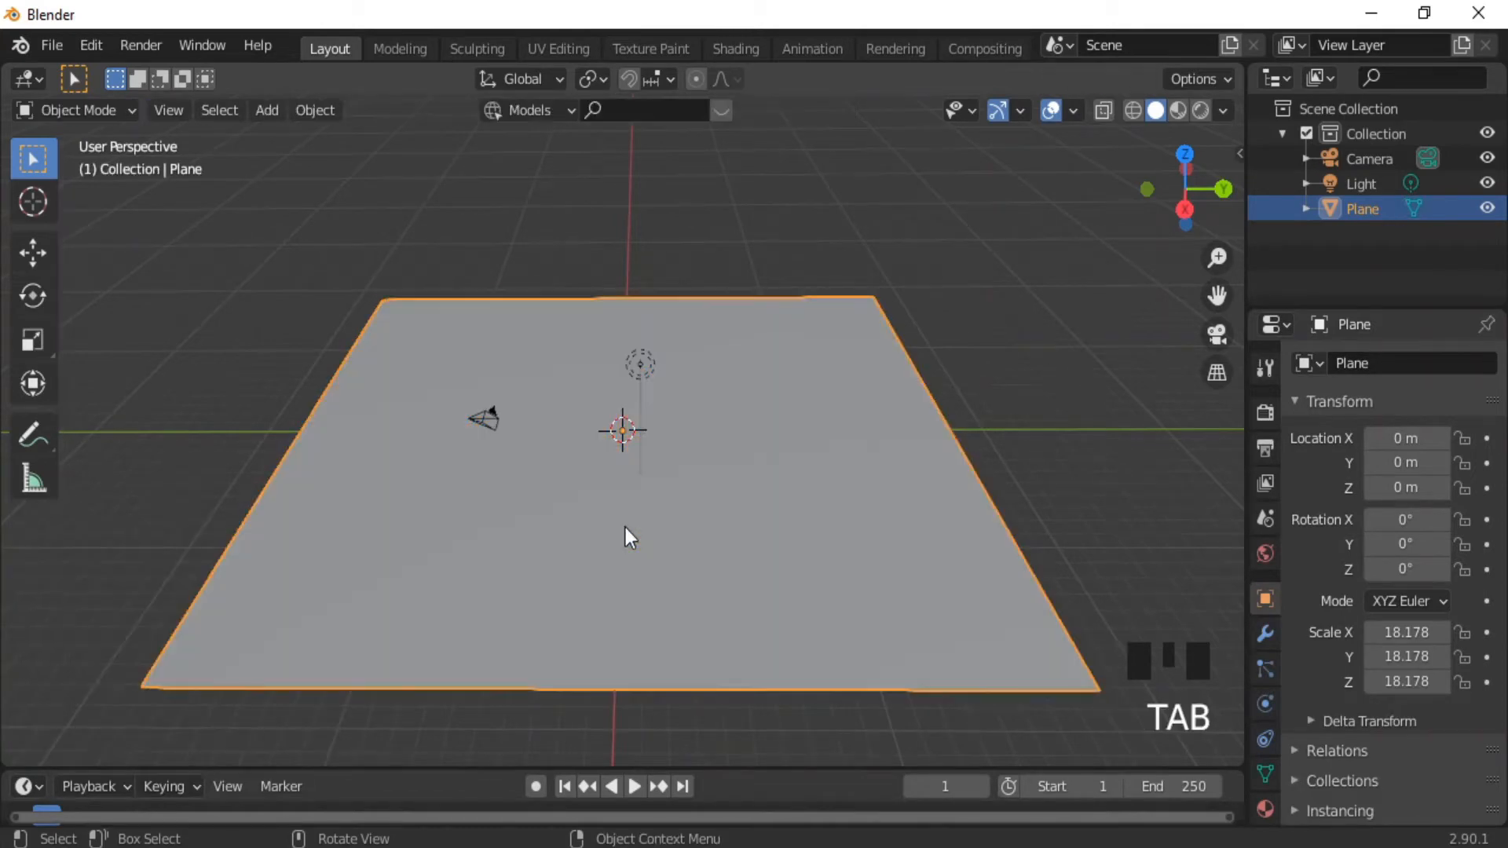
Add a Subdivision Surface modifier to the plane and increase its viewport subdivision level.
click(1265, 627)
click(1359, 364)
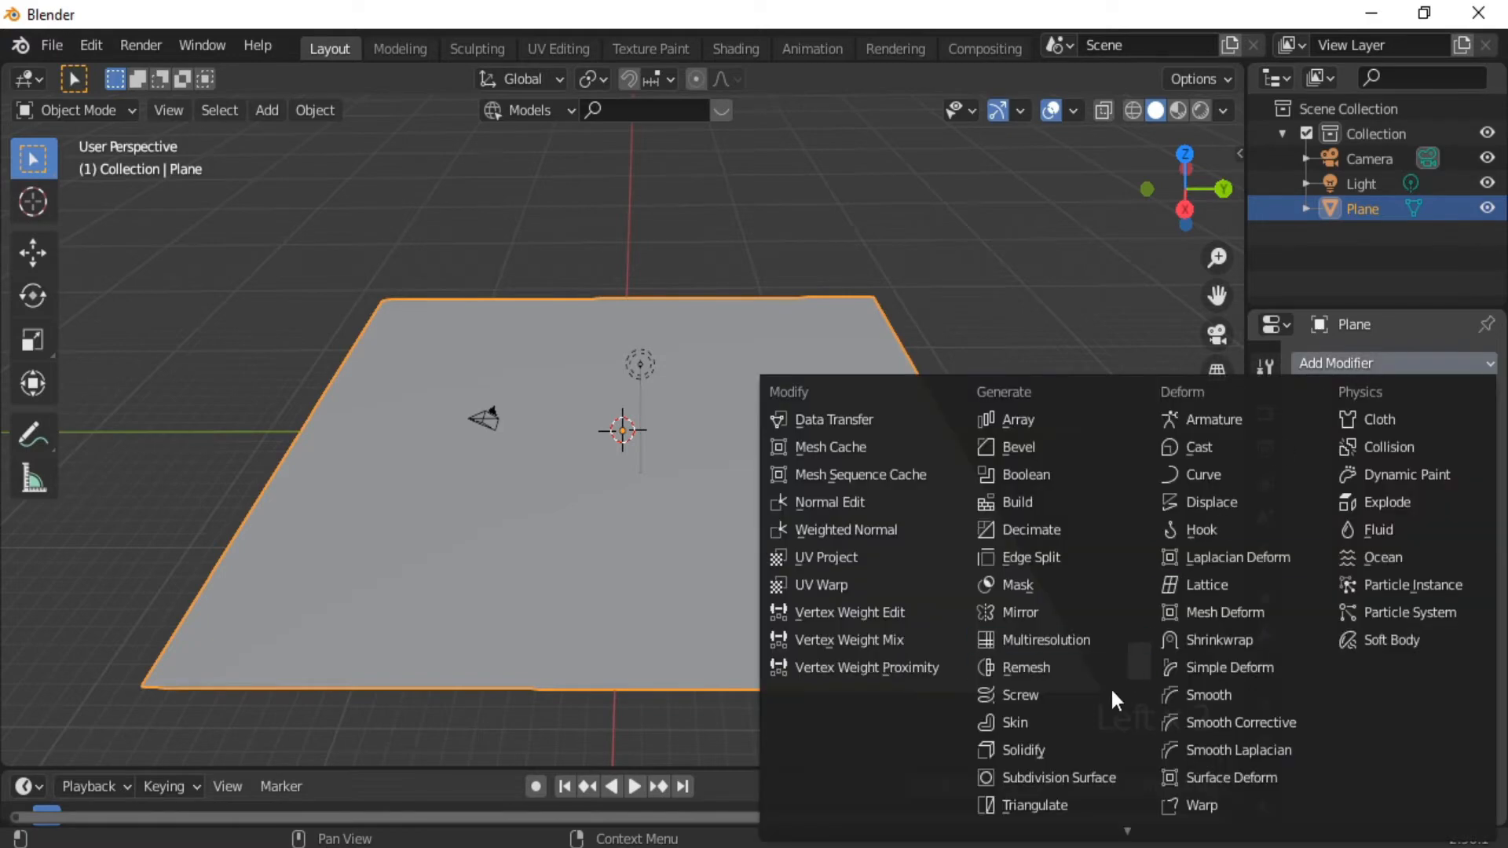
click(1049, 777)
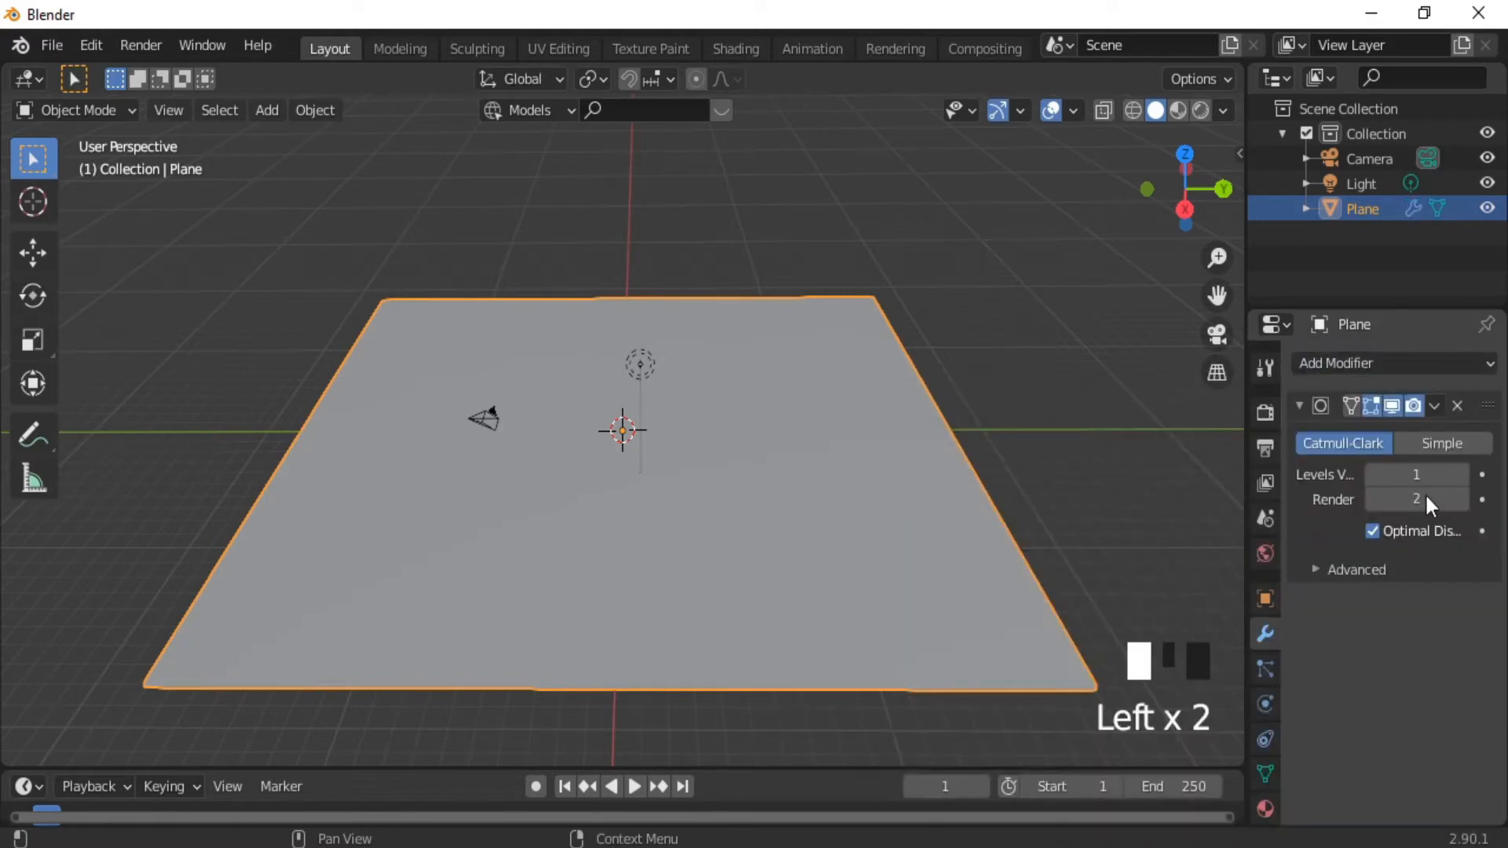
click(1461, 474)
click(1298, 405)
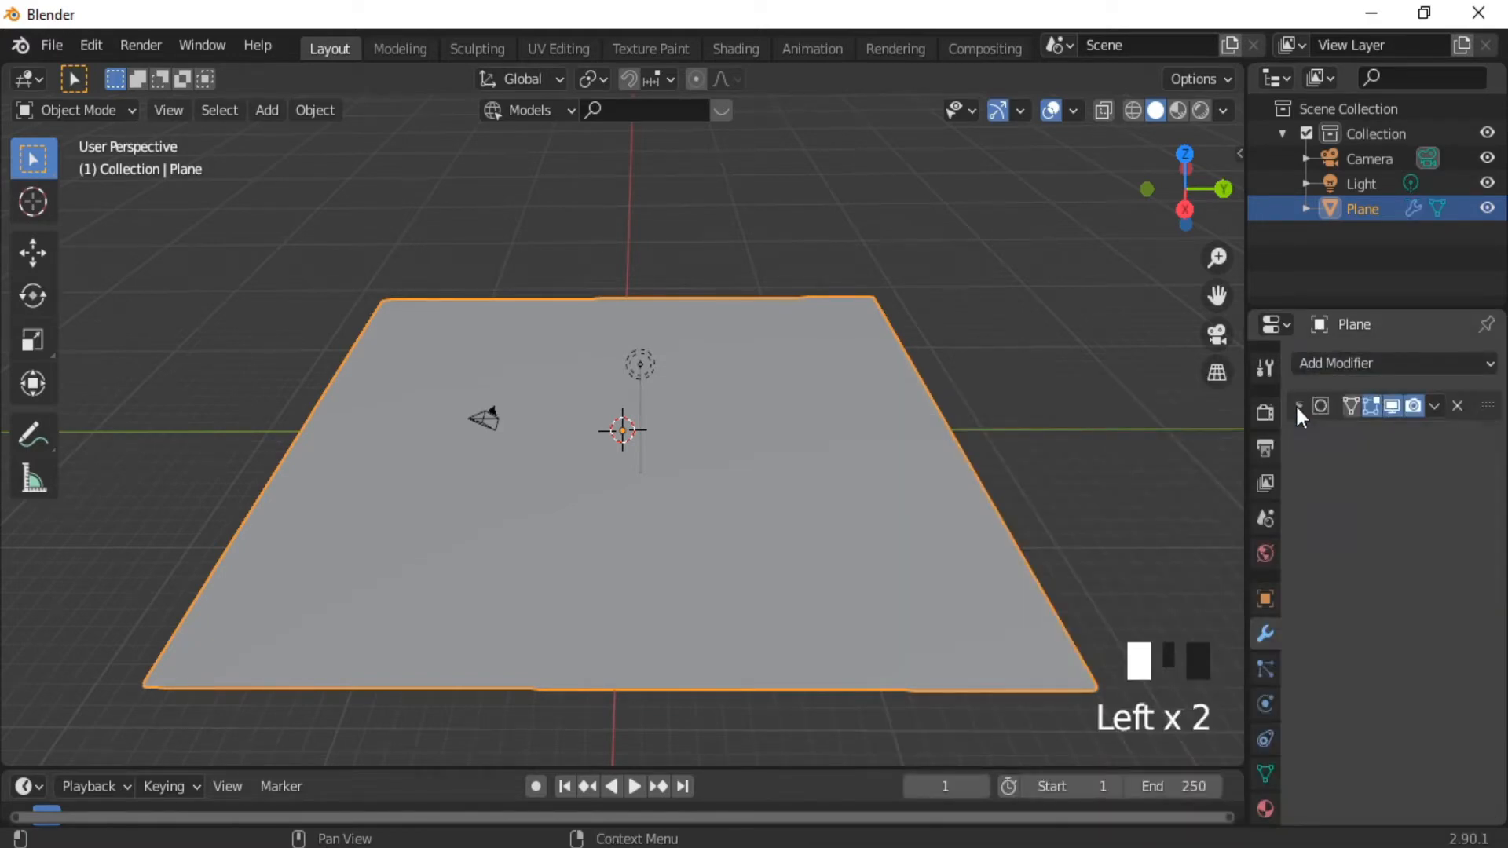
Add a Displace modifier to the plane and give it a new texture of type Voronoi.
click(1359, 363)
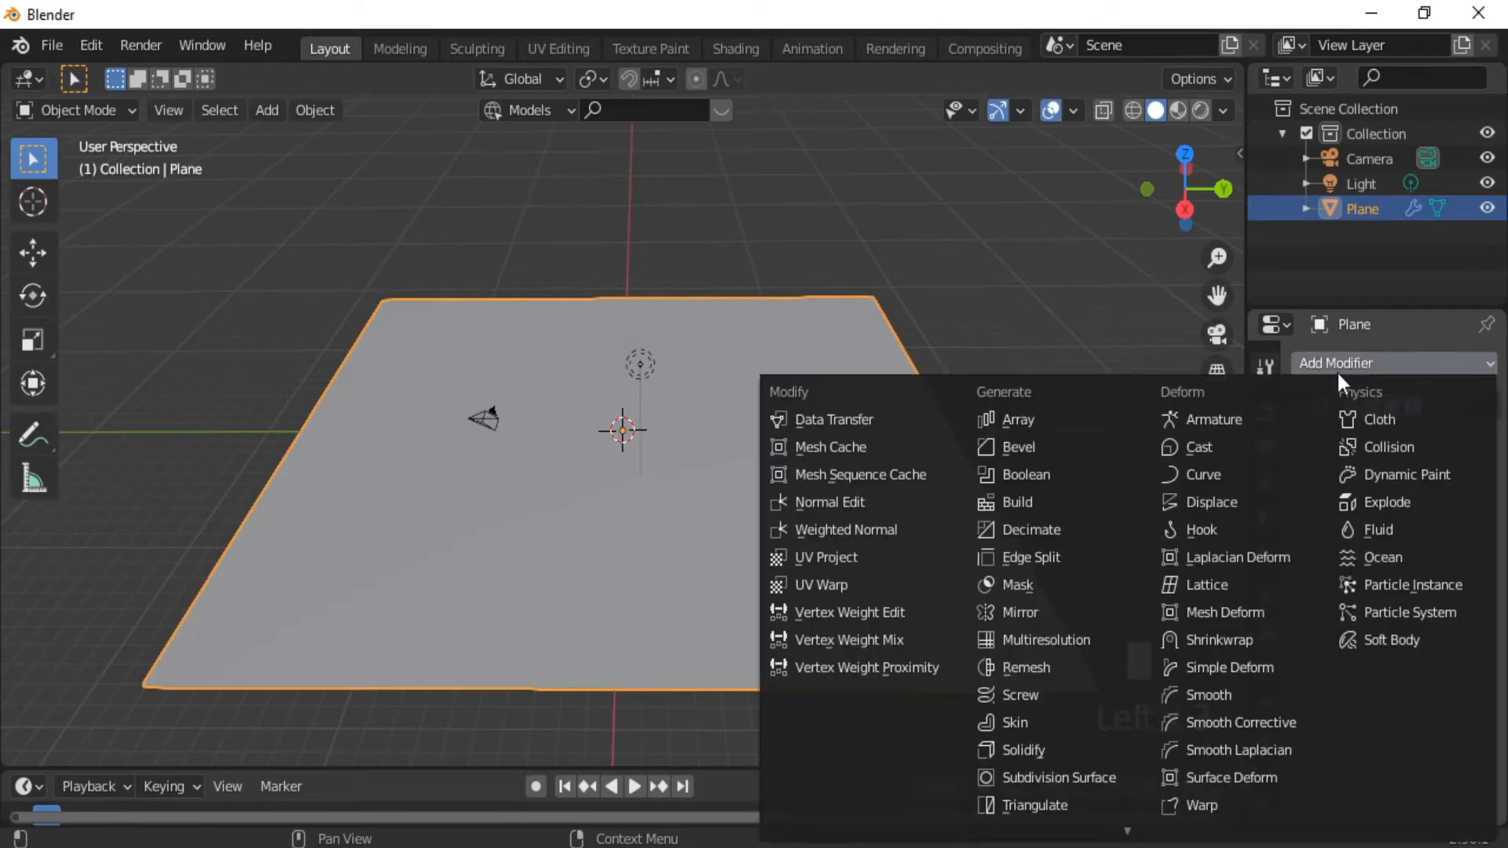
click(1231, 505)
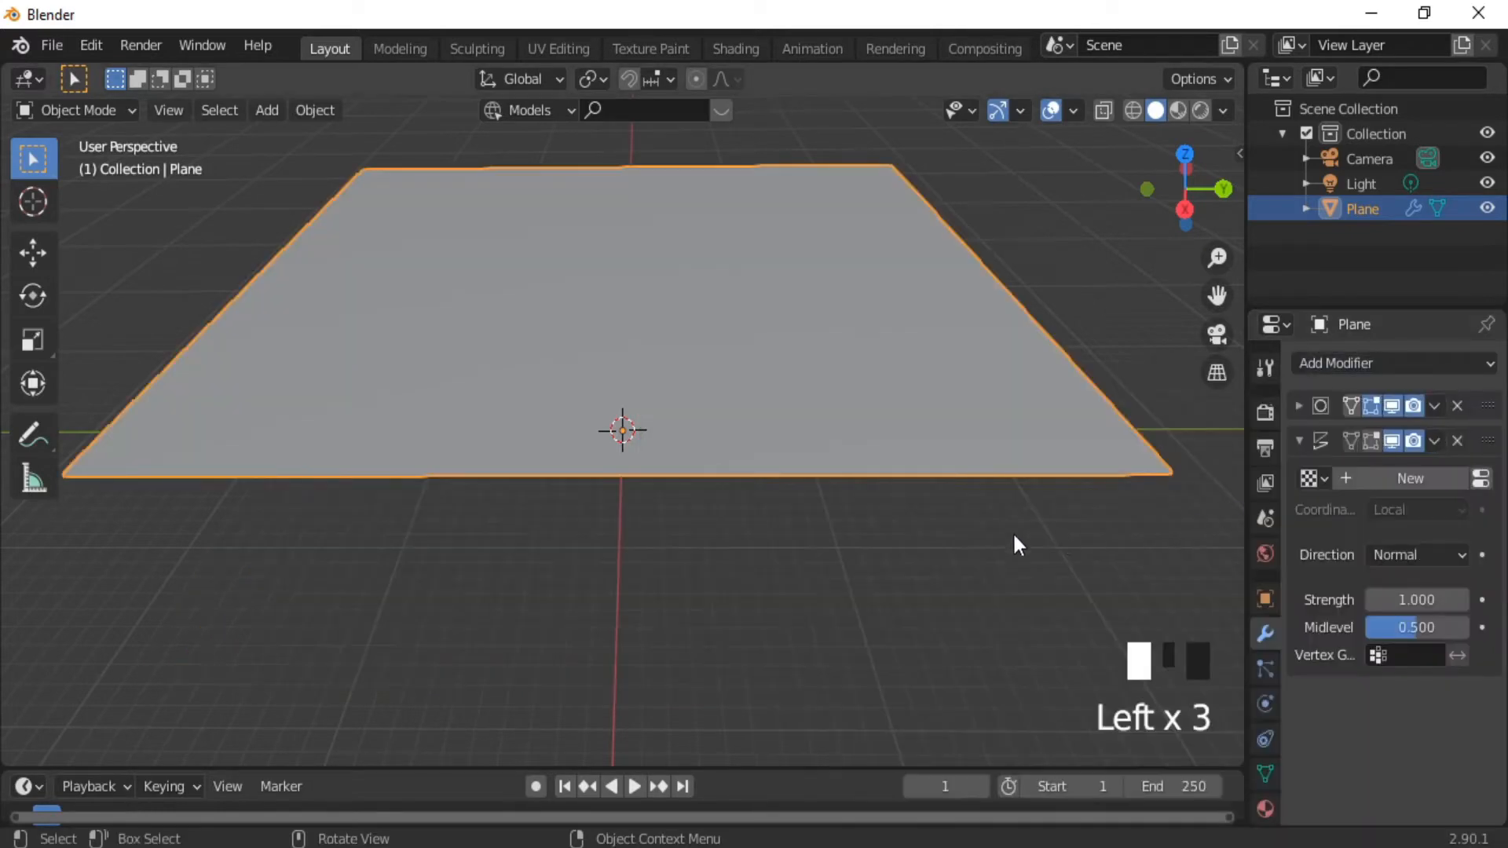
ctrl+middle_drag(889, 436, 869, 515)
click(1415, 481)
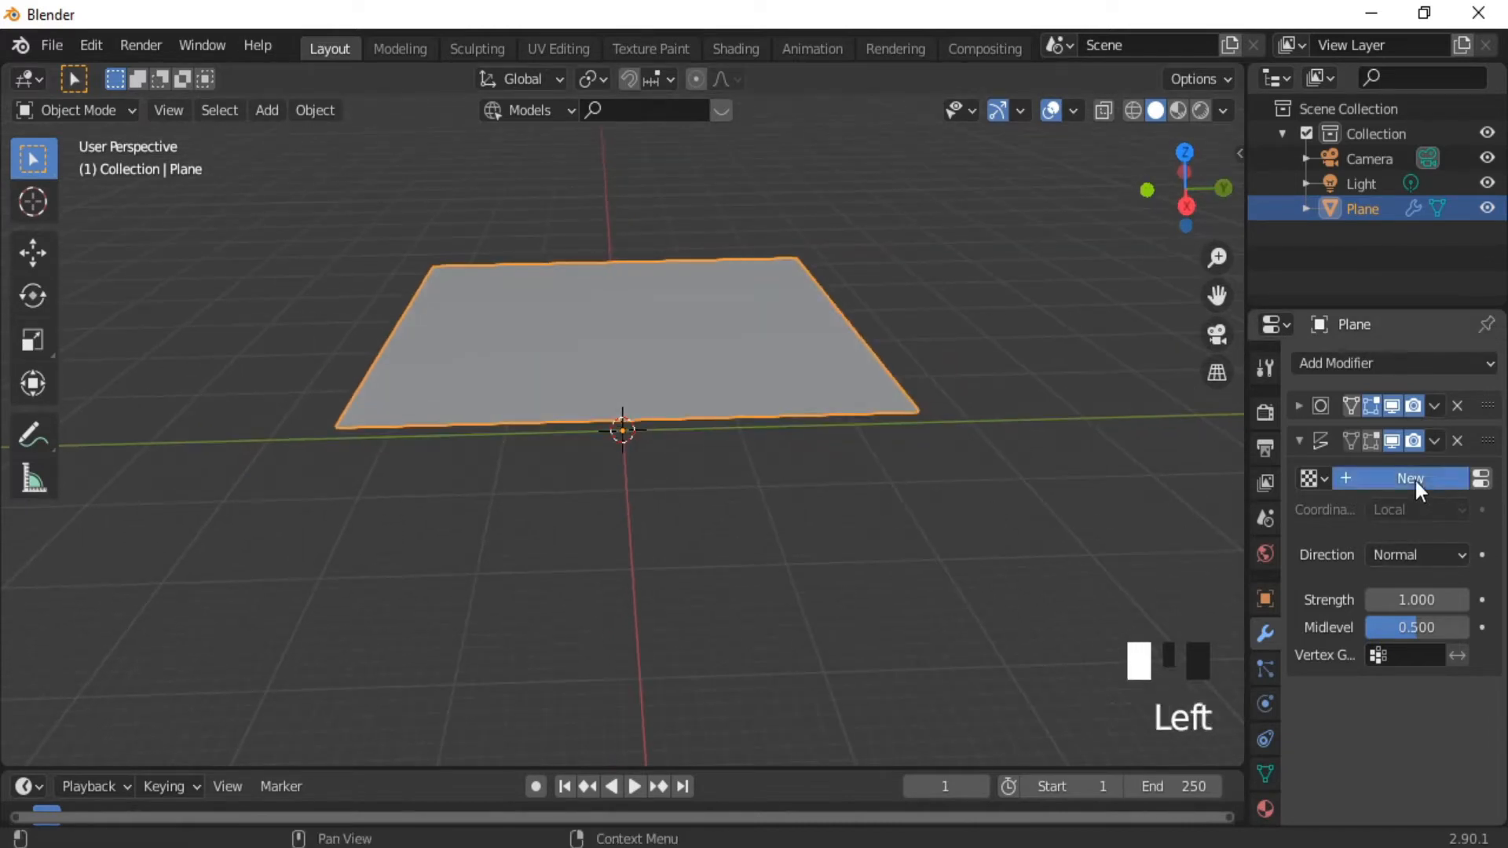
click(1482, 481)
click(1457, 439)
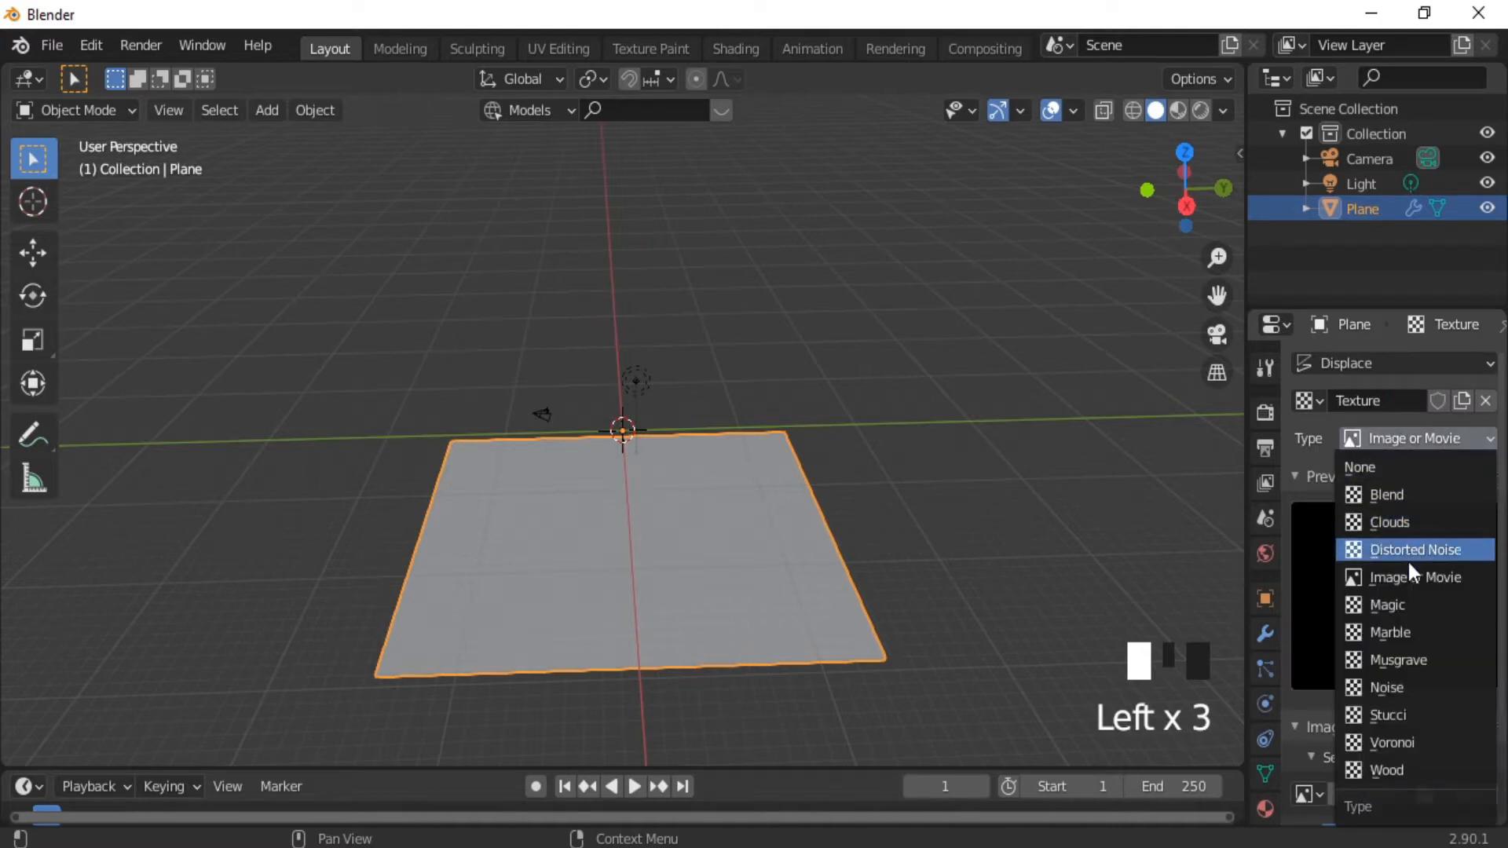
click(1384, 743)
middle_drag(731, 585, 794, 589)
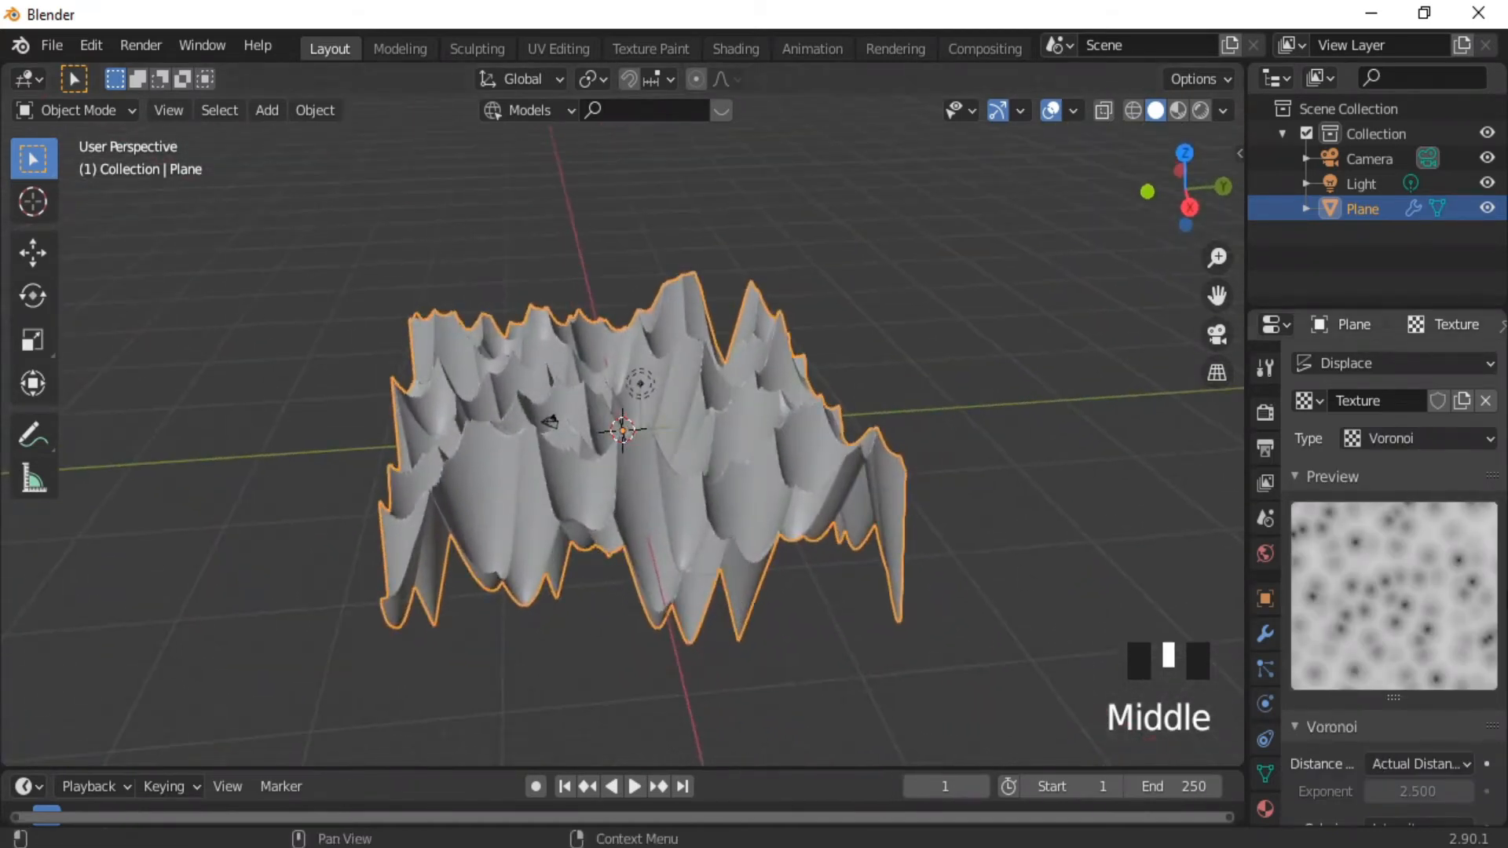
Set the Voronoi texture's intensity to 0.100 to flatten the displacement.
click(1496, 502)
drag(1502, 494, 1502, 652)
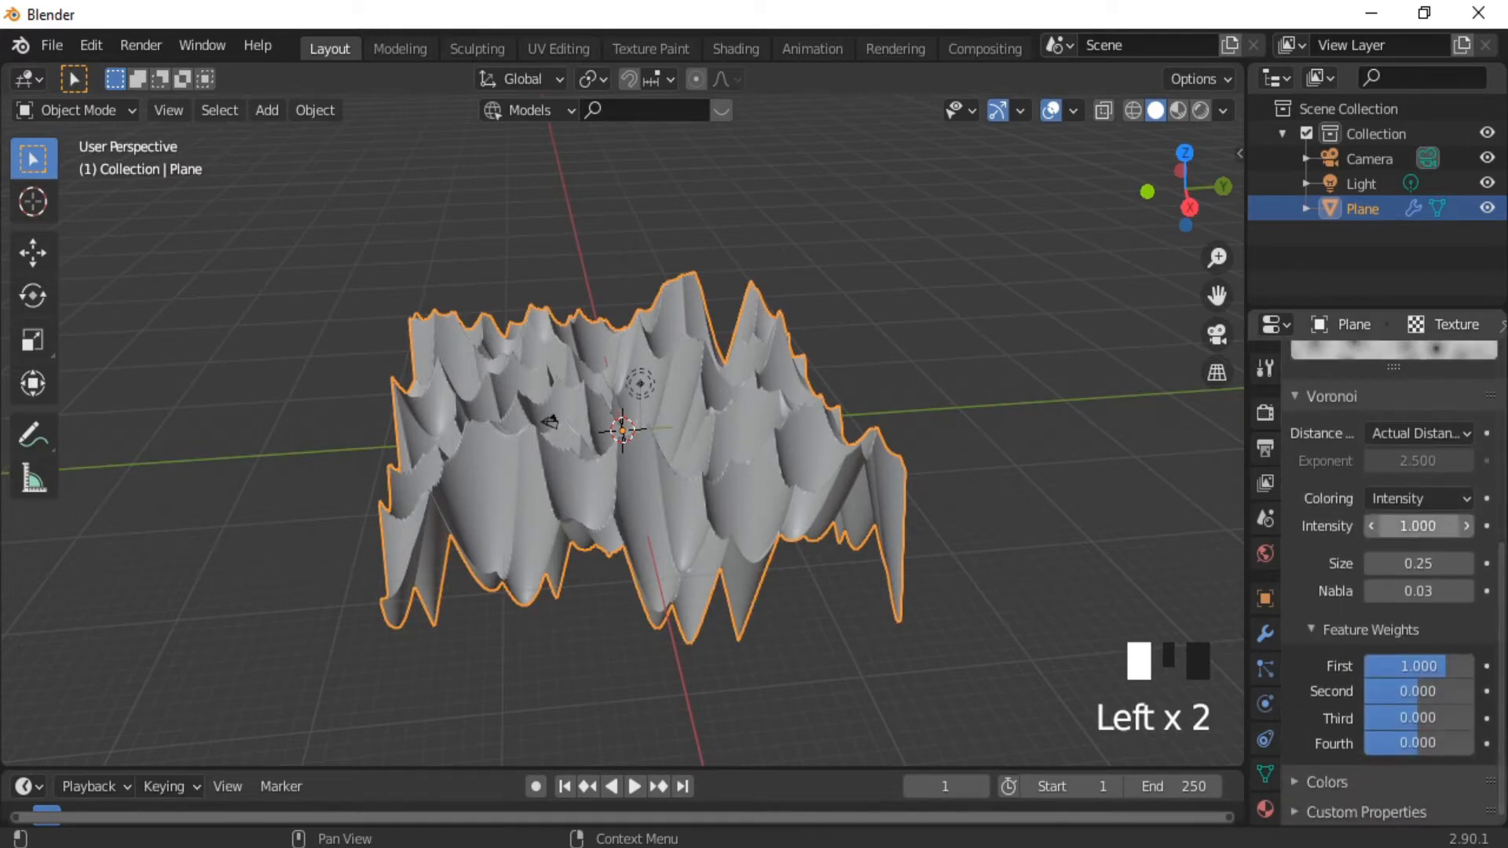
drag(1419, 526, 1370, 526)
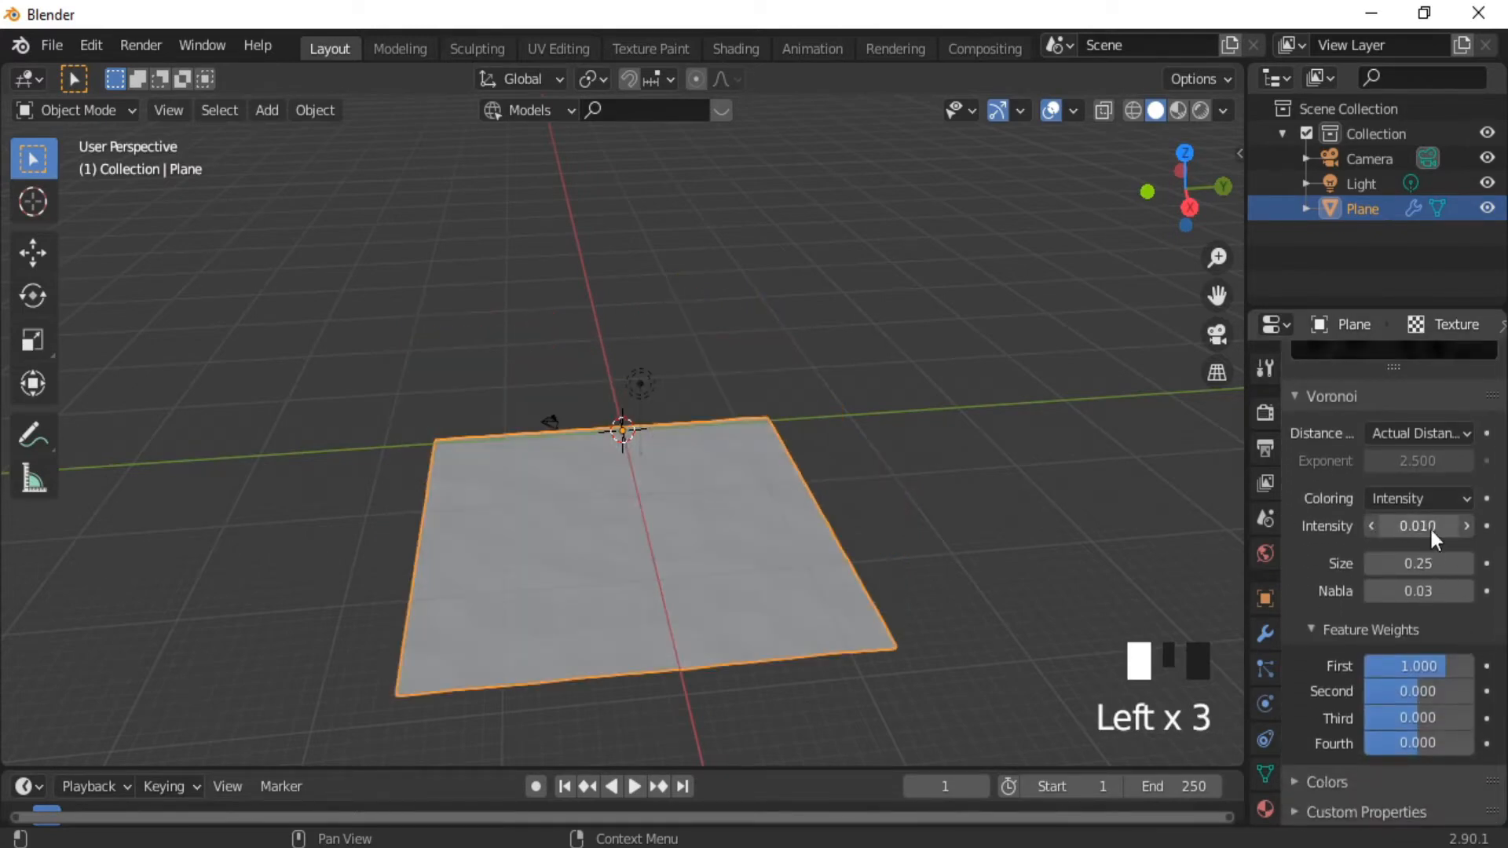
click(1464, 530)
click(1464, 531)
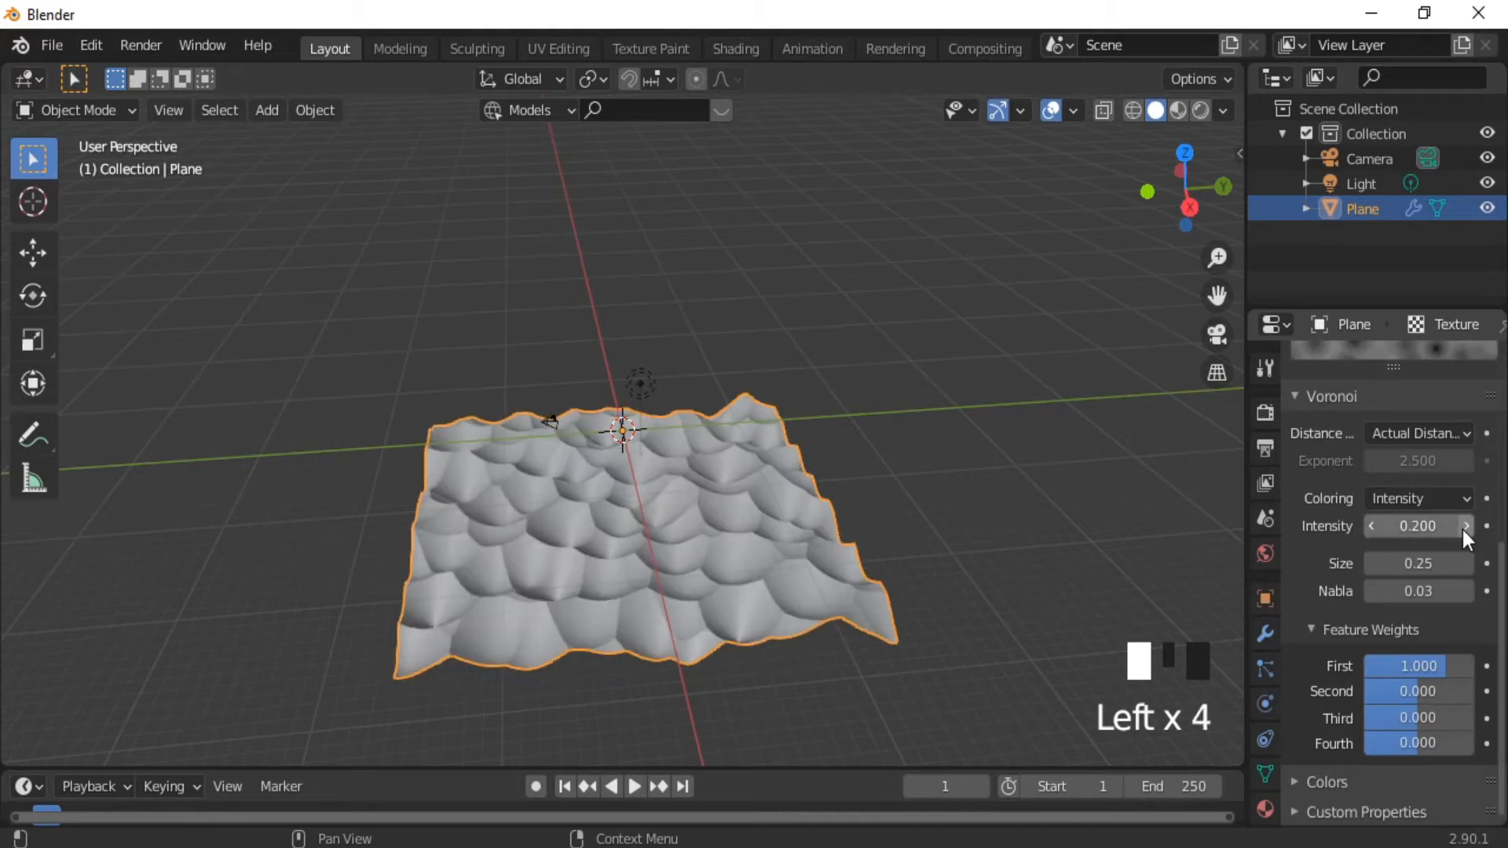
click(1373, 528)
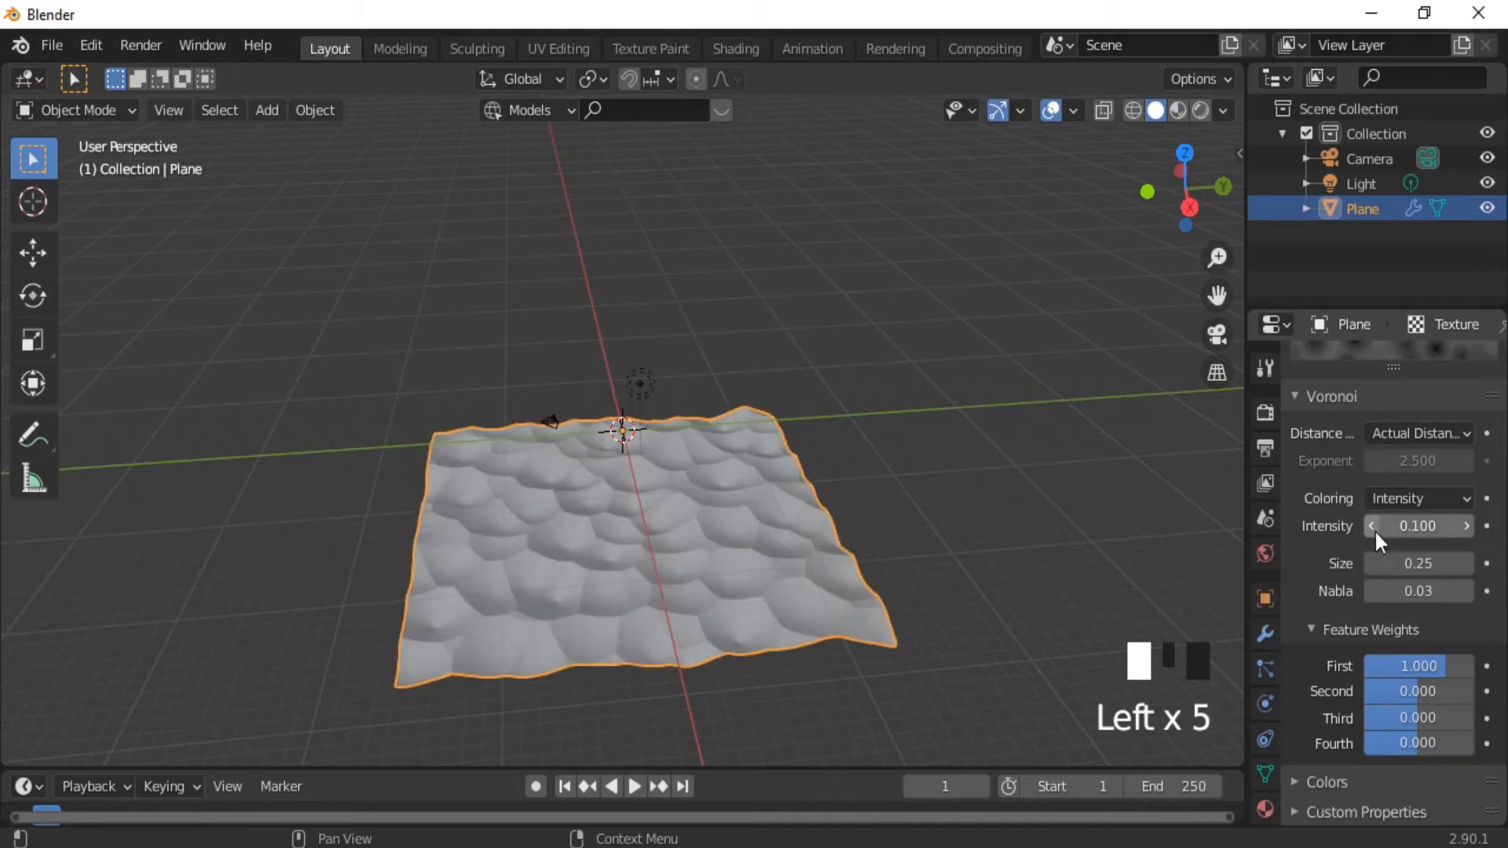
Set the Voronoi texture's size to 0.24.
mouse_move(1423, 563)
mouse_down()
mouse_move(1398, 563)
mouse_move(1435, 564)
mouse_up()
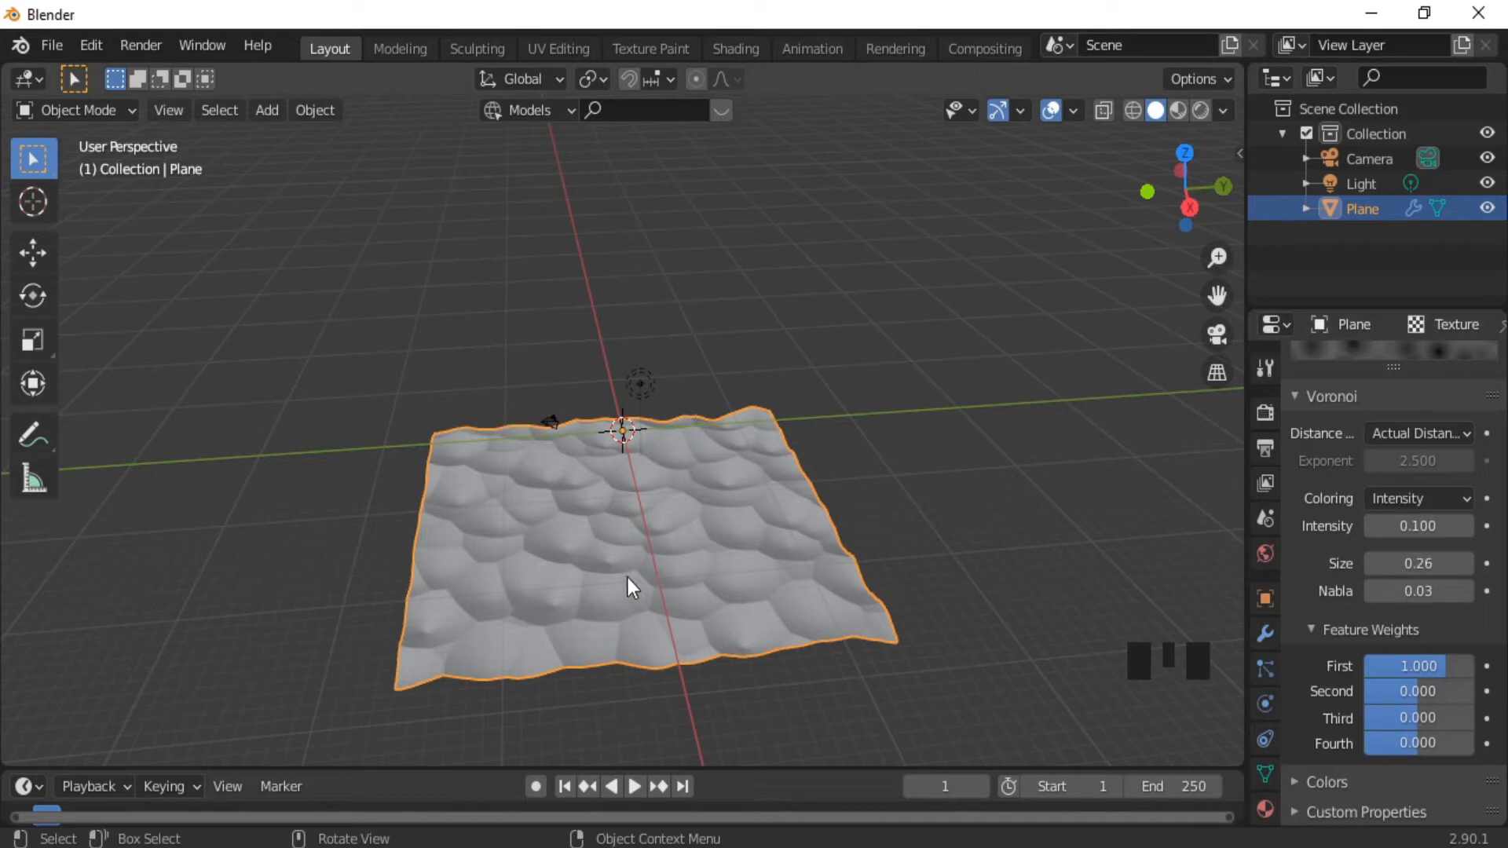
click(1372, 572)
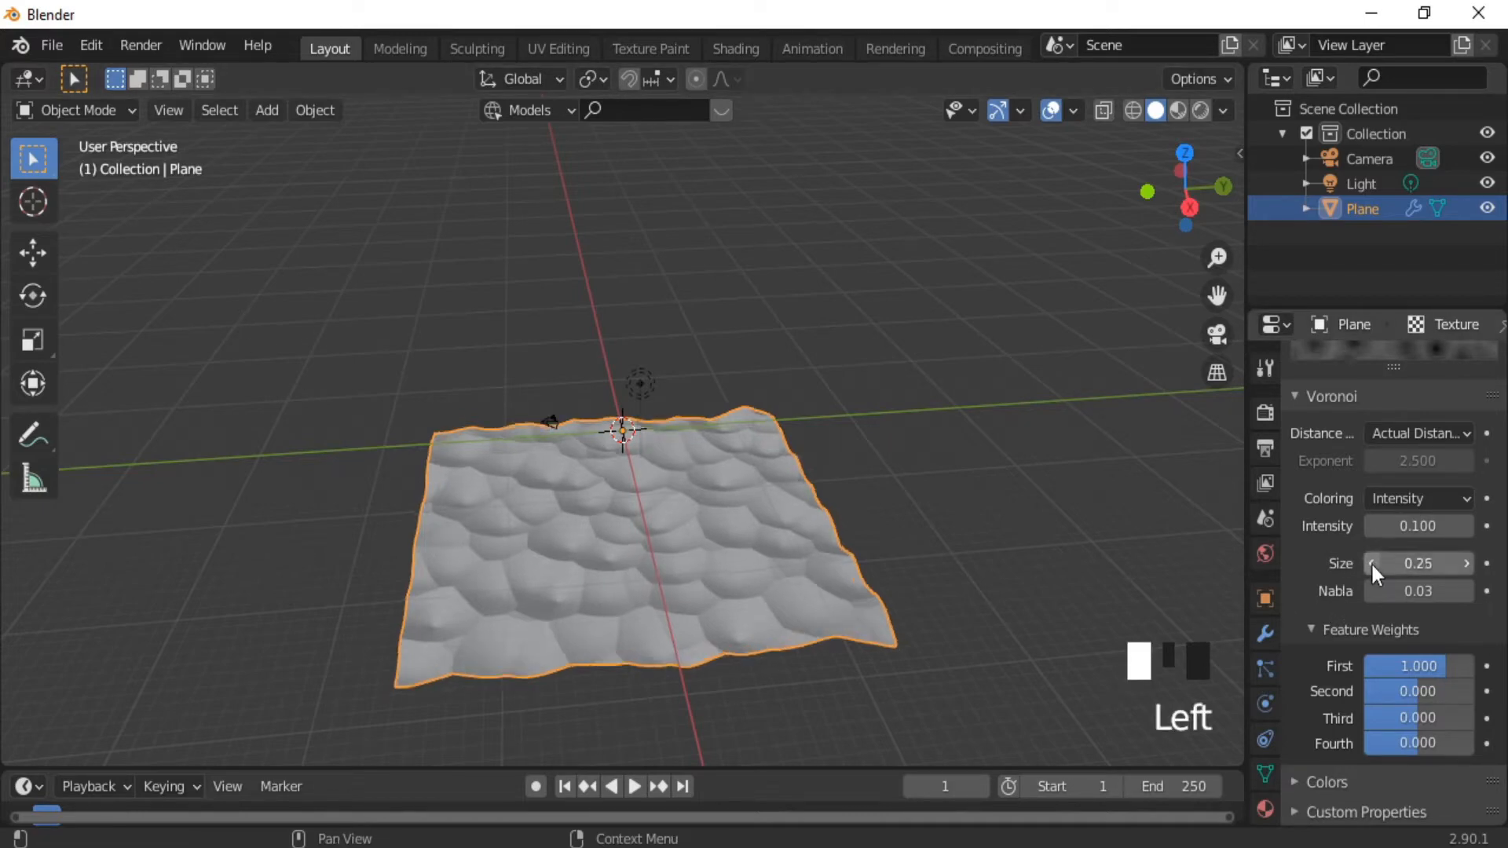
click(1373, 563)
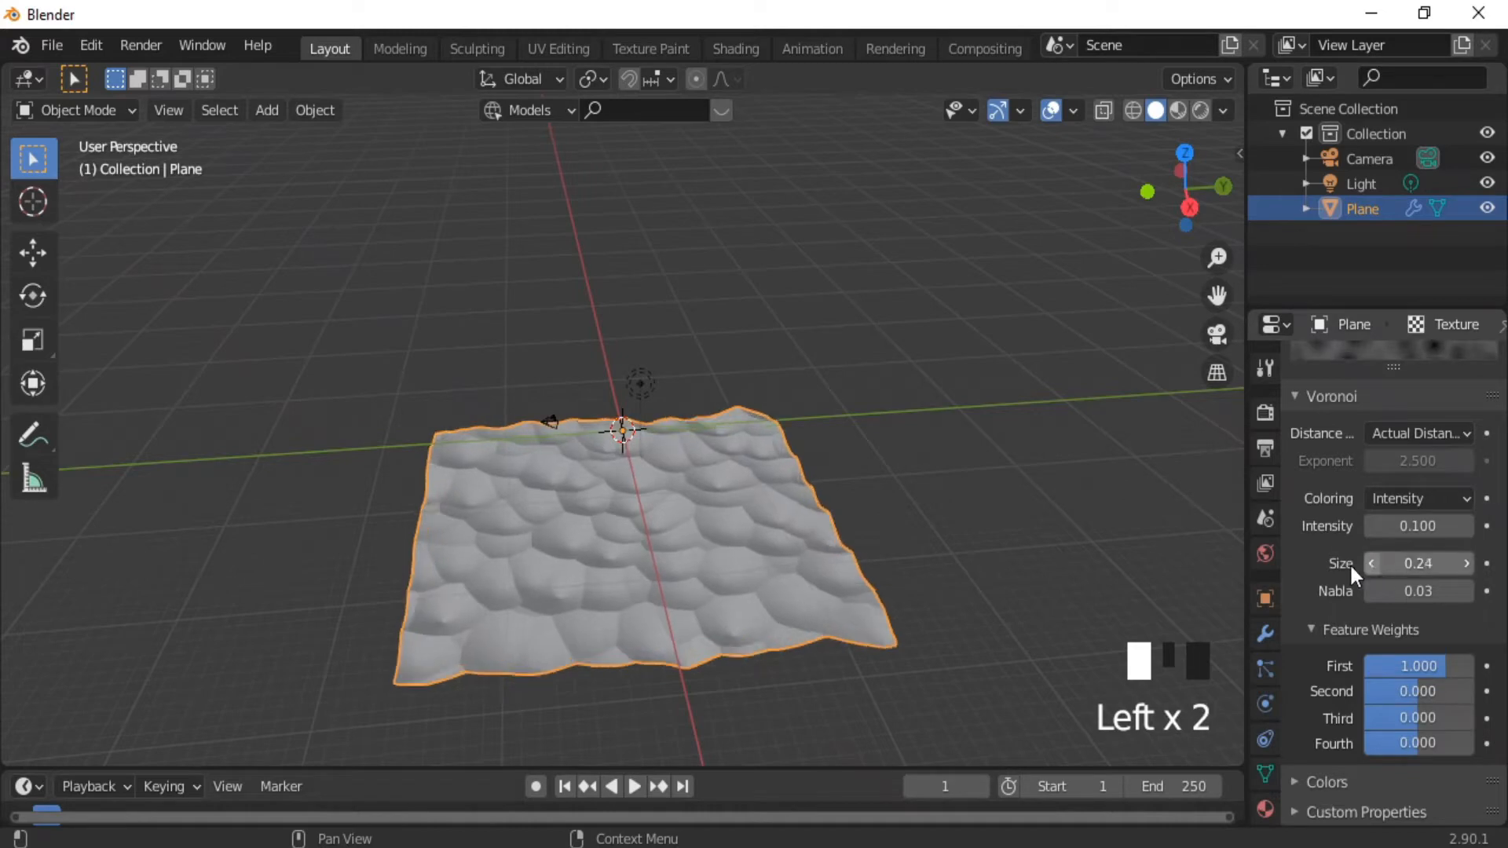
Switch the plane to Sculpt Mode and set the Draw brush radius to 113 px.
click(128, 110)
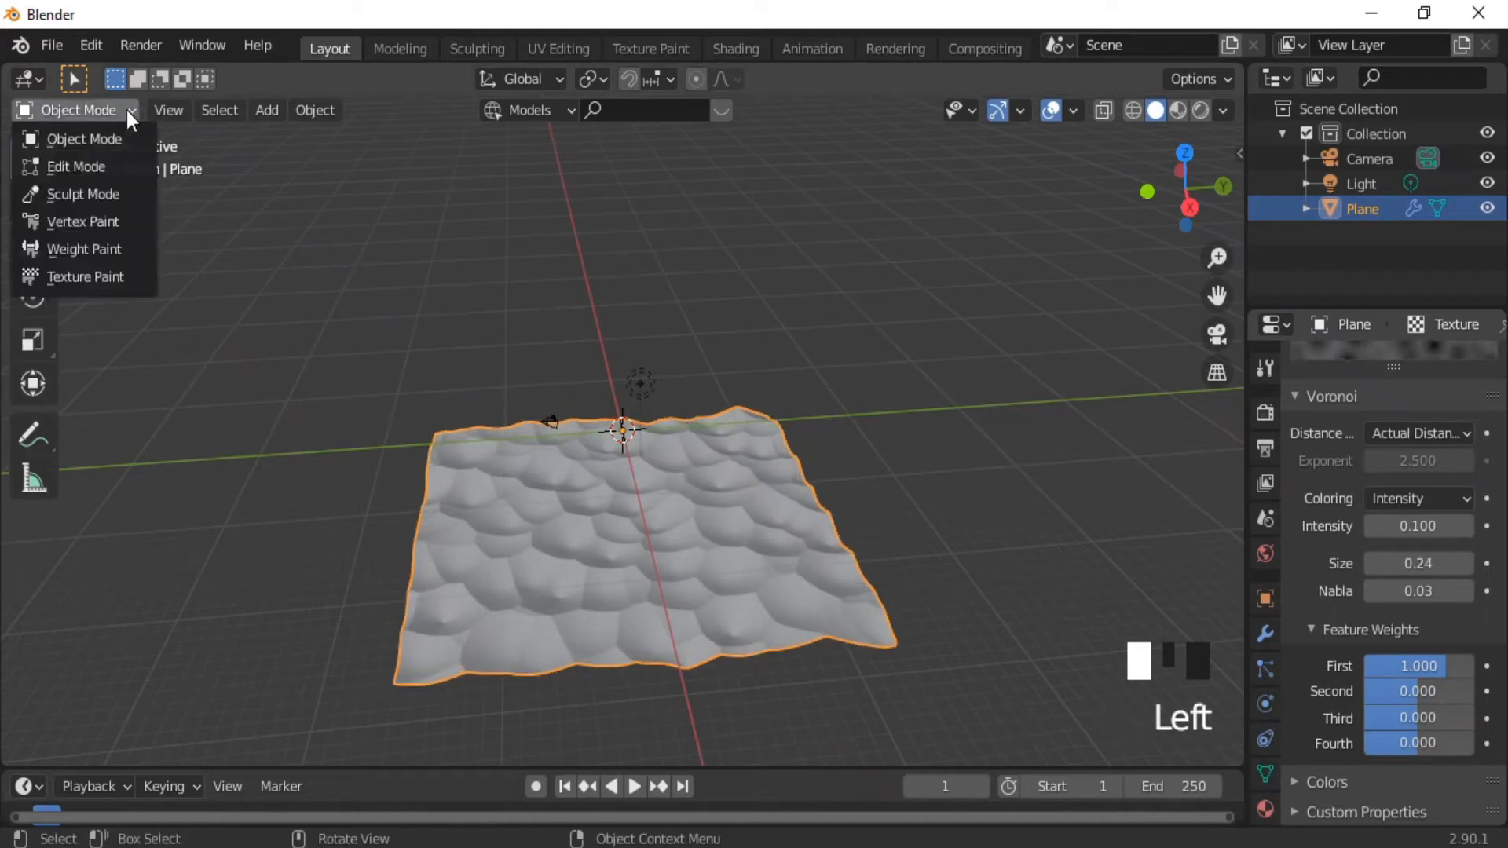
click(85, 194)
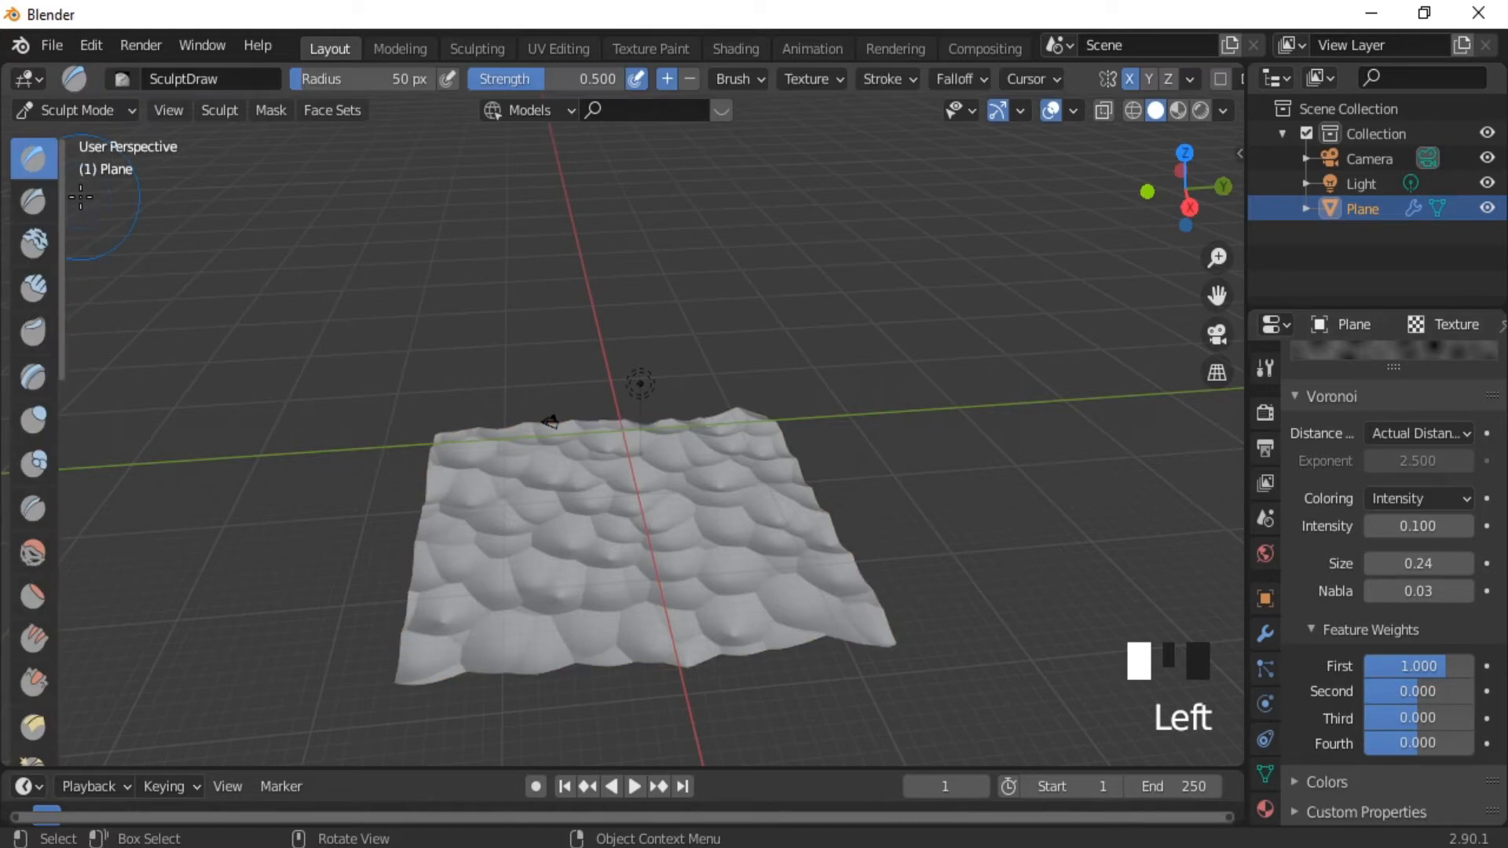
click(305, 88)
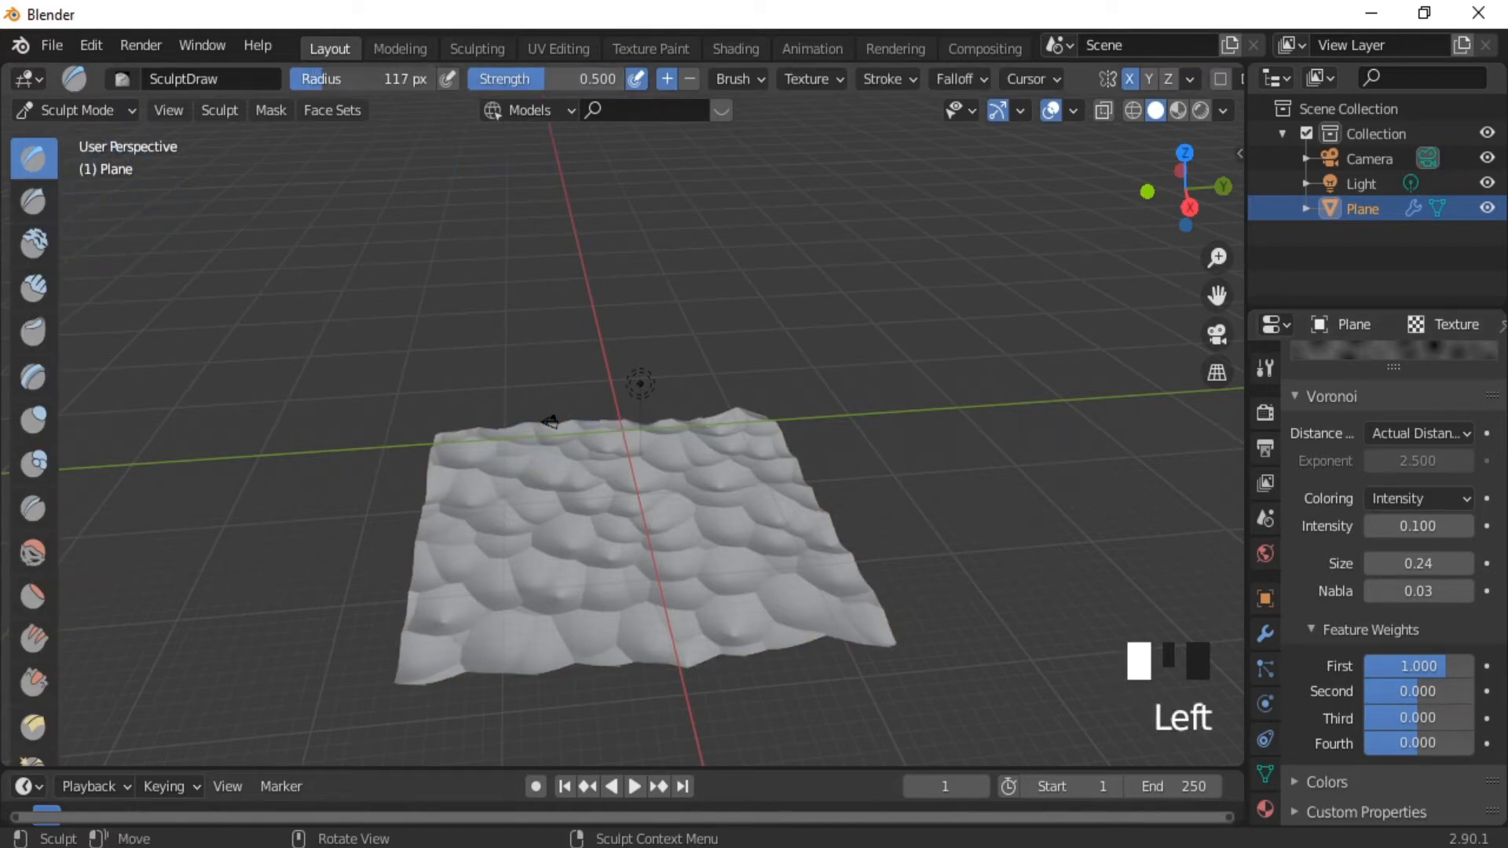
drag(304, 88, 300, 87)
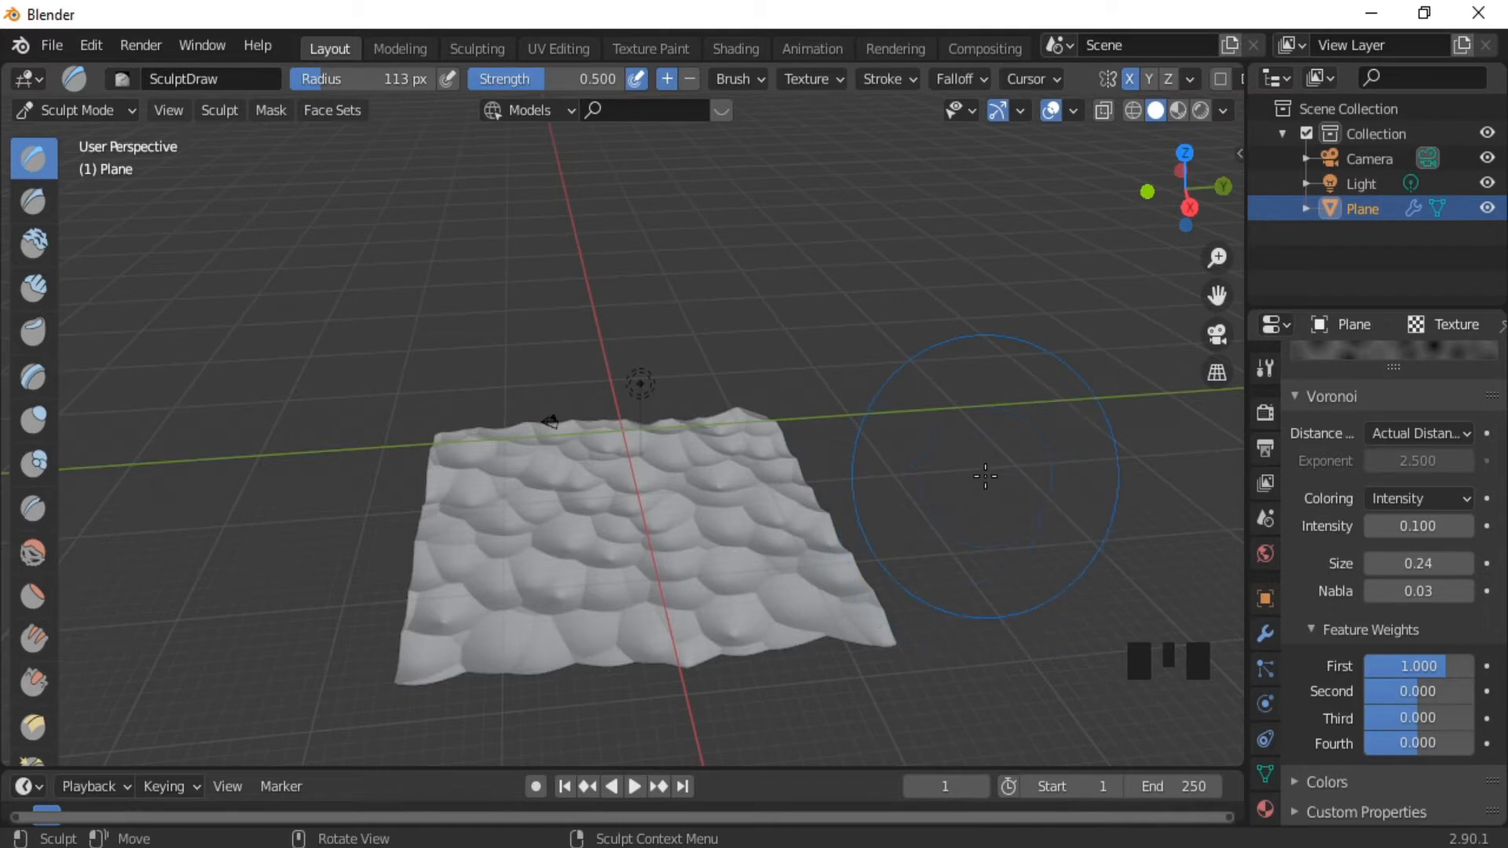
Enable Z mirroring in the sculpt symmetry settings of the active tool.
key(n)
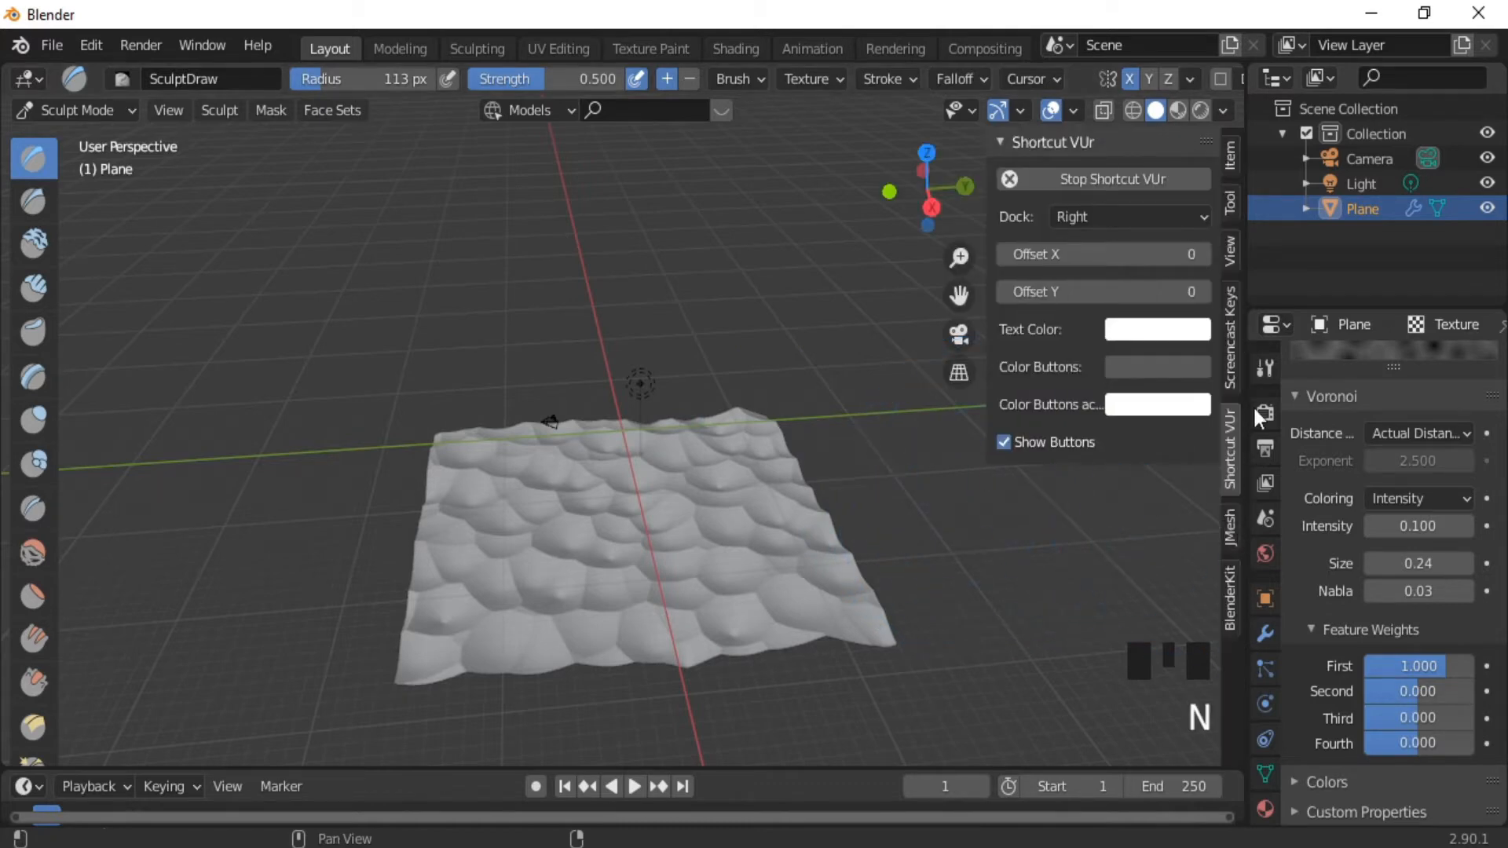
click(1228, 202)
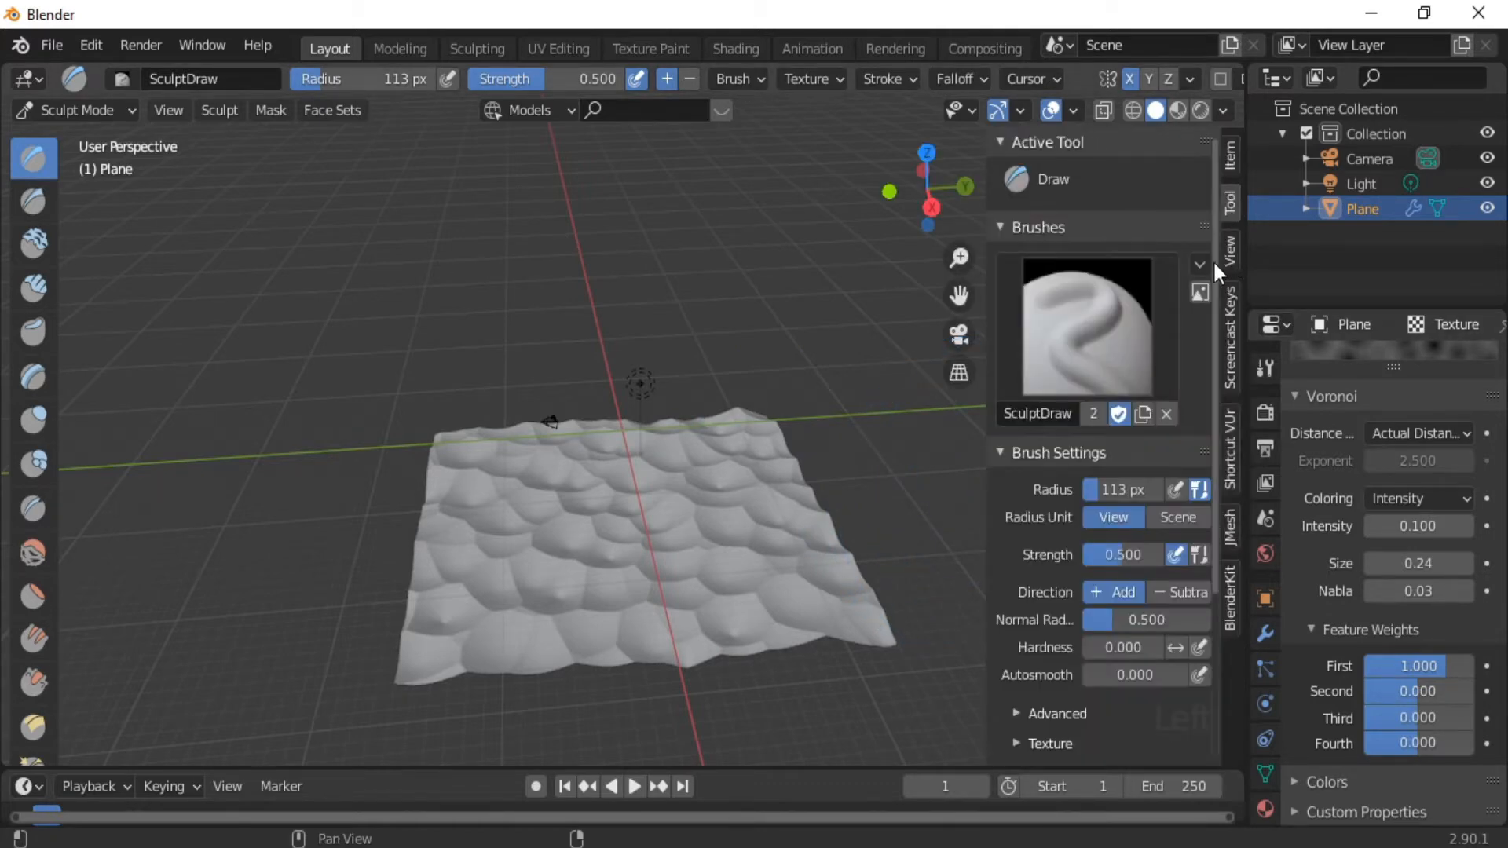
drag(1213, 261, 1219, 563)
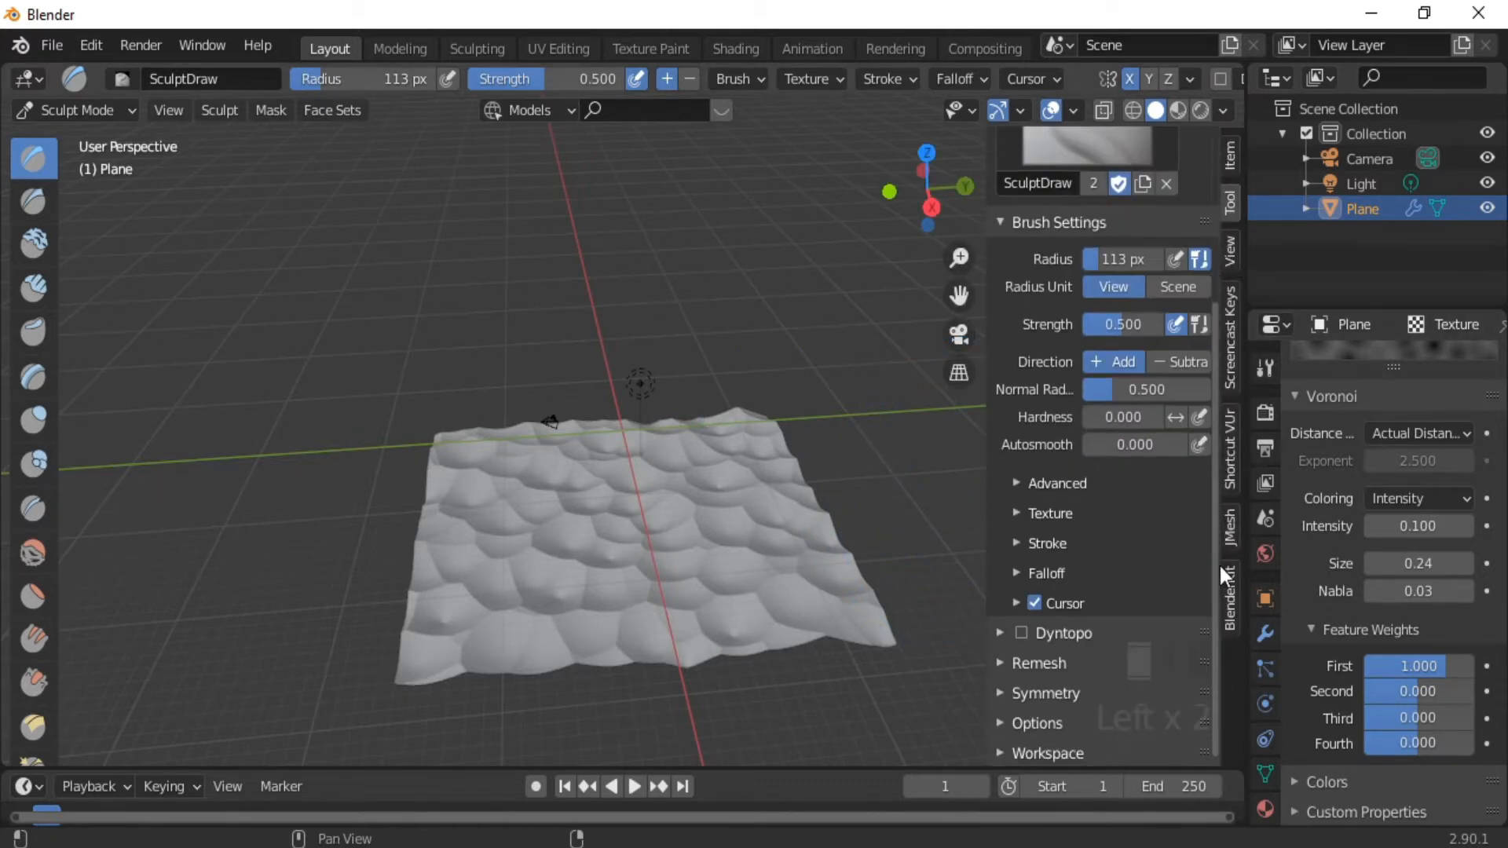
click(1006, 691)
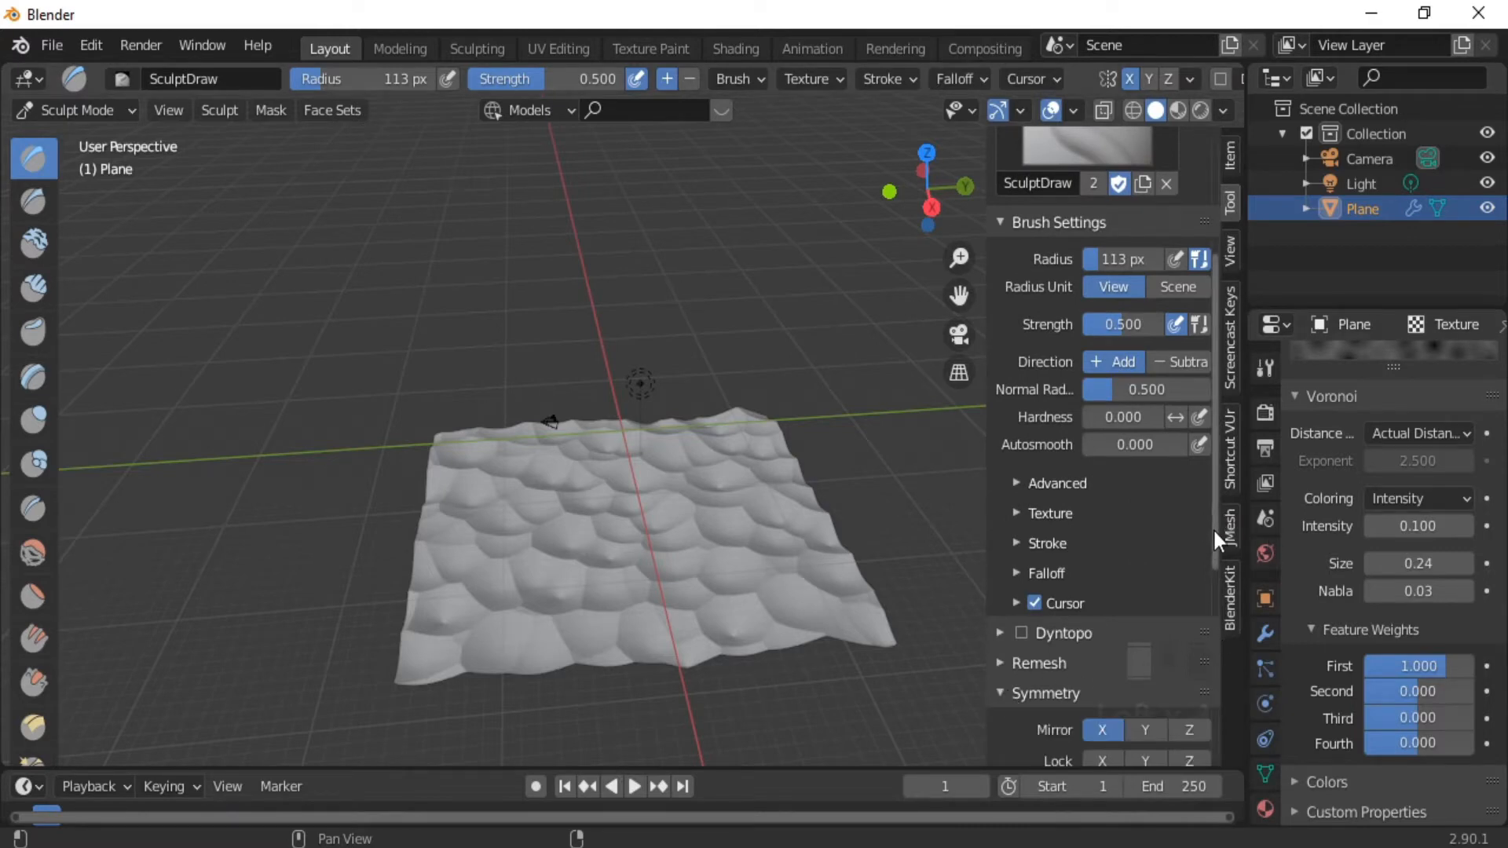
drag(1212, 527, 1218, 652)
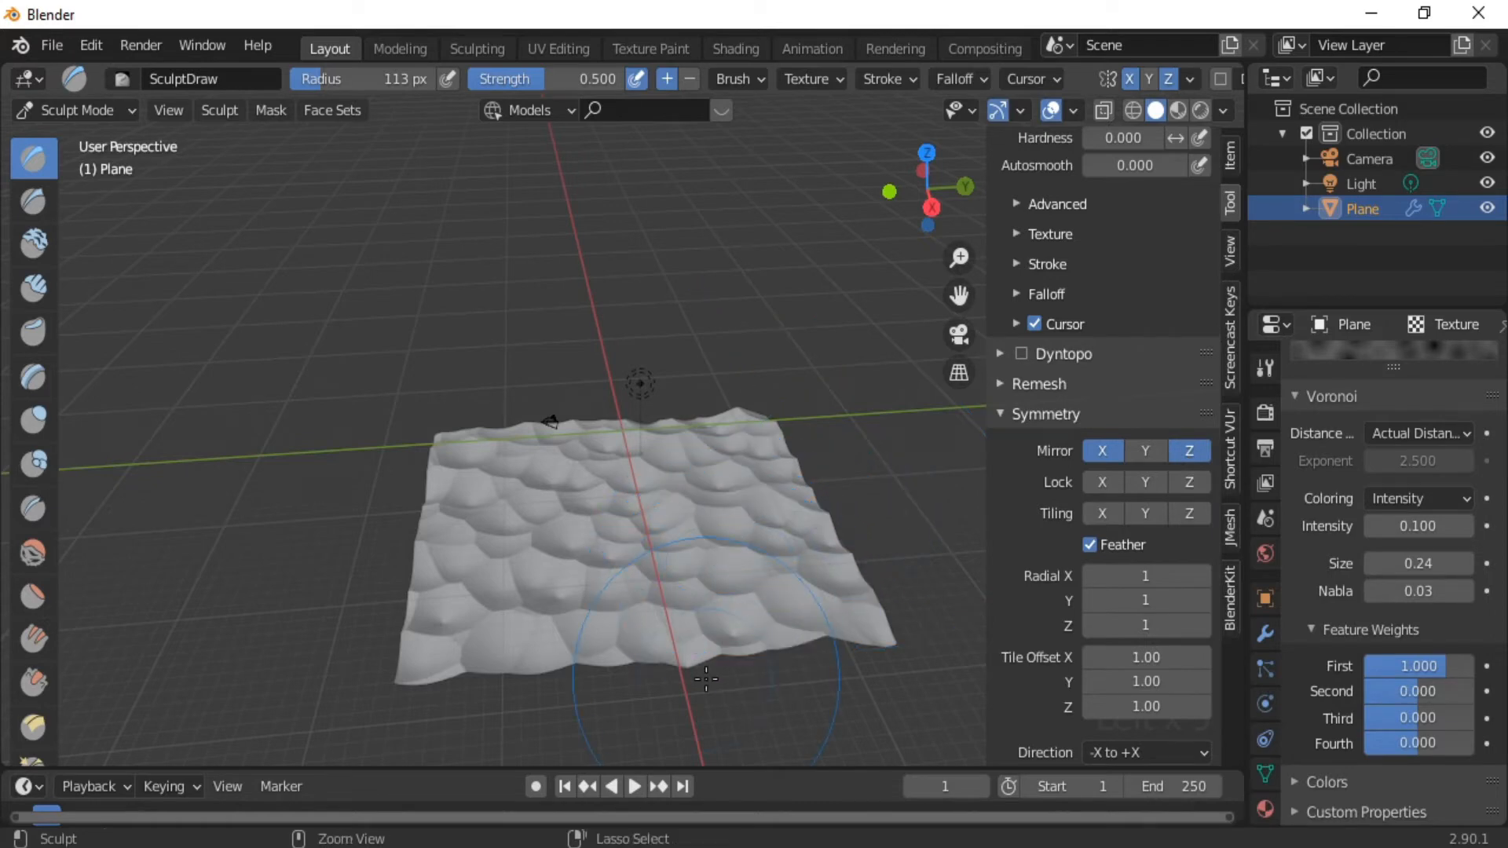
Sculpt raised patches across the middle and near side of the terrain with the Draw brush, with only Z mirroring on.
mouse_move(737, 649)
ctrl+middle_down()
mouse_move(736, 578)
mouse_move(709, 558)
ctrl+middle_up()
key(ctrl+KP_2)
key(ctrl+KP_2)
key(ctrl+KP_2)
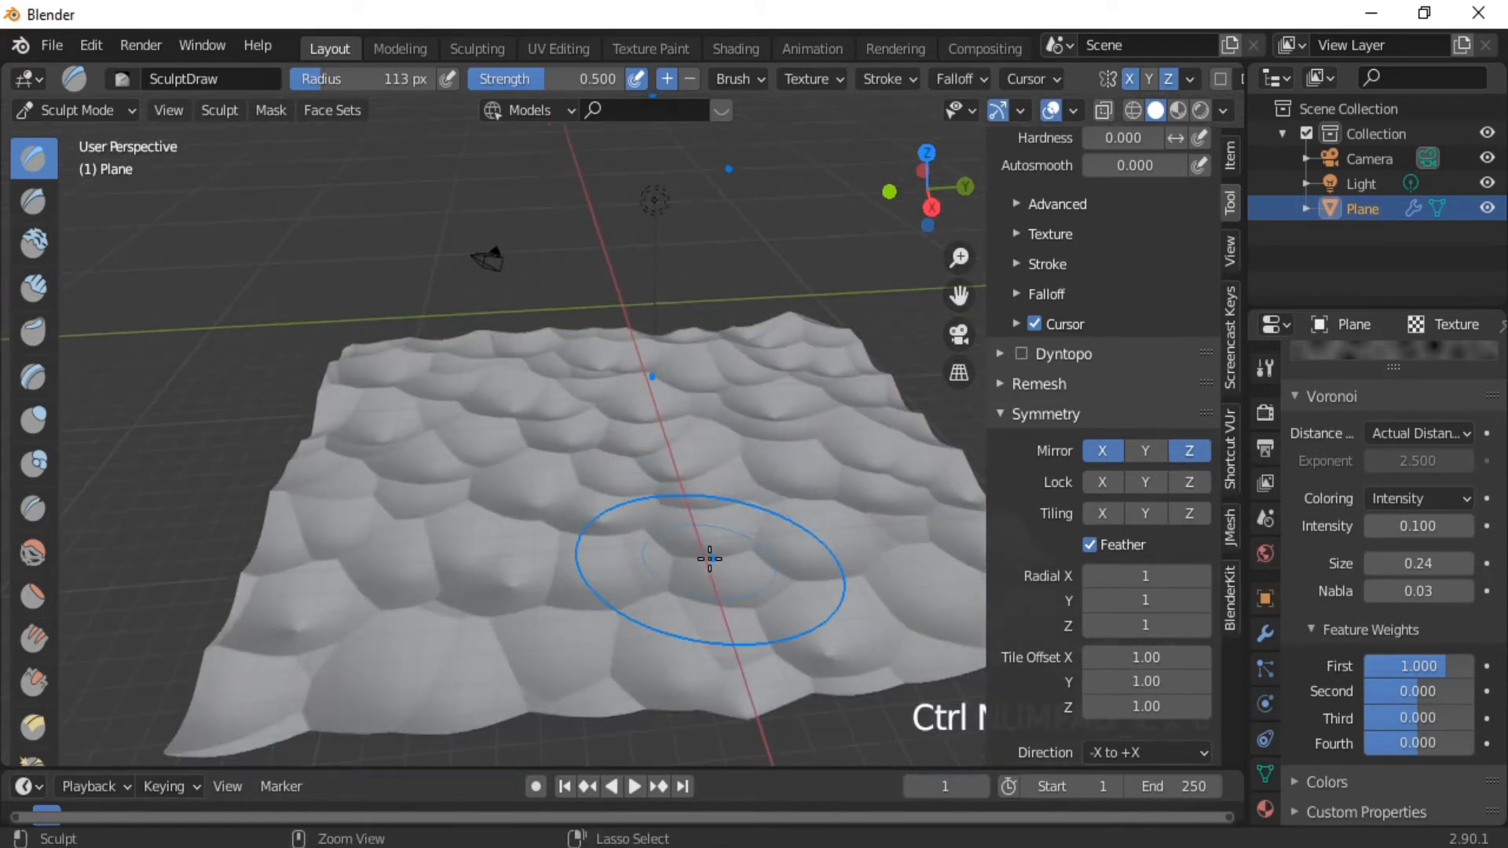
click(777, 507)
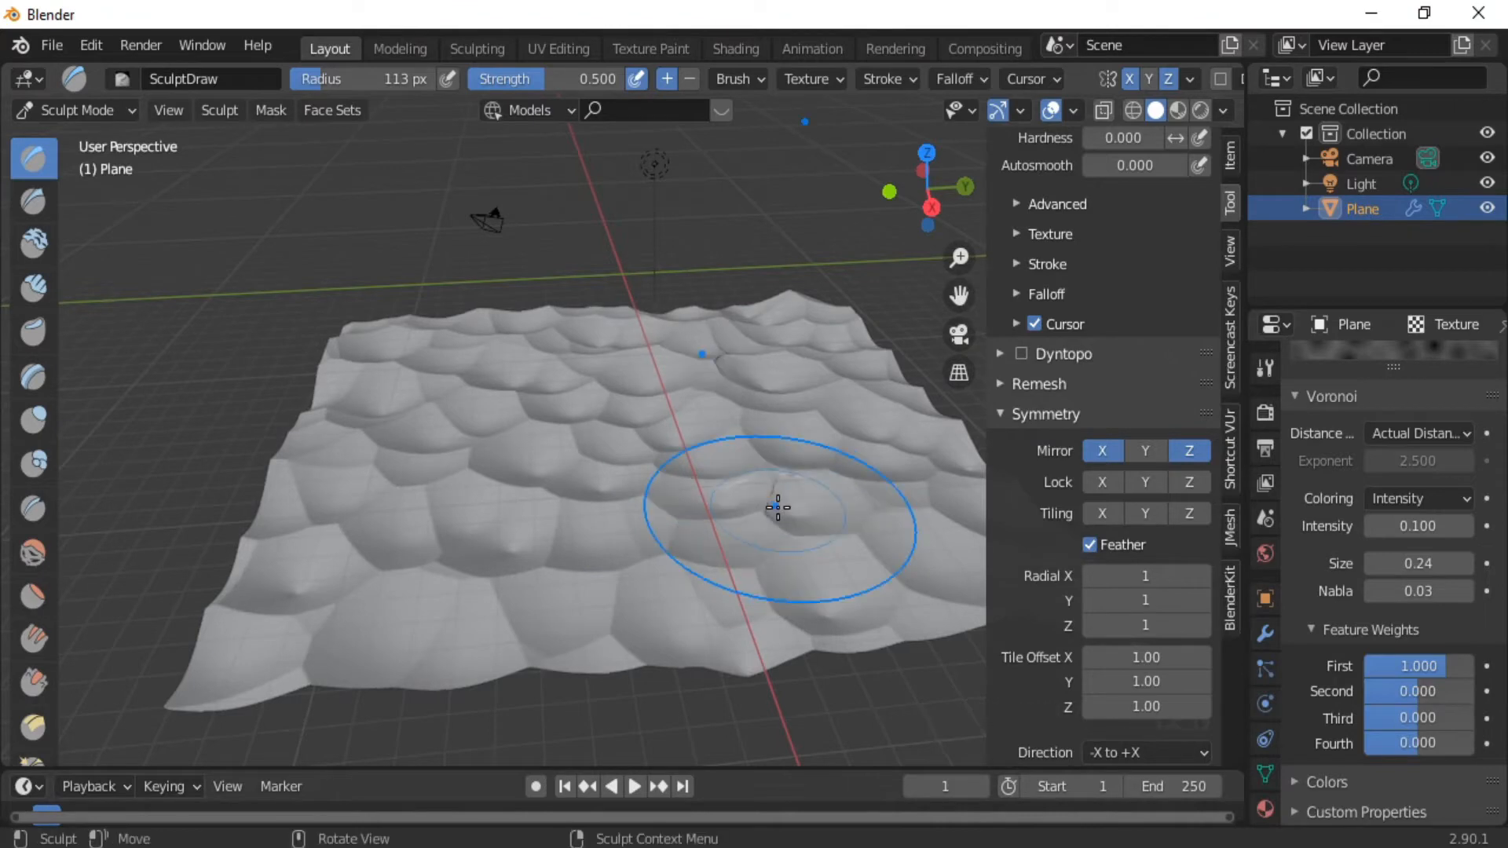
click(565, 529)
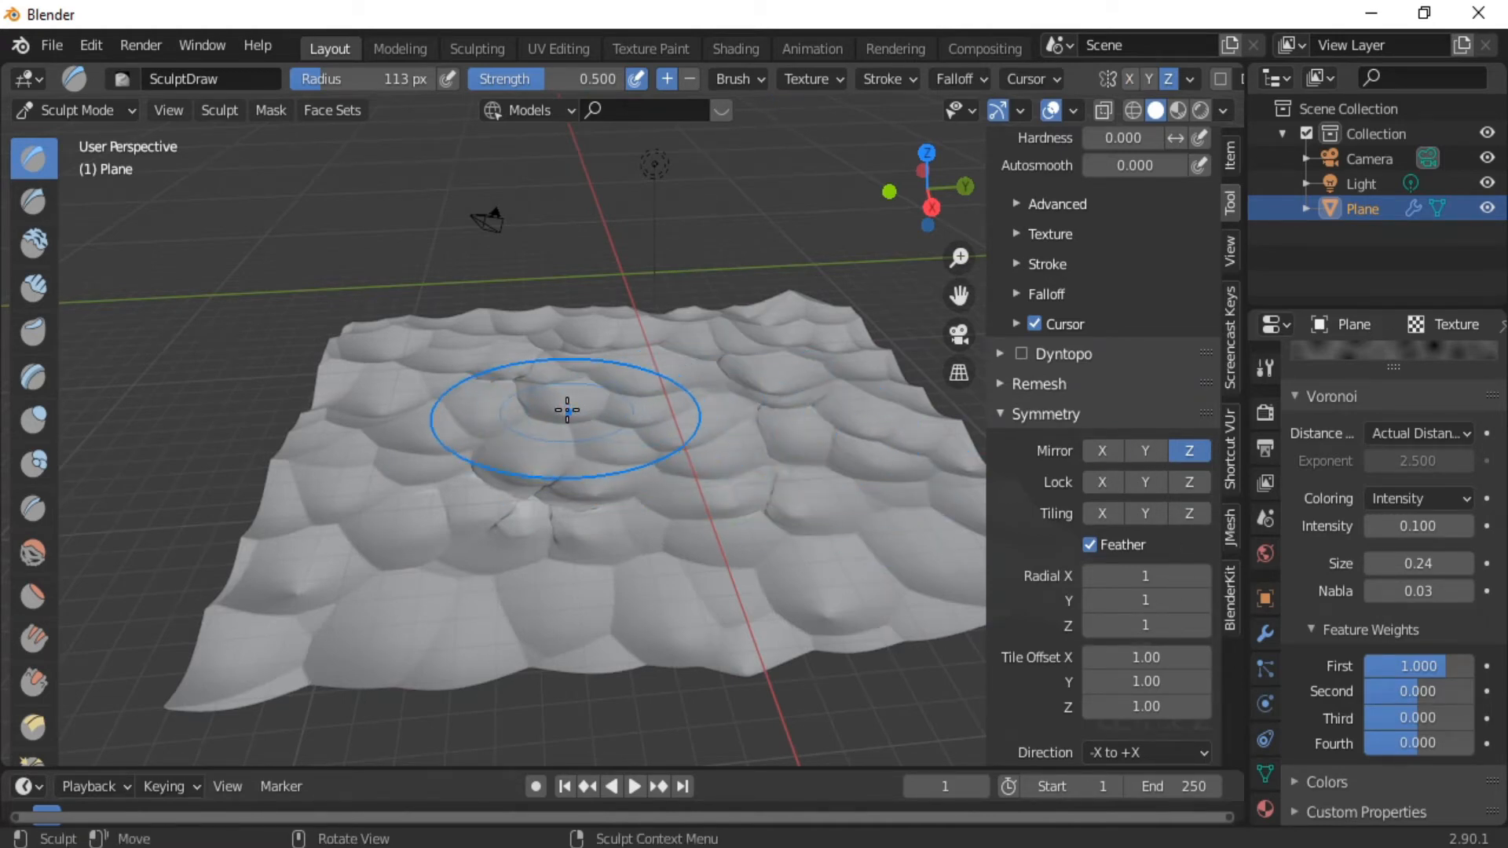
click(365, 519)
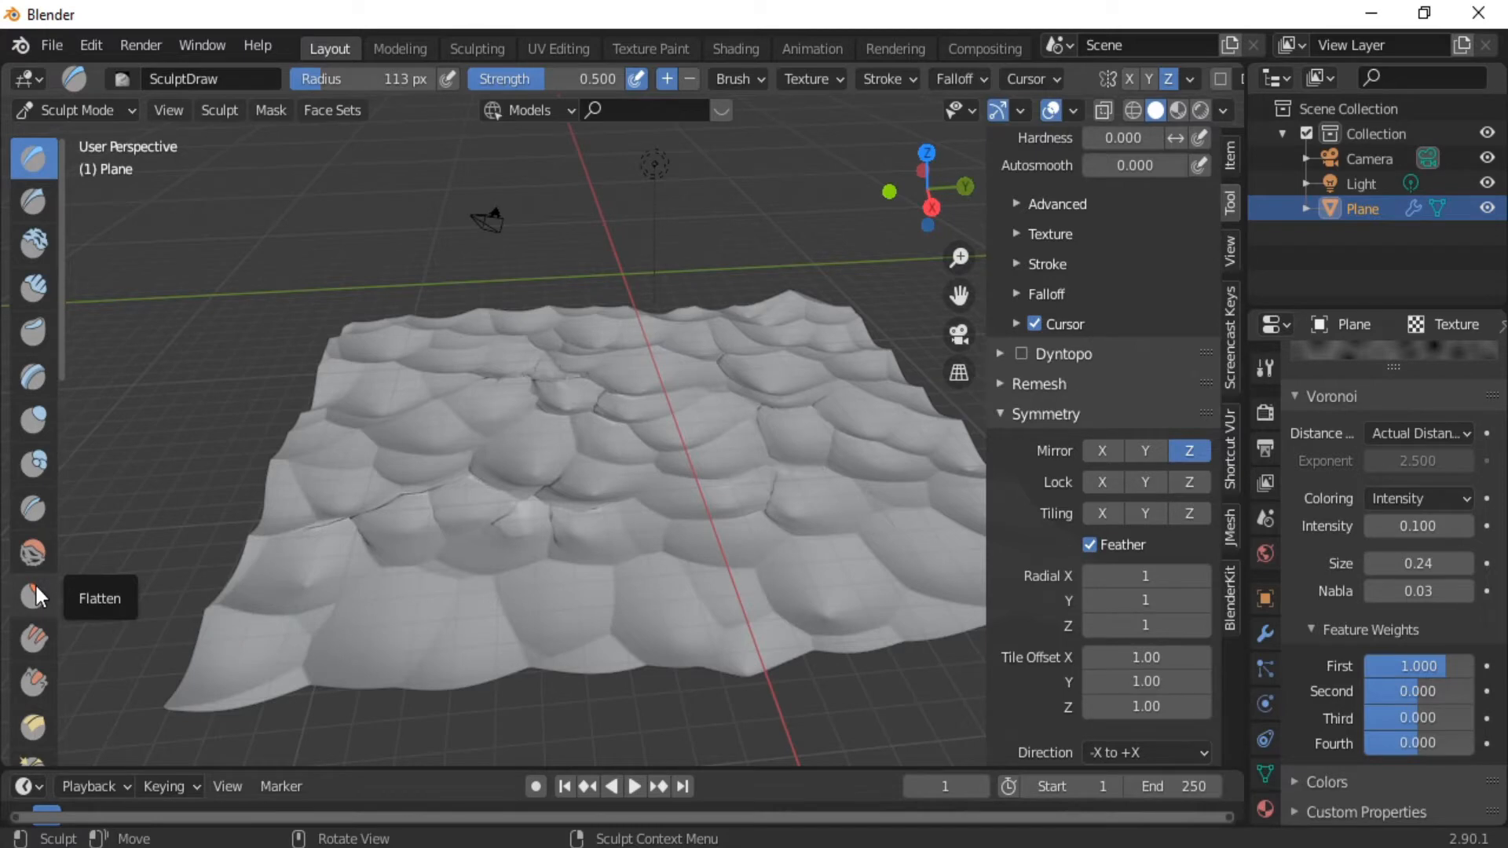
Fill in hollows around the middle and front of the terrain with the Fill/Deepen brush, and return to Object Mode.
click(34, 636)
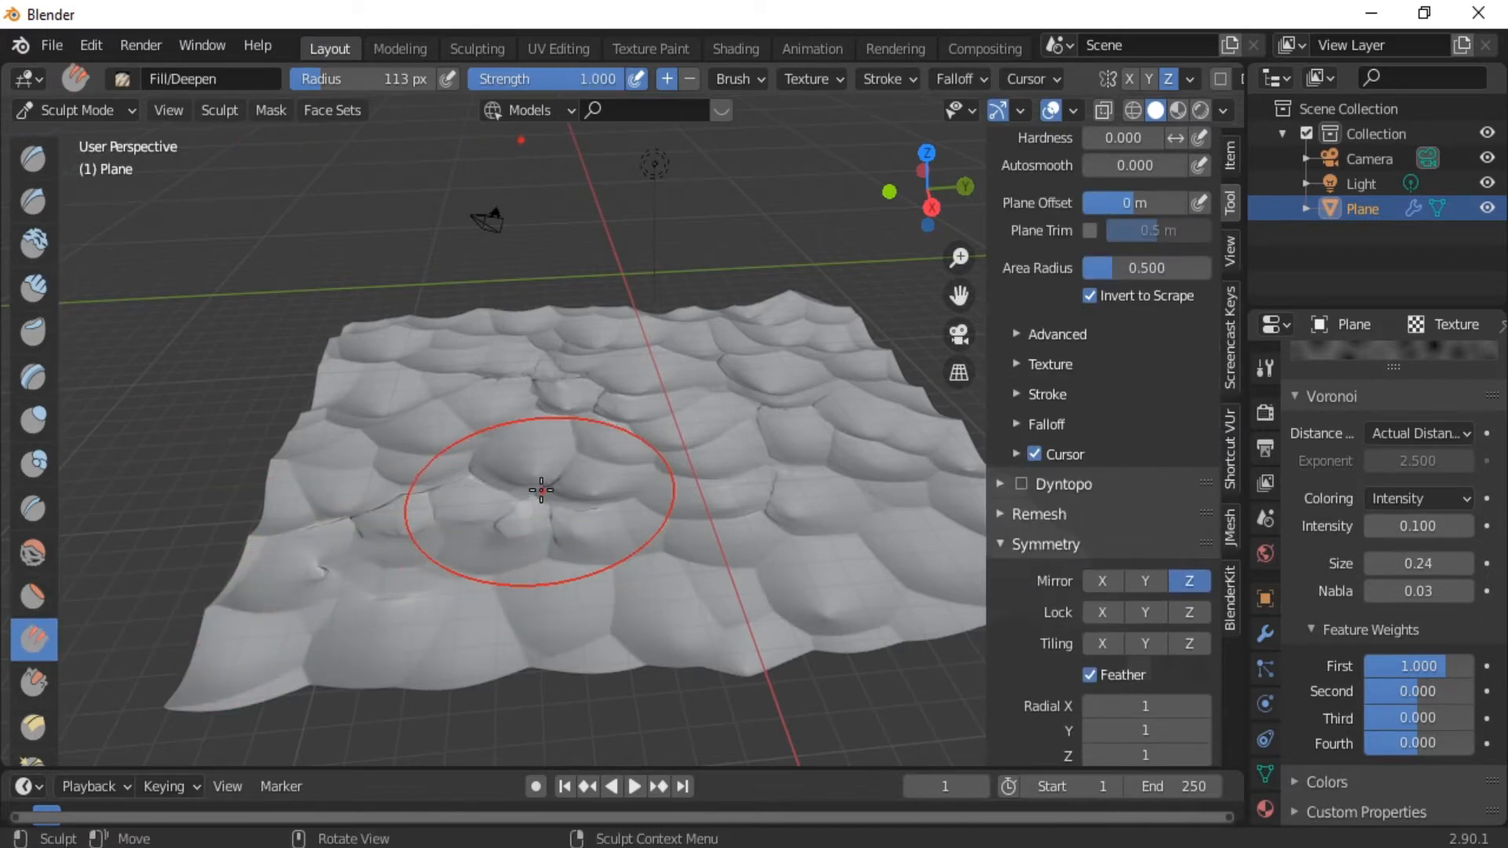
mouse_move(542, 488)
mouse_down()
mouse_move(576, 432)
mouse_move(700, 479)
mouse_up()
drag(615, 571, 603, 579)
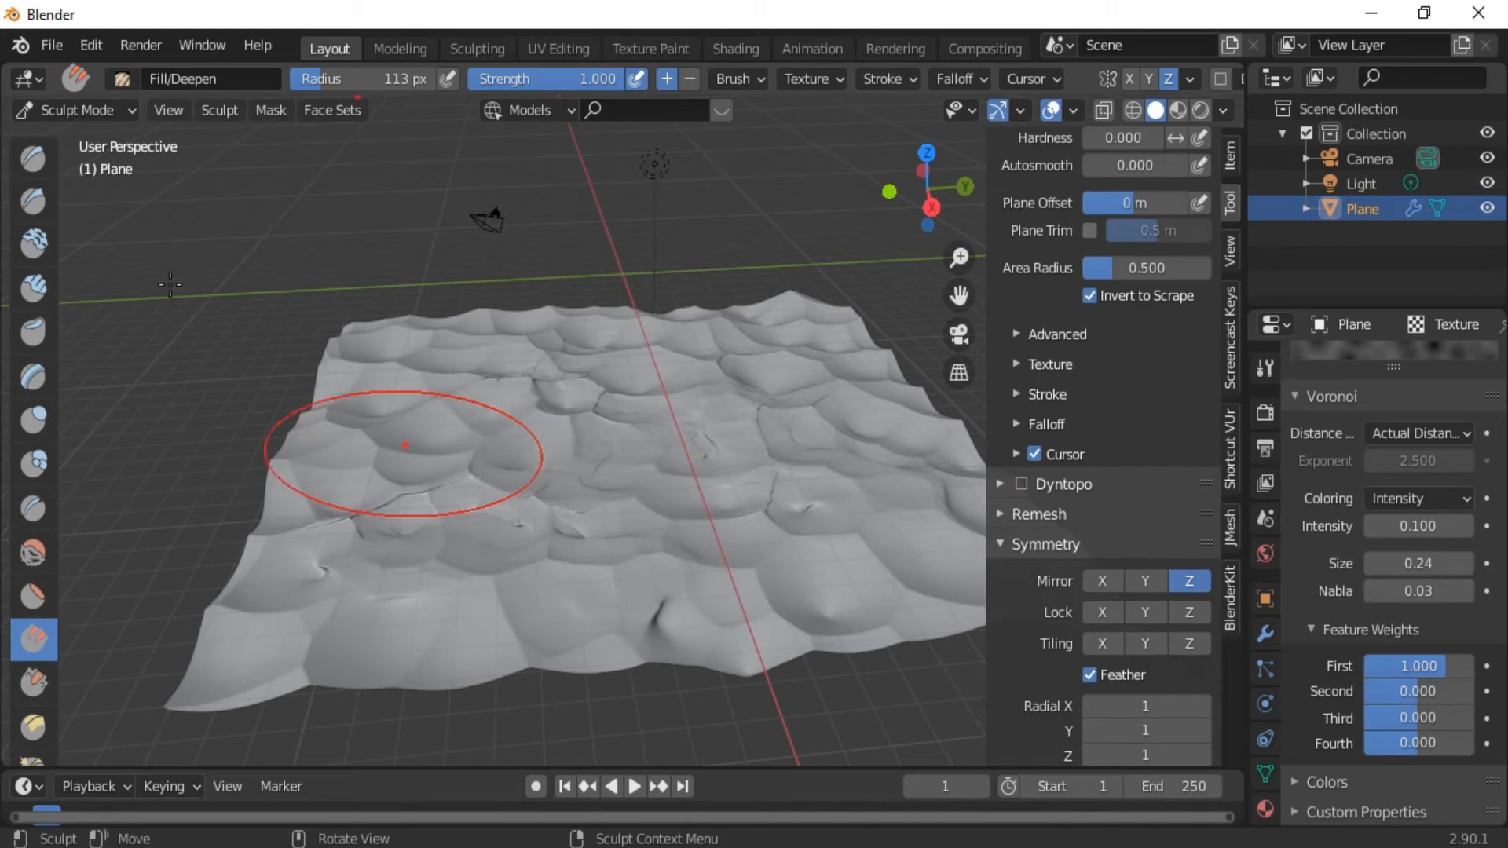
click(132, 111)
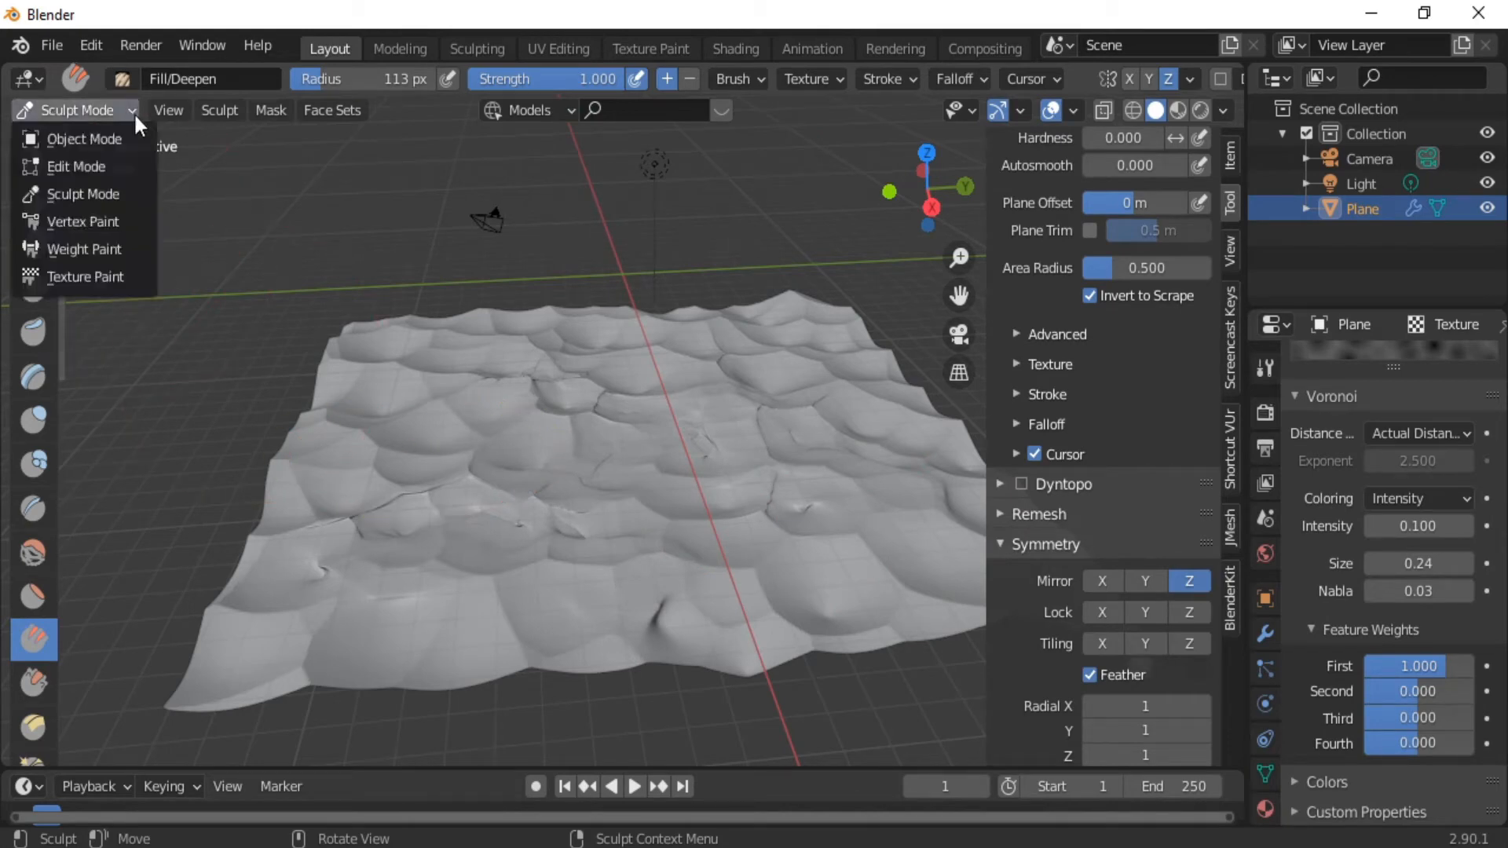
click(93, 140)
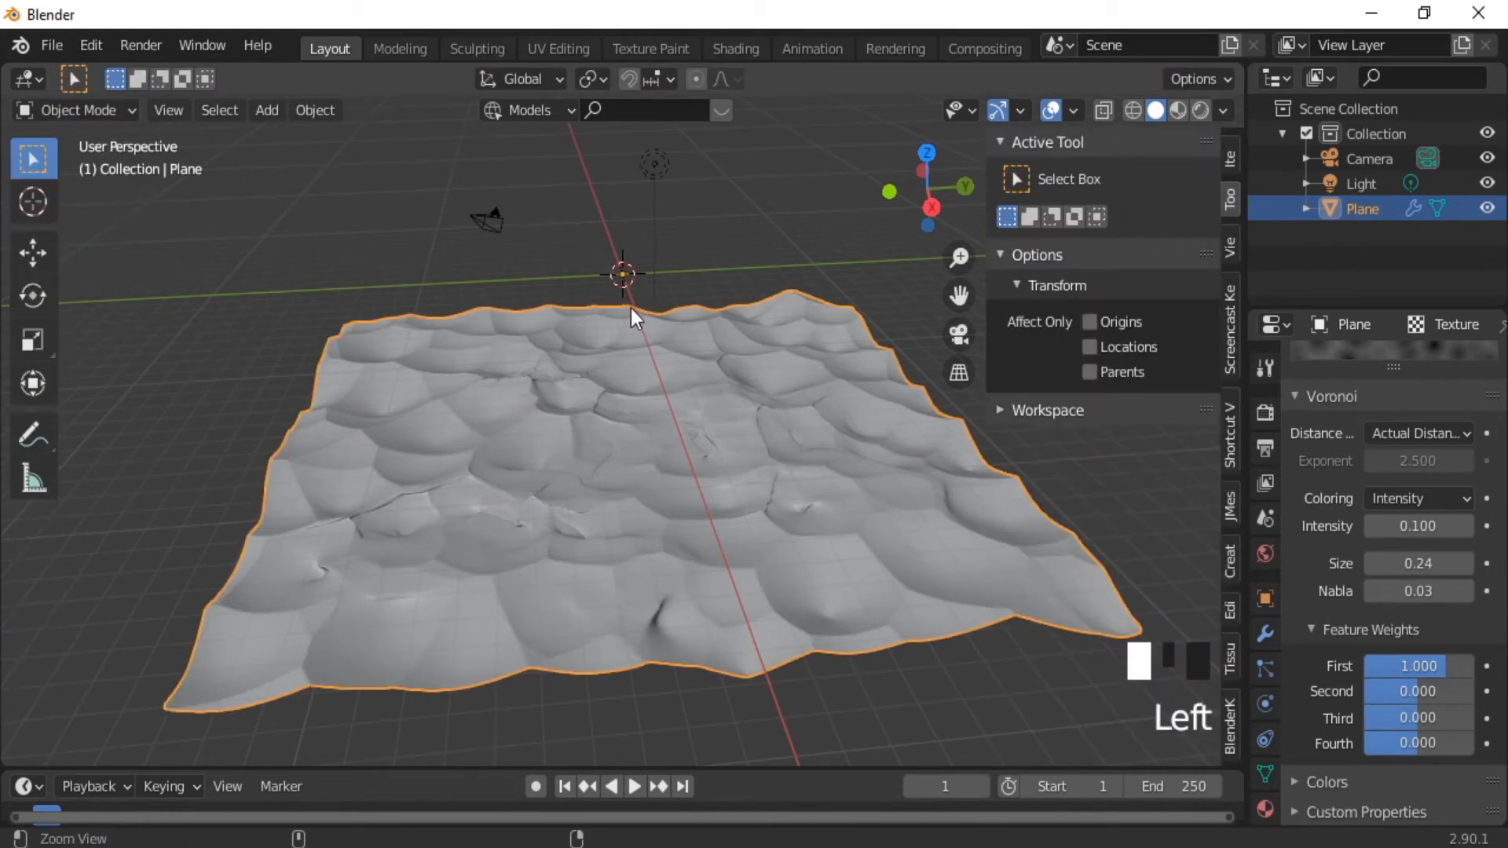
Split the 3D viewport into two side-by-side views, hide the new view's sidebar and show the camera view in it.
ctrl+middle_drag(630, 307, 609, 361)
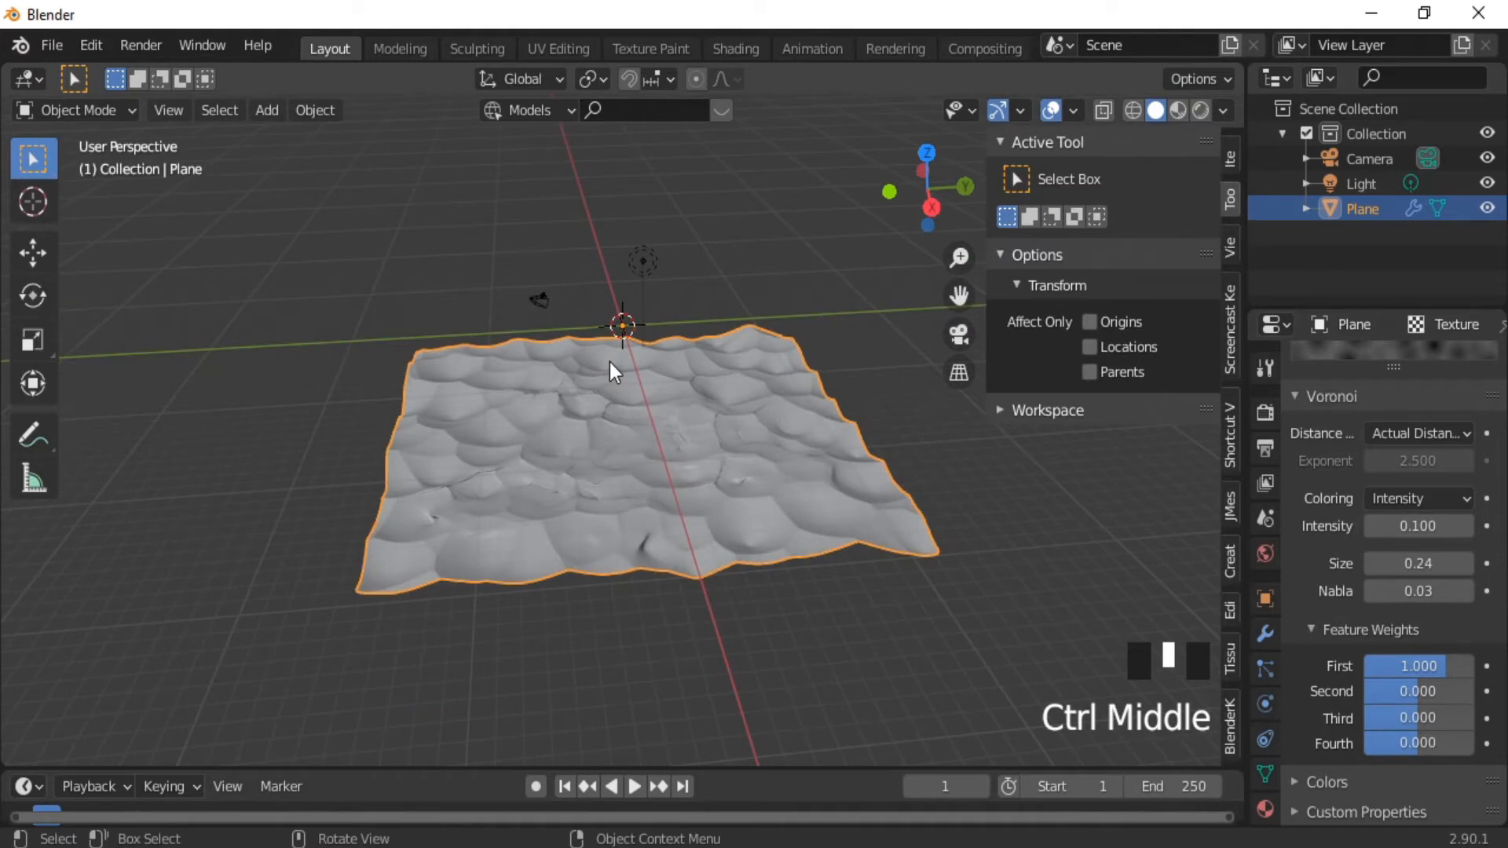
mouse_move(571, 372)
middle_down()
mouse_move(611, 370)
mouse_move(578, 374)
middle_up()
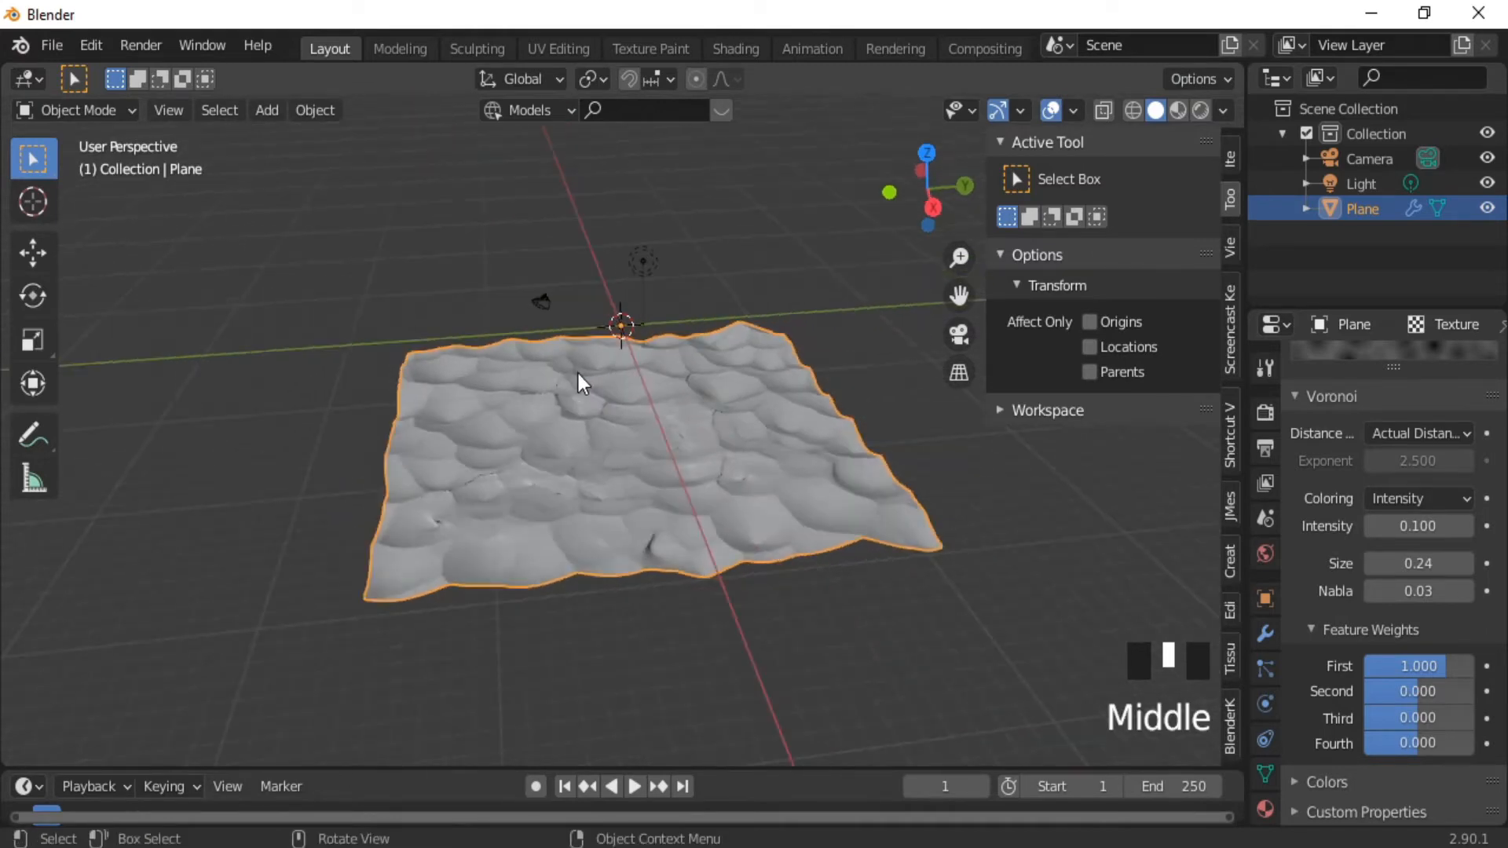
drag(1241, 64, 796, 162)
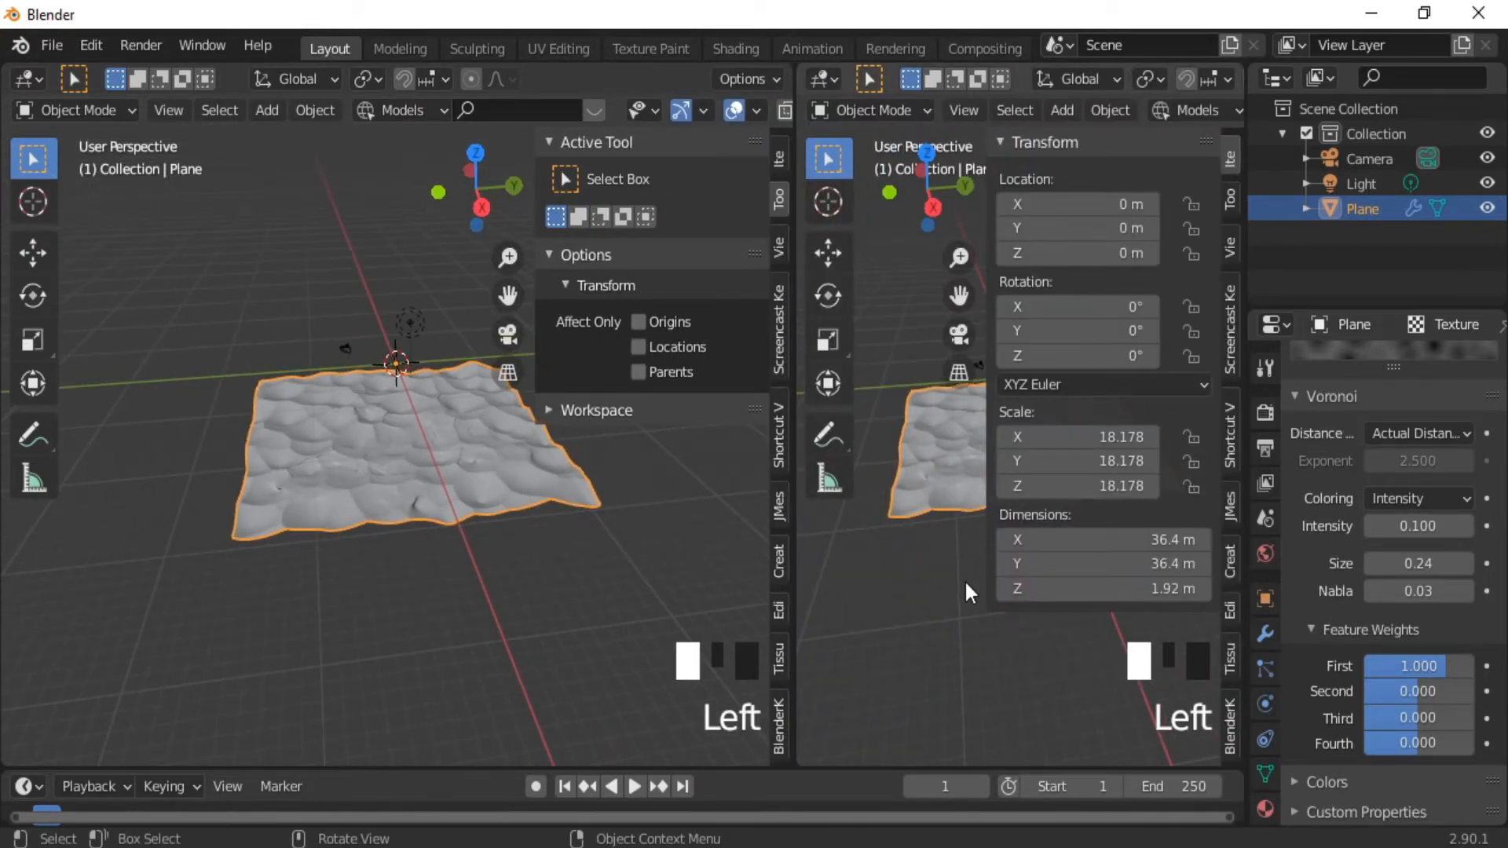
key(n)
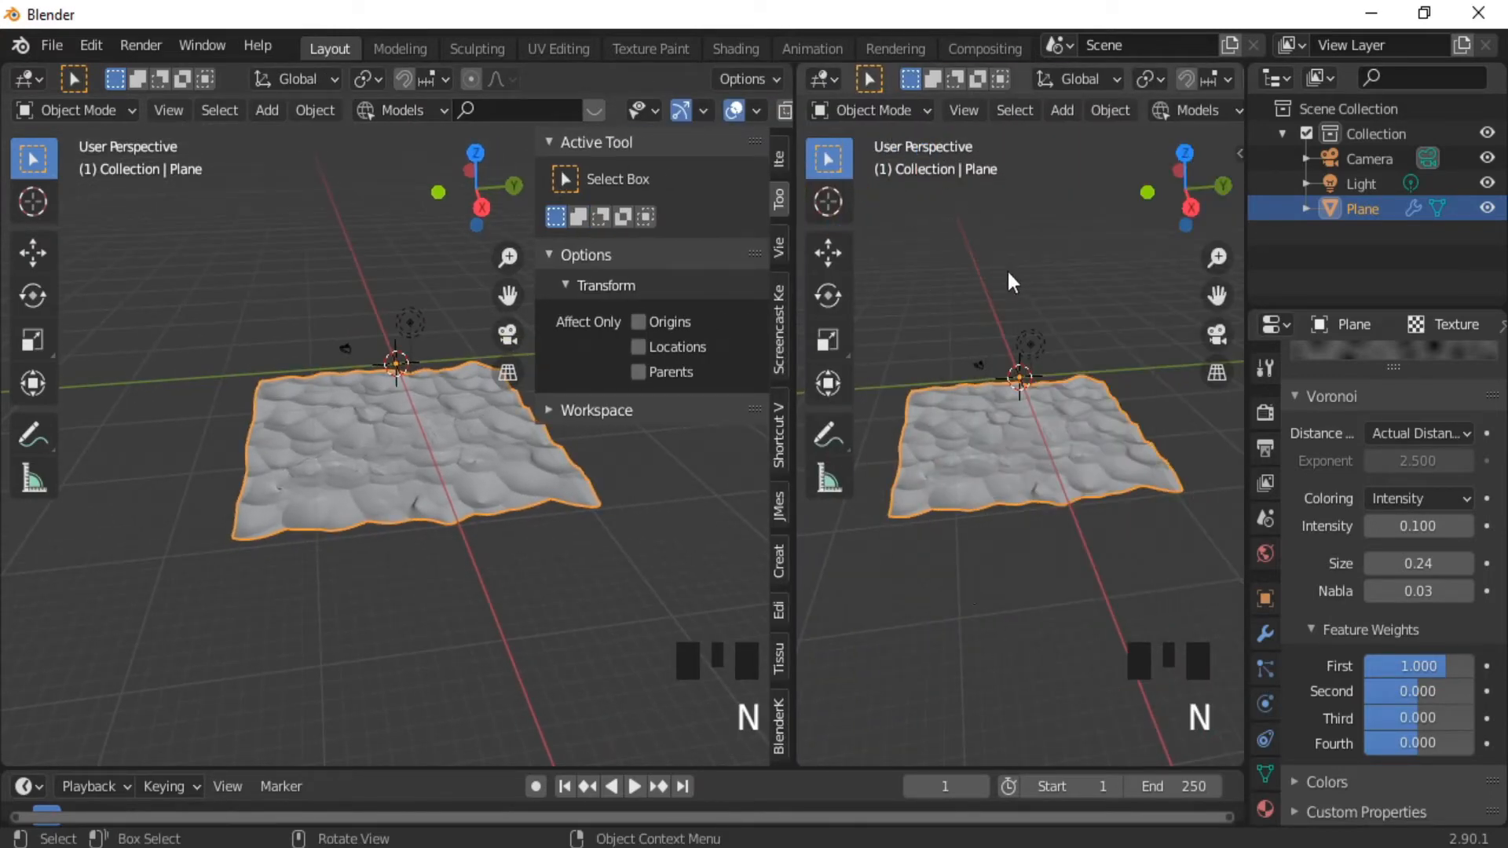
key(KP_0)
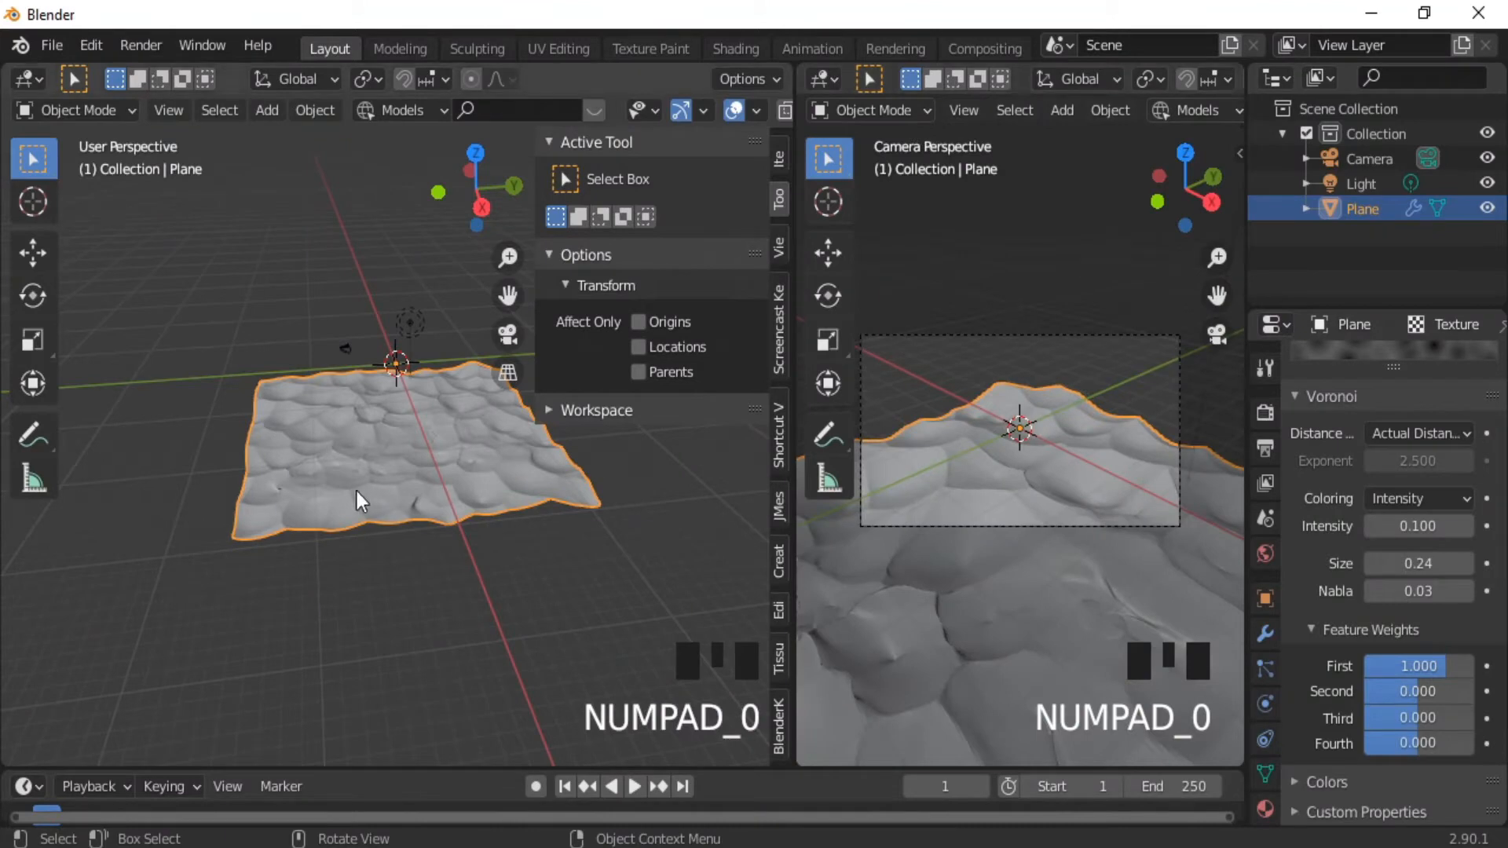
Move the camera along X to the terrain's front edge and along Y towards the middle of that edge.
click(343, 349)
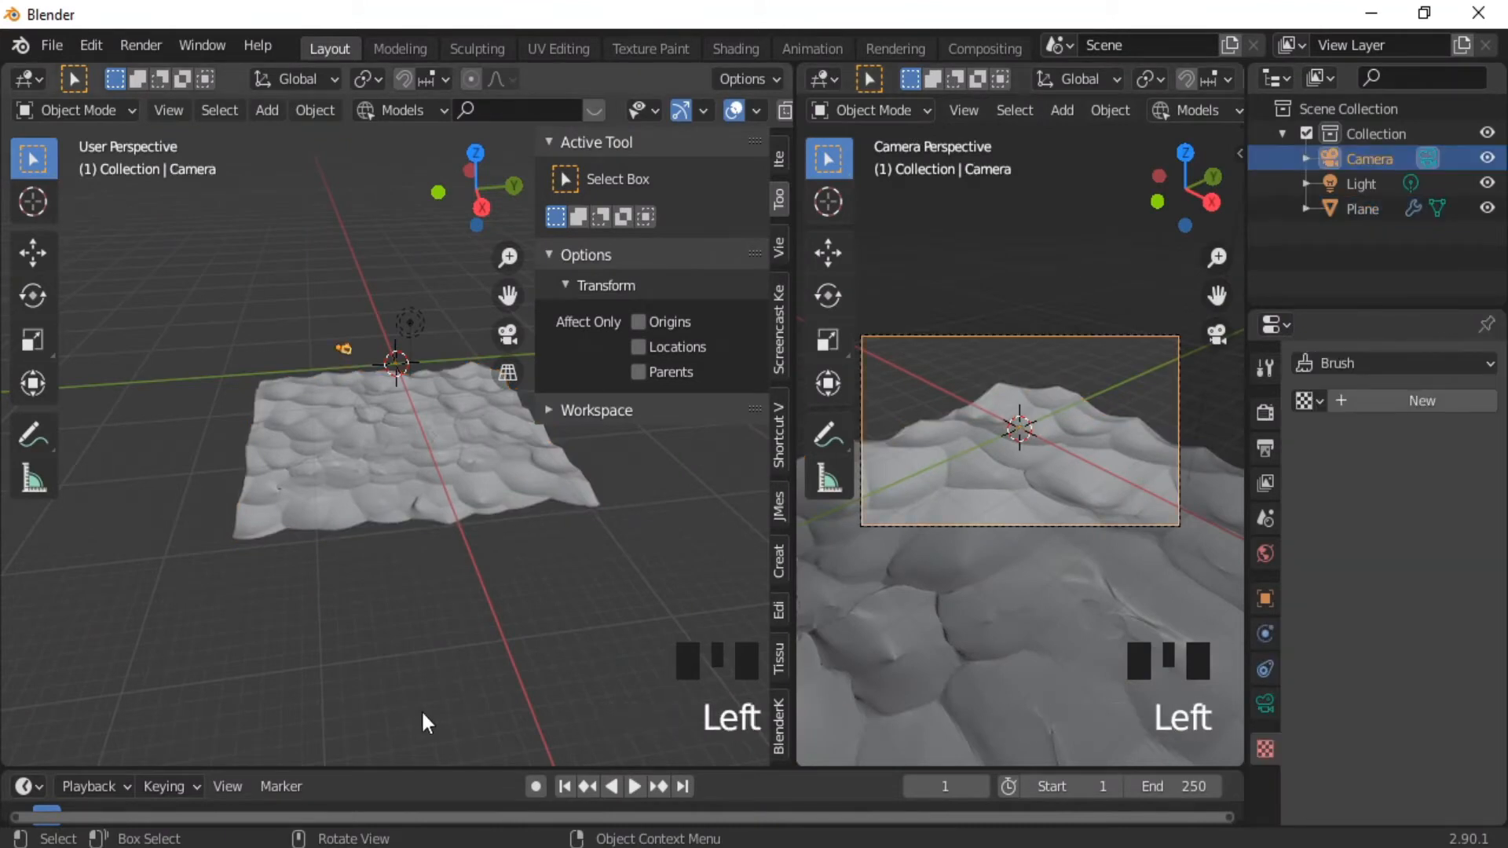
key(g)
key(x)
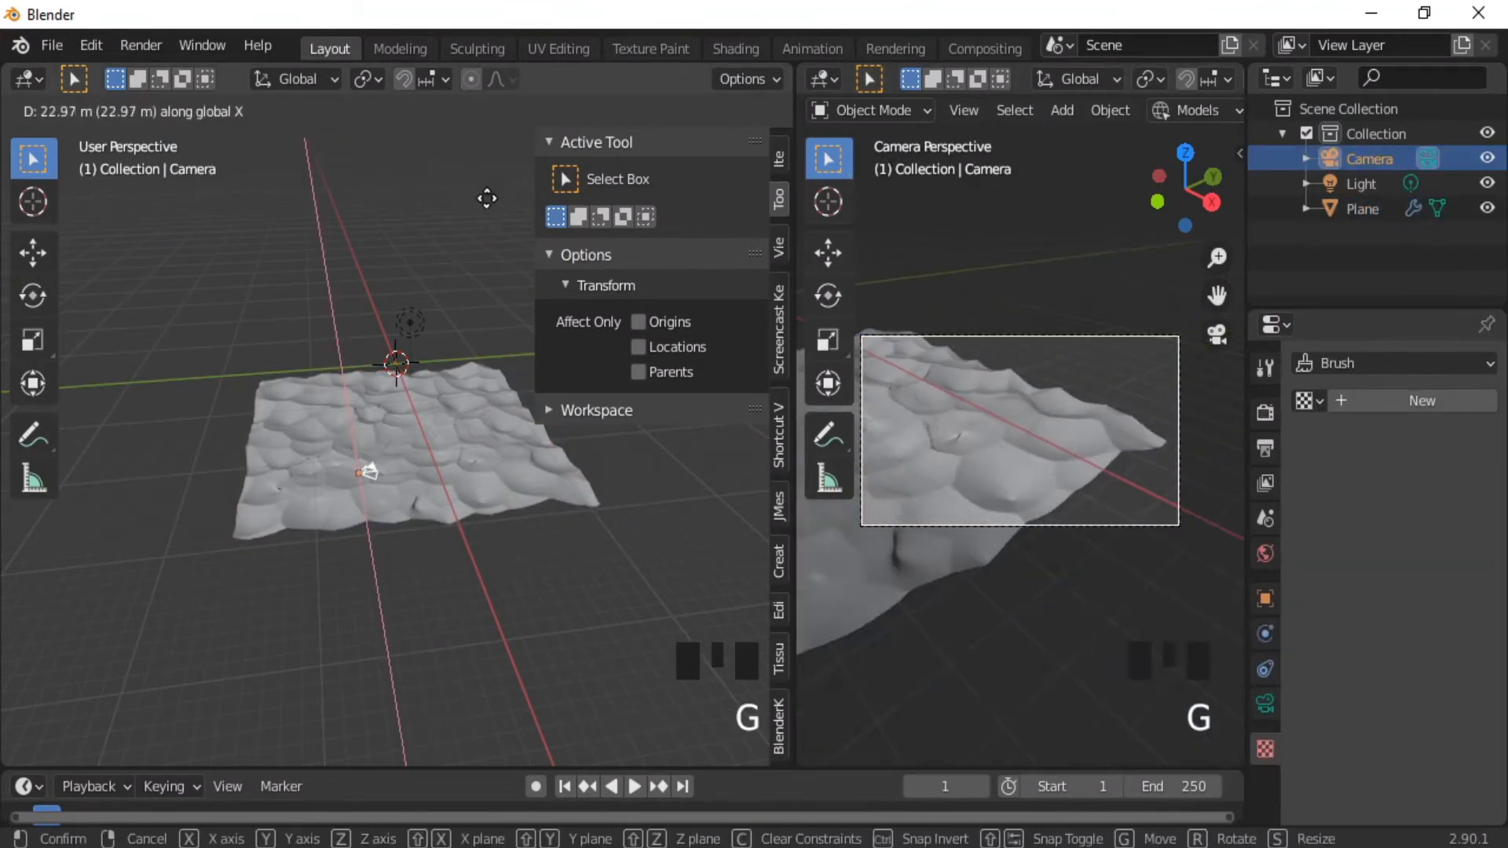
click(377, 522)
key(g)
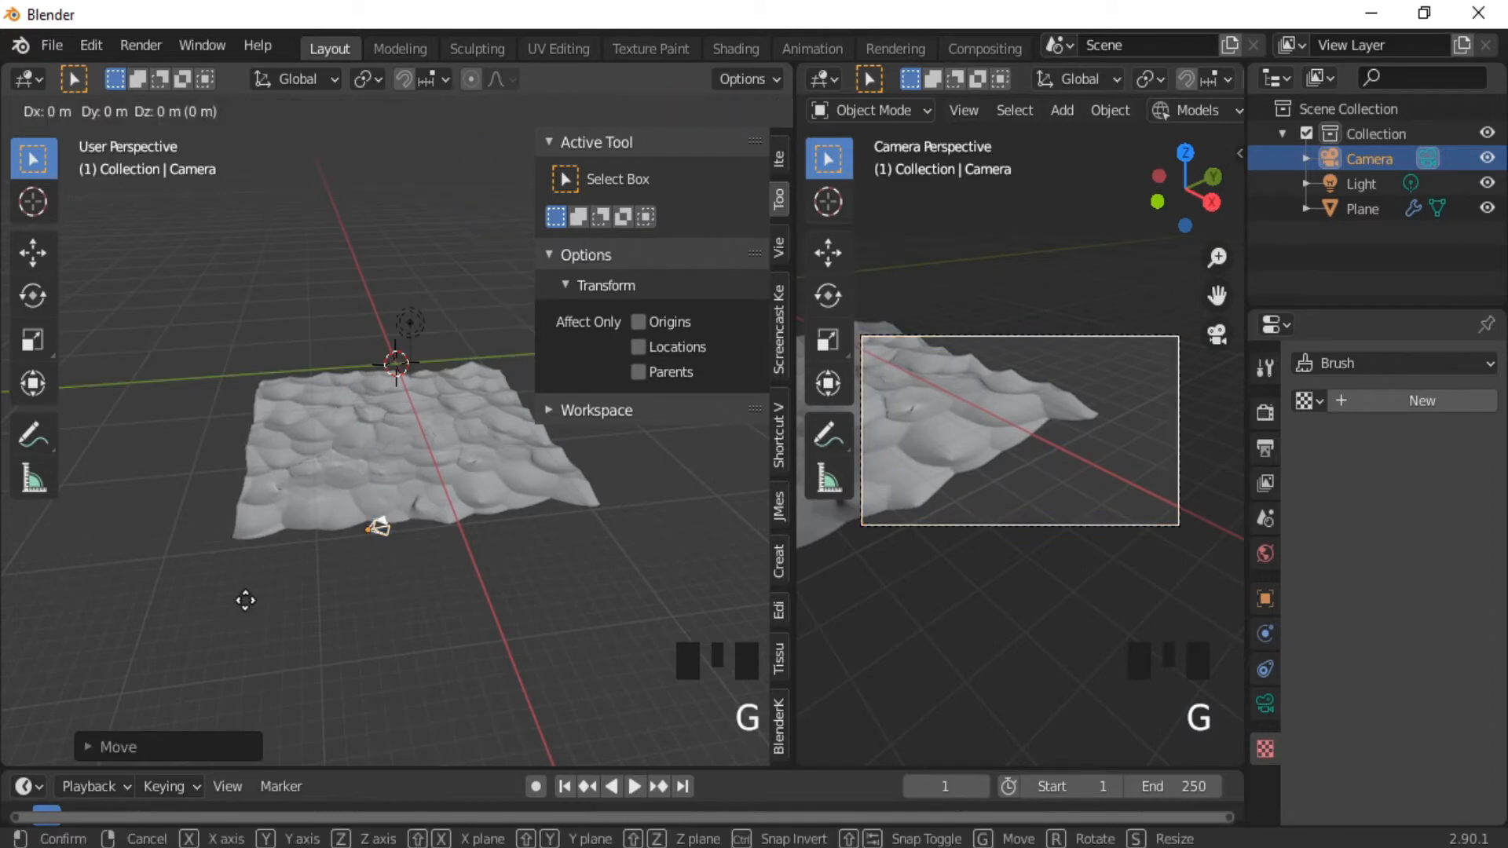
key(y)
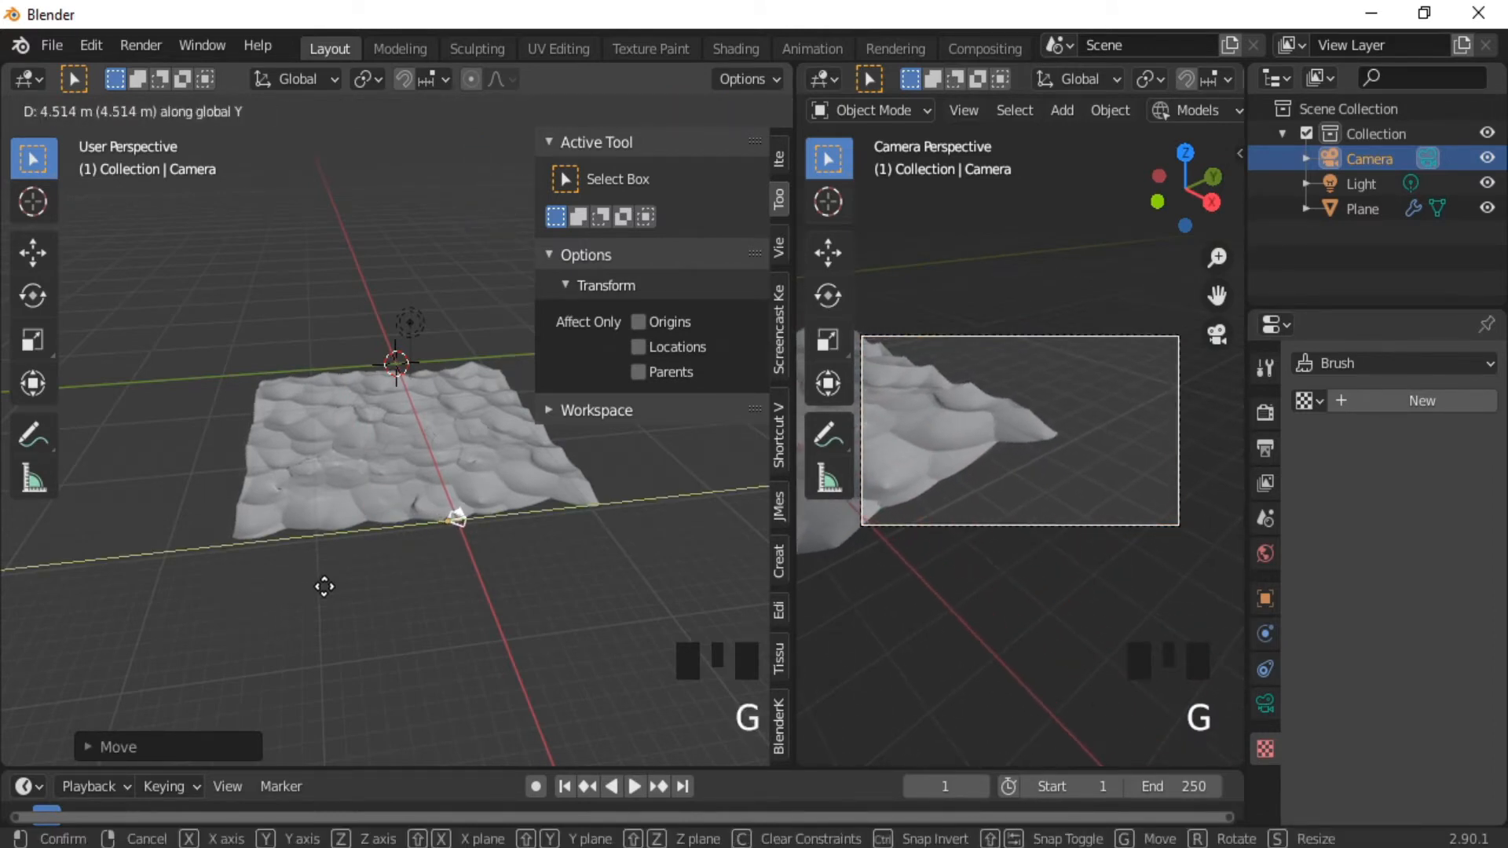
click(320, 585)
Rotate the camera about Z to look straight across the terrain and shift it along positive Y to center the terrain in frame.
key(r)
key(z)
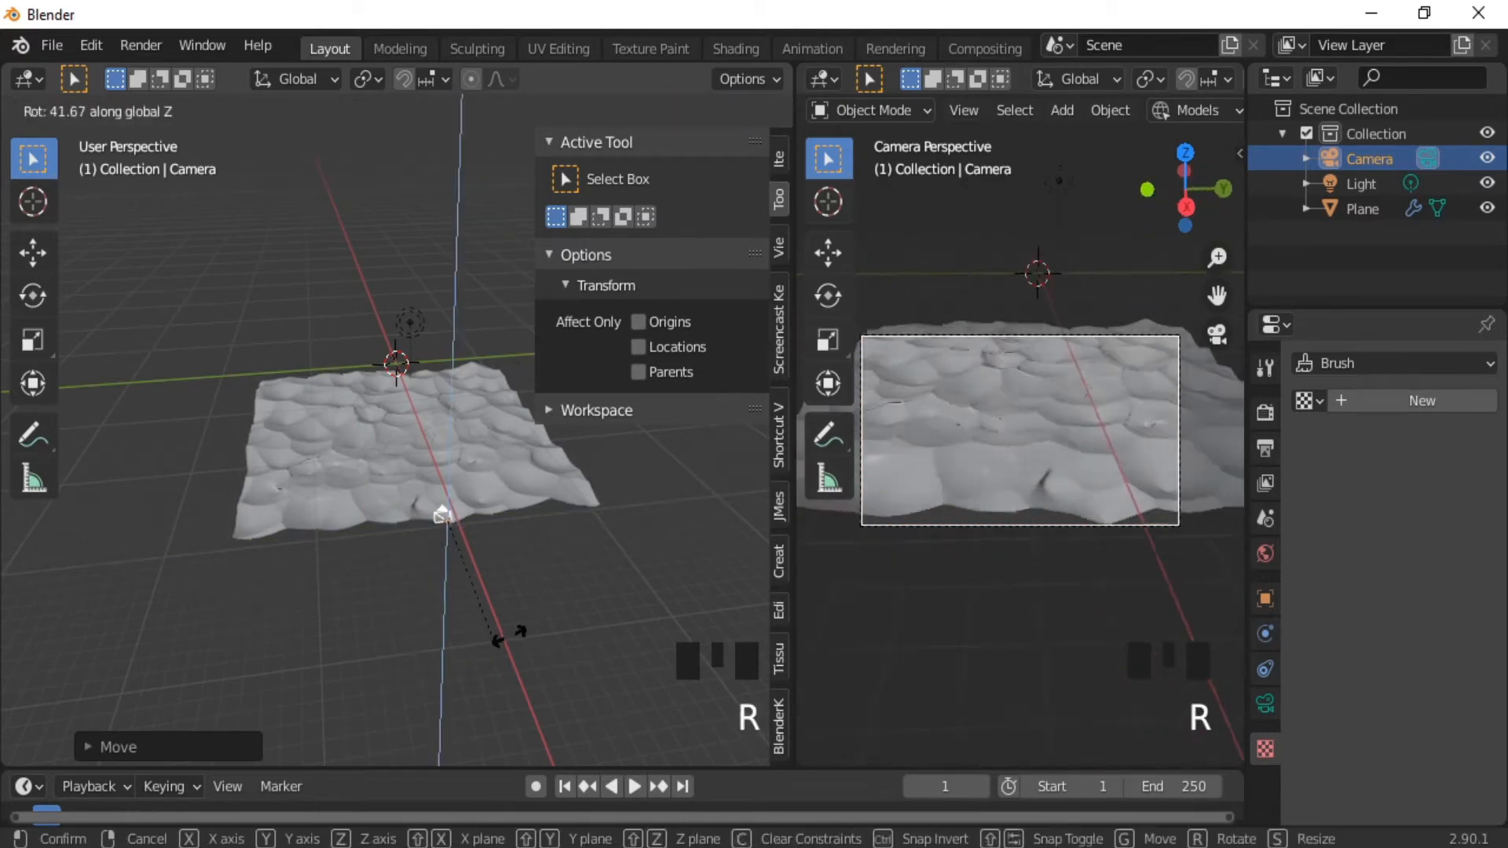
click(484, 625)
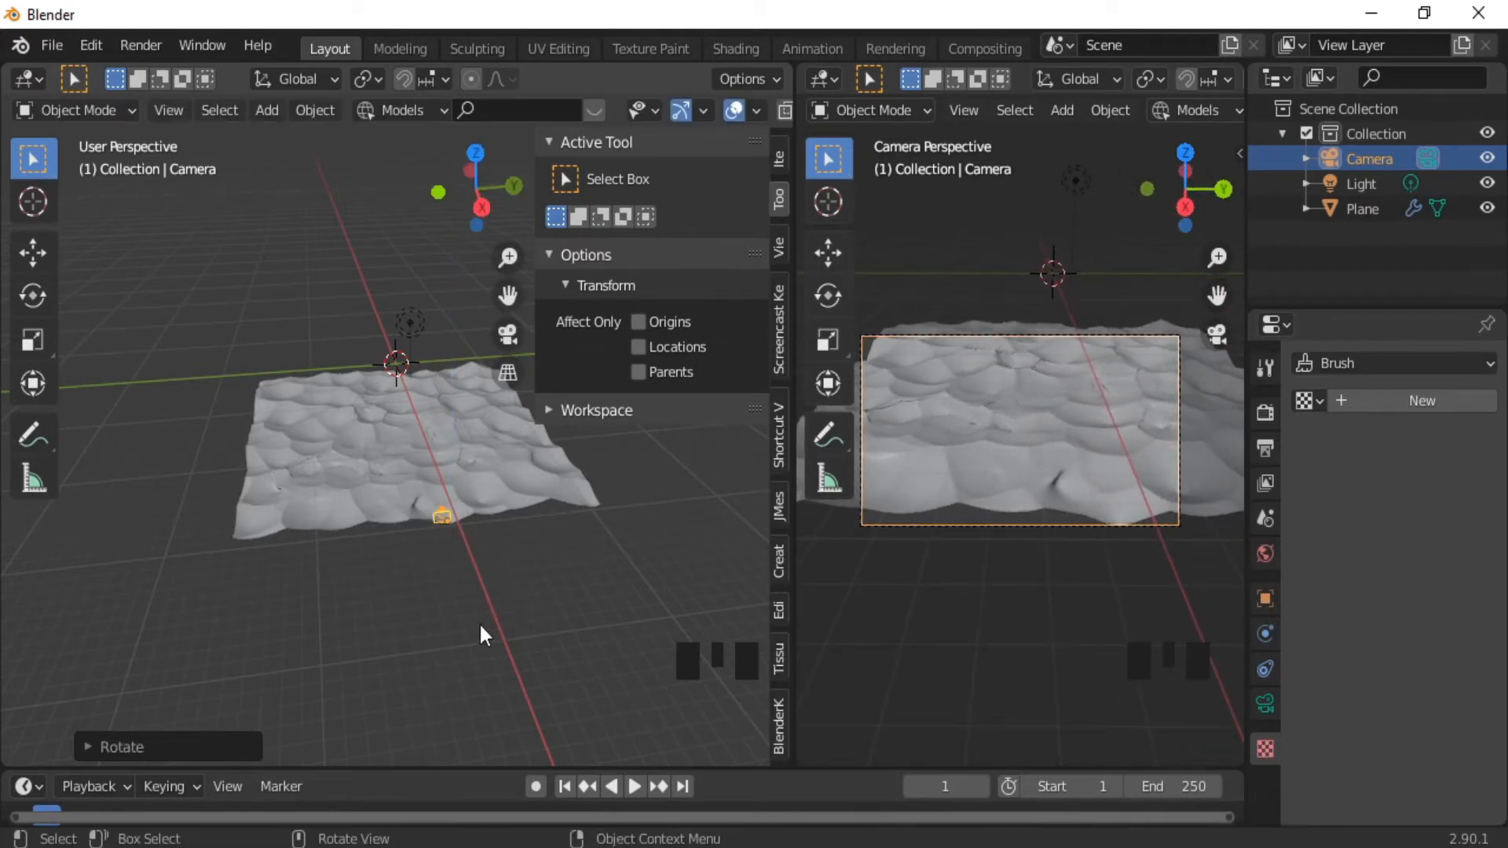
key(g)
key(y)
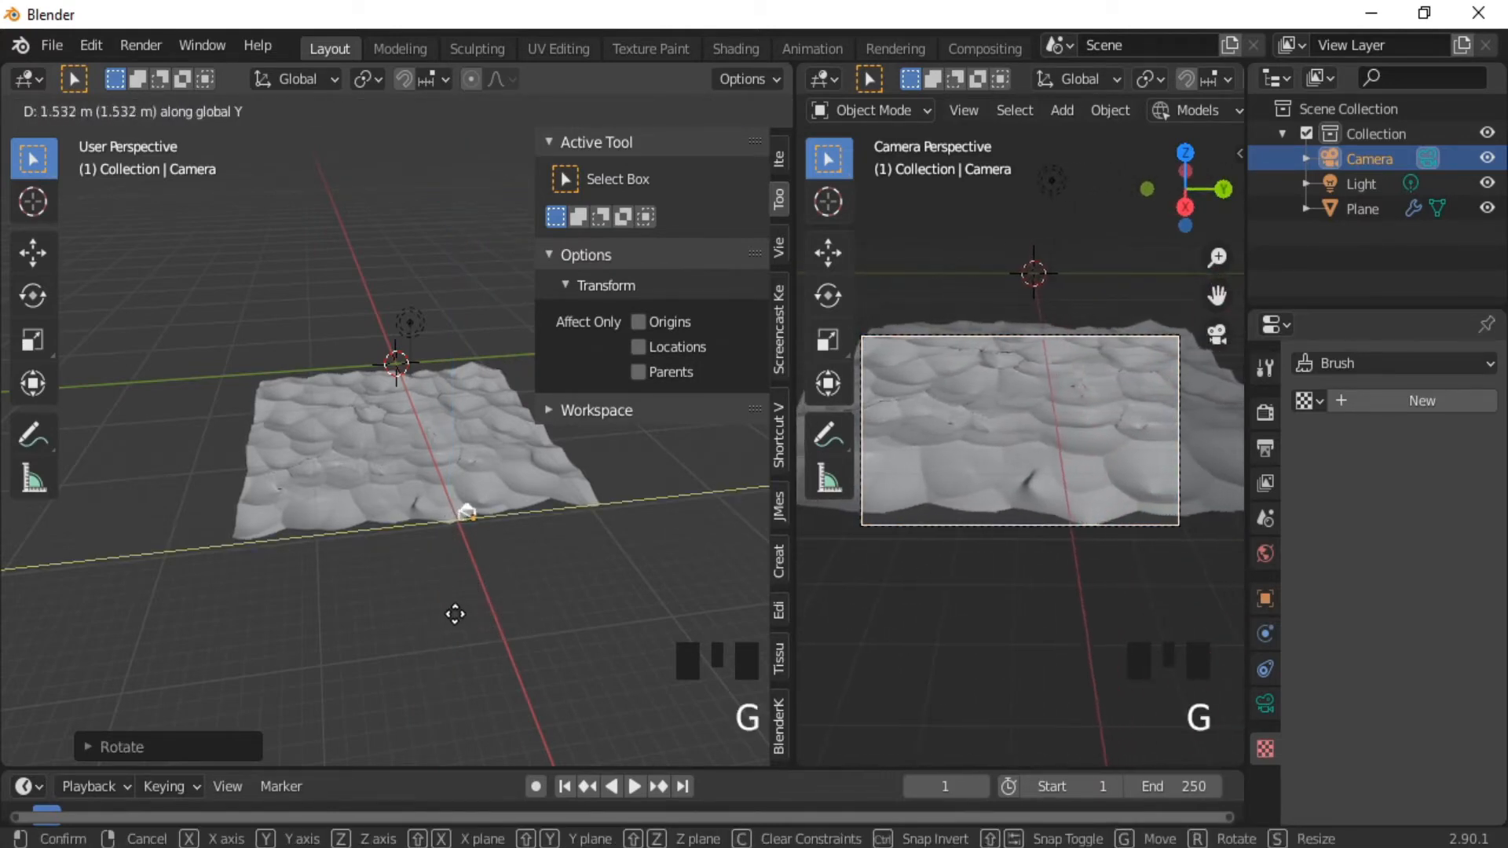
click(478, 613)
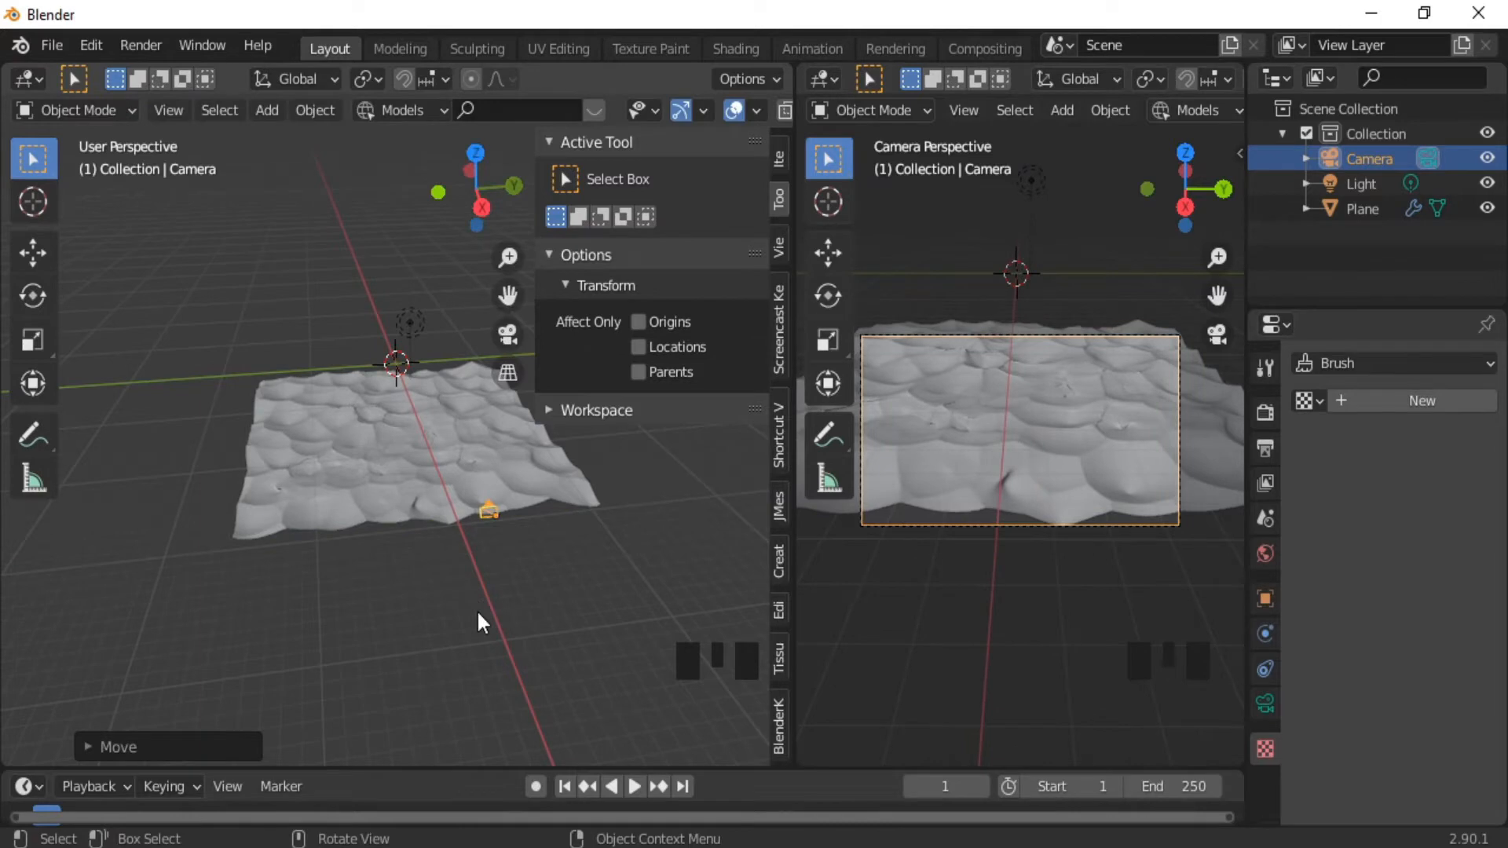
Set the render output's horizontal resolution to 1225 px.
click(1264, 449)
click(1451, 392)
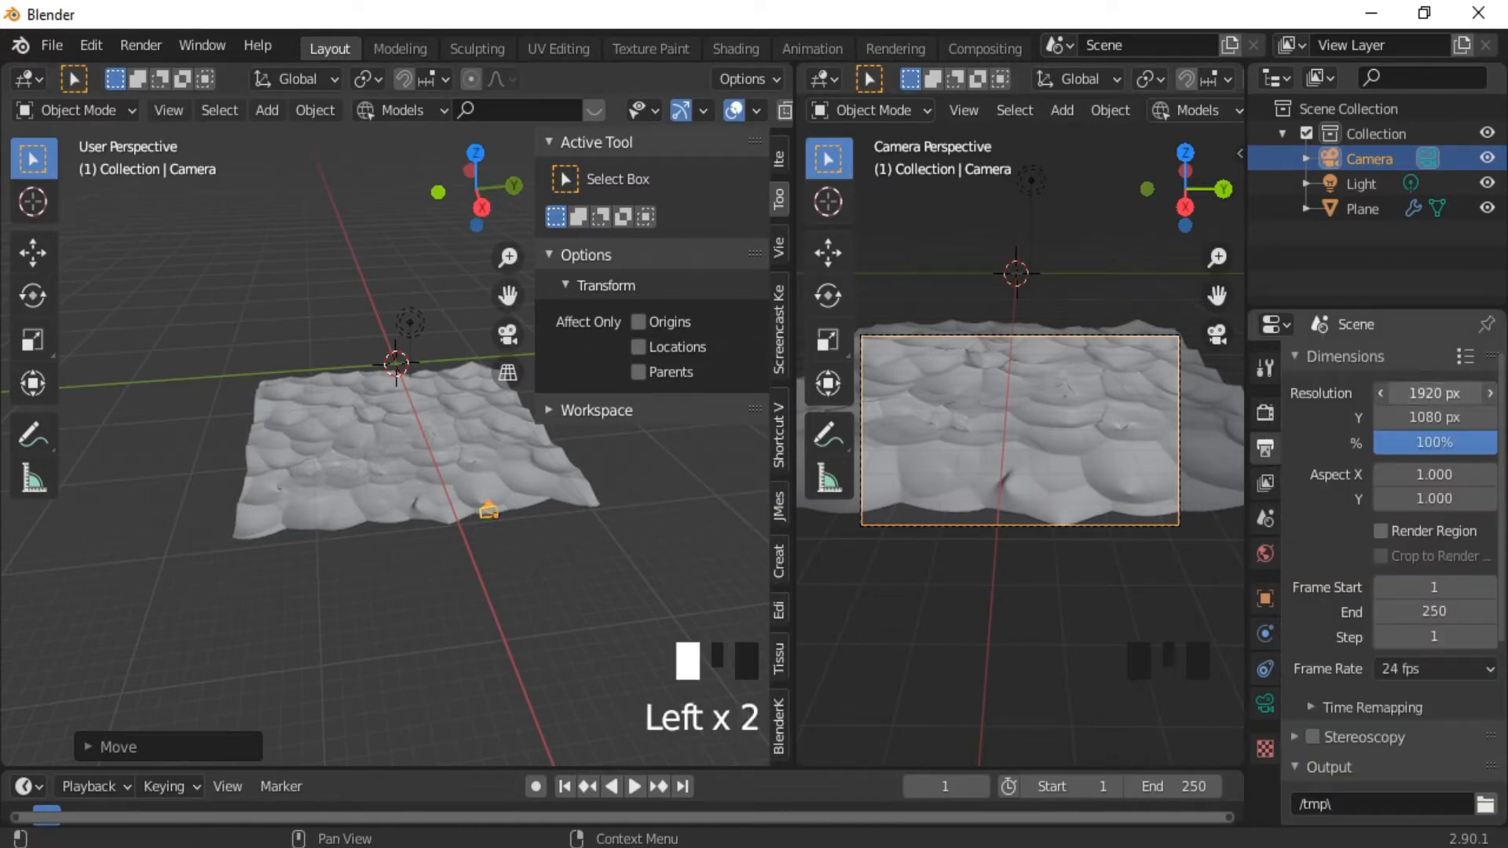
drag(1451, 393, 1414, 393)
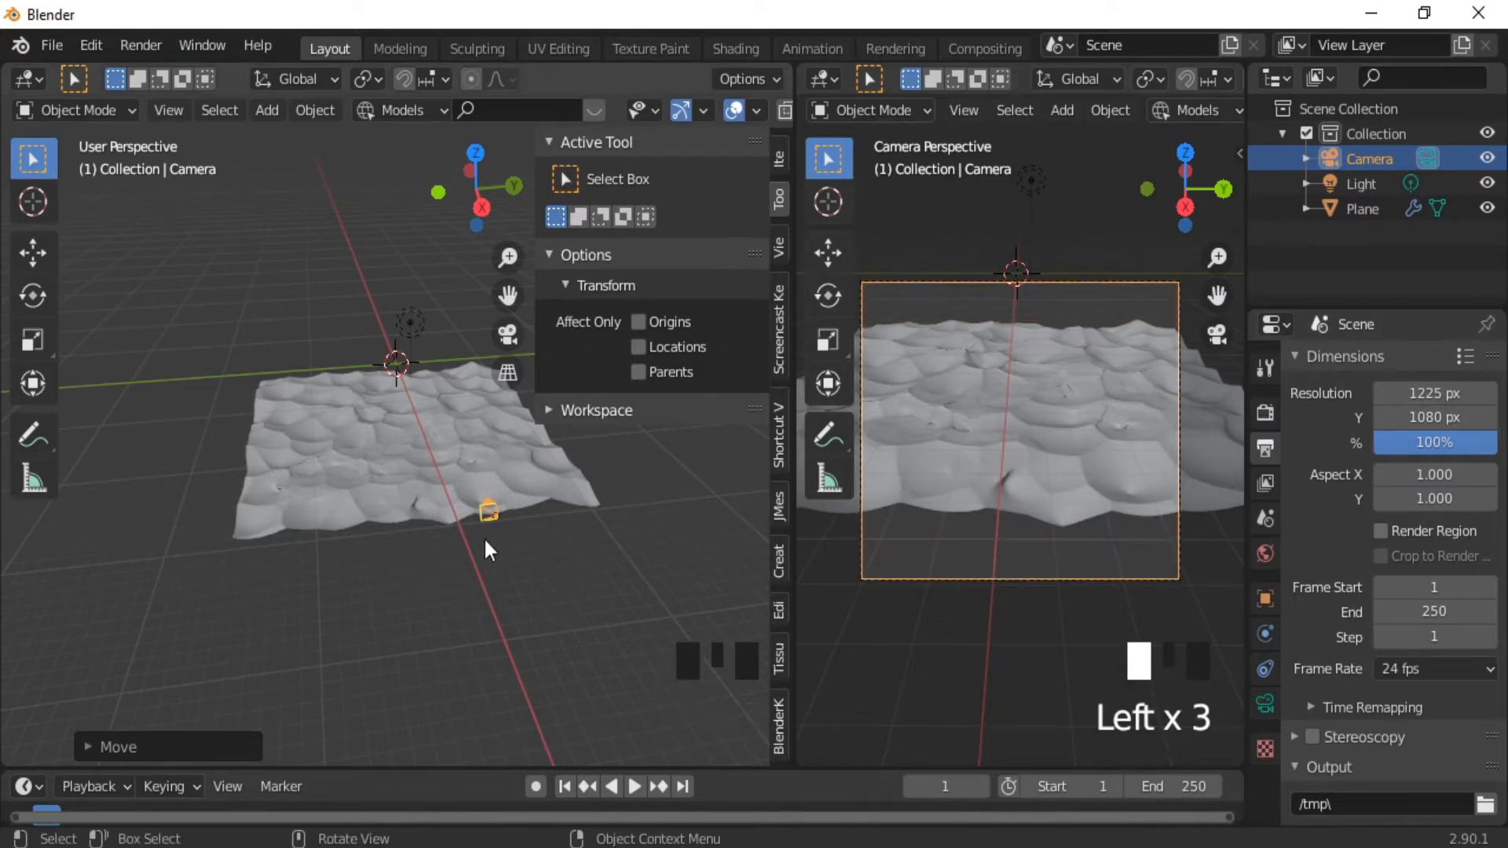
Raise the camera along Z in two moves until the terrain's far edge sits lower in the frame.
key(g)
key(z)
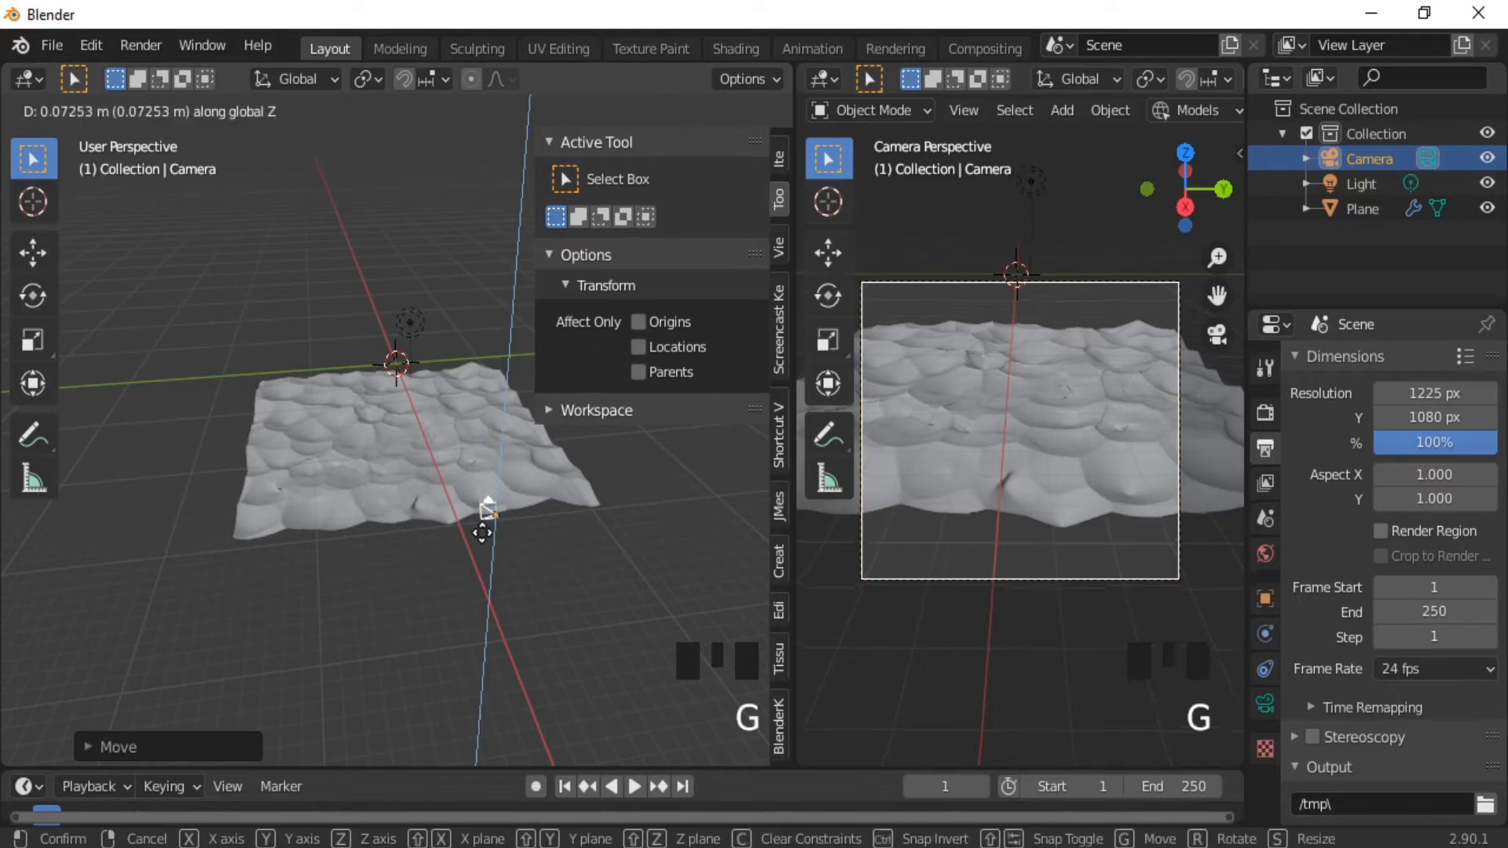
click(468, 471)
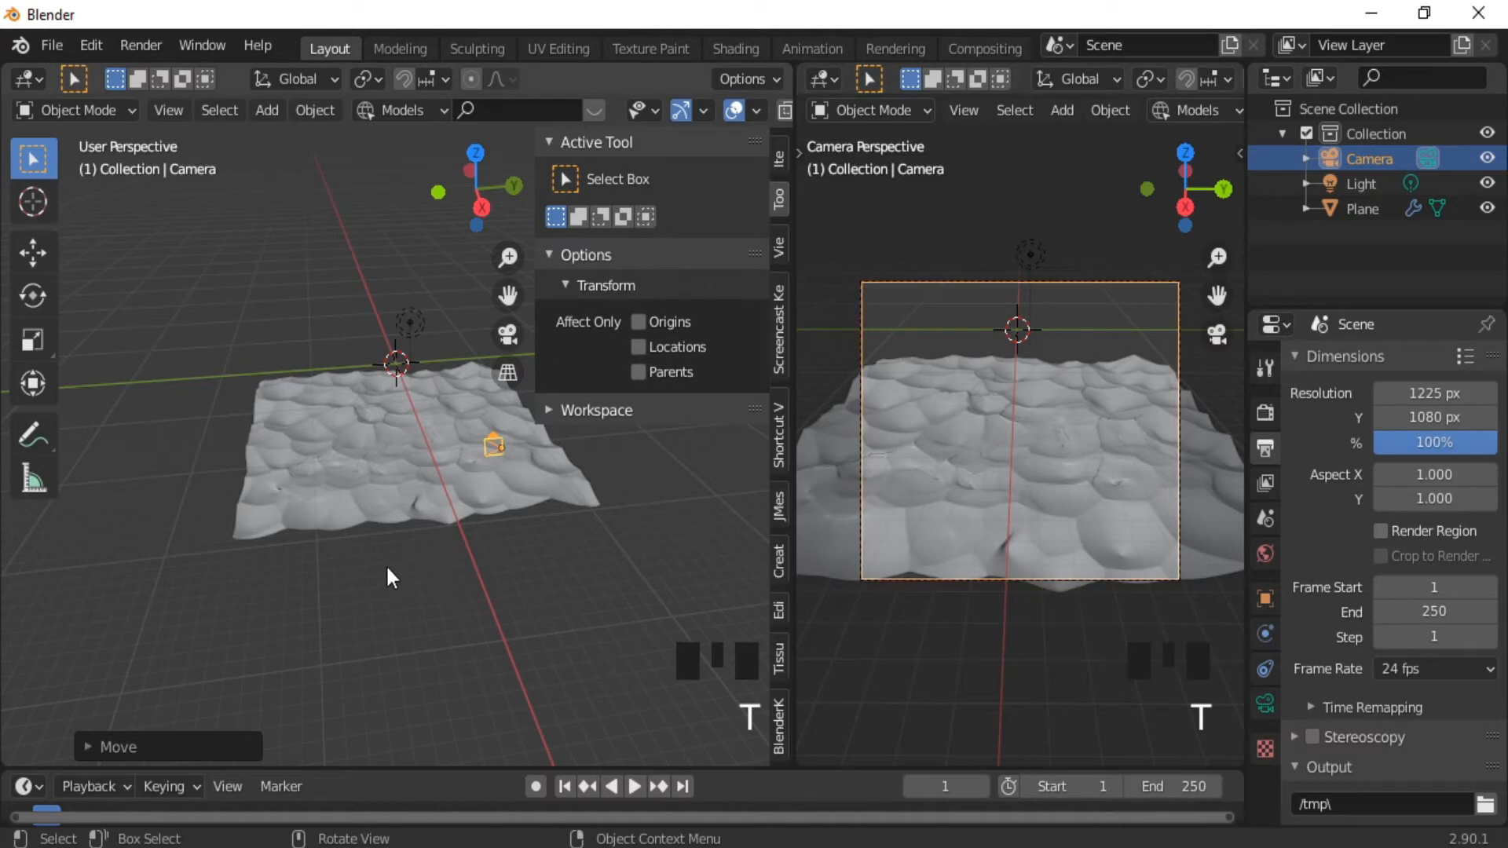
key(g)
key(z)
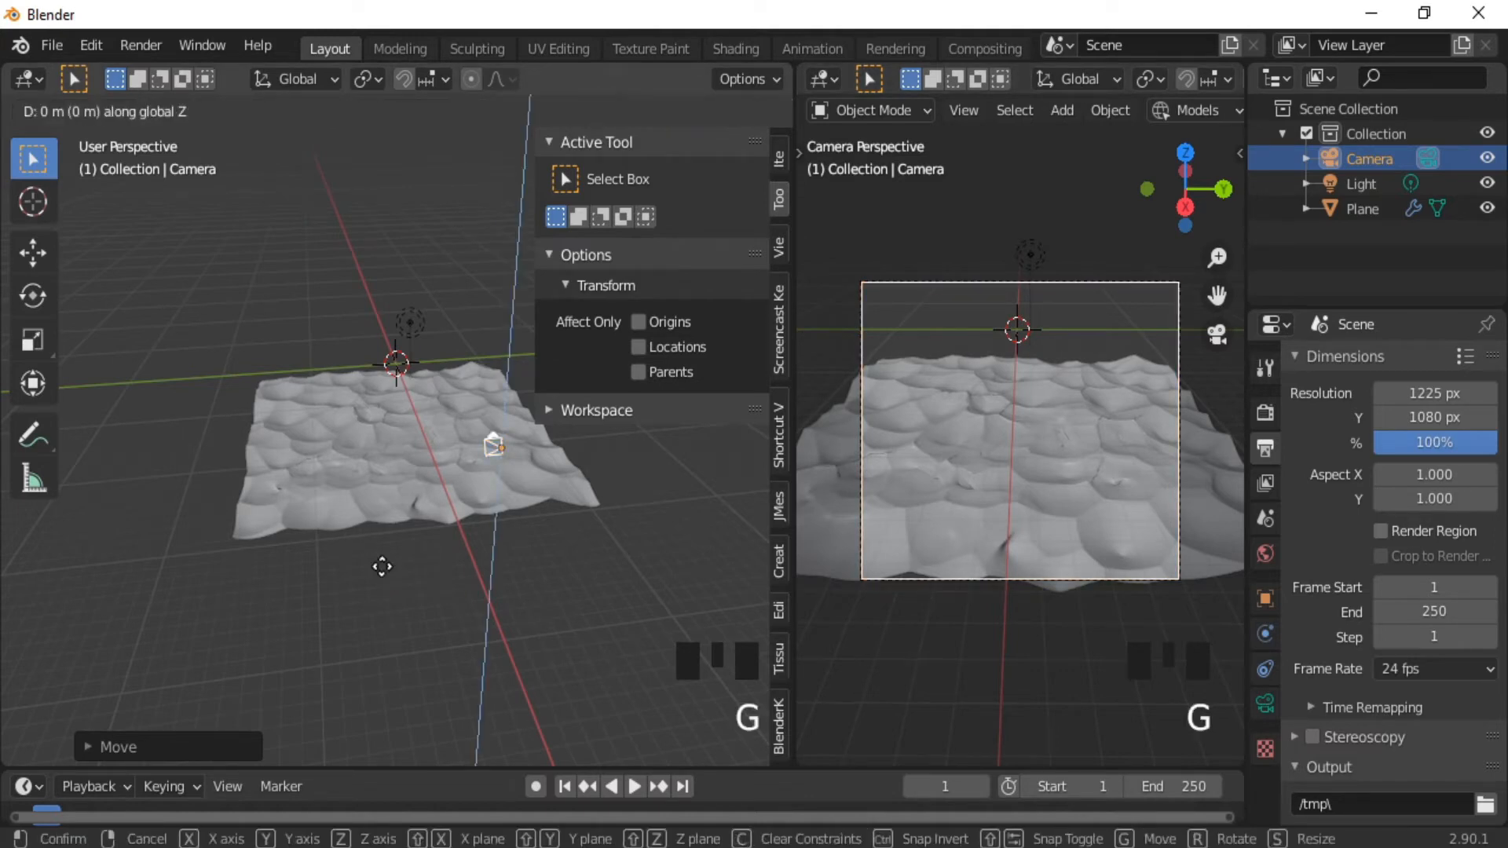
click(381, 545)
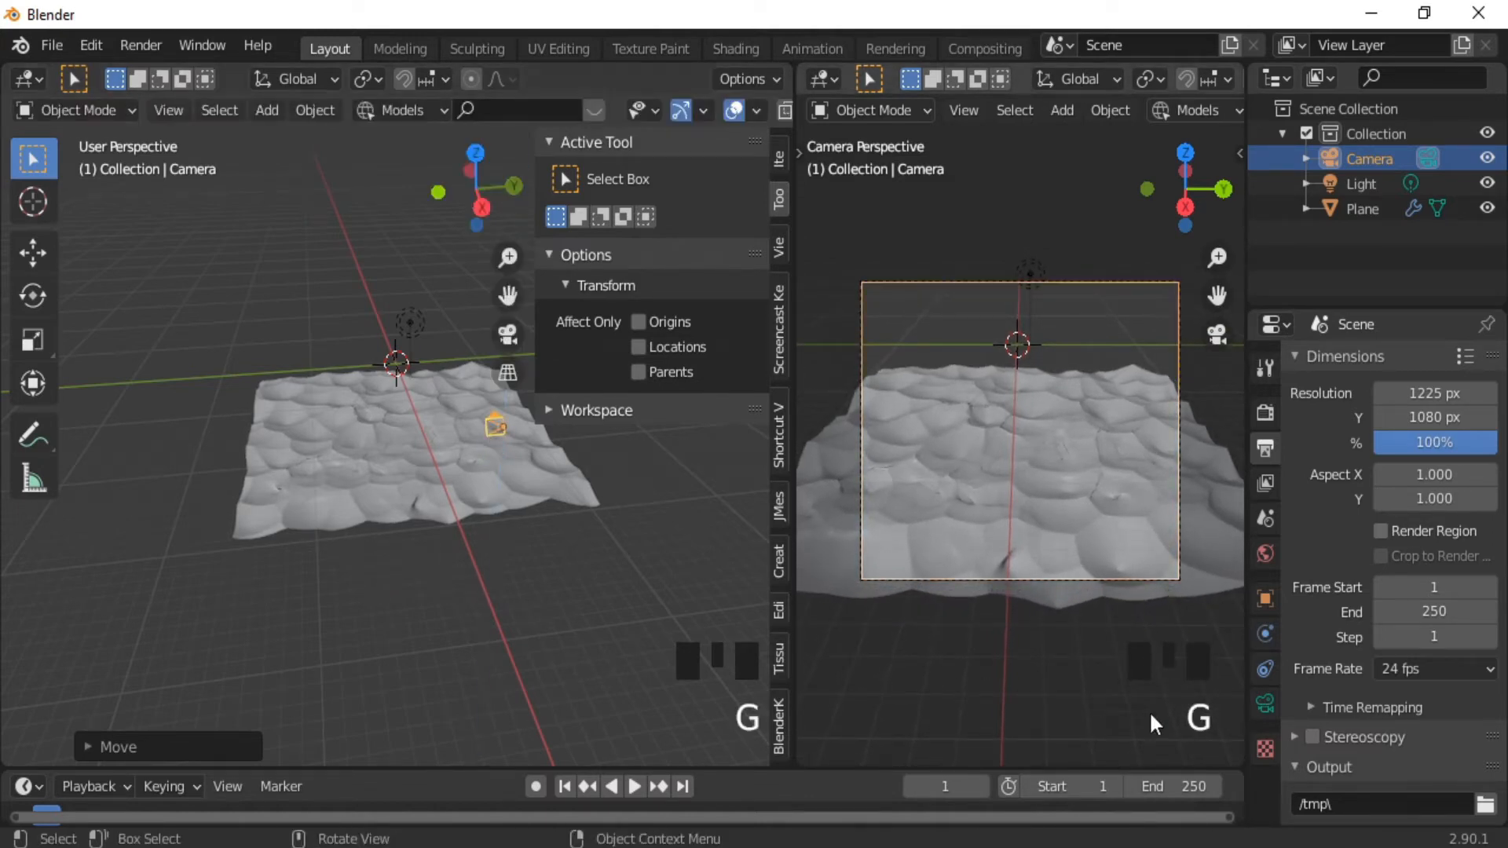
Set the camera's focal length to 57 mm.
click(1266, 702)
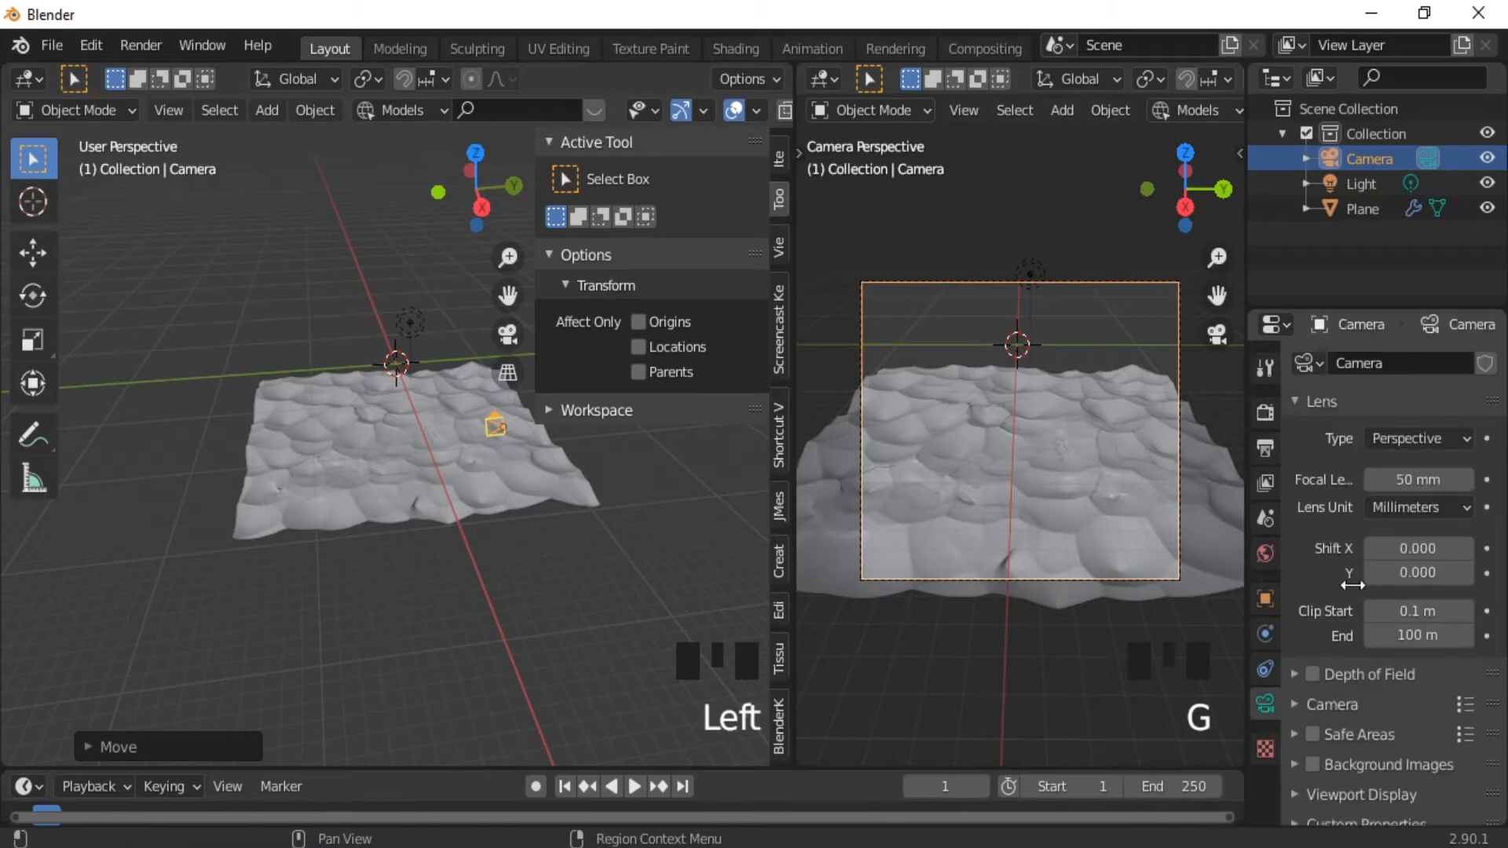
click(1371, 479)
mouse_move(1416, 479)
mouse_down()
mouse_move(1382, 479)
mouse_move(1428, 479)
mouse_up()
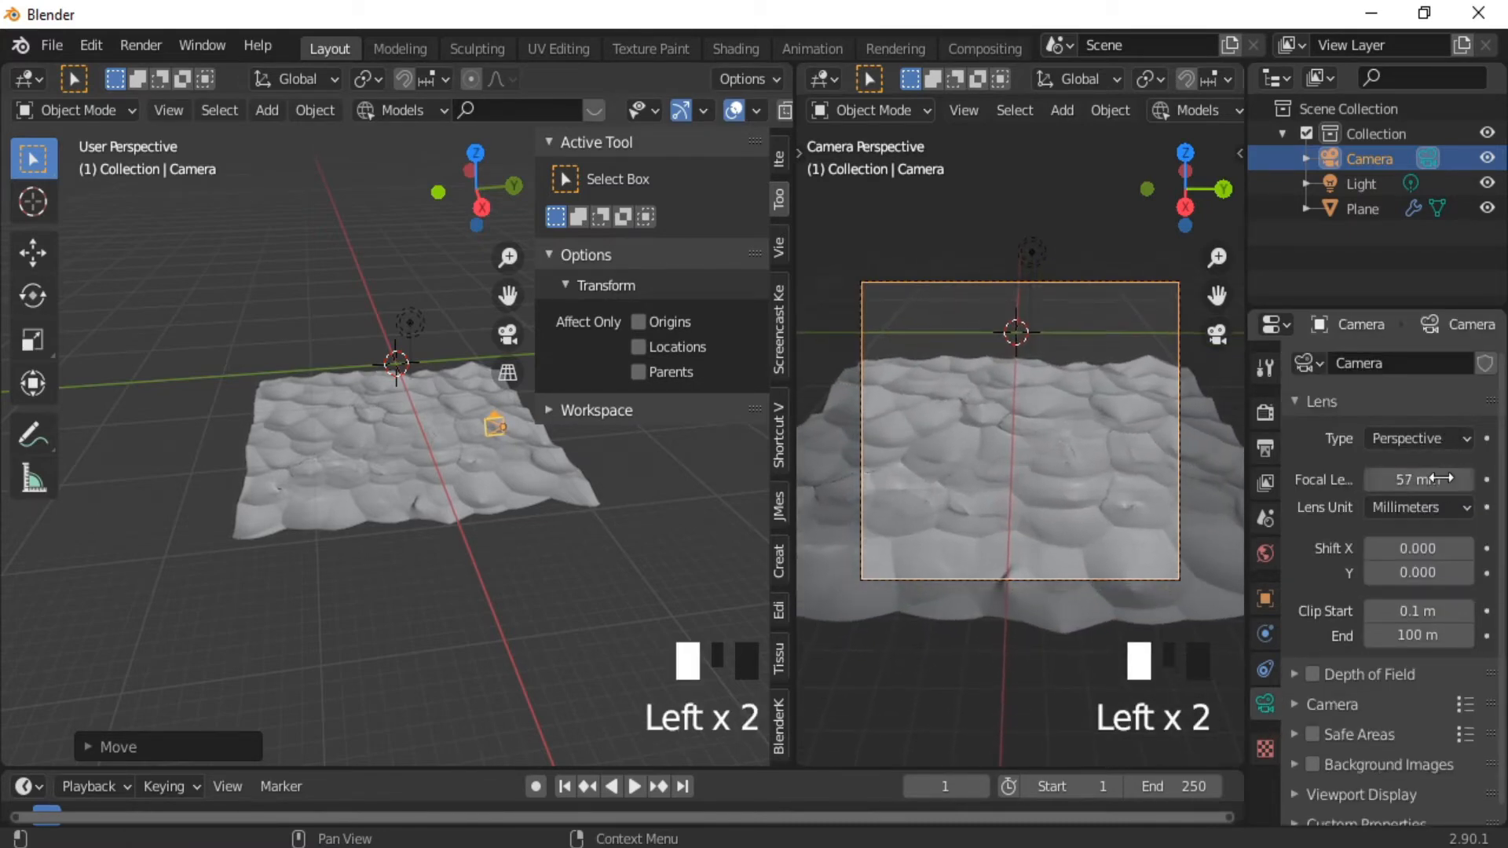
Raise the camera about 3.27 m along Z so the terrain fills the lower part of the frame.
key(g)
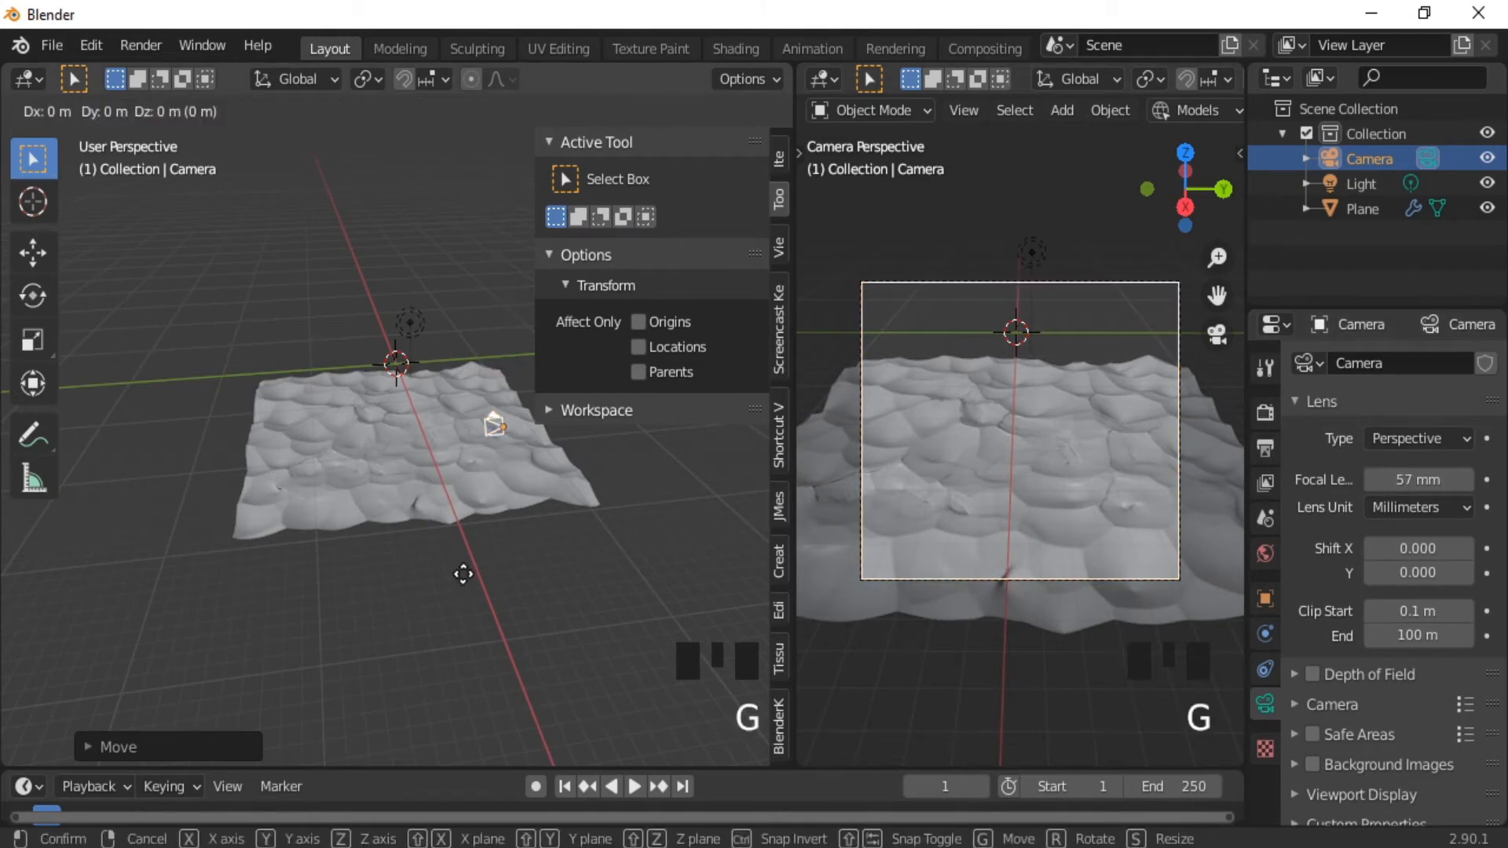
key(z)
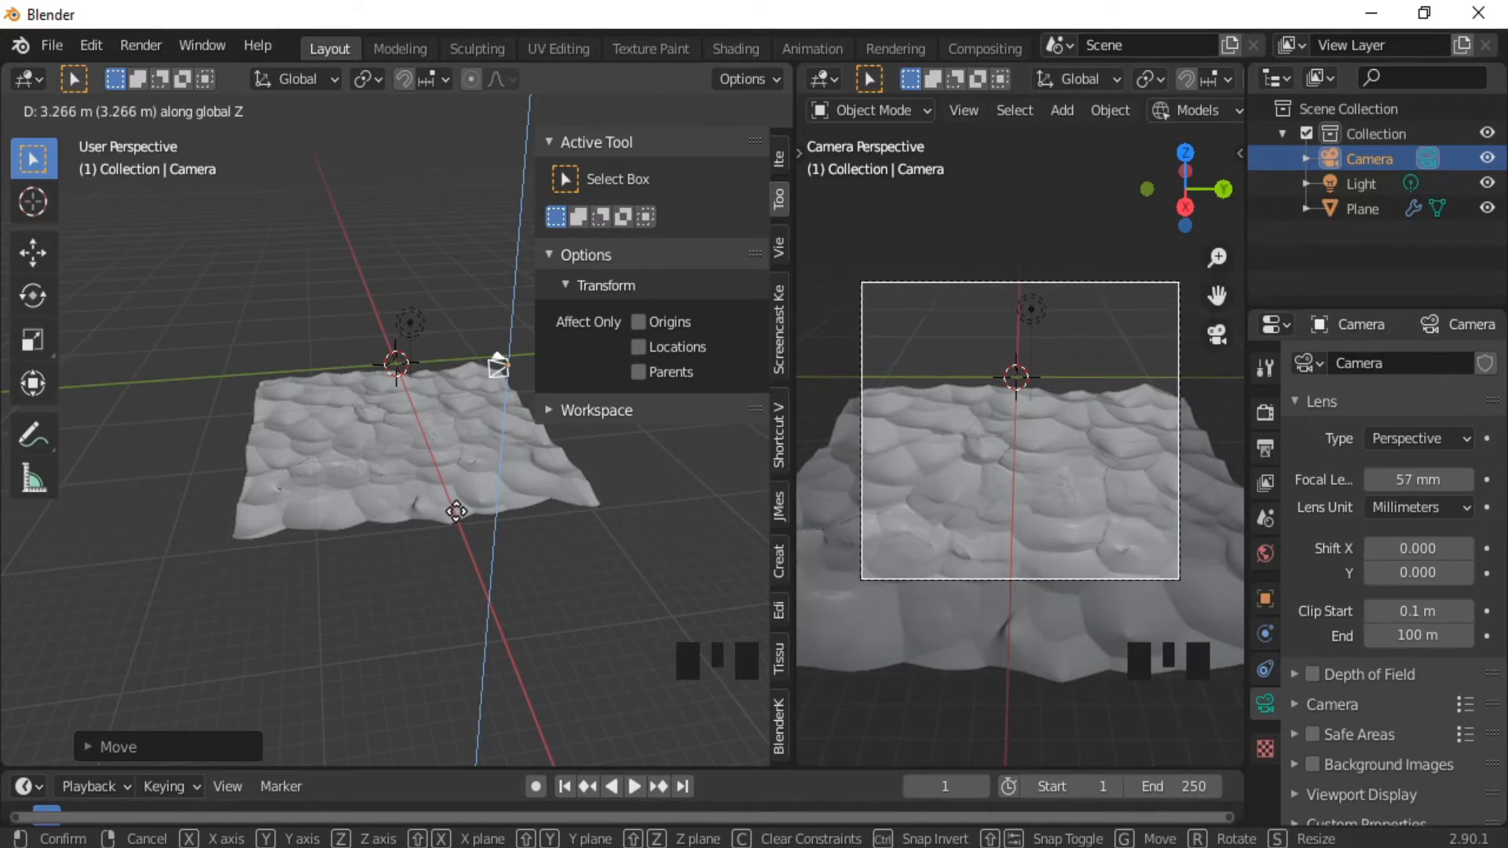
click(455, 511)
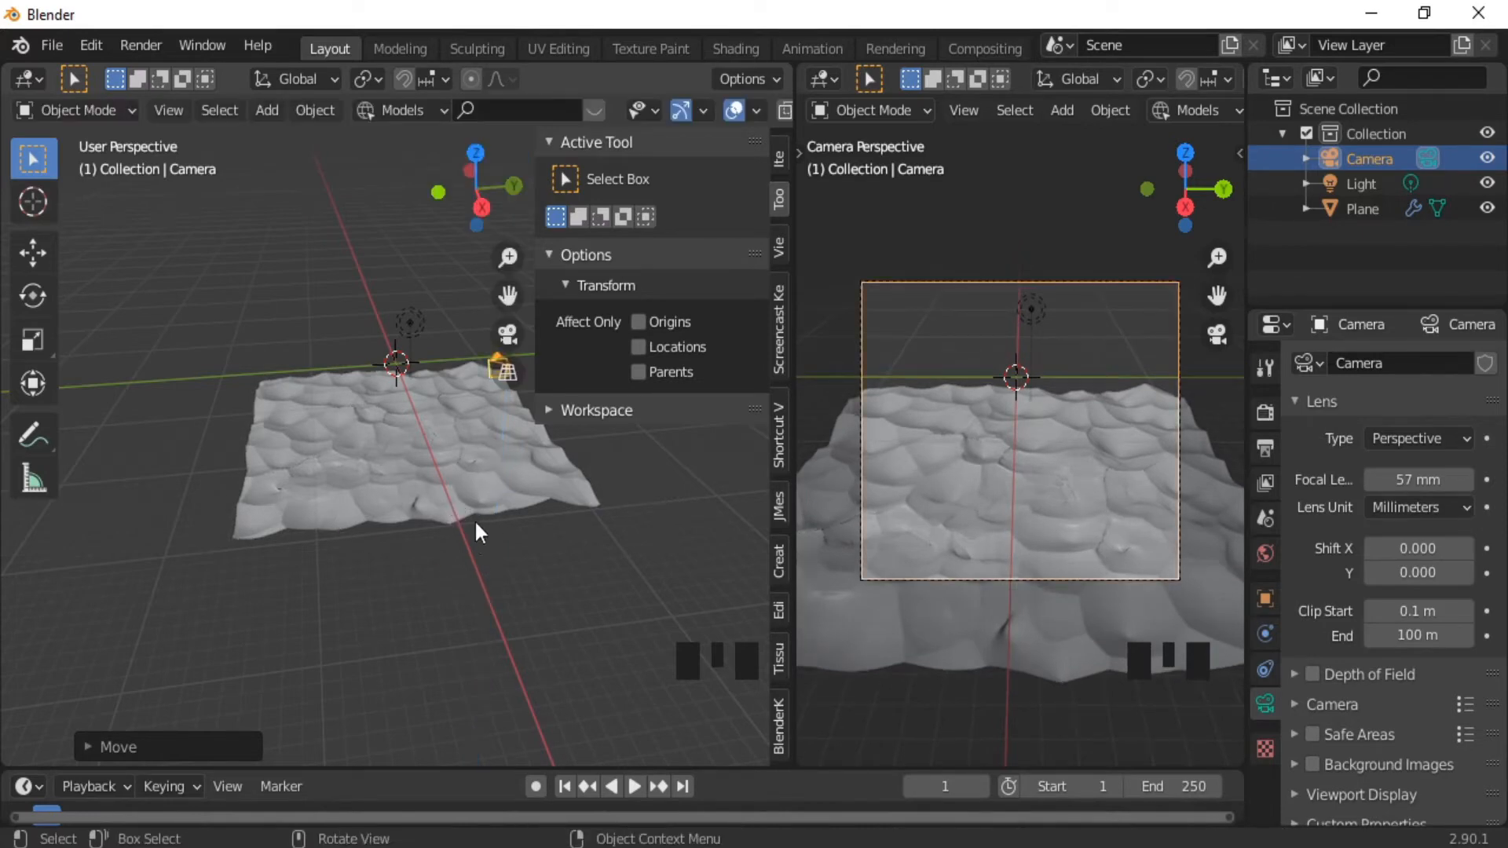
Select the terrain plane and search the BlenderKit materials for "sand".
click(359, 458)
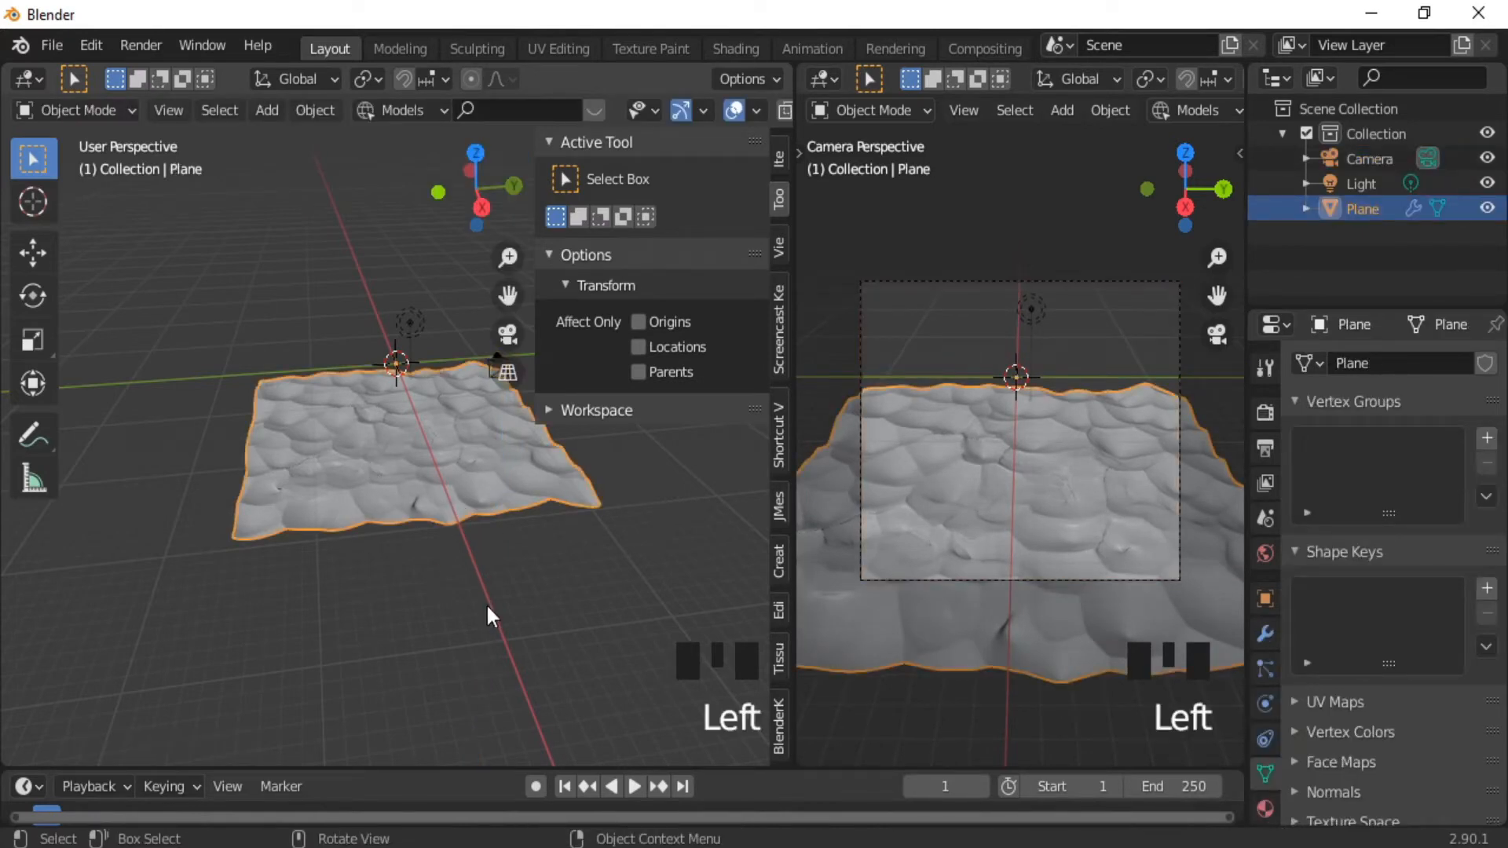
key(n)
key(n)
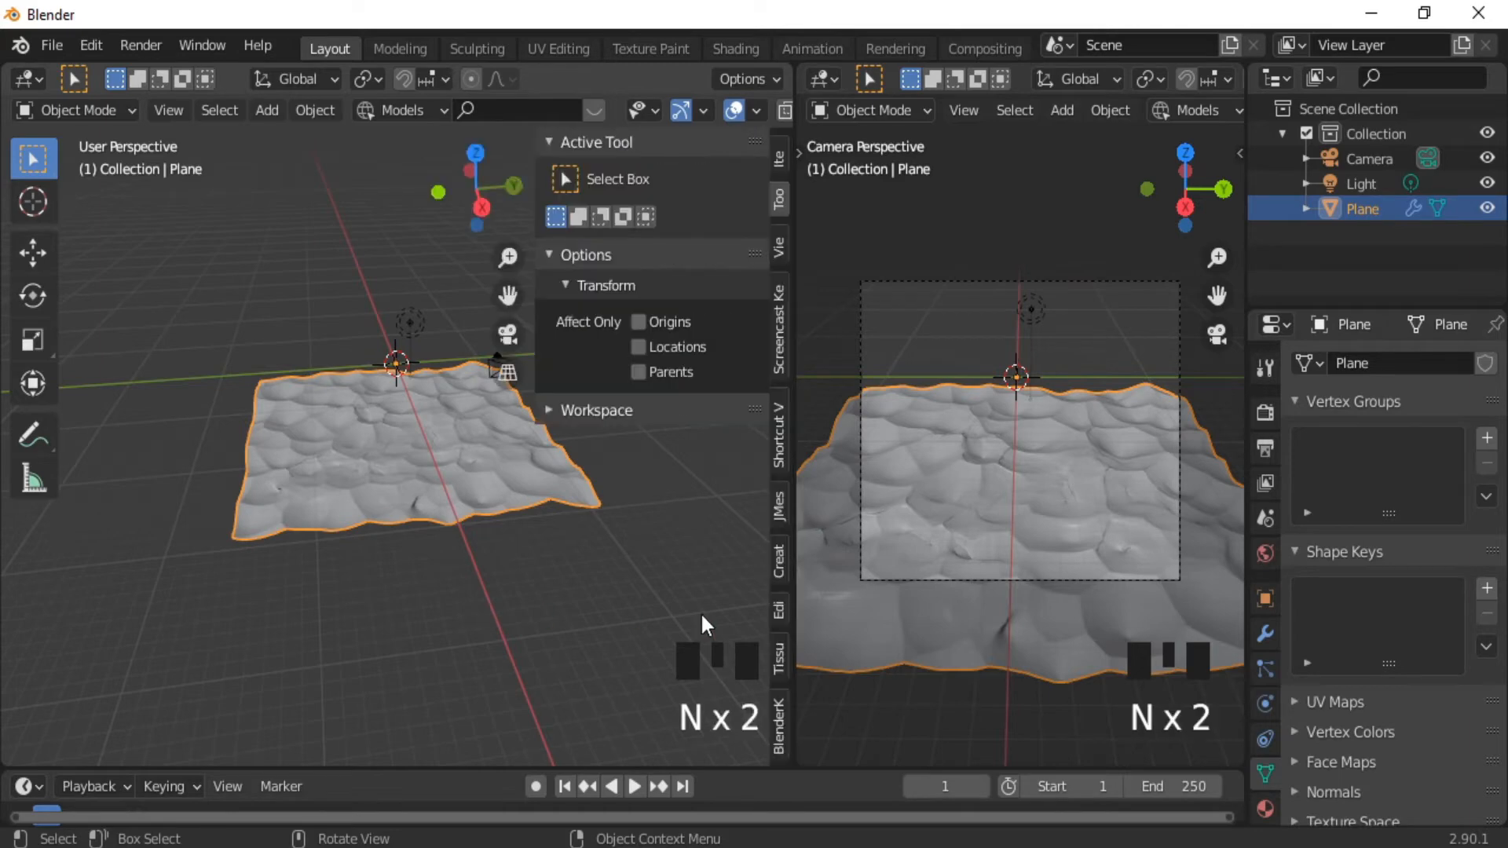
click(779, 727)
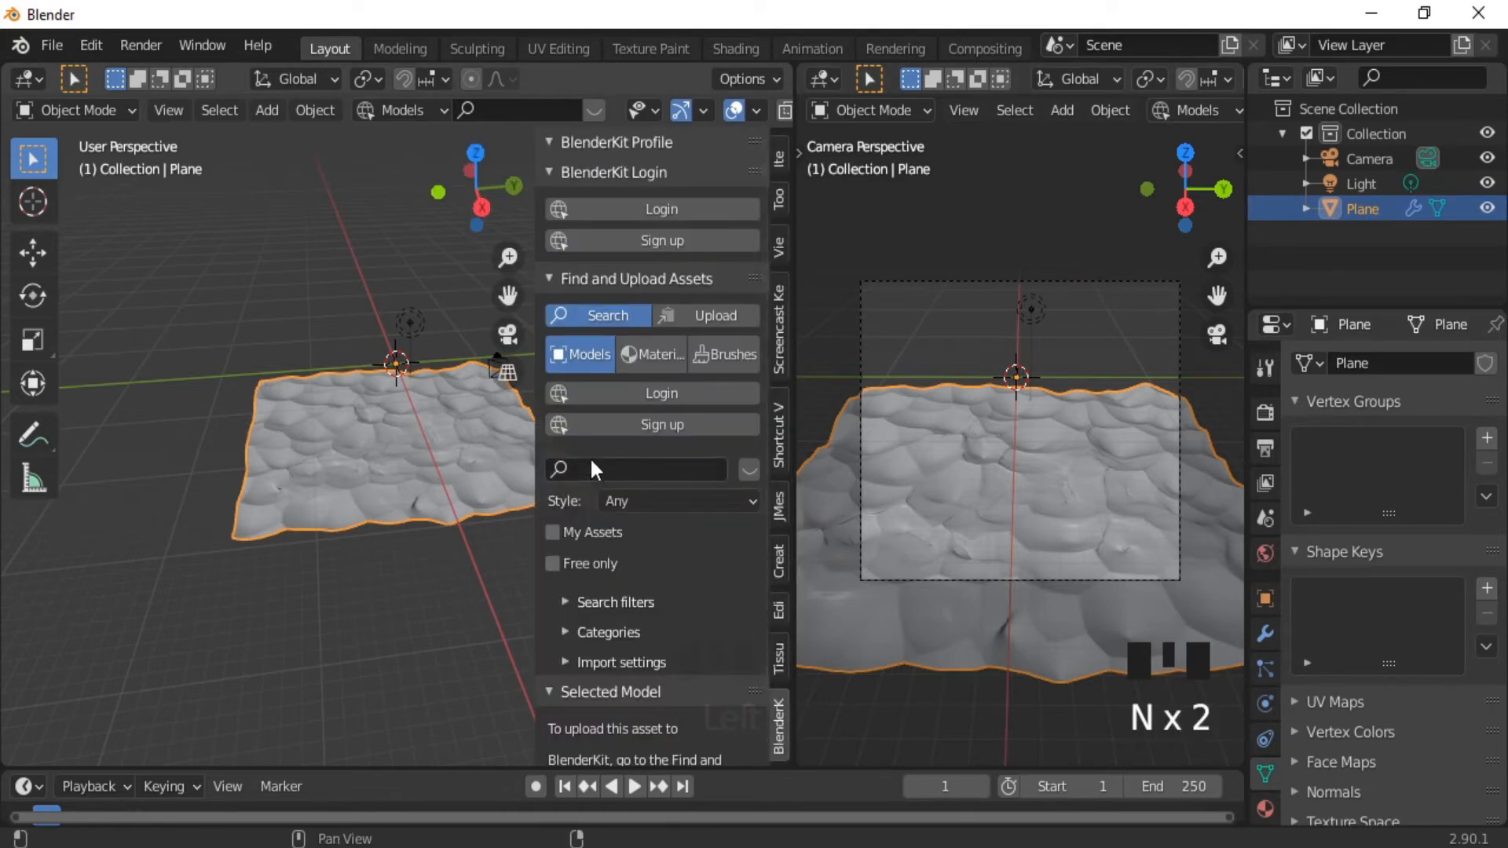
click(643, 355)
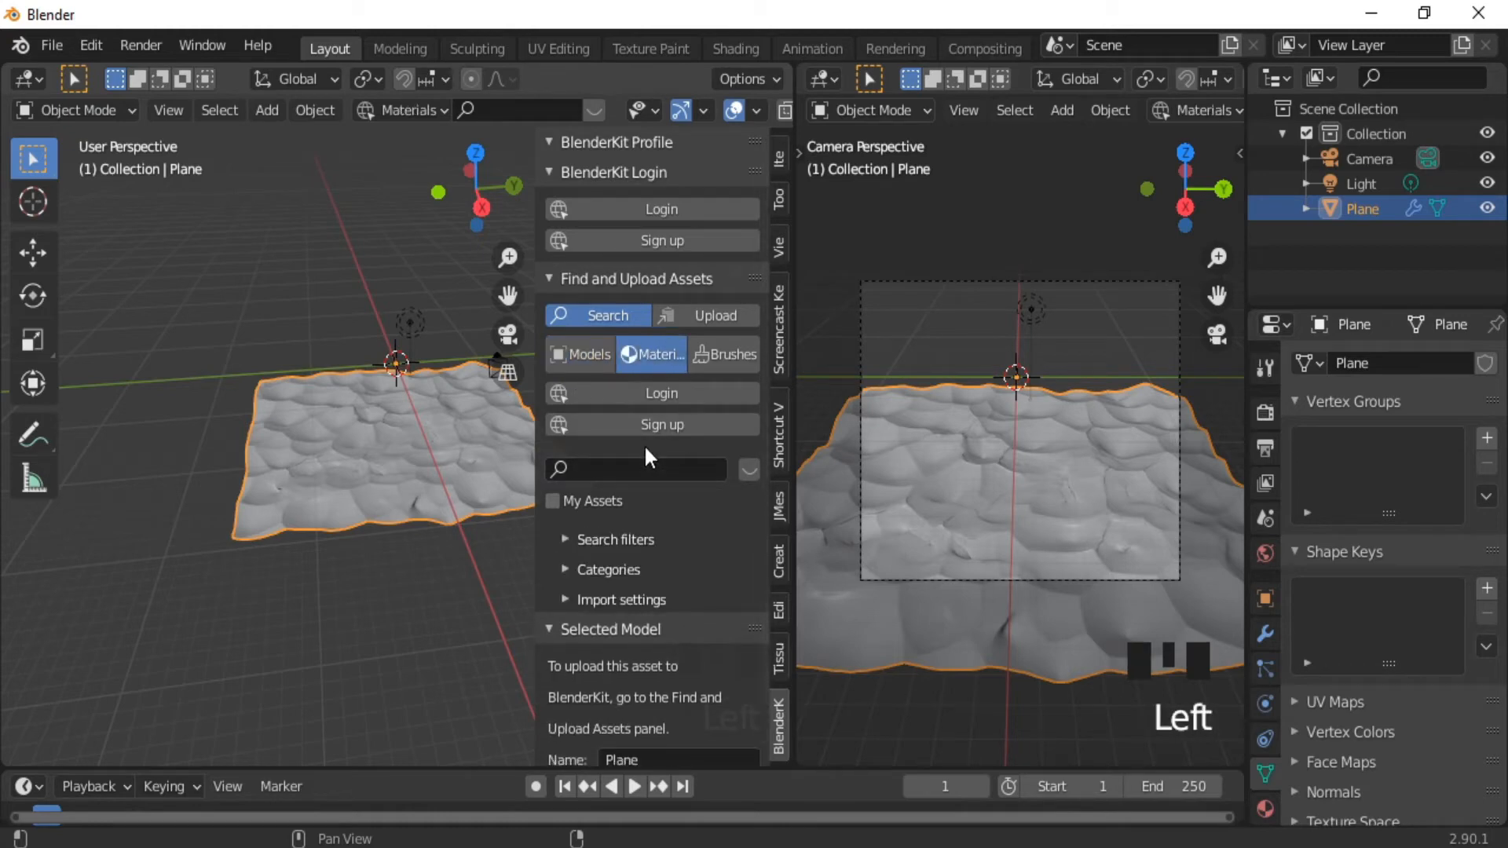
click(627, 464)
text(sa)
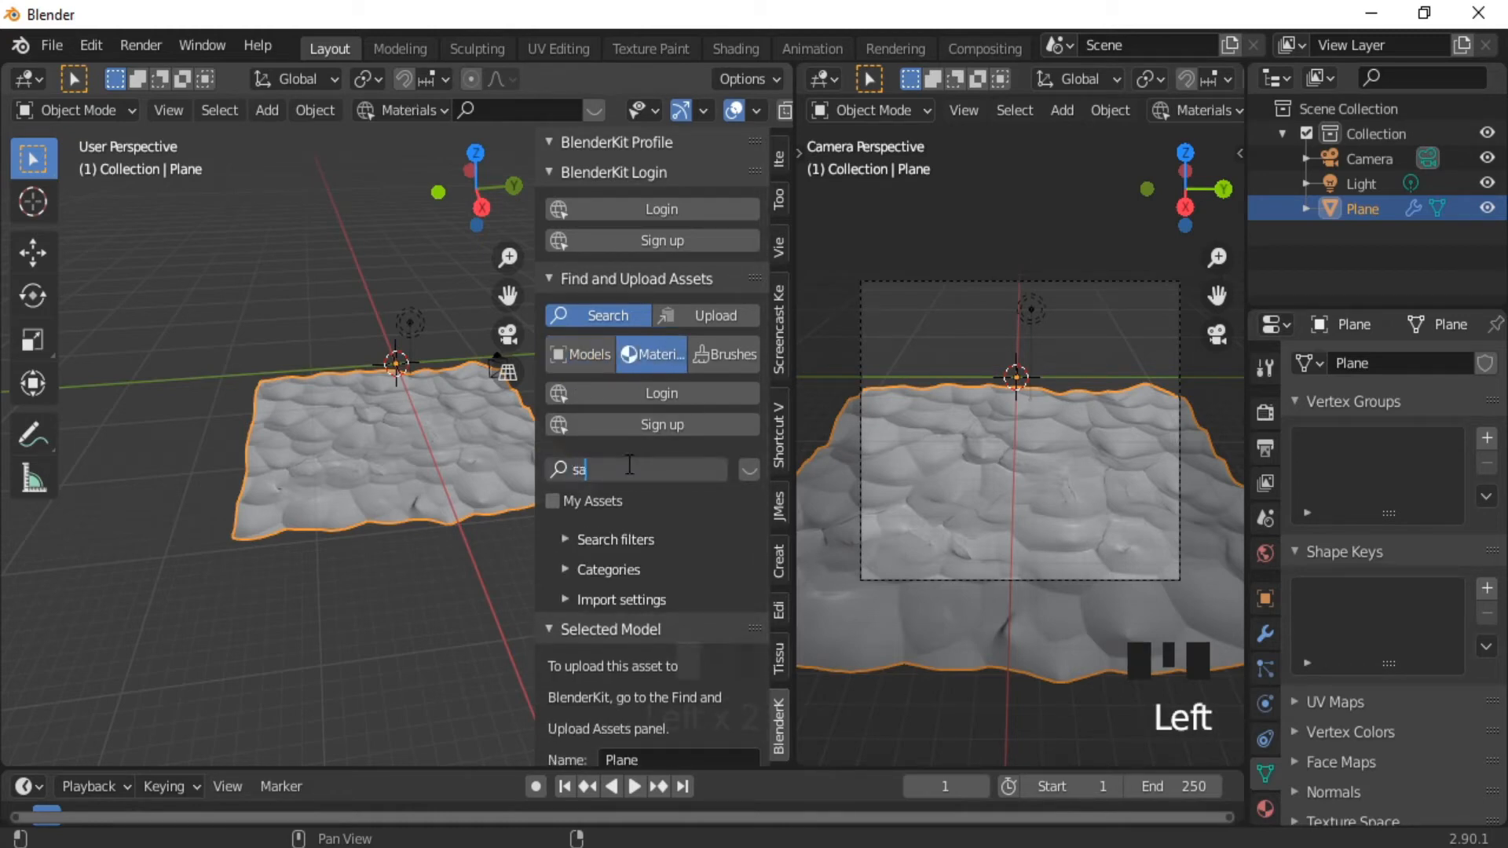
text(nd)
key(Return)
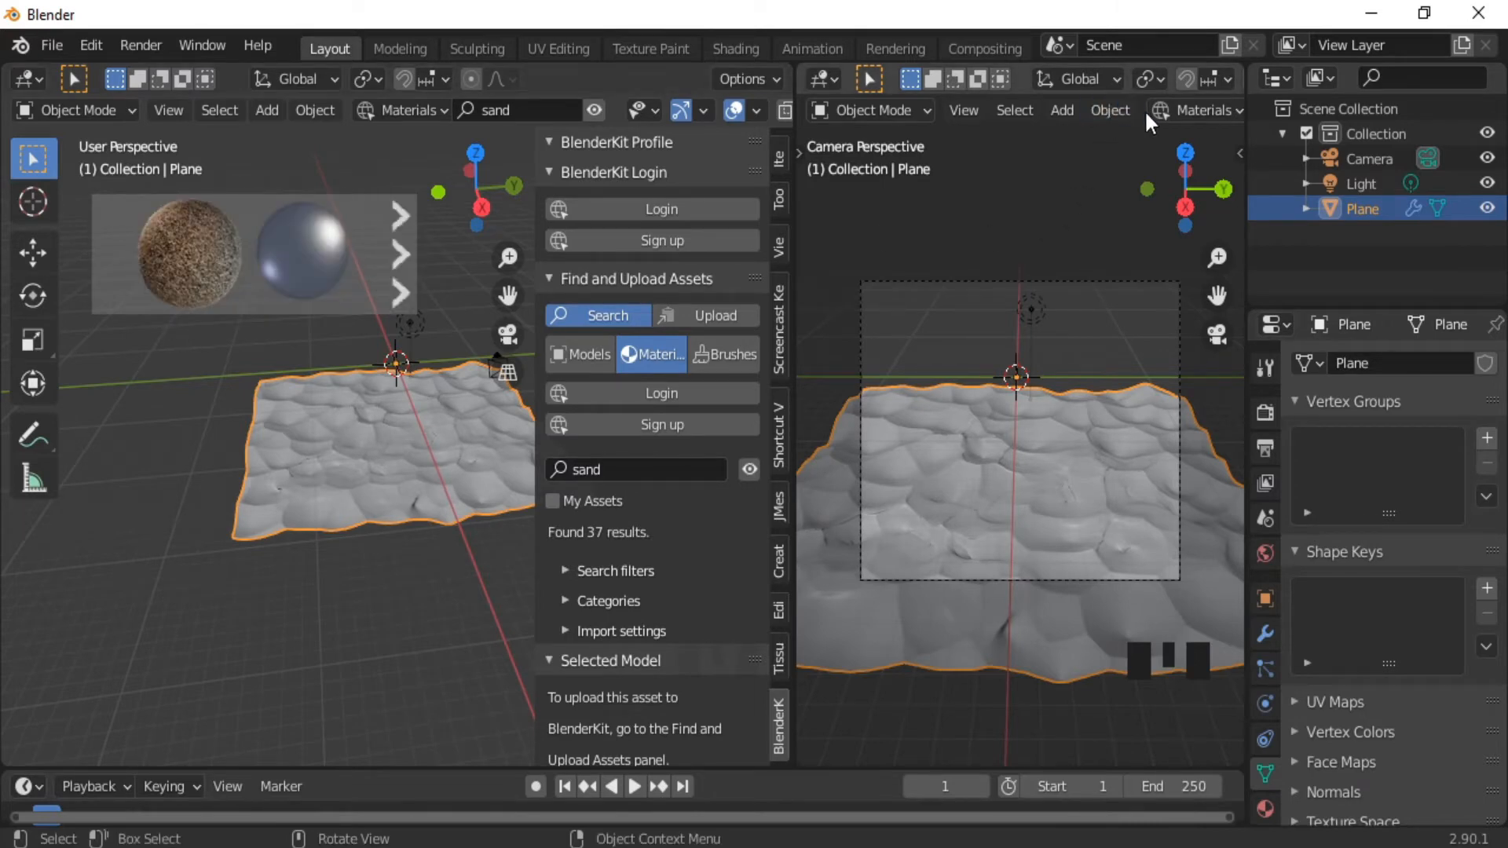
Show the camera viewport in material preview and apply the smooth tan Sand material from the search results to the terrain.
scroll(1115, 111, down, 5)
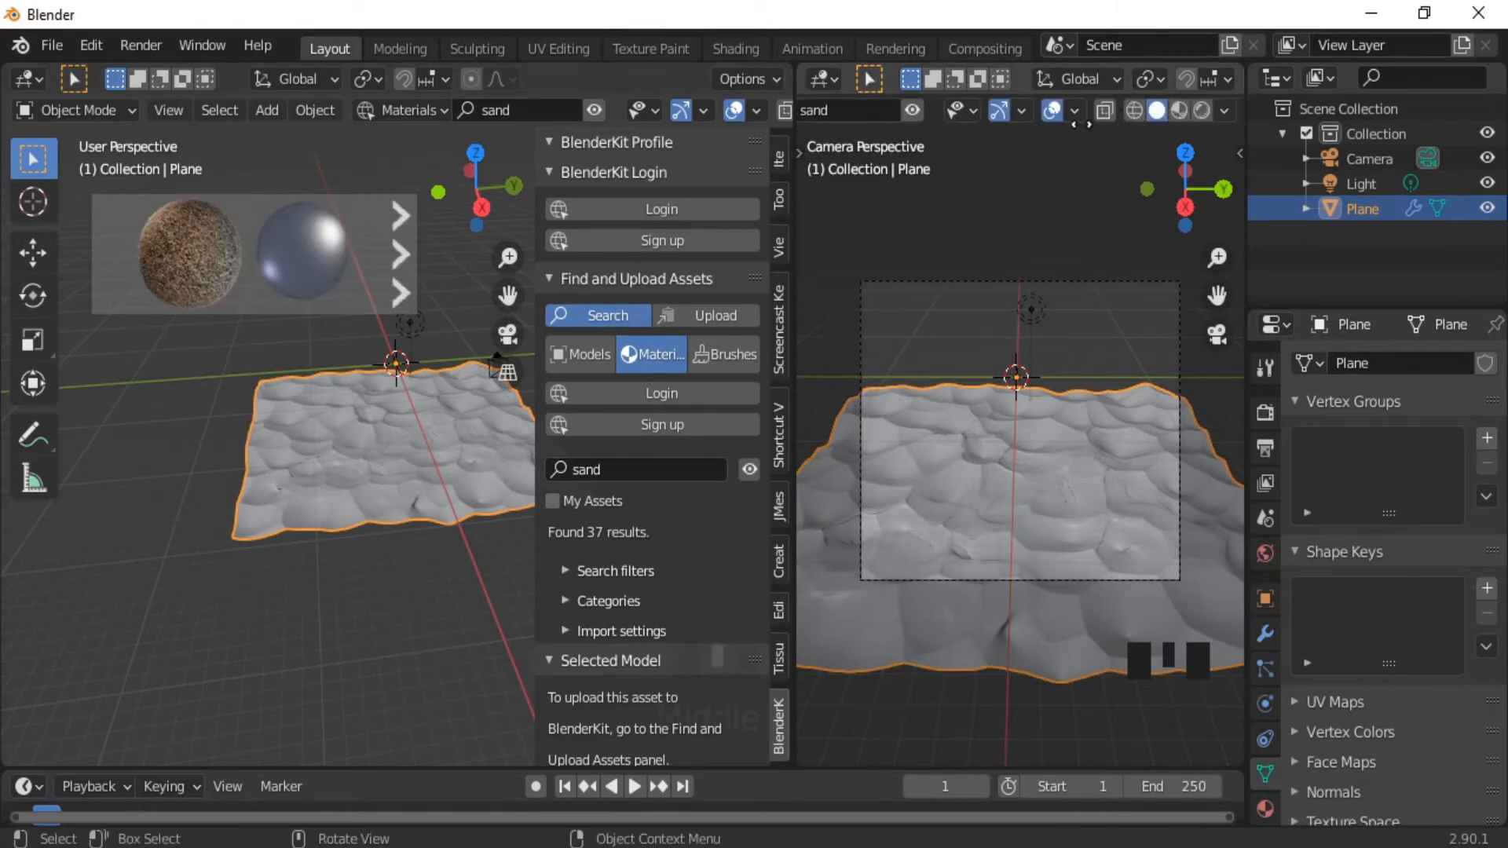
click(1177, 111)
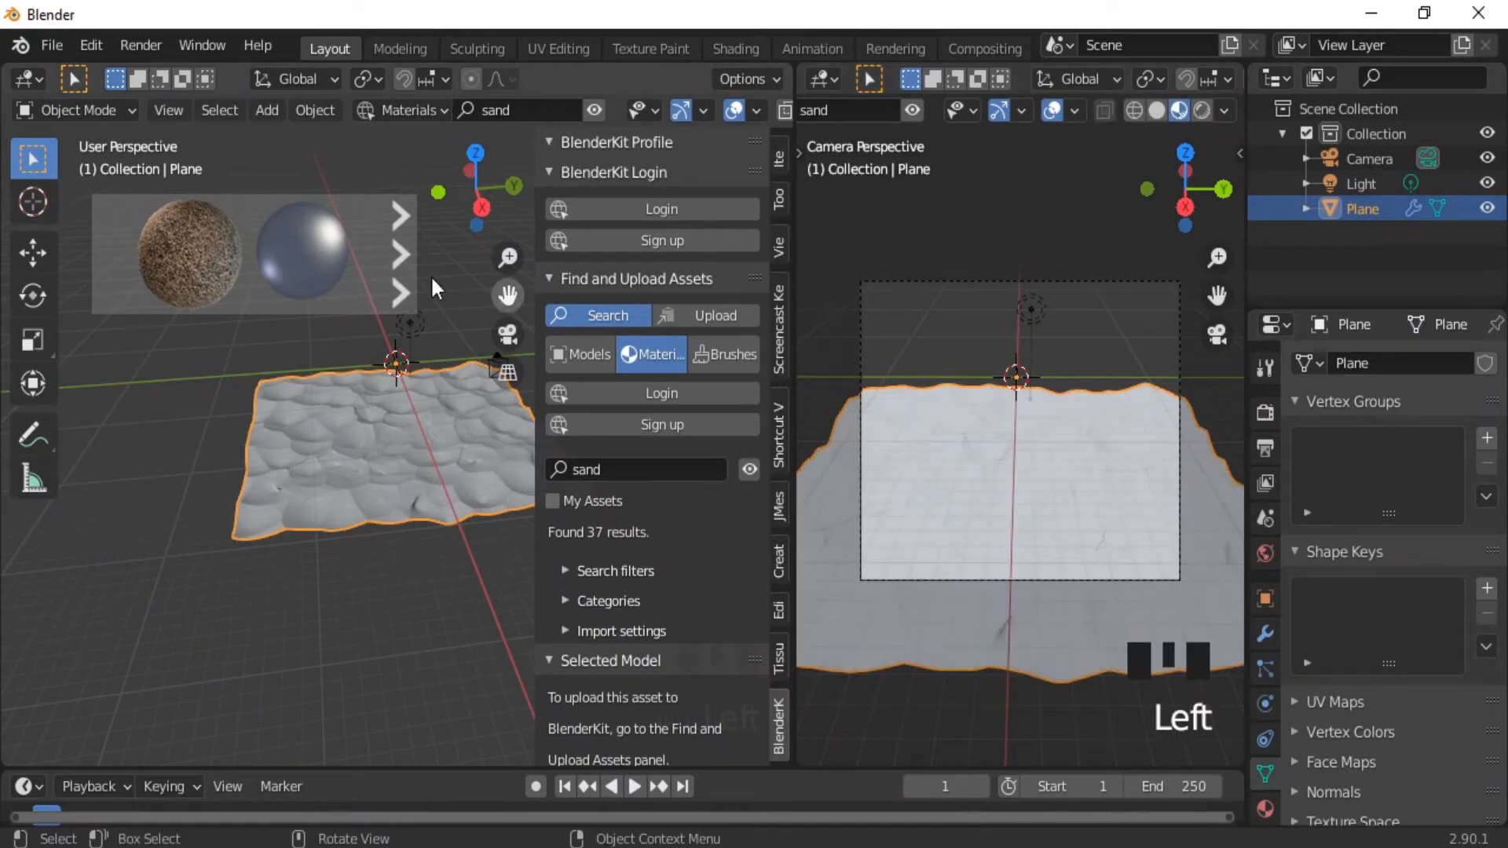
click(402, 252)
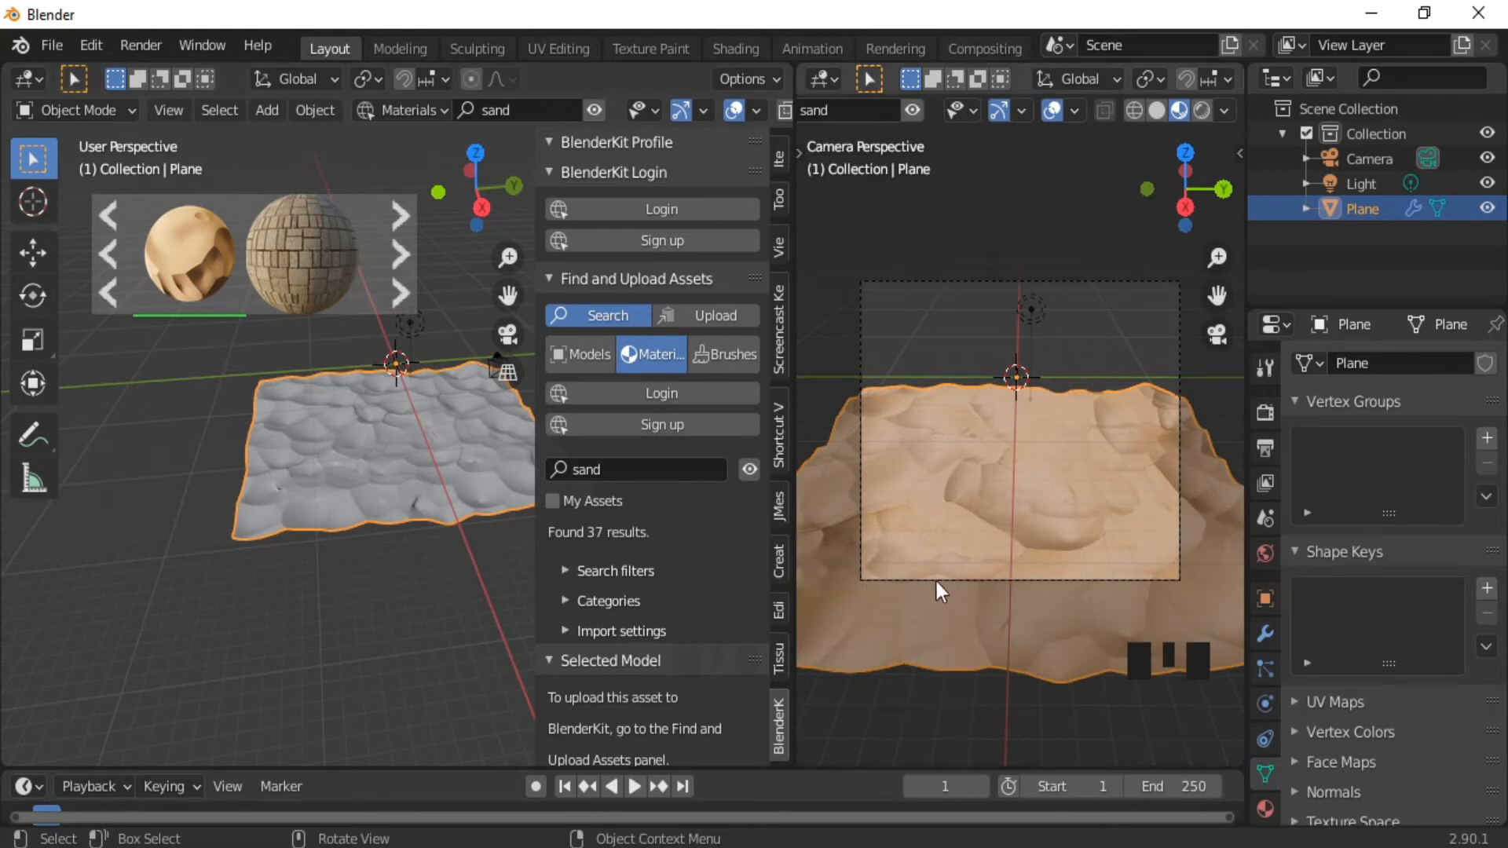
middle_drag(961, 575, 962, 577)
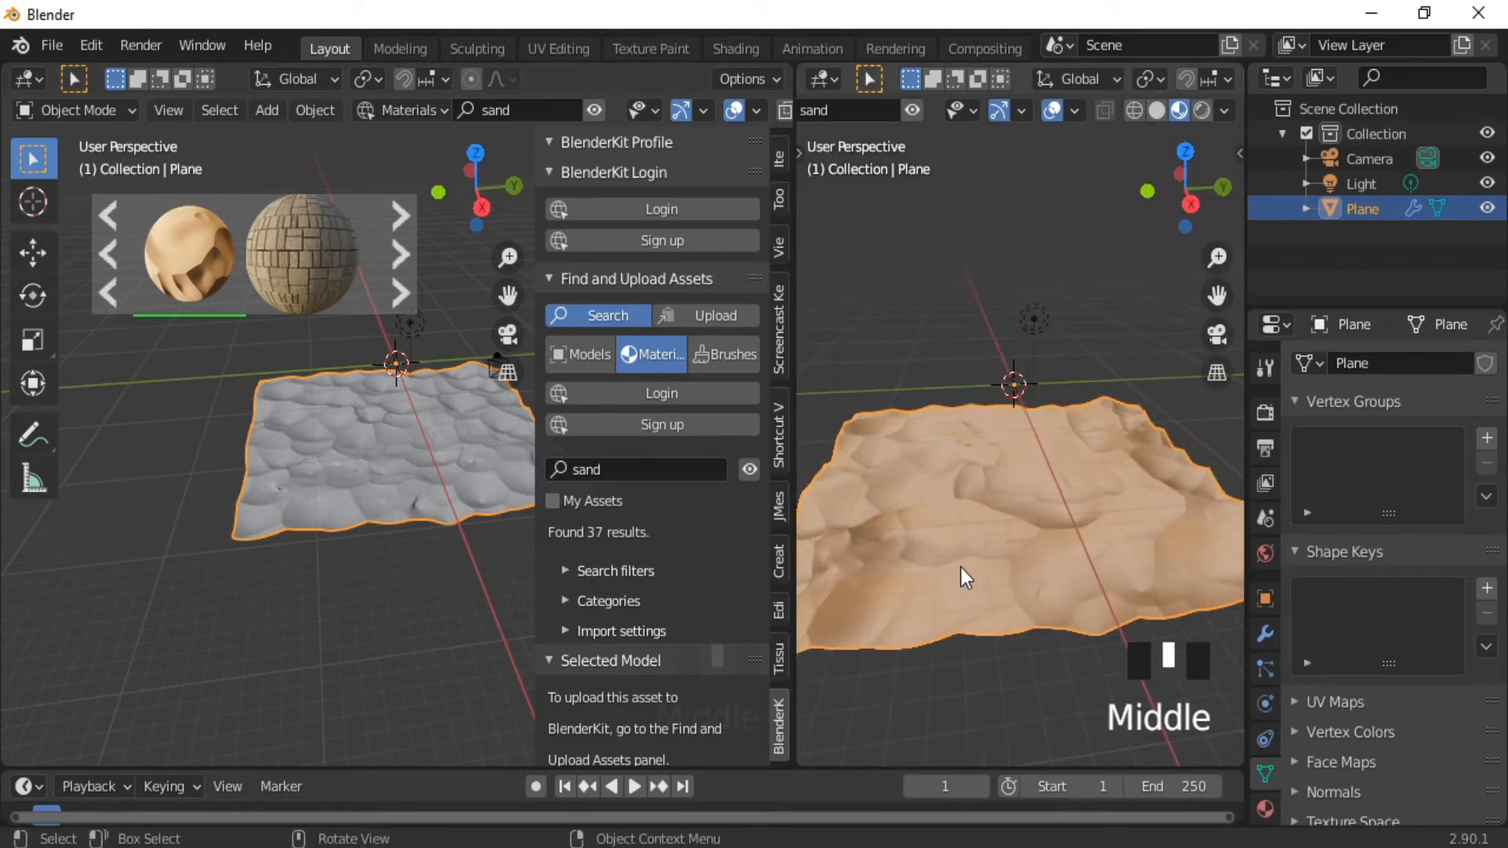
key(KP_0)
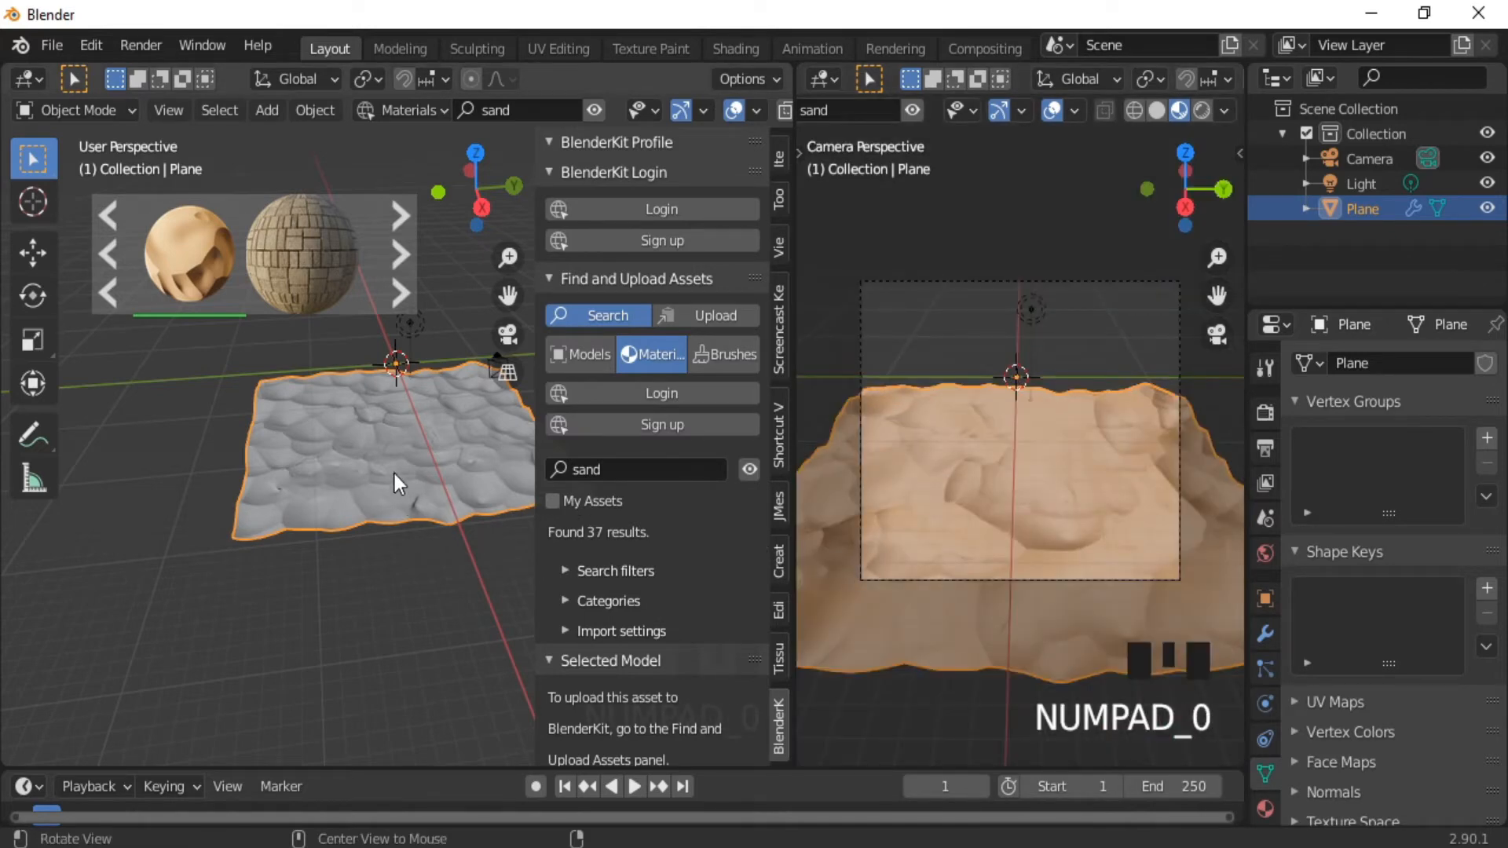
Import Sea.jpg from the Pictures folder as an image plane, filtering the files by "sea".
middle_drag(394, 474, 324, 479)
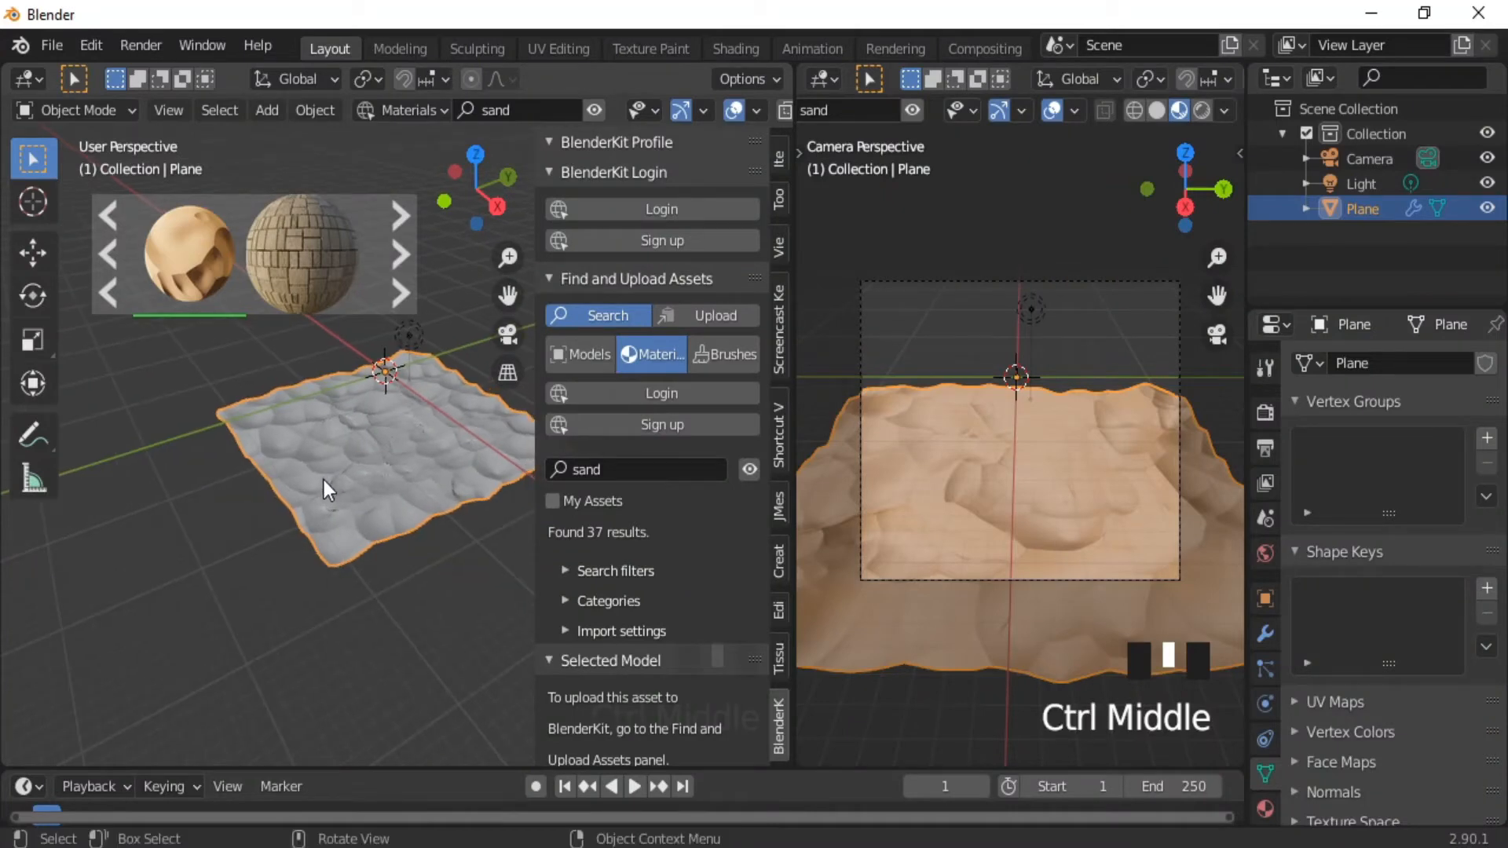
key(shift+a)
mouse_move(298, 494)
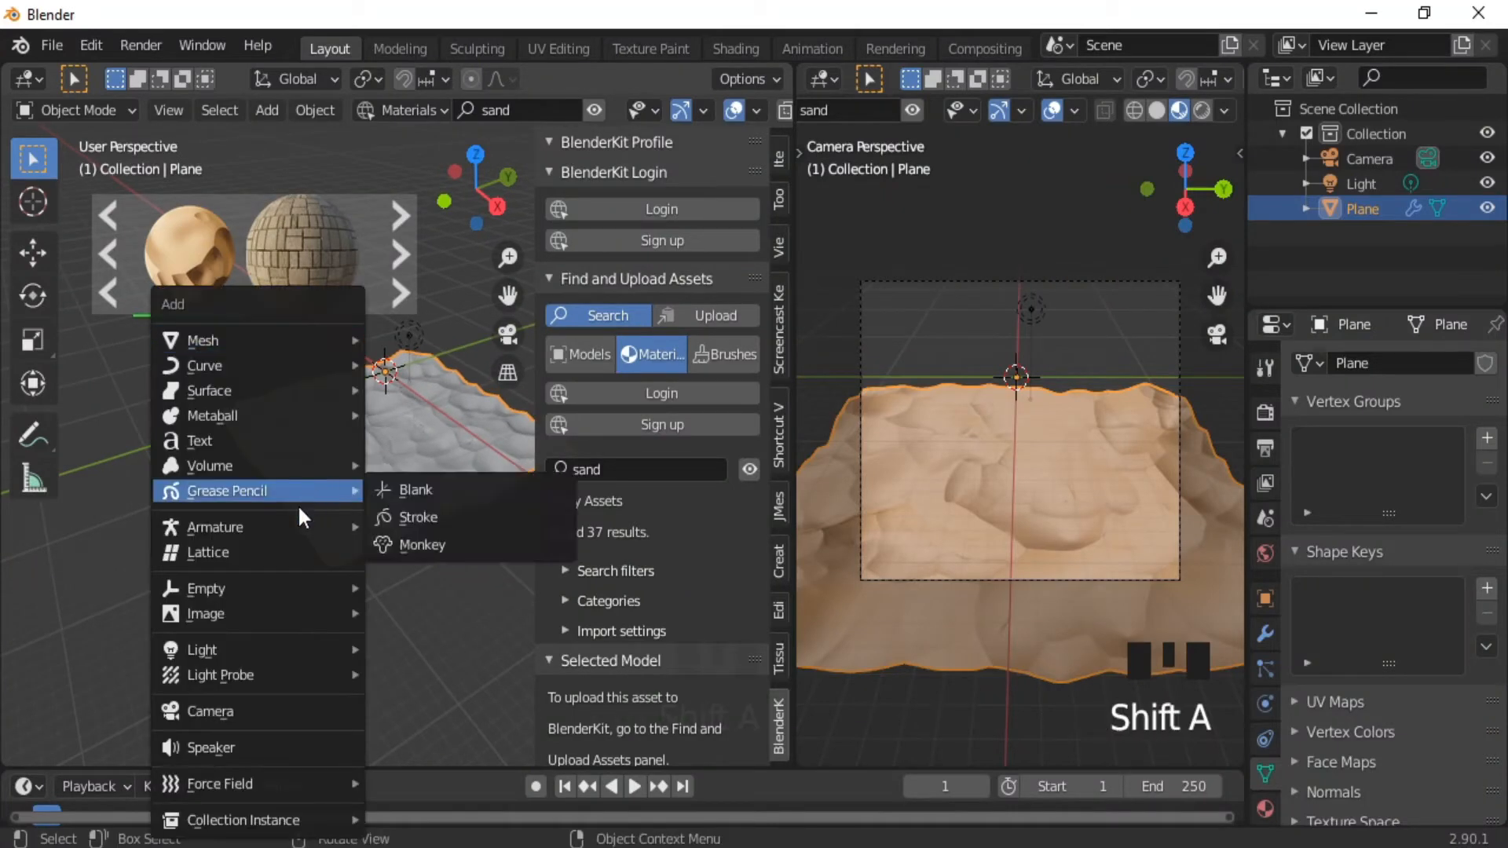
mouse_move(248, 609)
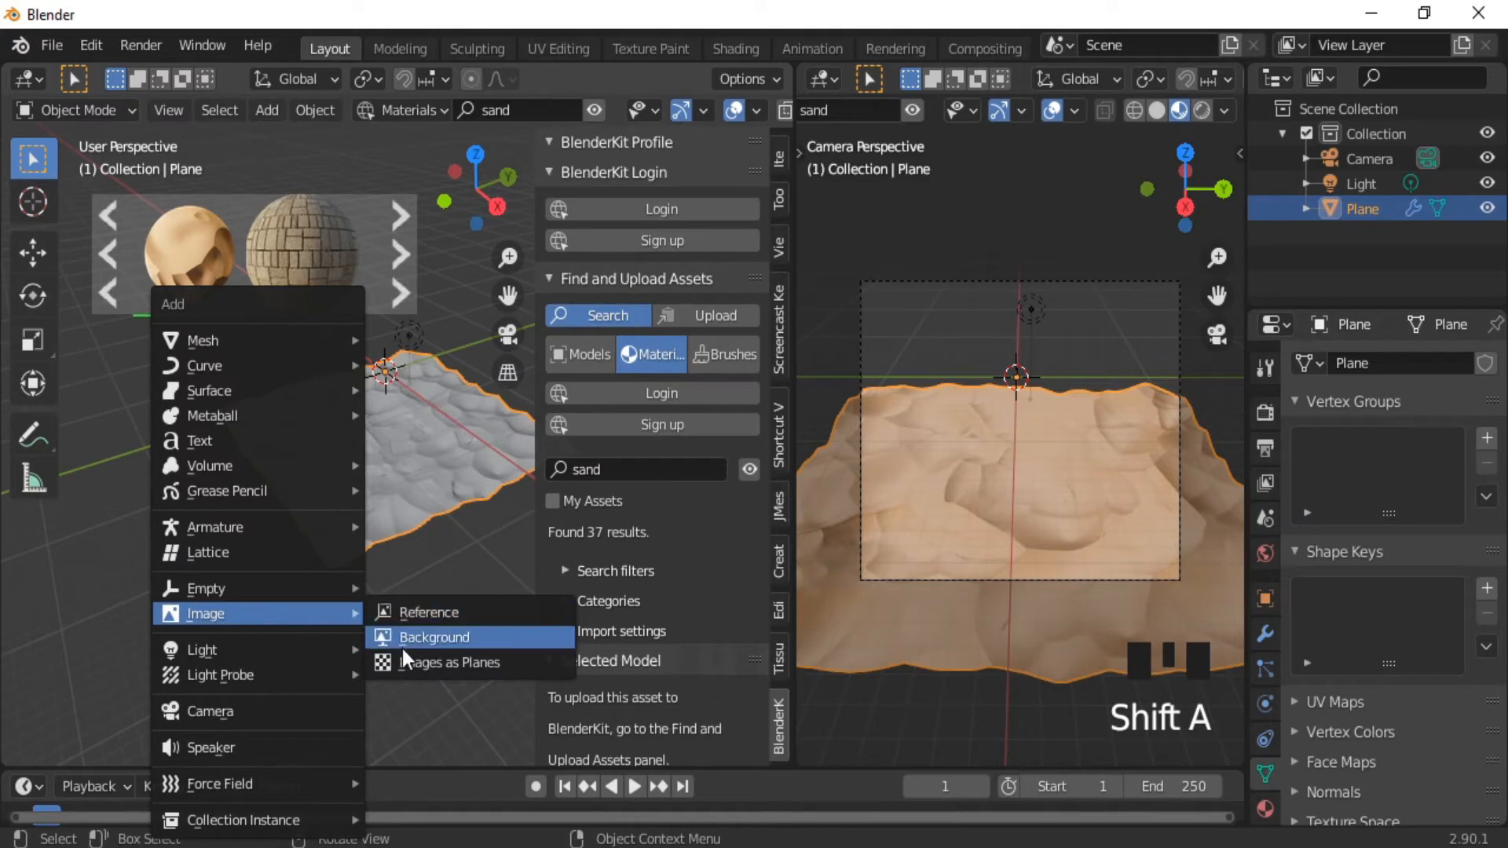
click(423, 662)
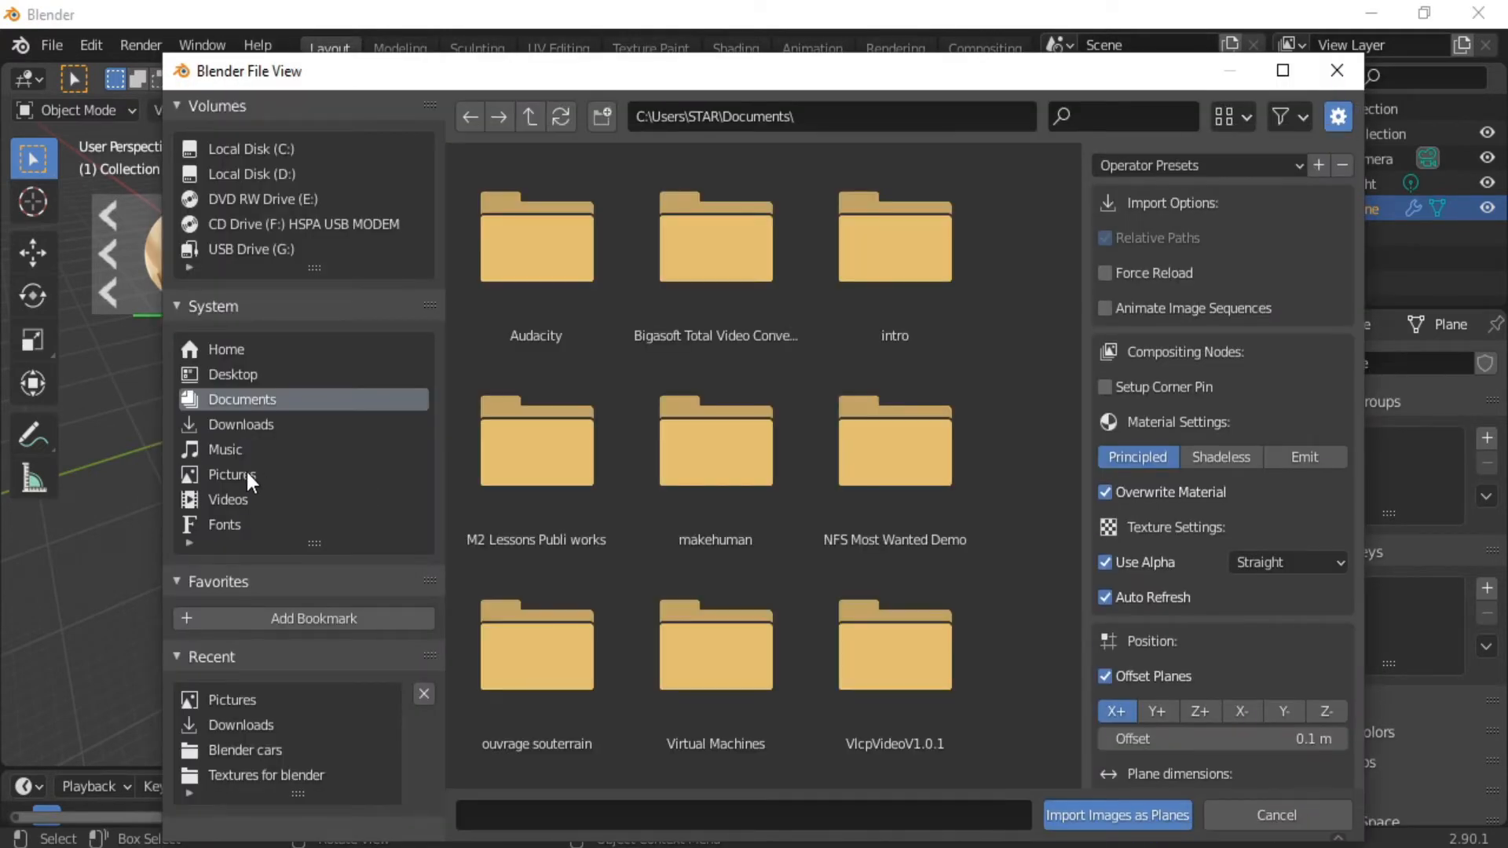
click(247, 471)
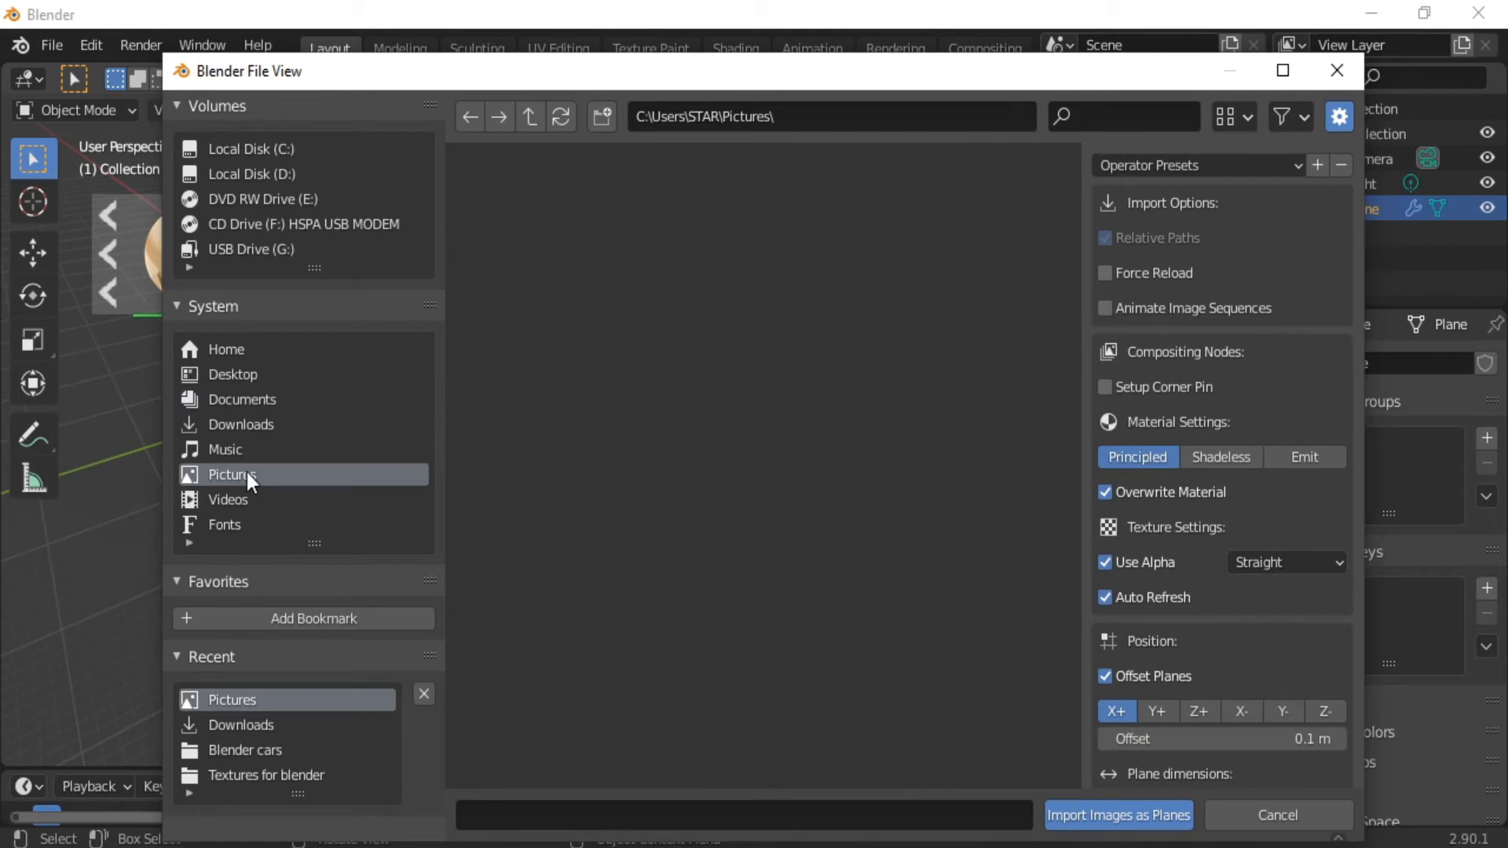
click(1130, 115)
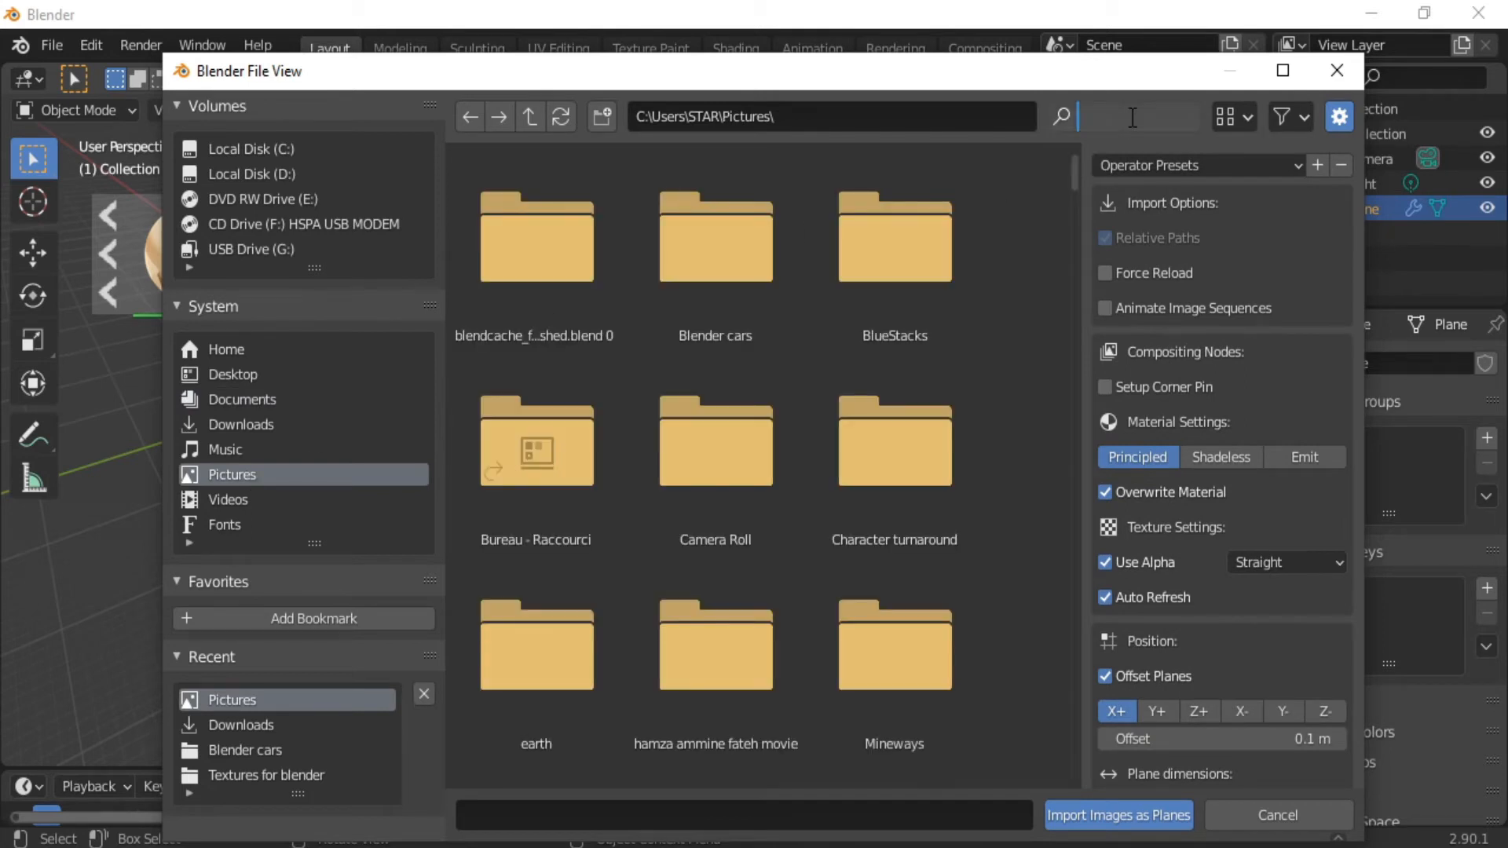
text(sea)
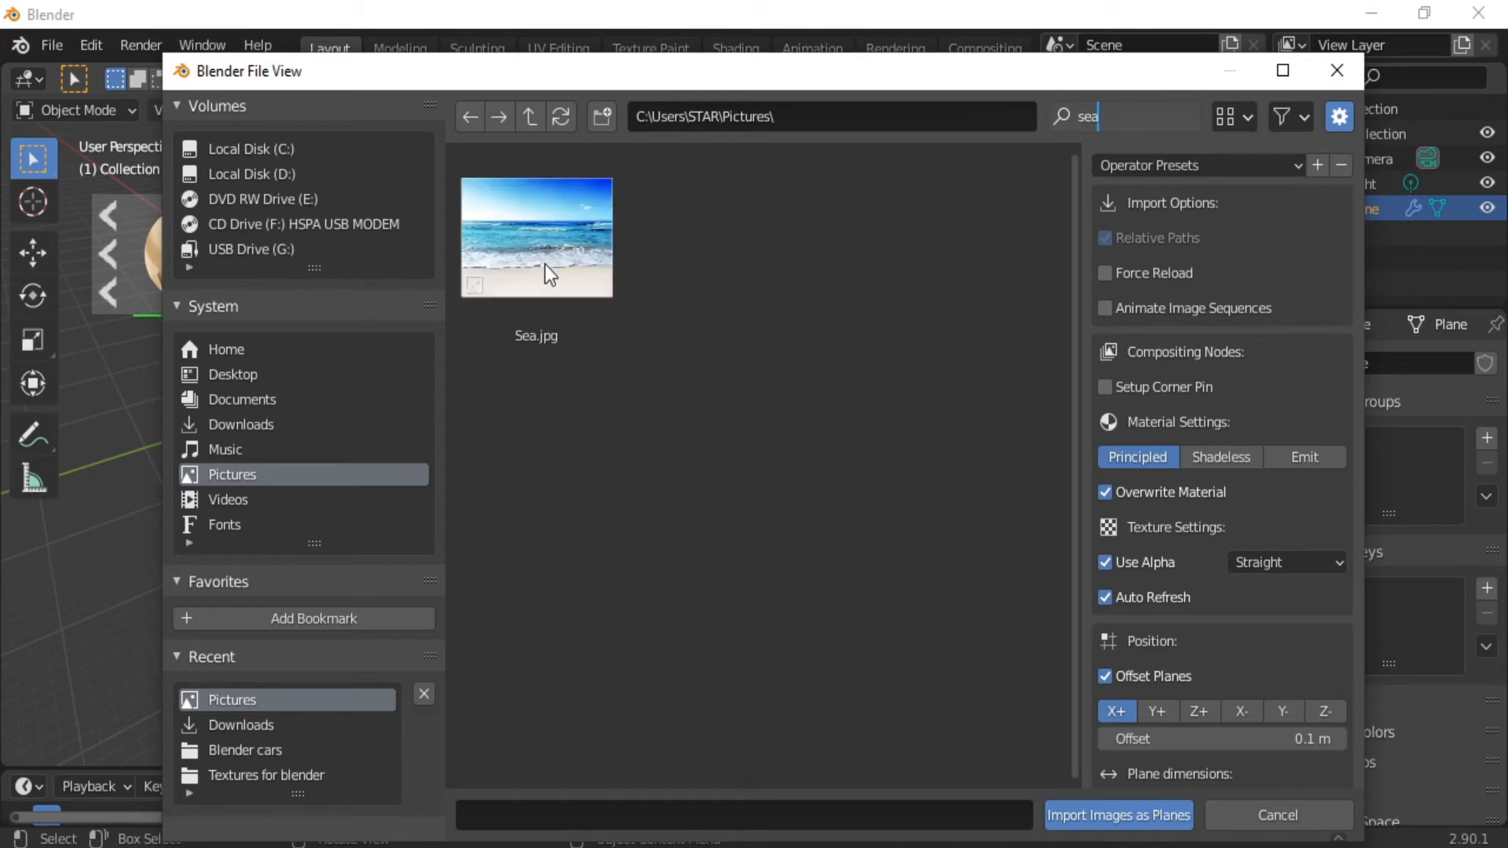
key(Return)
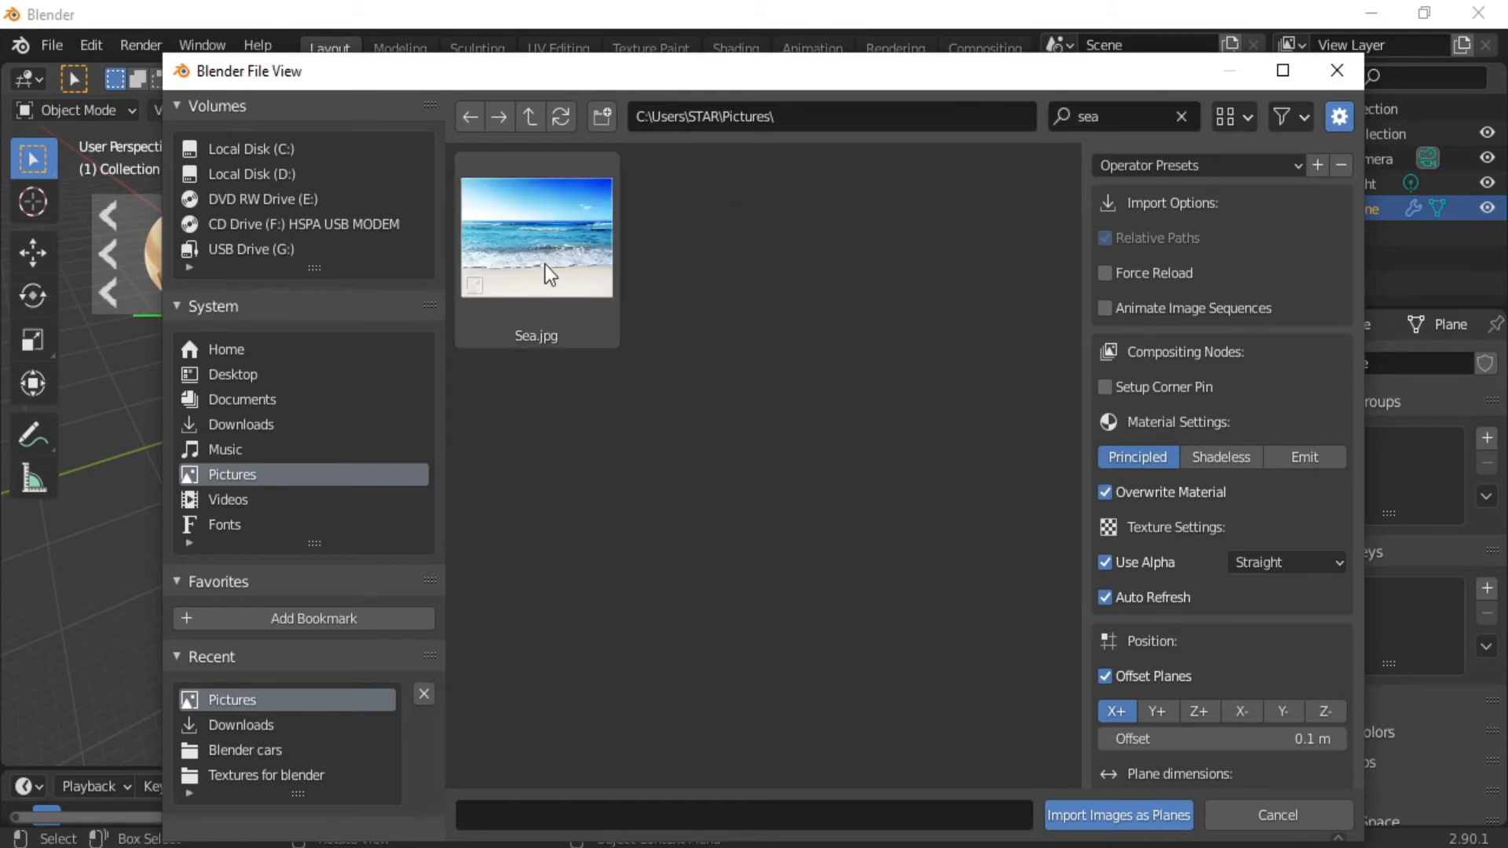
click(592, 298)
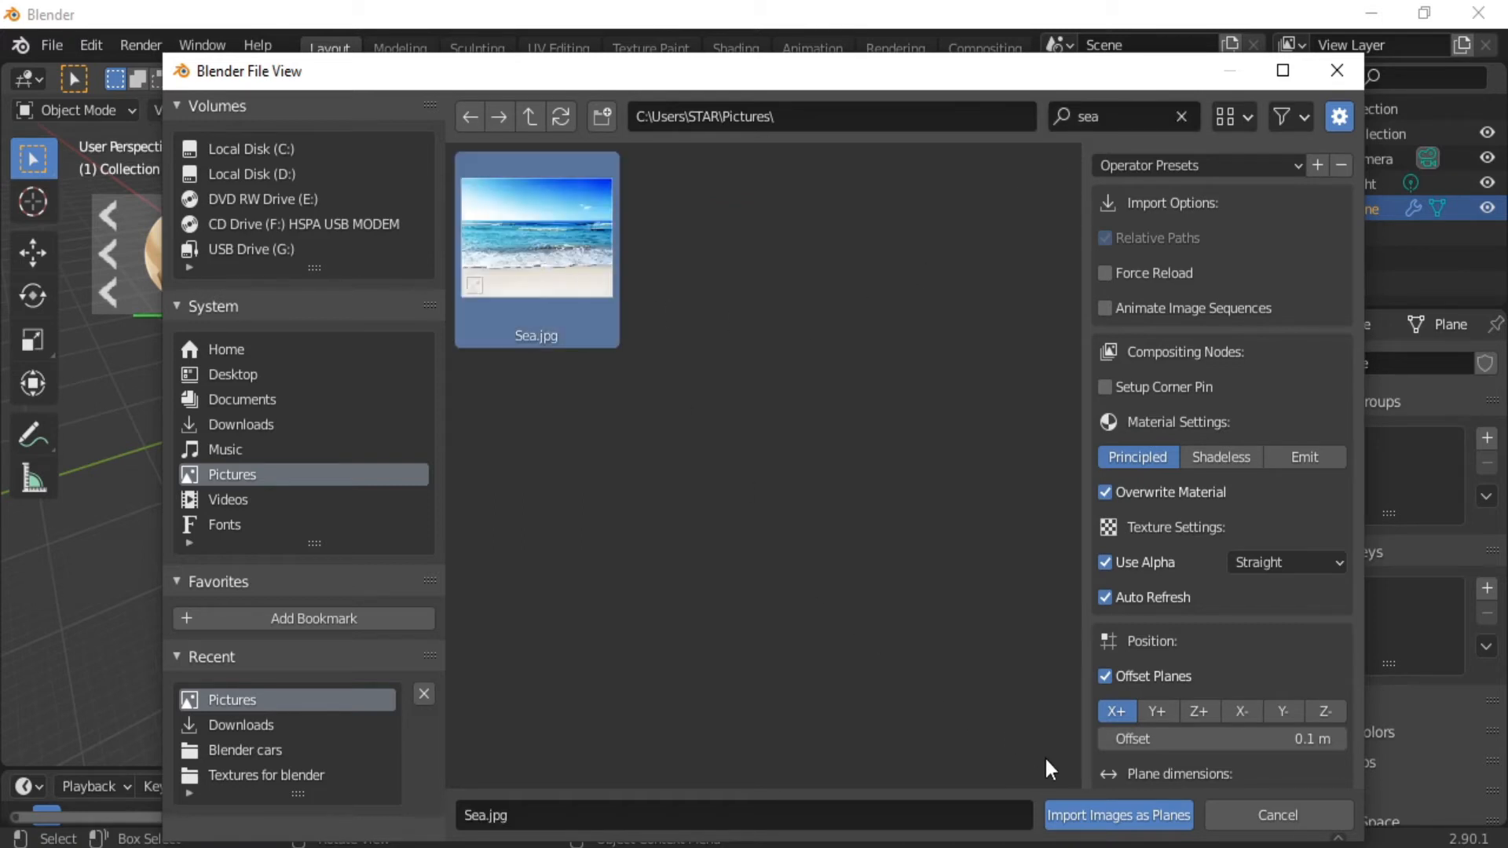
click(1096, 817)
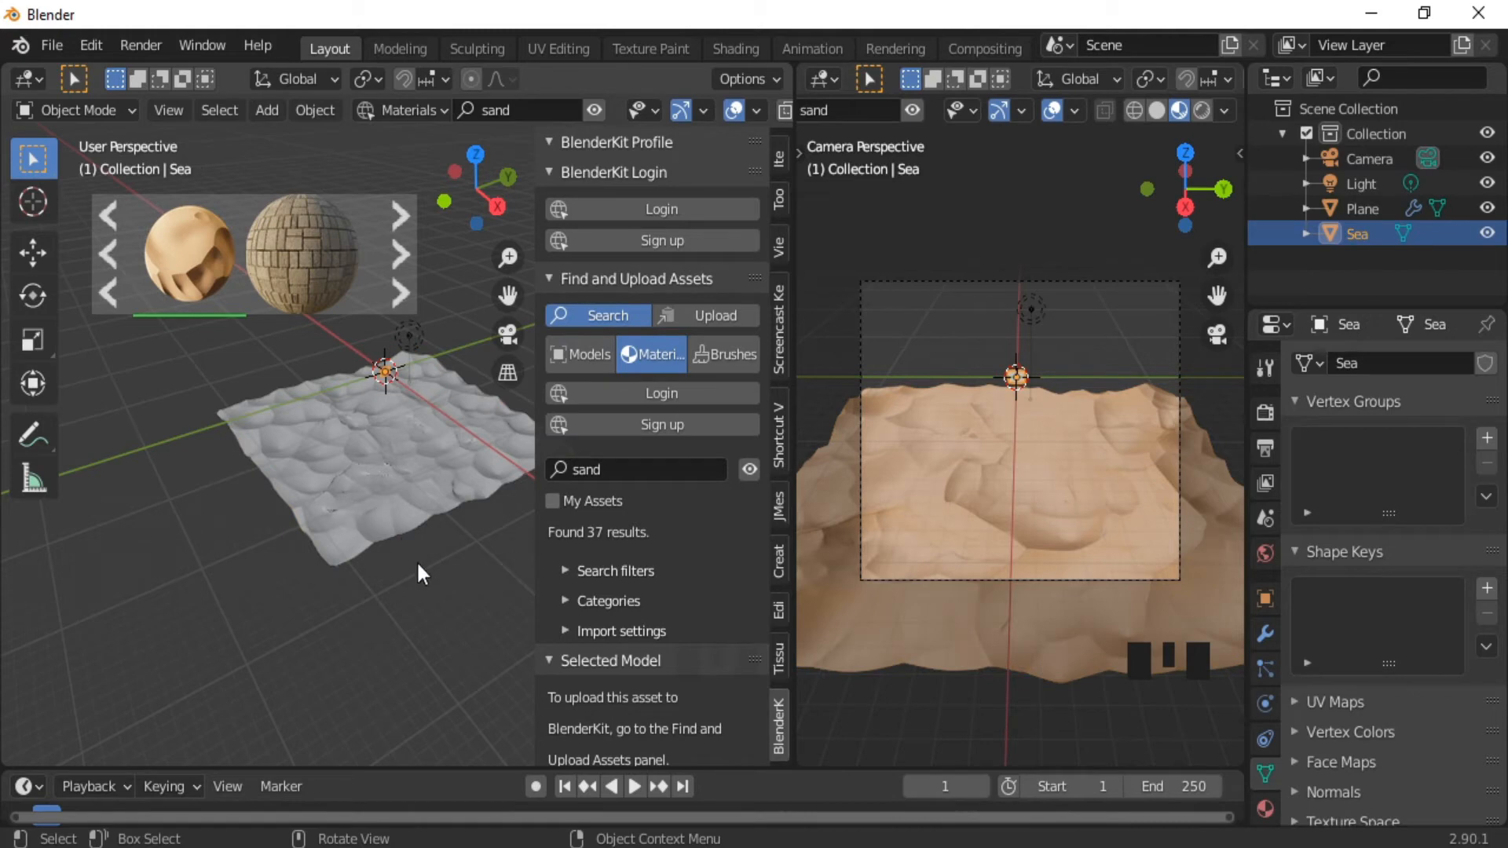
Scale the sea image plane up about 21.3 times and move it about 19.3 m along negative X behind the terrain.
key(s)
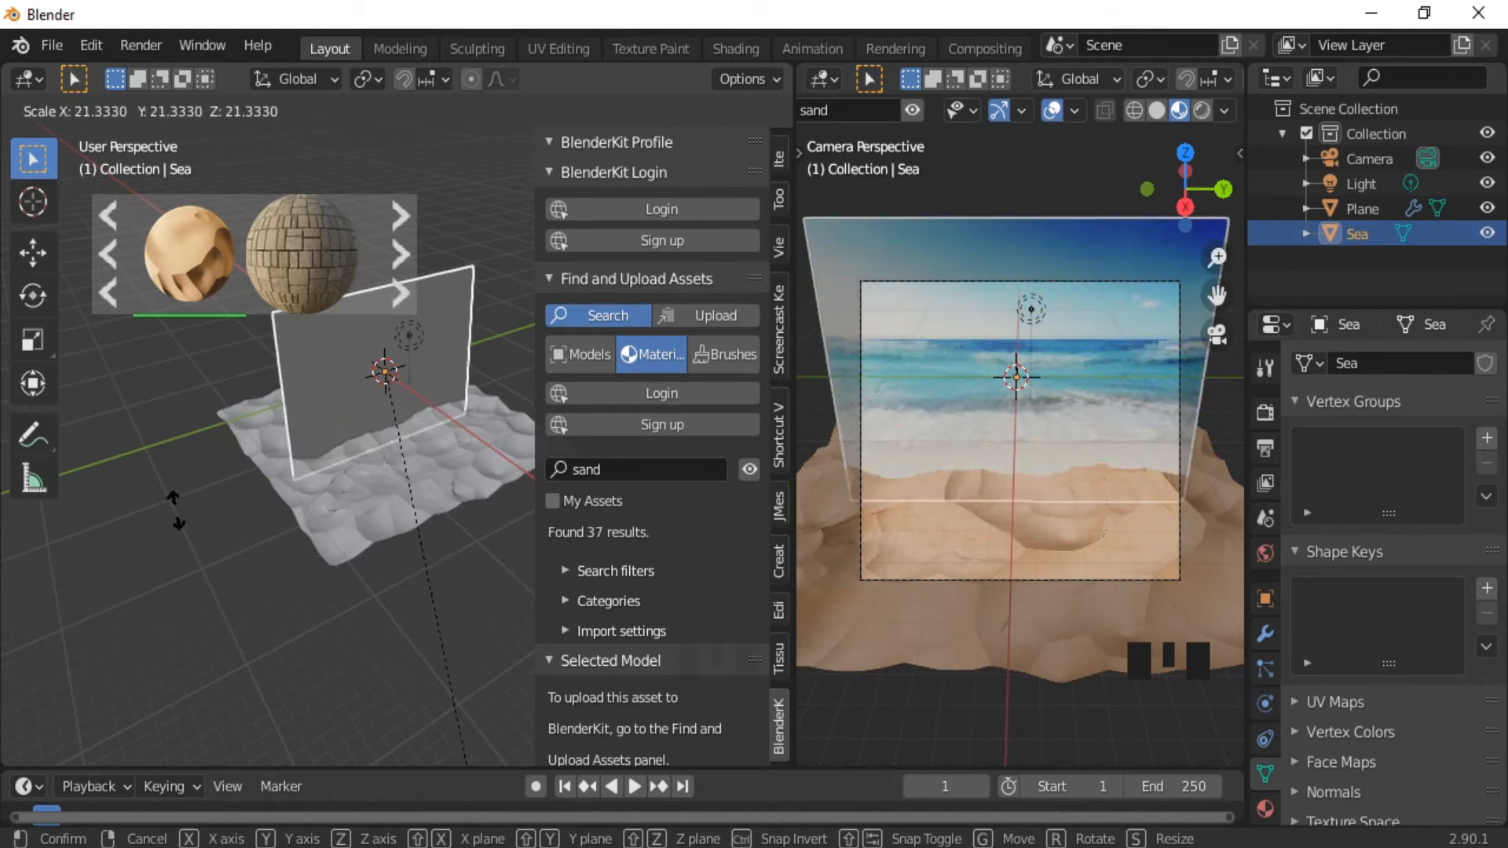
click(176, 508)
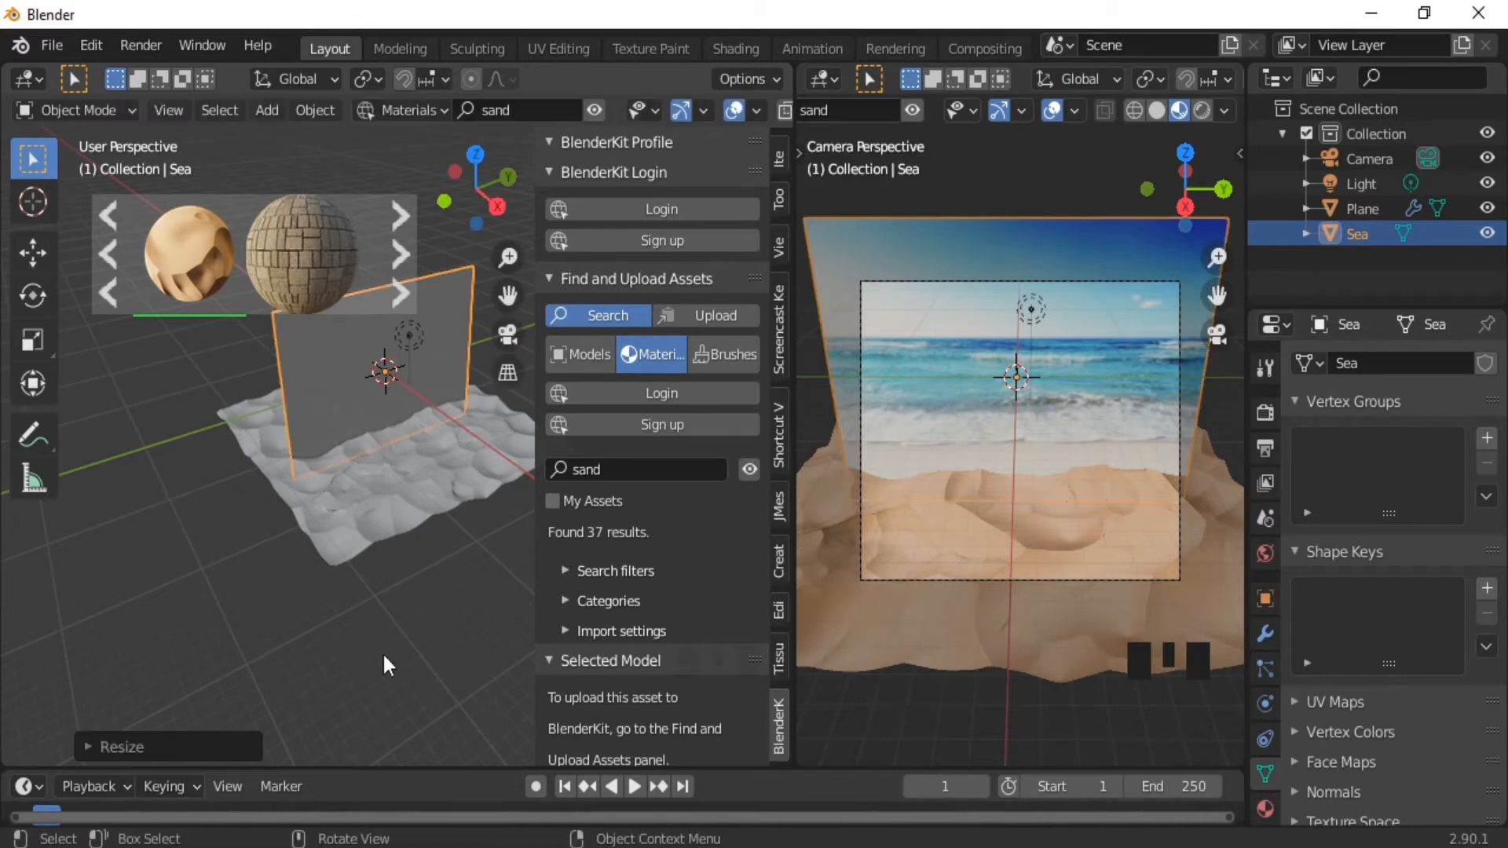
key(g)
key(x)
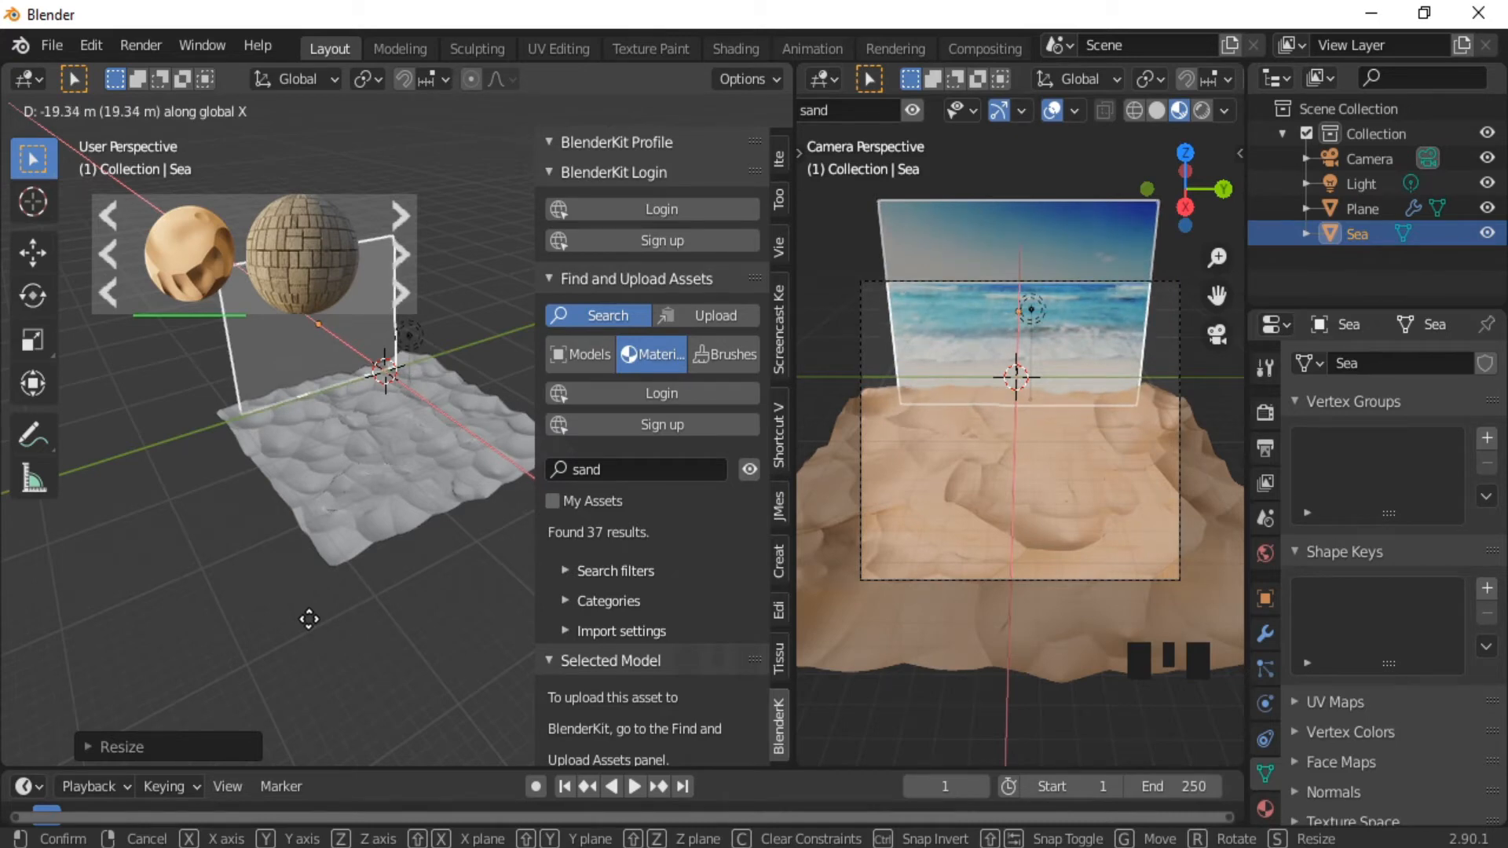
click(298, 622)
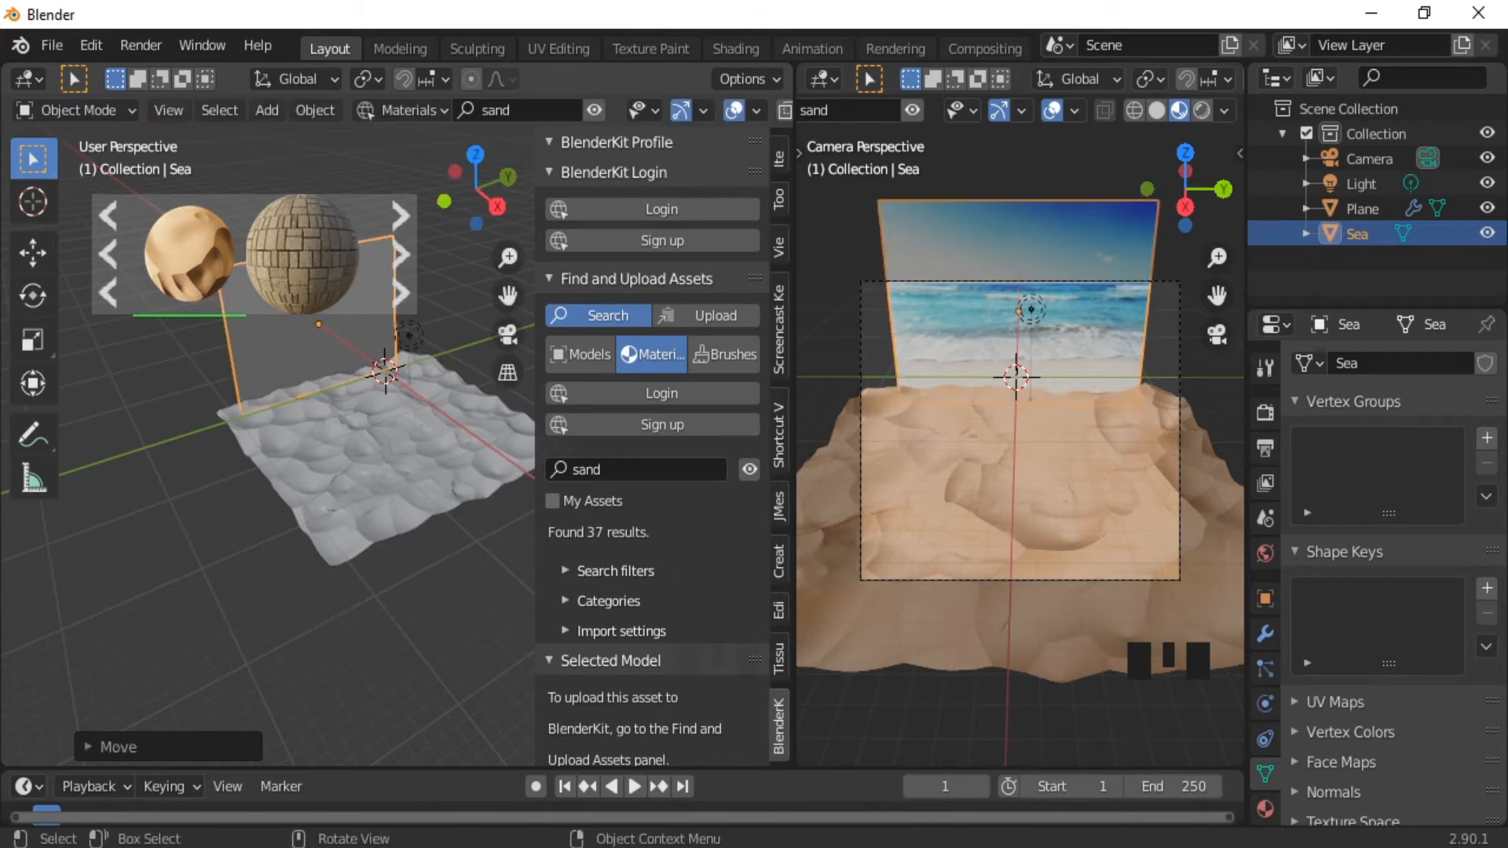
Enlarge the sea image plane about 1.31 times to span the camera frame, and check the composition with the viewport overlays hidden.
key(s)
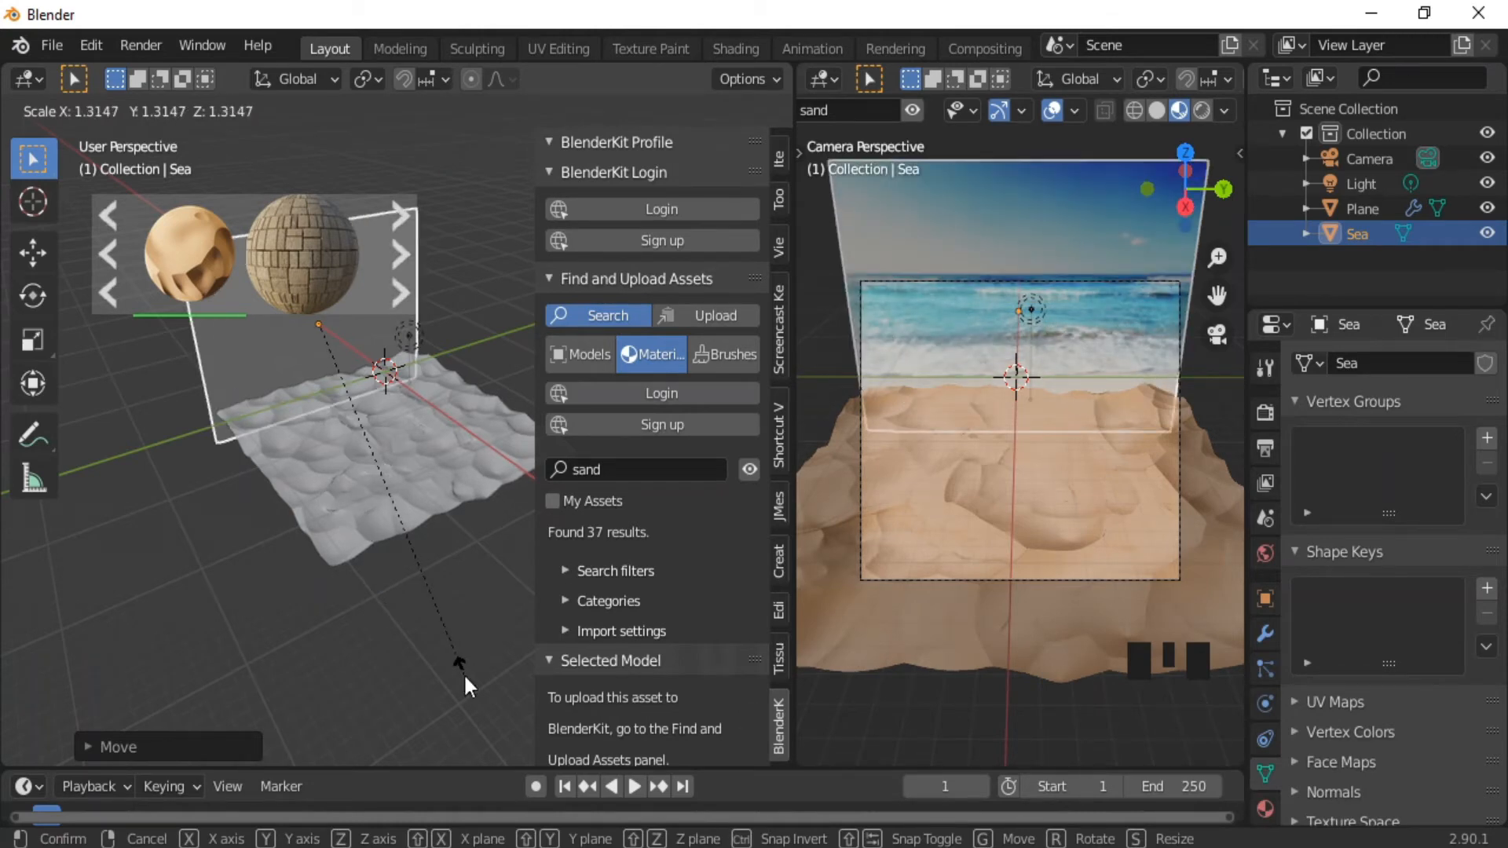
click(465, 675)
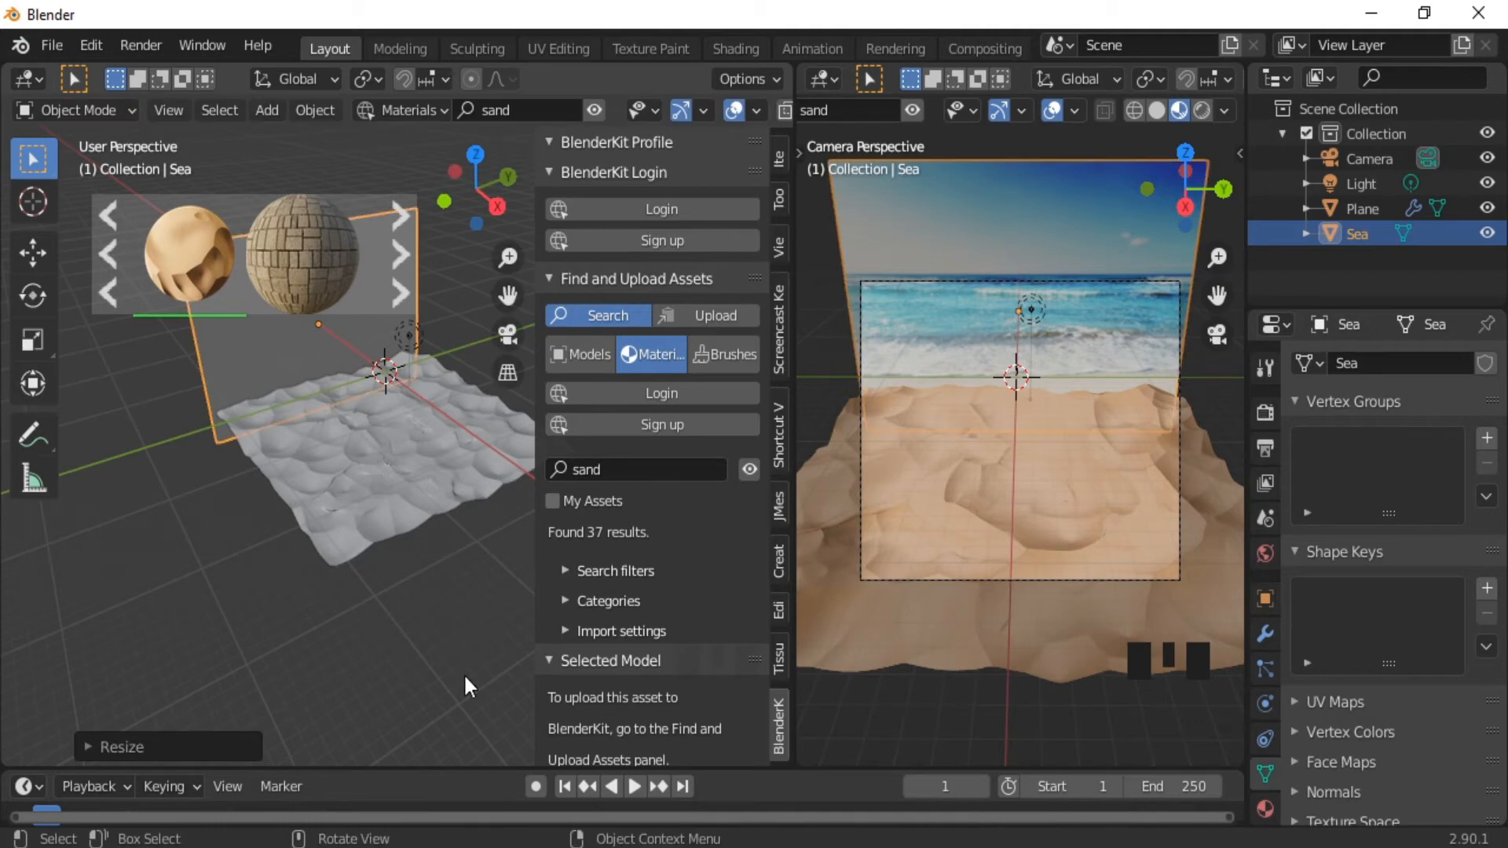
click(1052, 110)
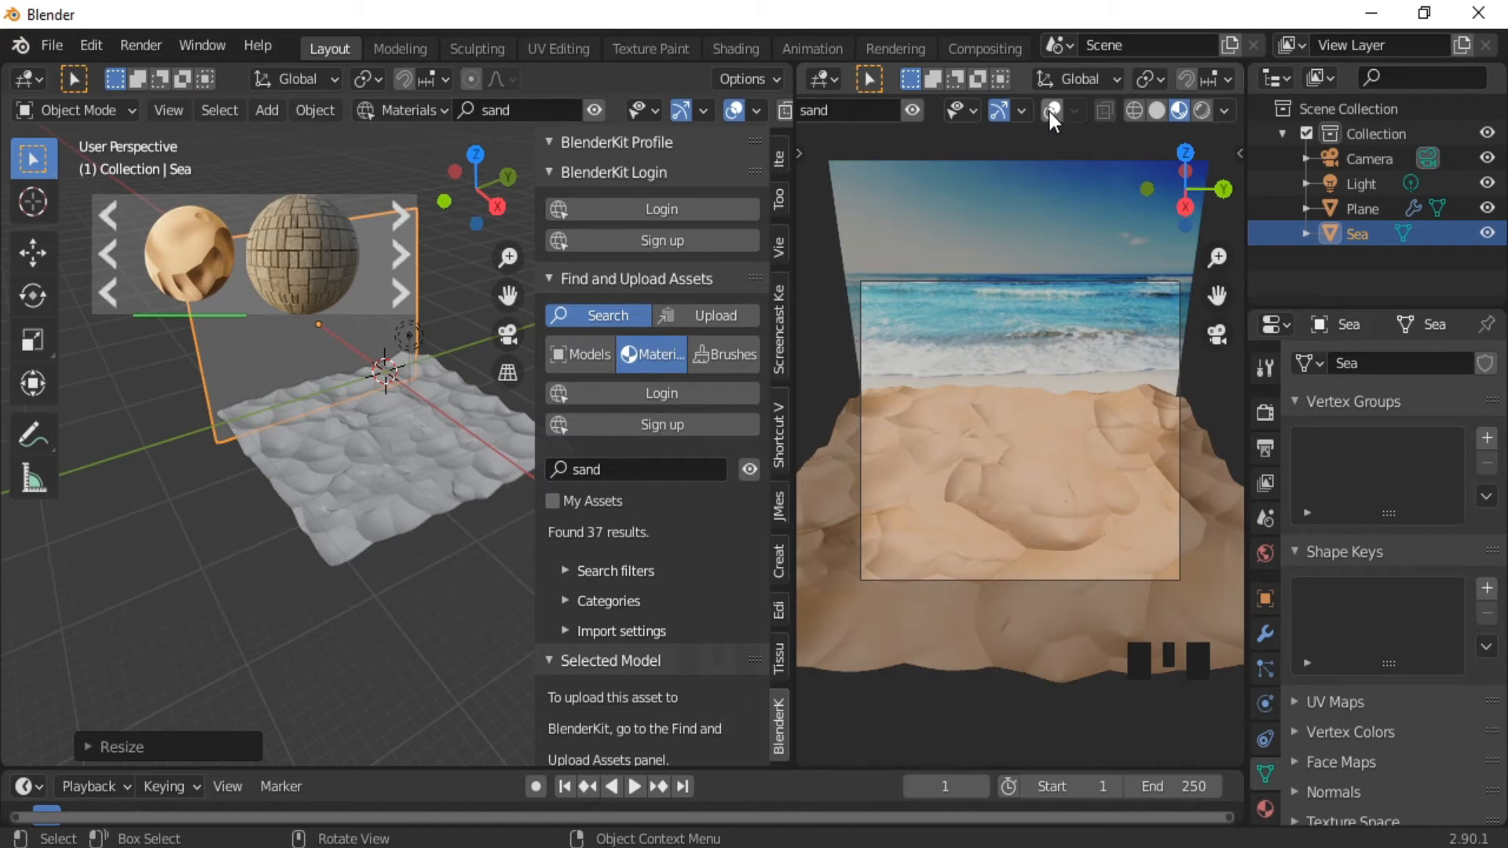
click(1051, 111)
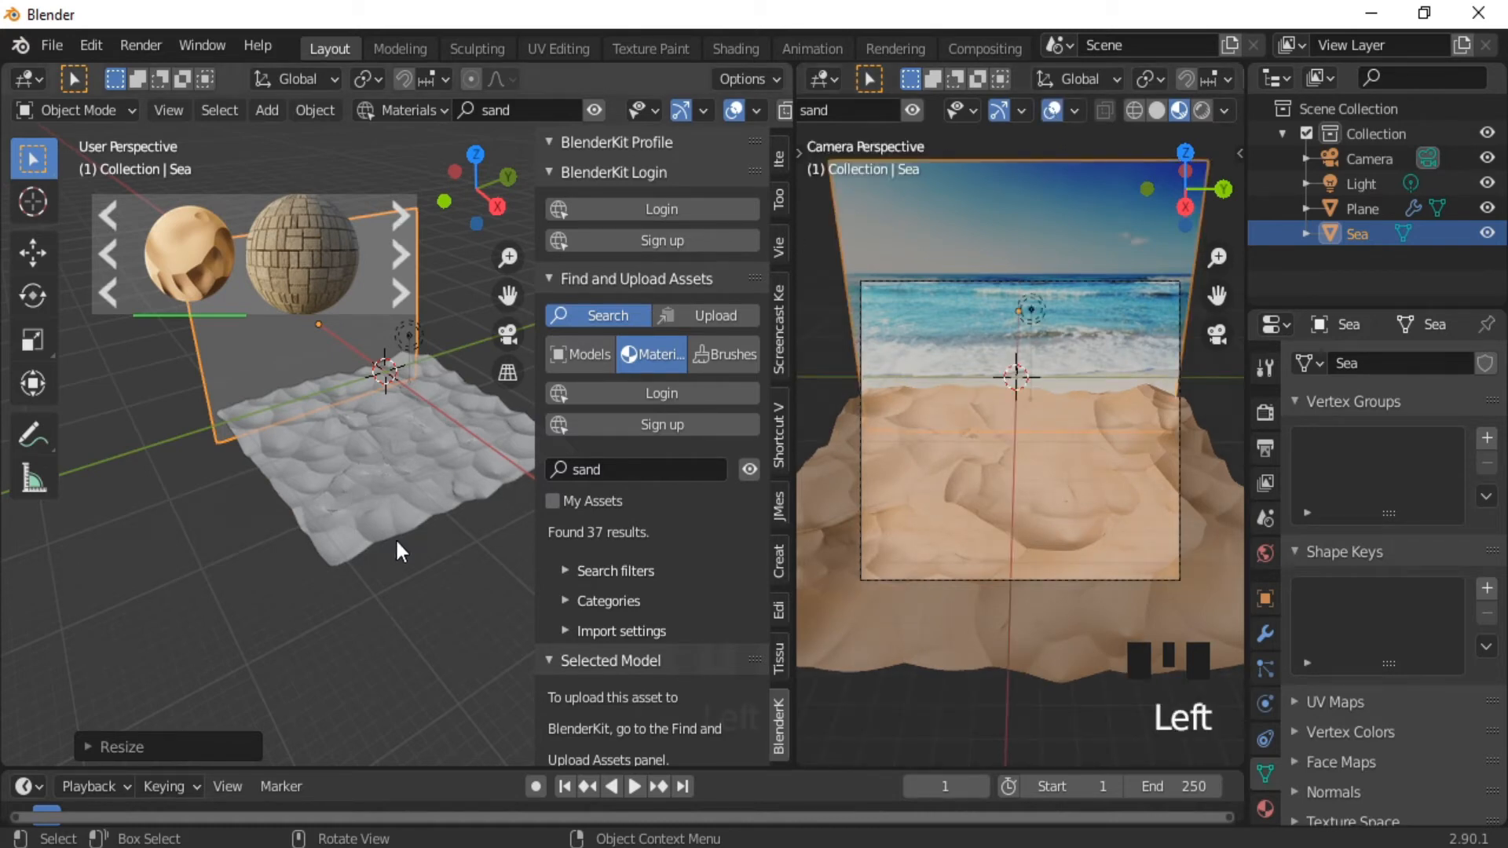
Select the terrain, enlarge the timeline area and turn it into a Shader Editor showing the terrain's sand material.
mouse_move(378, 526)
middle_down()
mouse_move(359, 515)
mouse_move(358, 534)
mouse_move(289, 533)
mouse_move(300, 483)
mouse_move(342, 600)
mouse_move(355, 543)
middle_up()
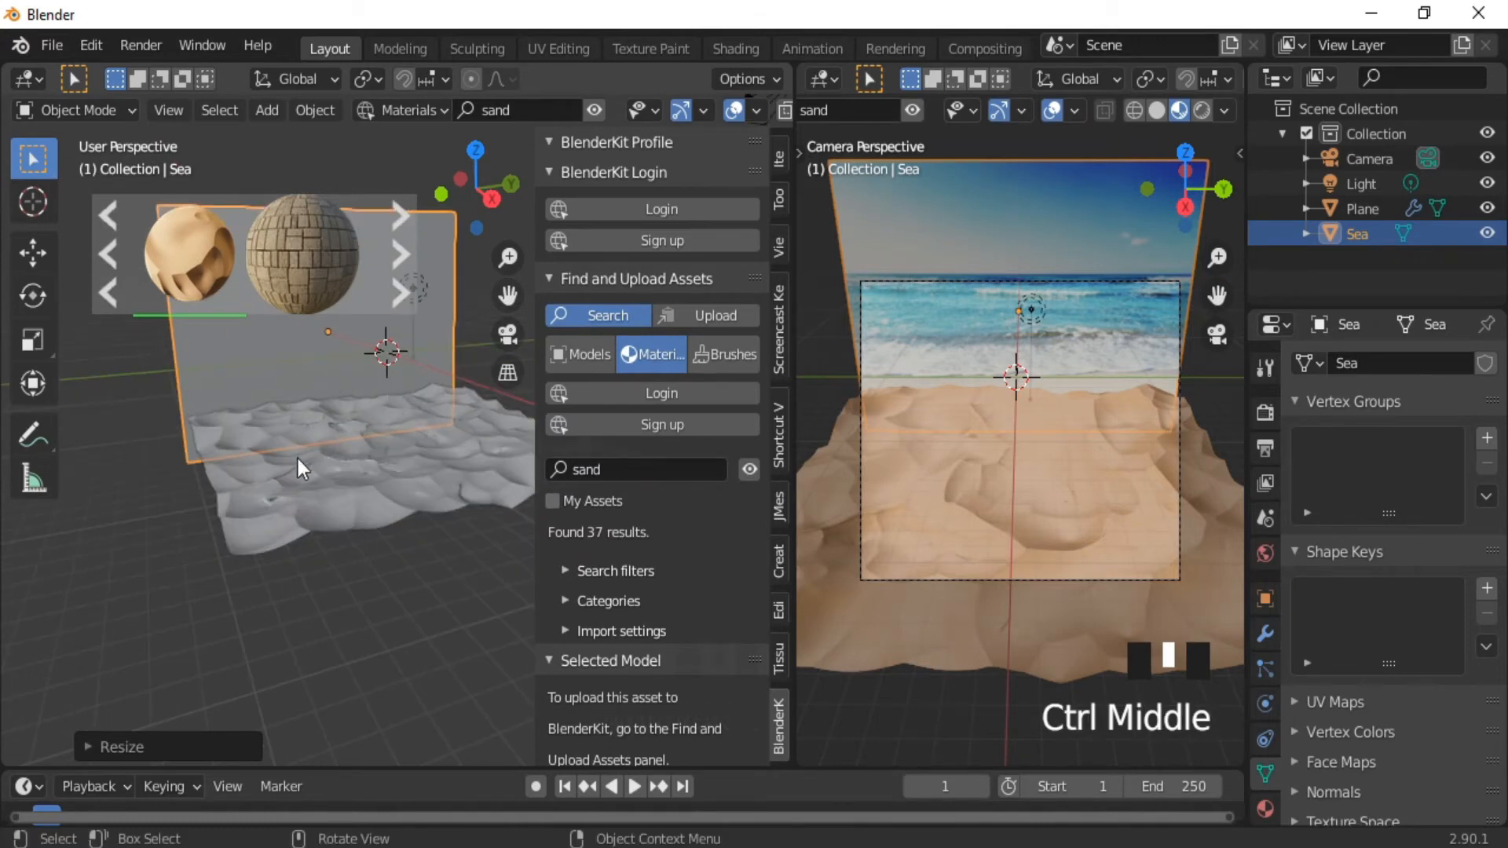
click(388, 484)
click(387, 483)
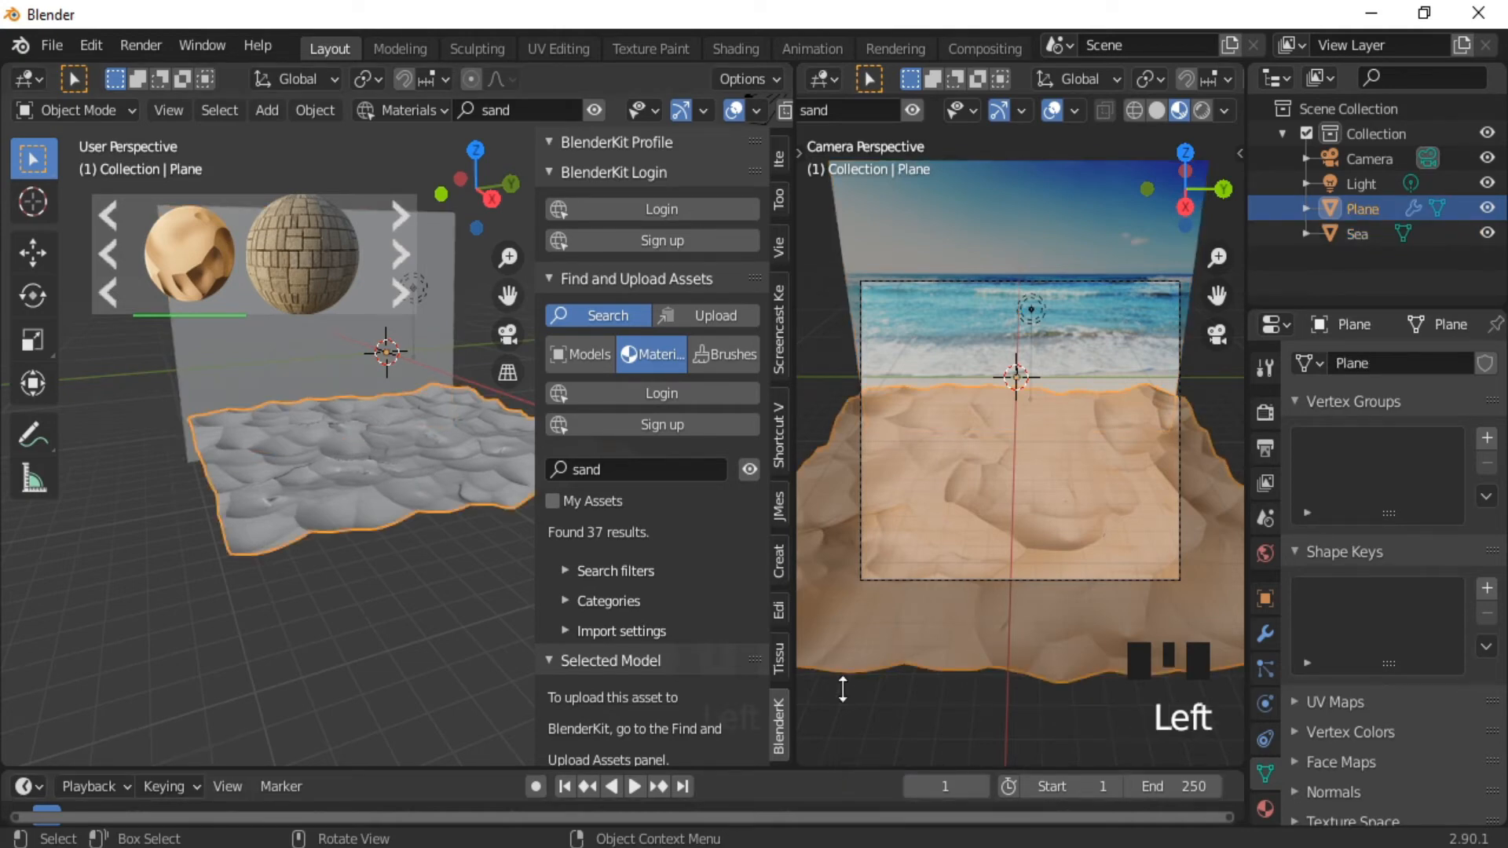
drag(836, 593, 834, 596)
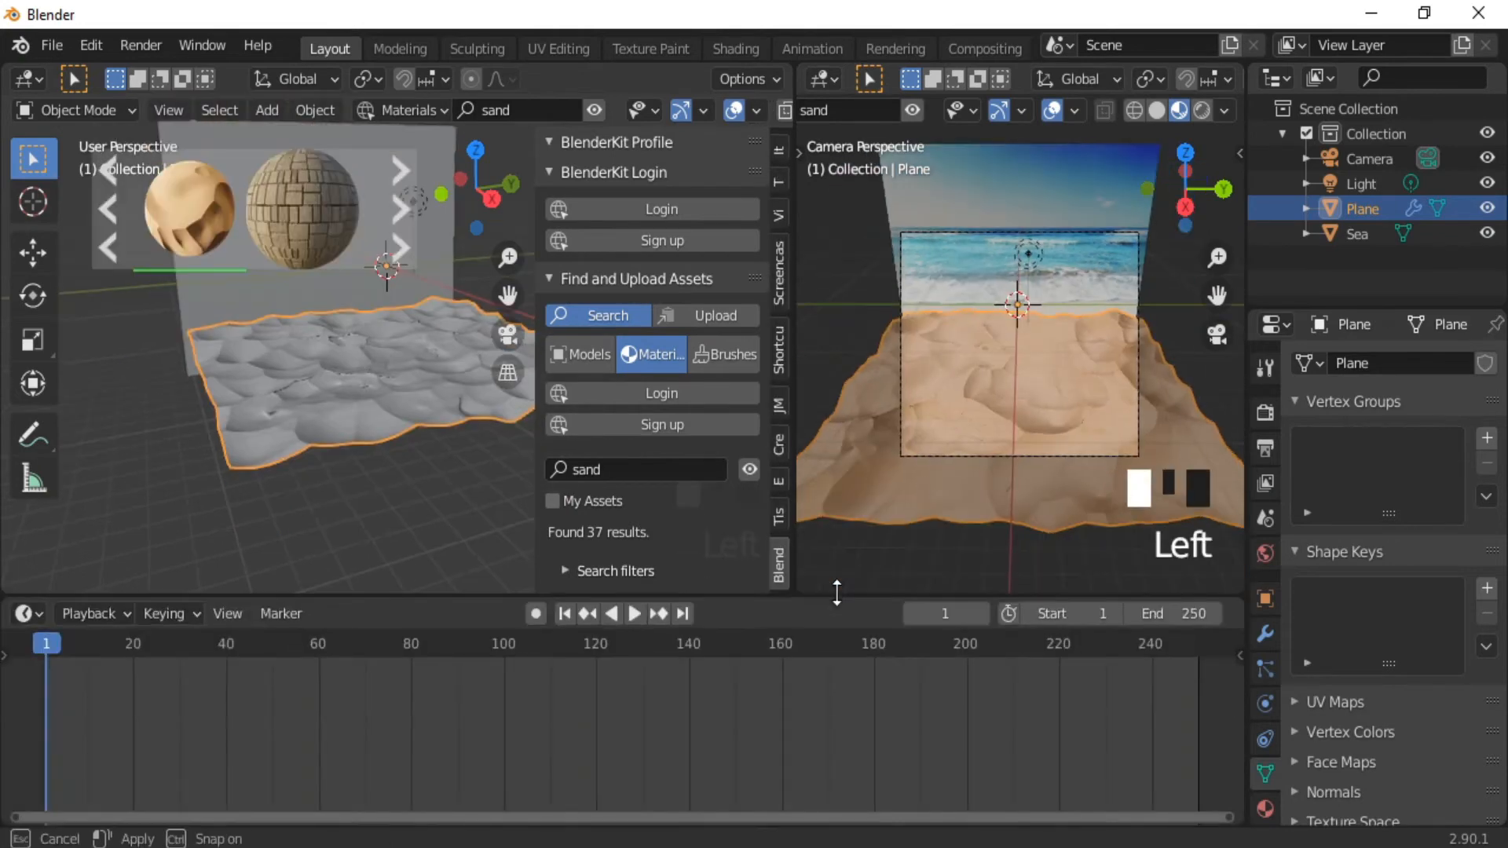
click(129, 610)
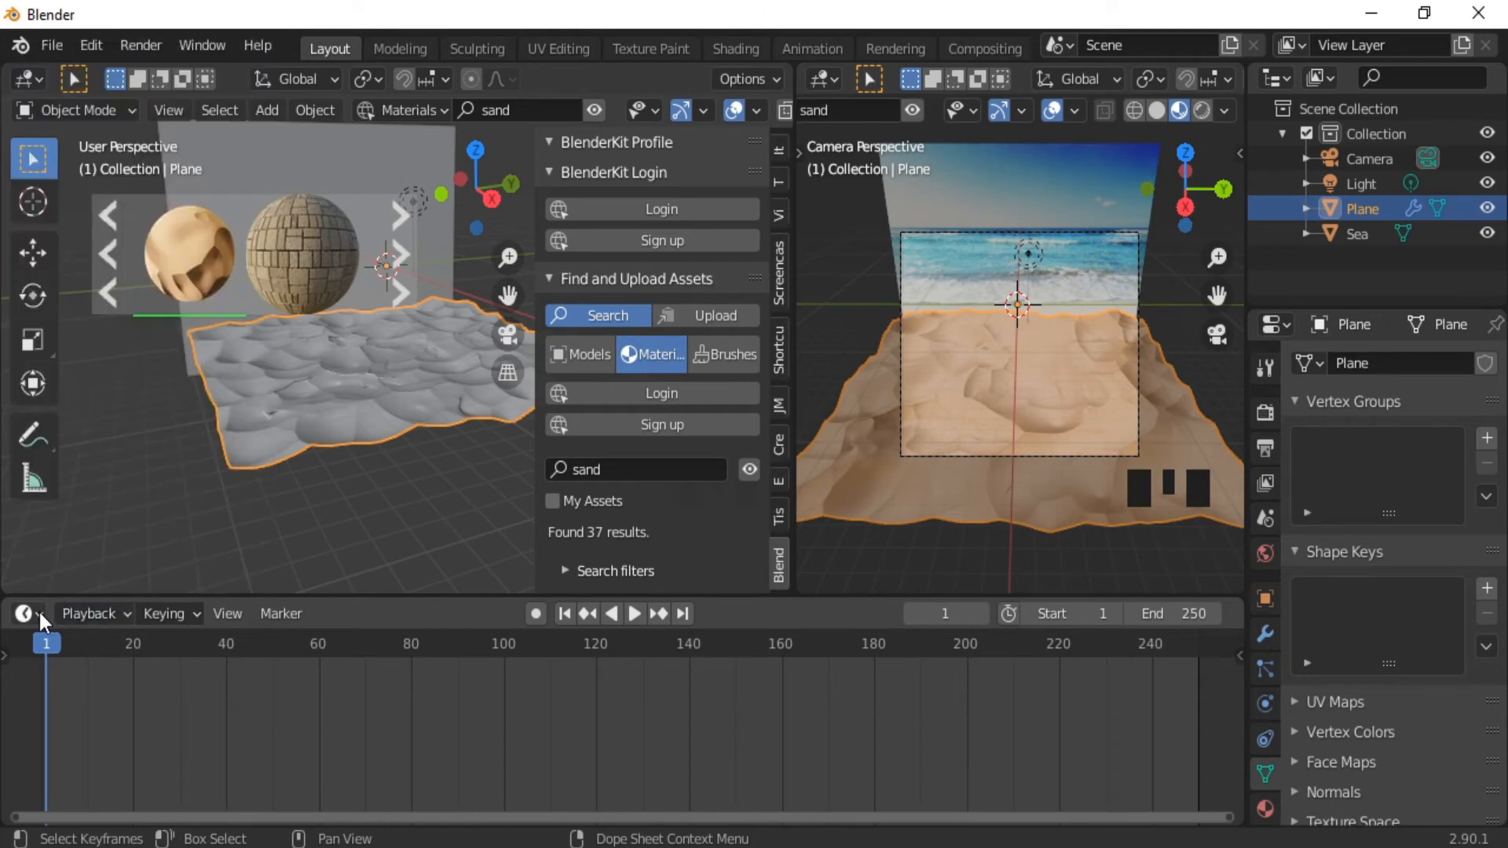
click(39, 613)
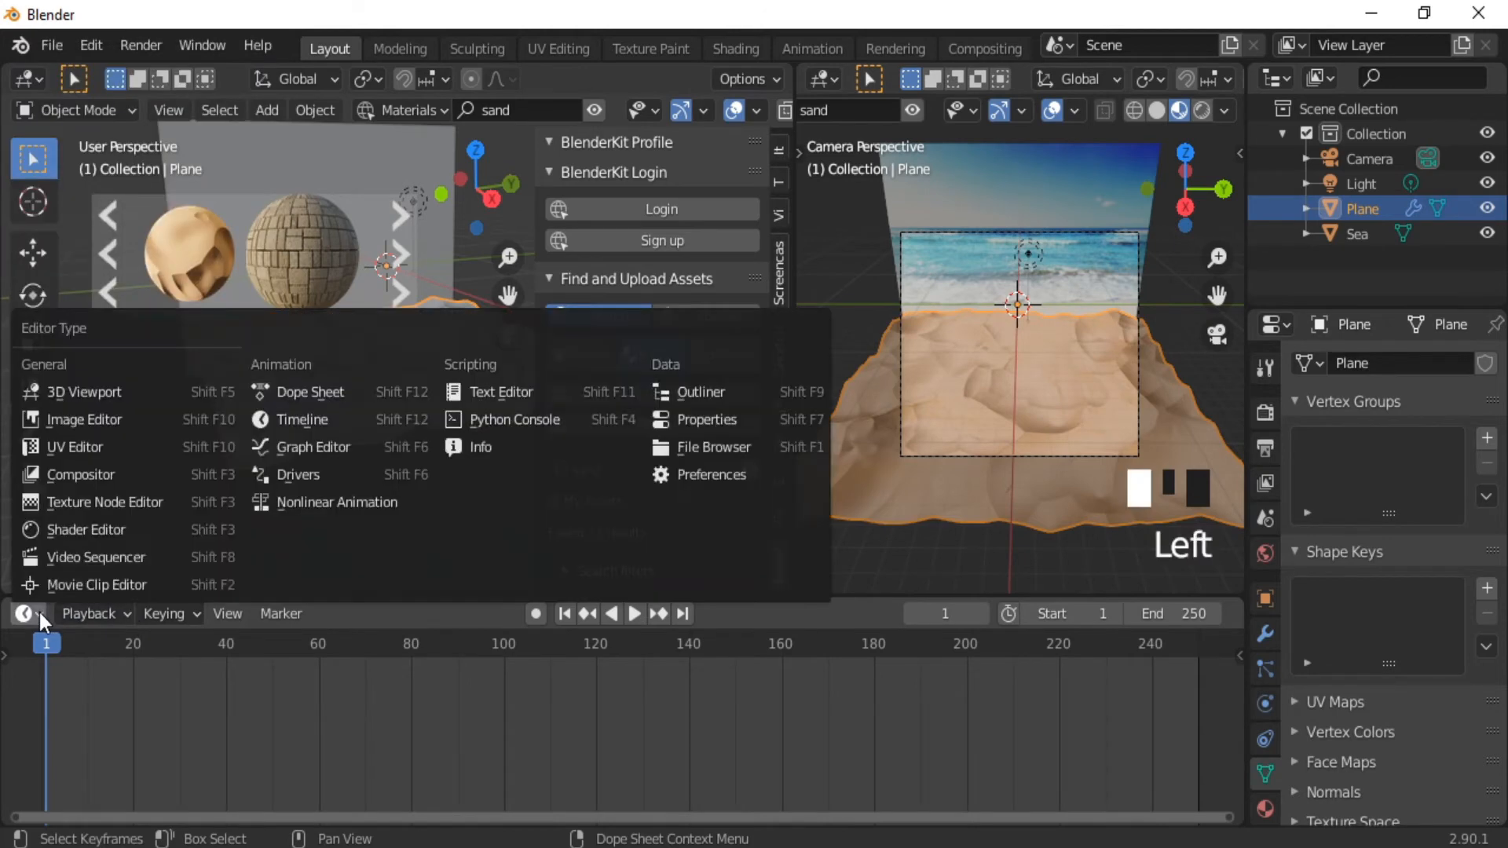
click(77, 529)
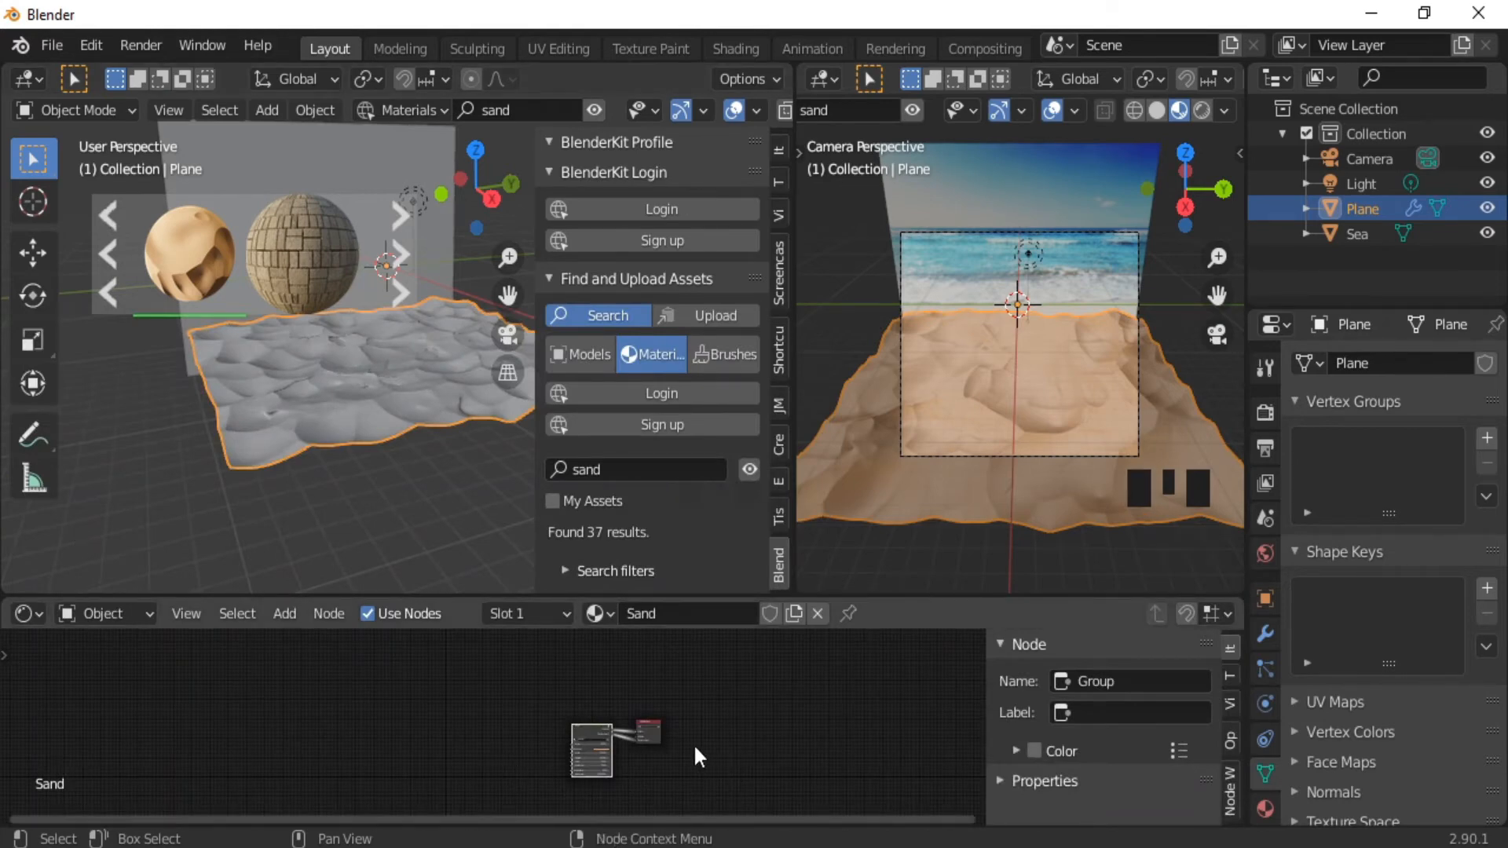
Darken the Base Color of the terrain's sand node group to a dark brown by lowering its brightness.
middle_drag(696, 758, 674, 727)
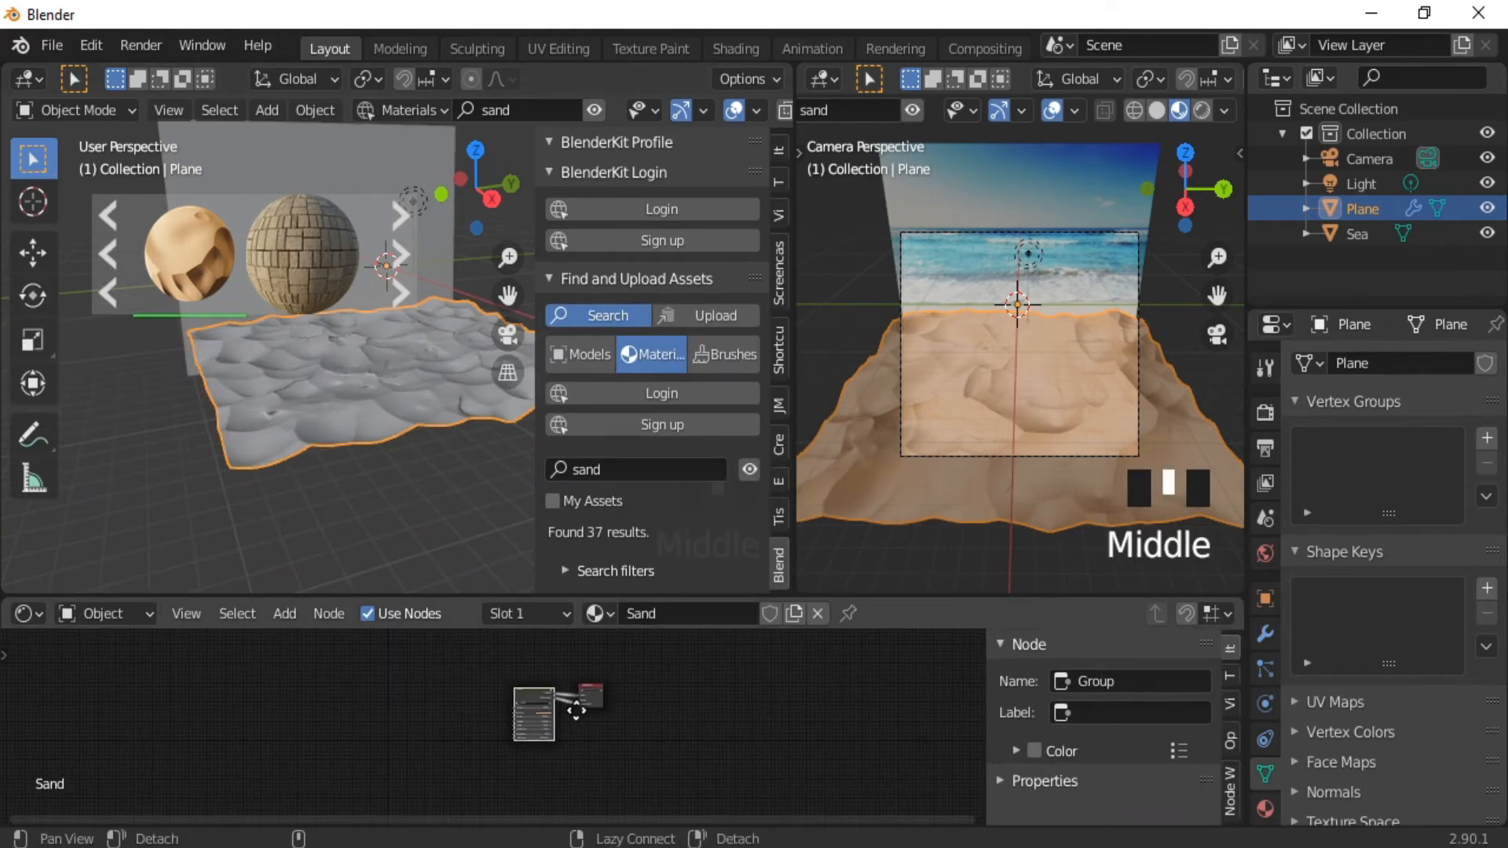
ctrl+middle_drag(581, 742, 544, 742)
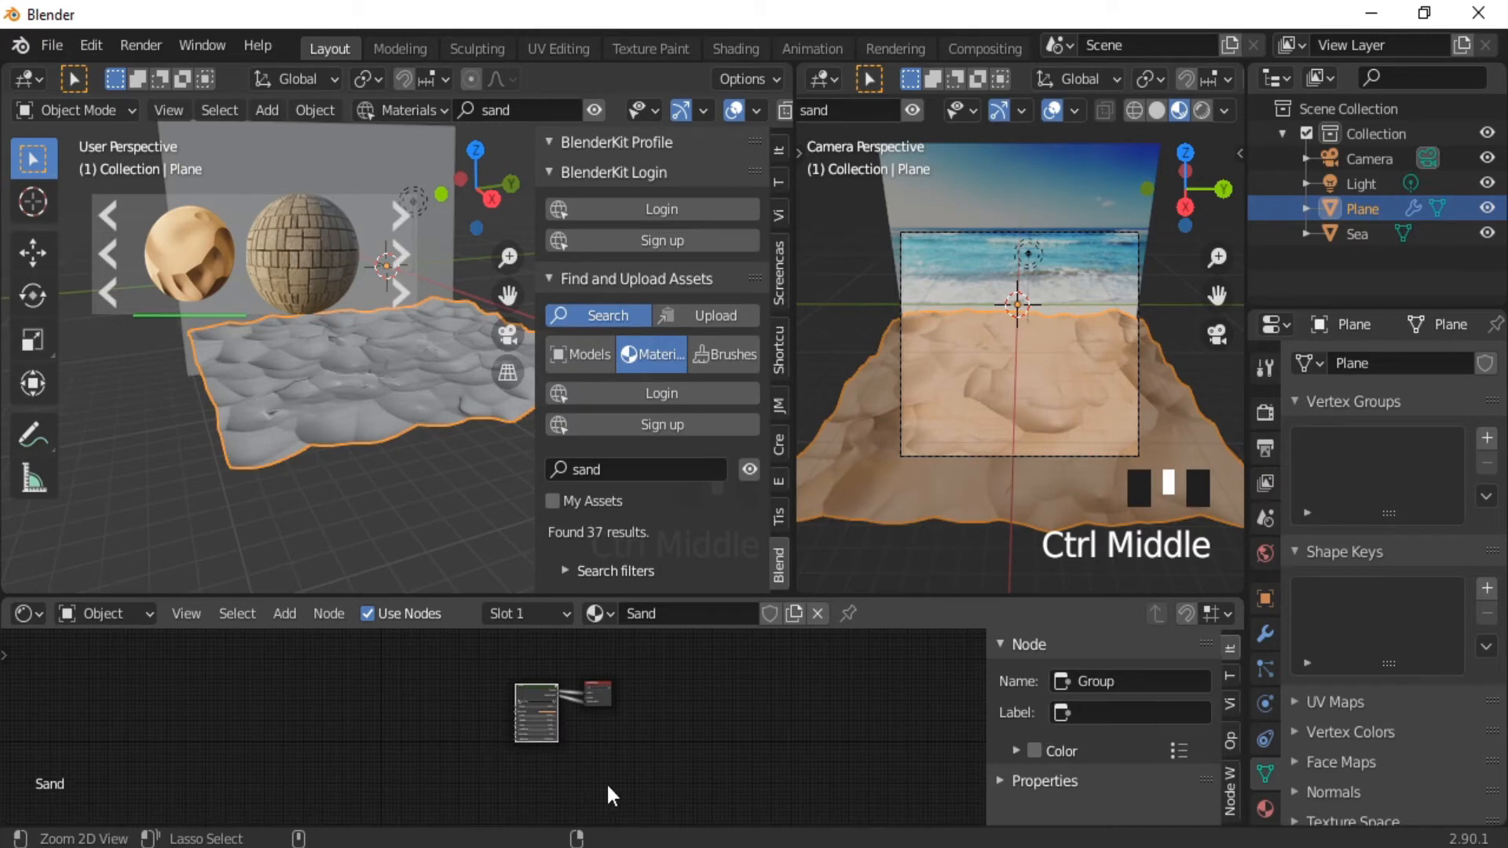
ctrl+middle_drag(262, 696, 888, 634)
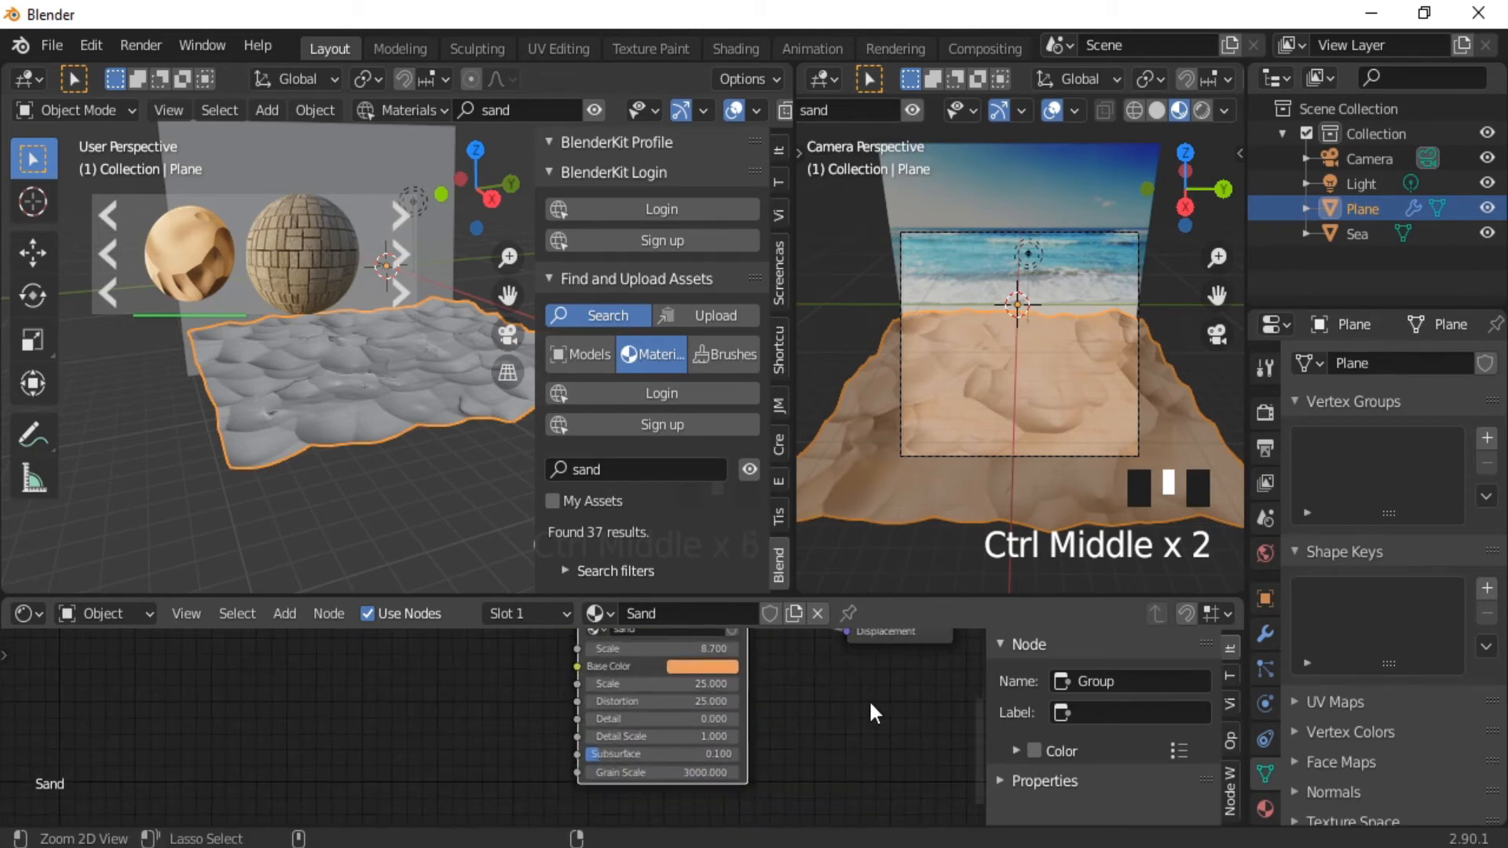
middle_drag(864, 715, 831, 767)
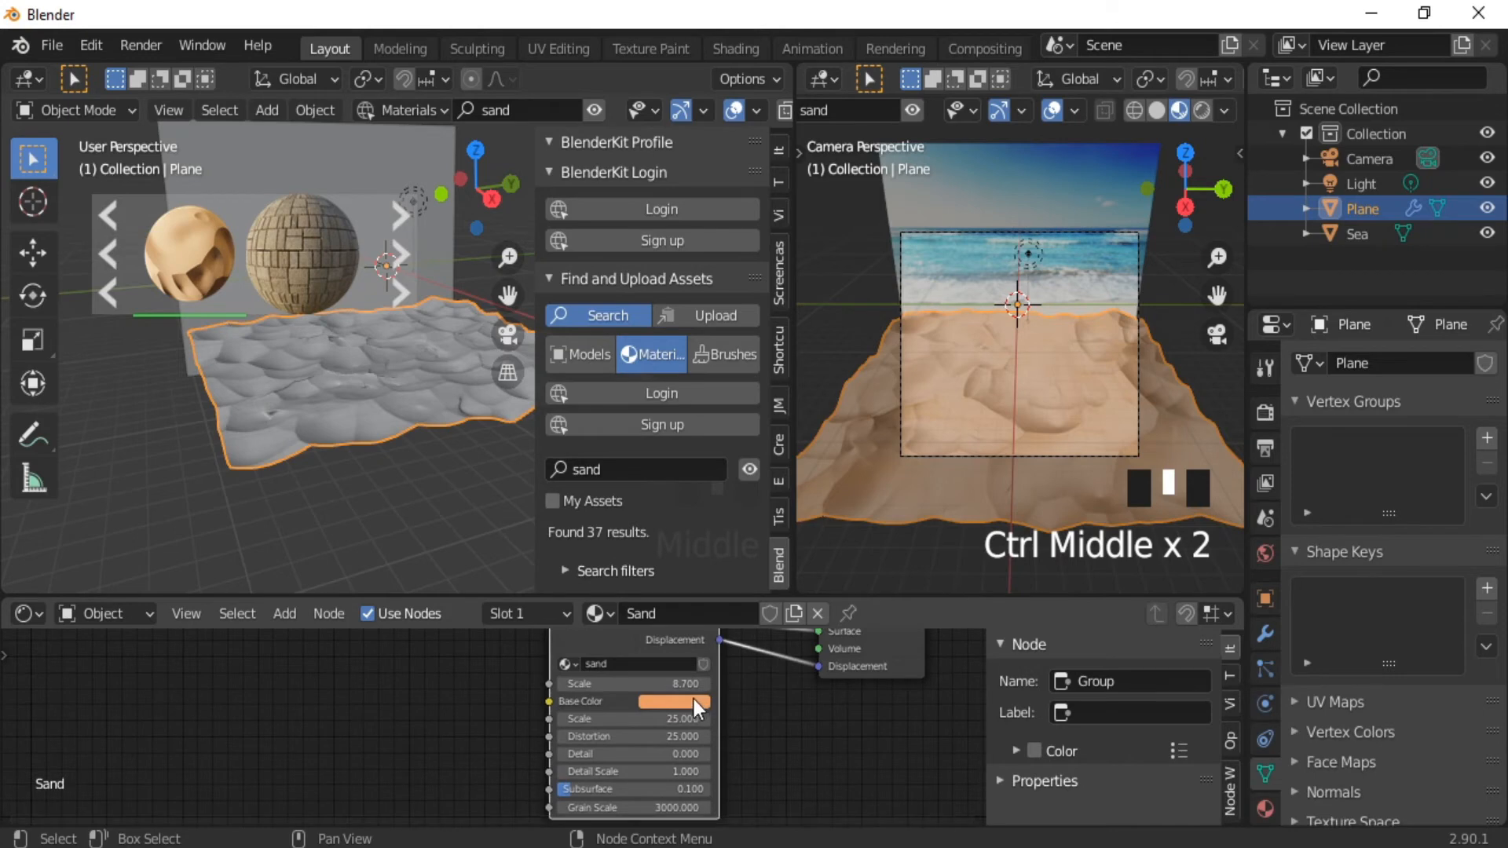
click(690, 704)
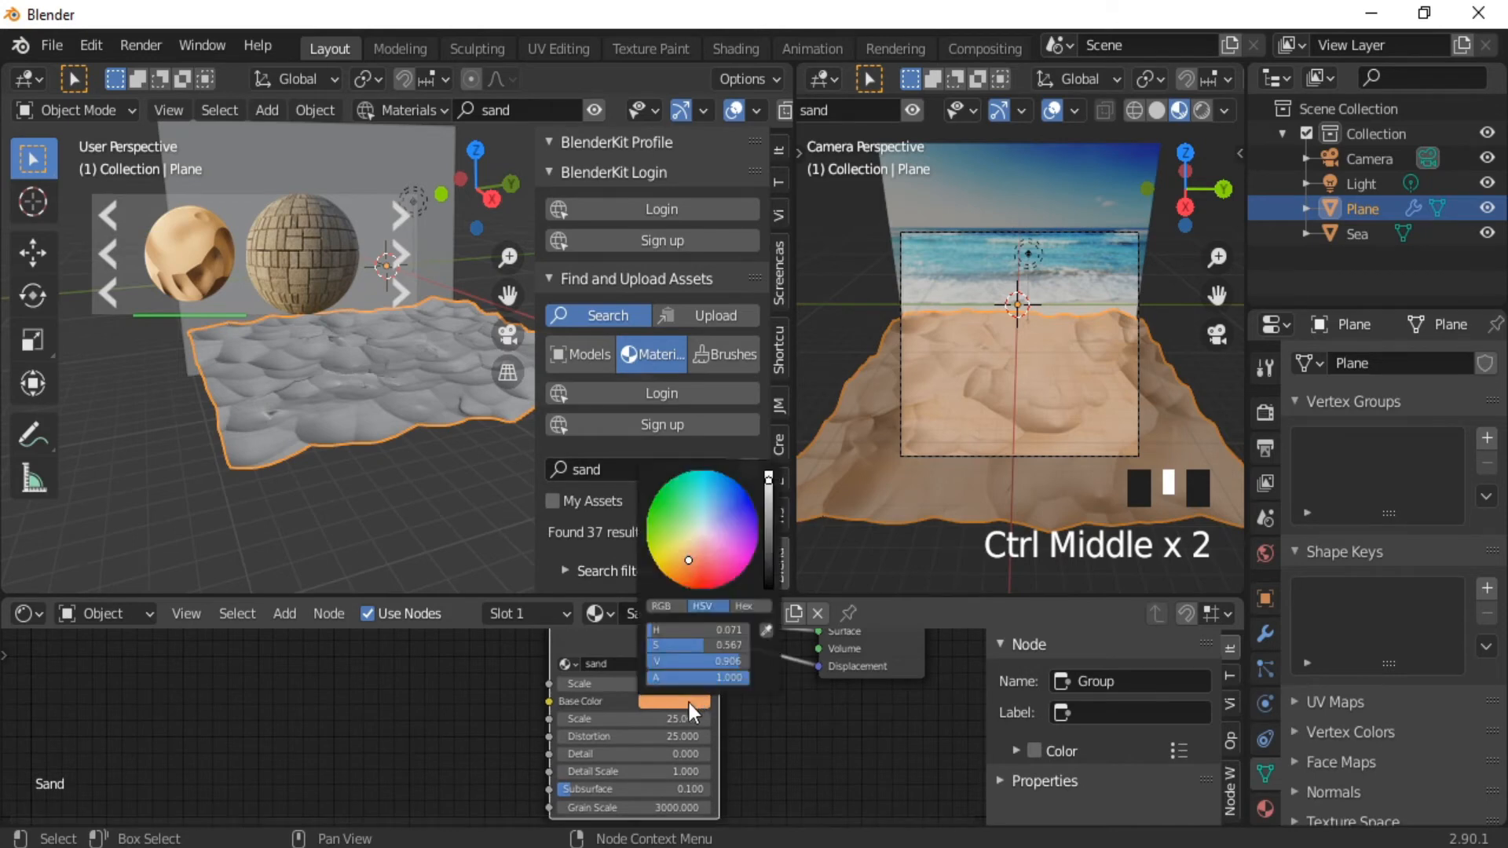
click(770, 513)
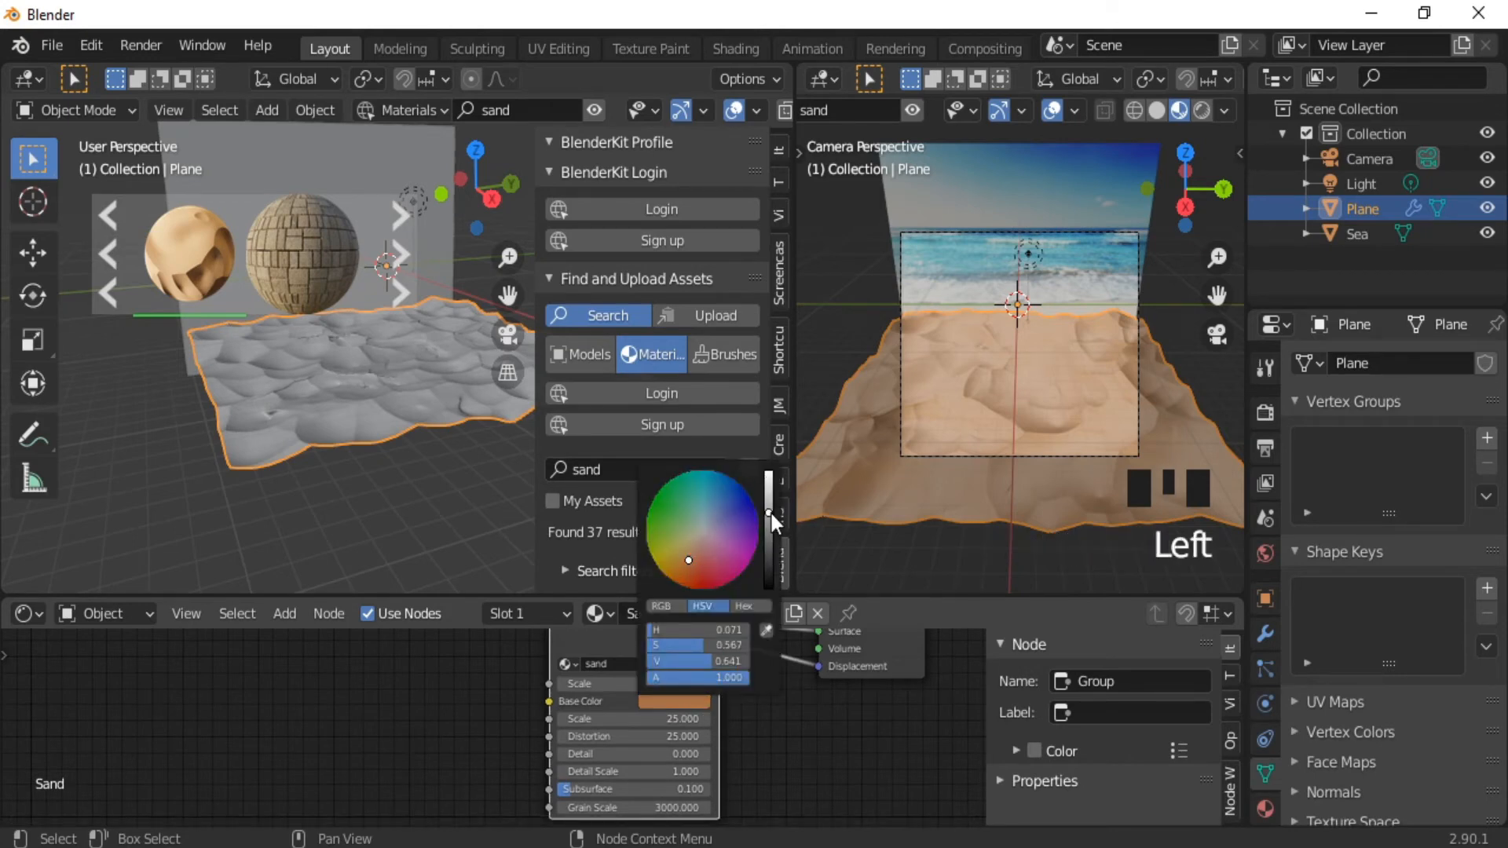
drag(769, 513, 769, 542)
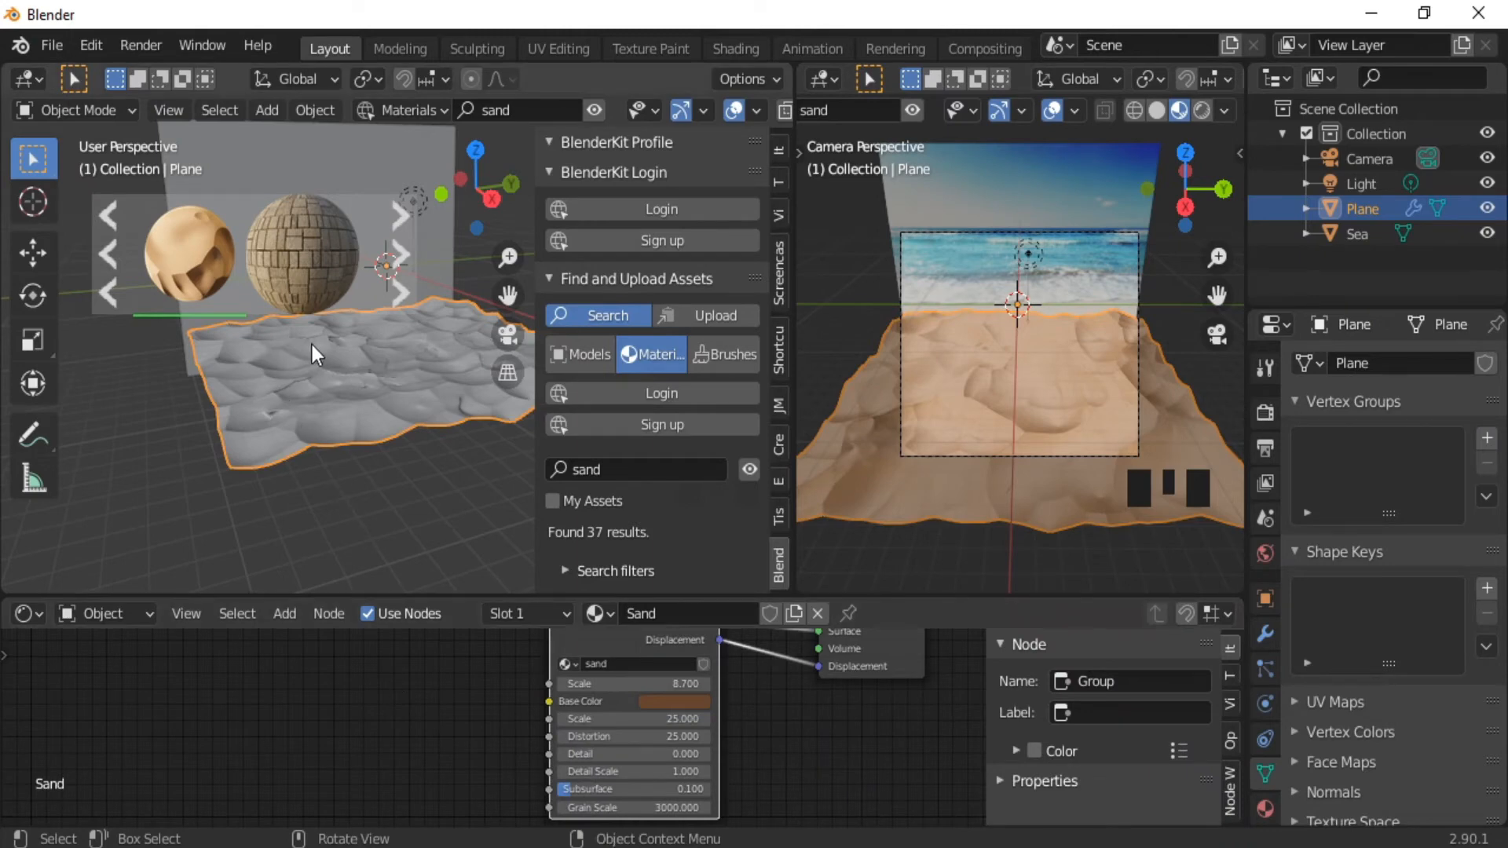
Add a Sun light to the scene and raise it along the Z axis above the terrain.
ctrl+middle_drag(313, 345, 304, 360)
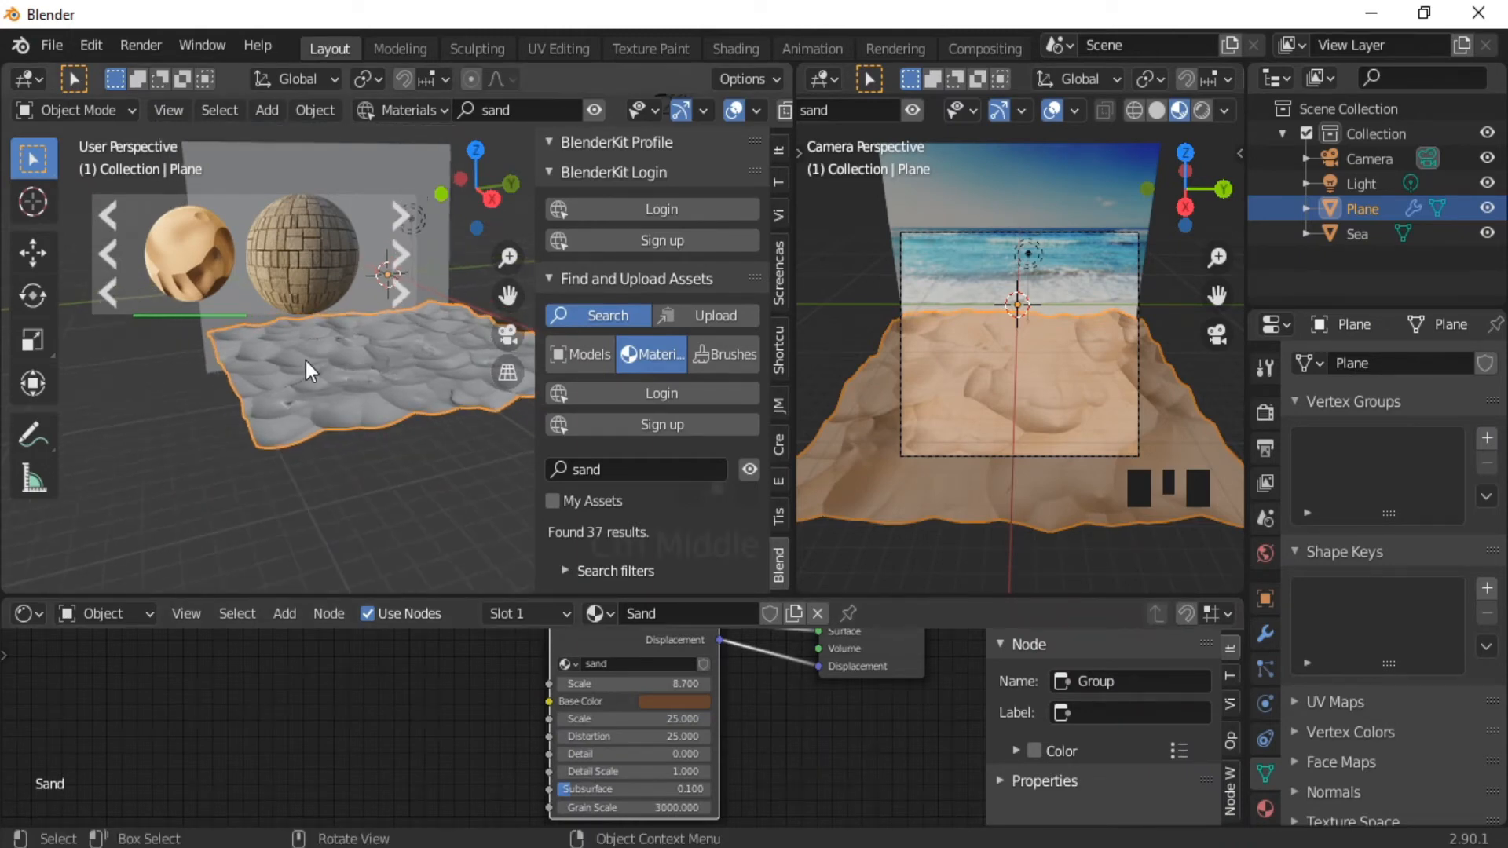
key(shift+a)
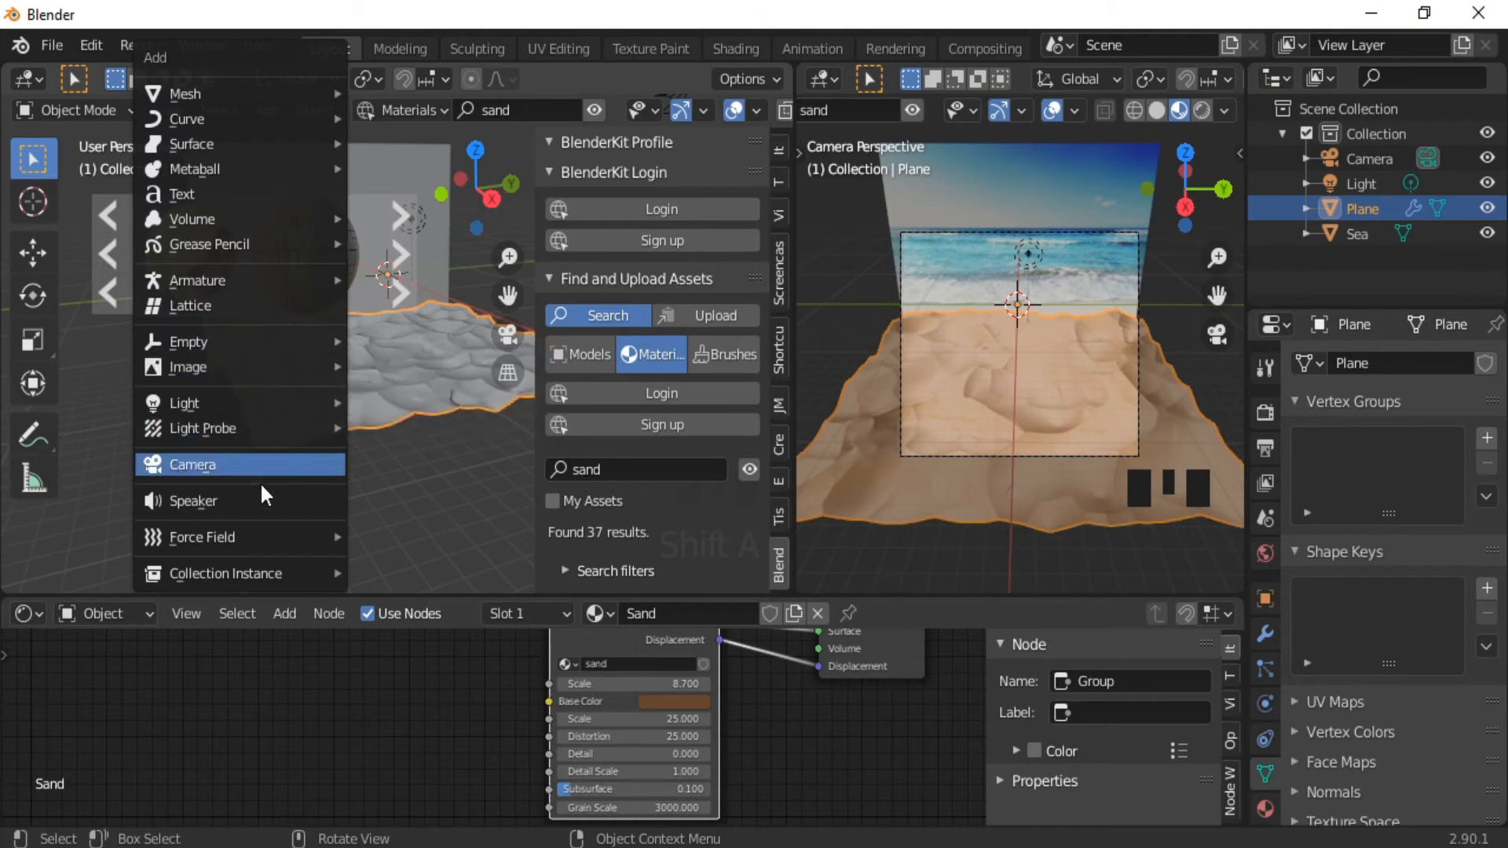
mouse_move(264, 403)
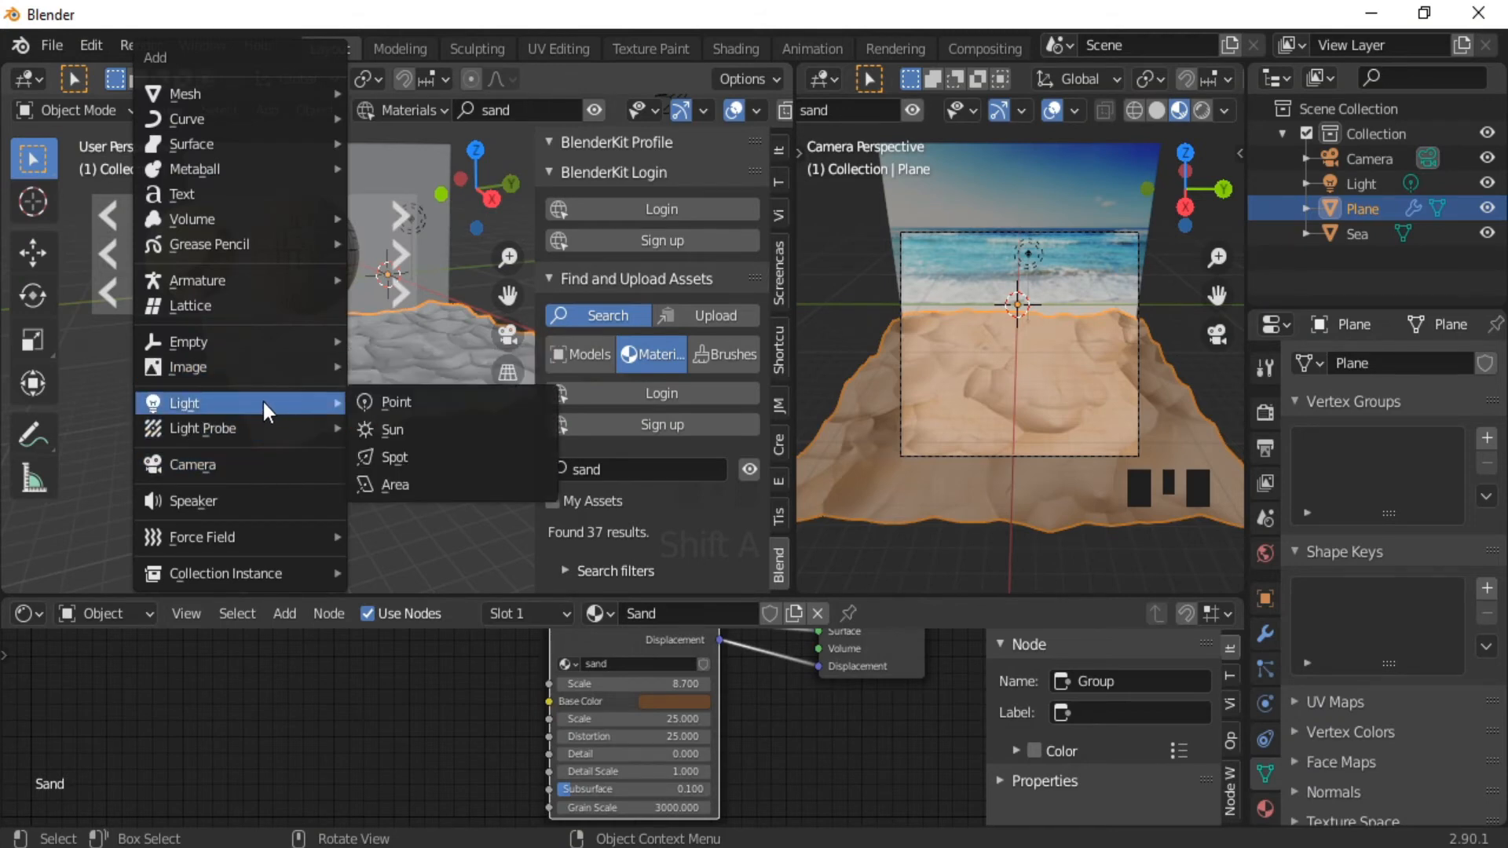
click(393, 432)
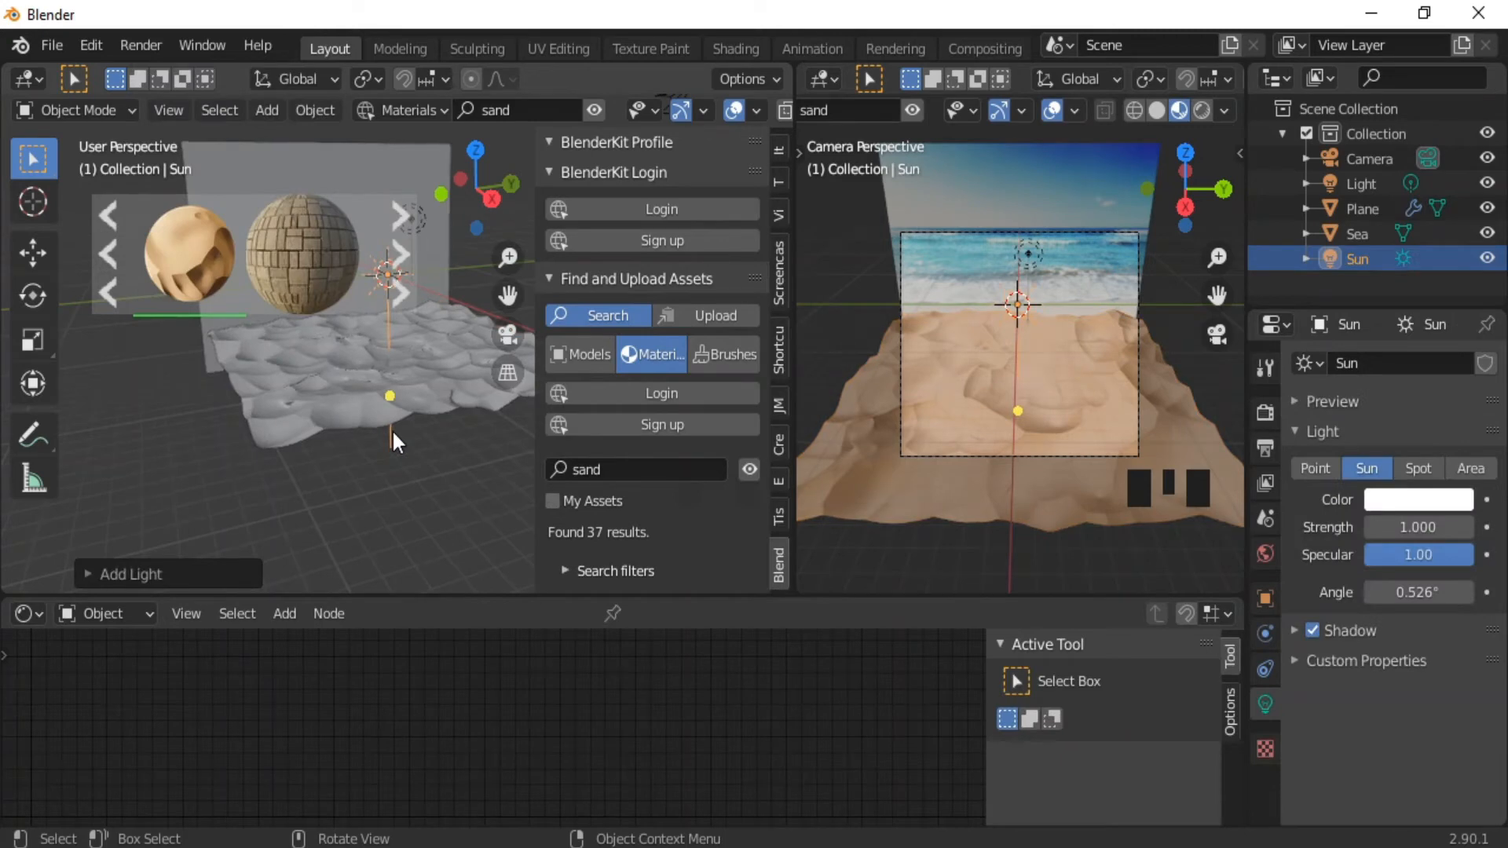
key(g)
key(z)
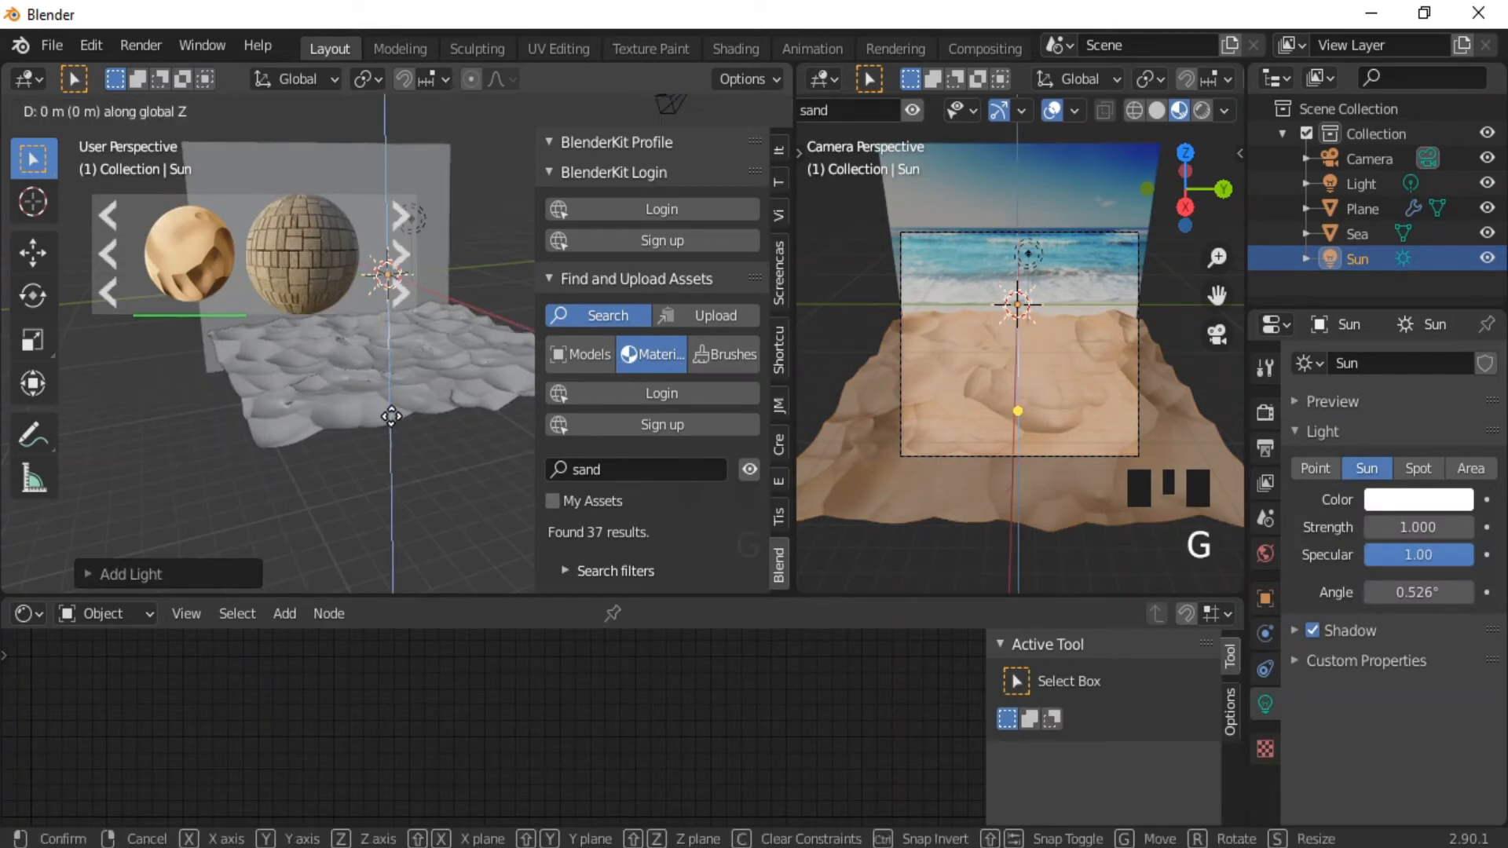
click(371, 284)
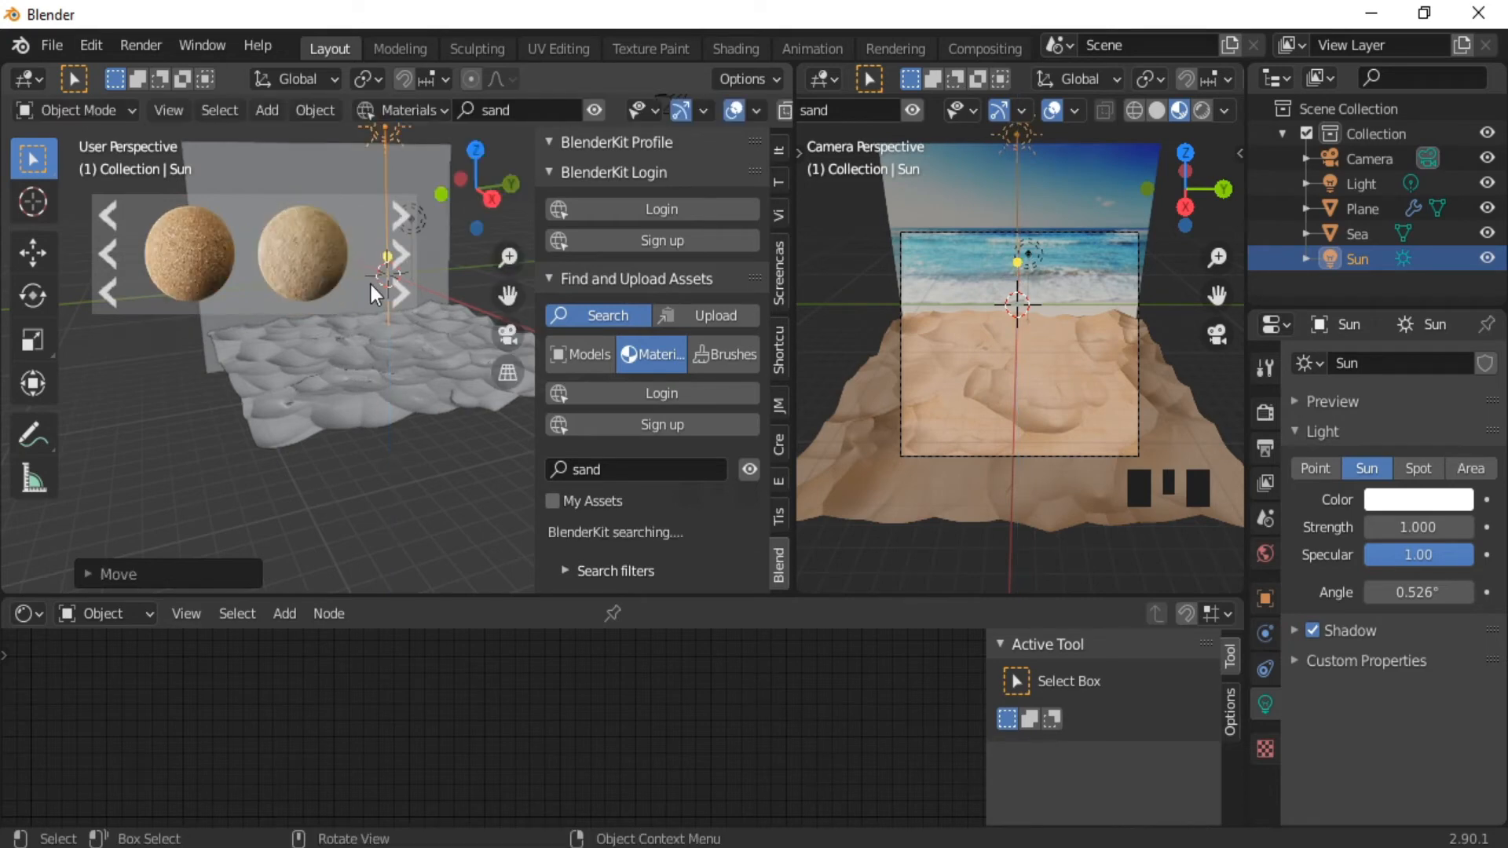
Try sun strengths of 2, 3 and 4, and check the camera view with the viewport overlays hidden.
click(1419, 527)
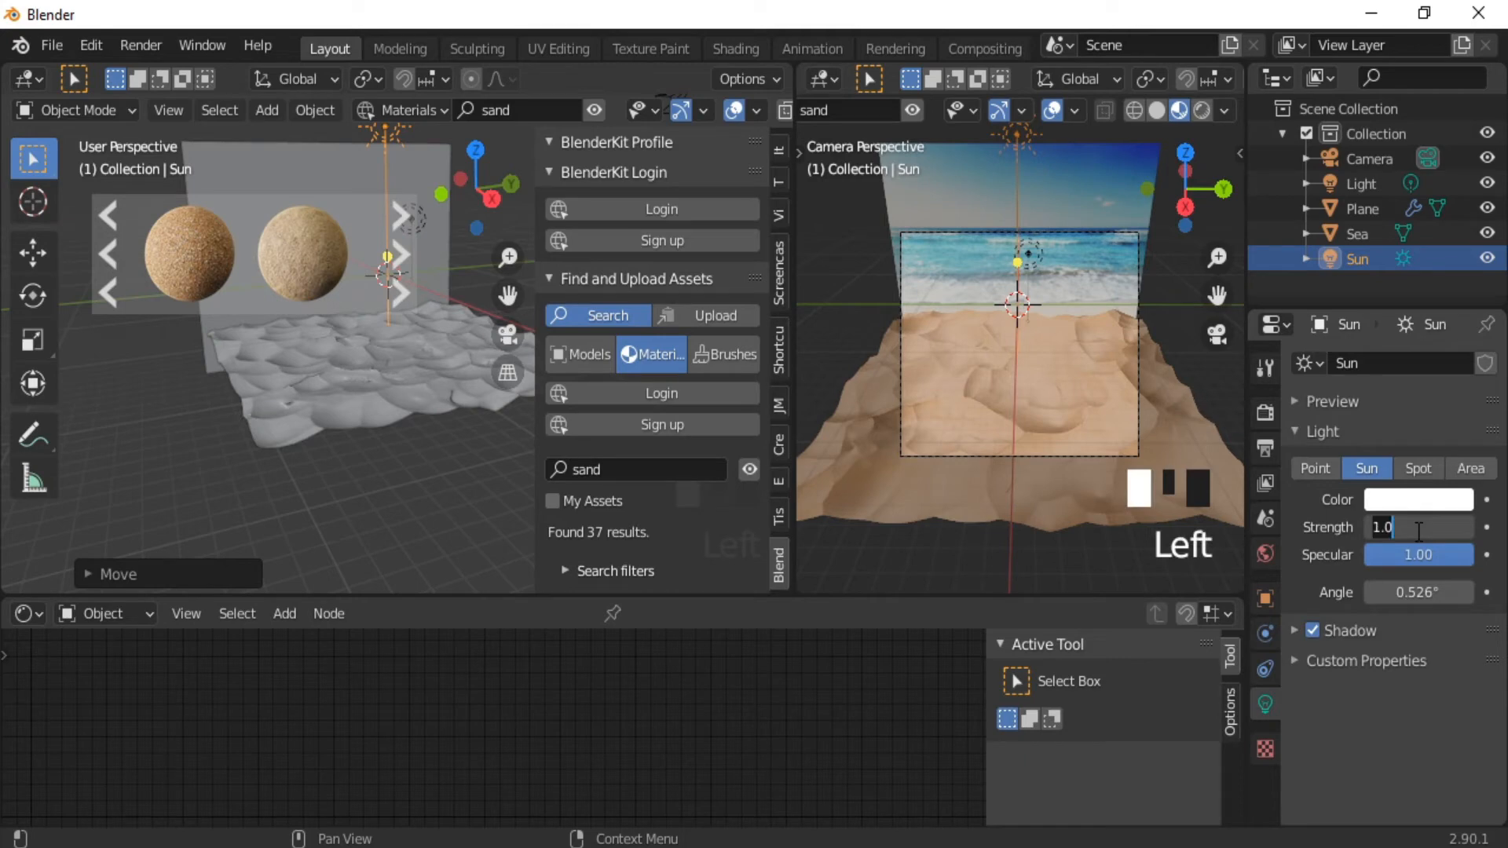
text(2)
key(Return)
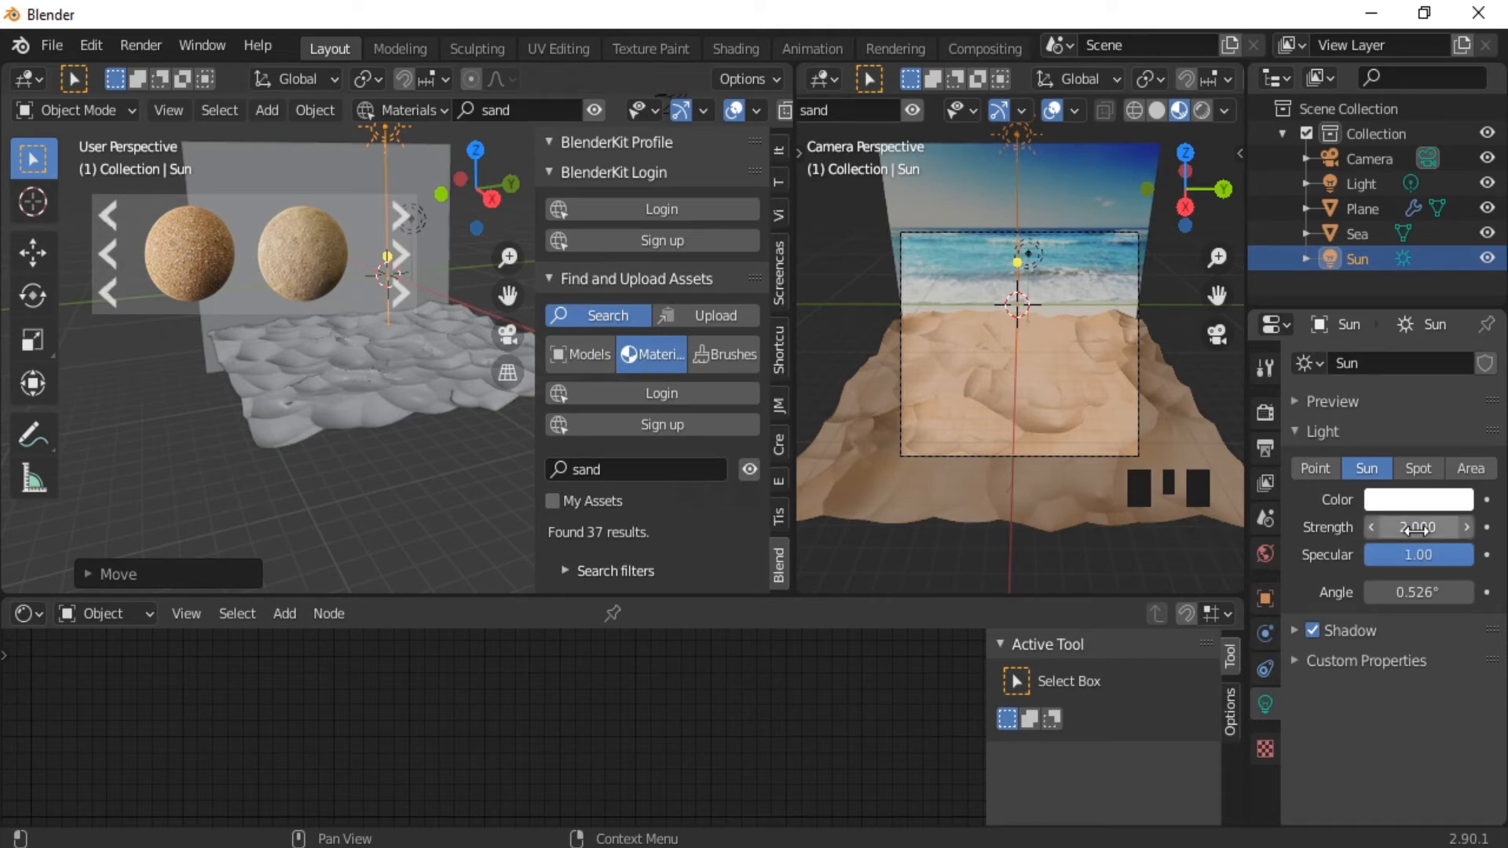
click(1418, 527)
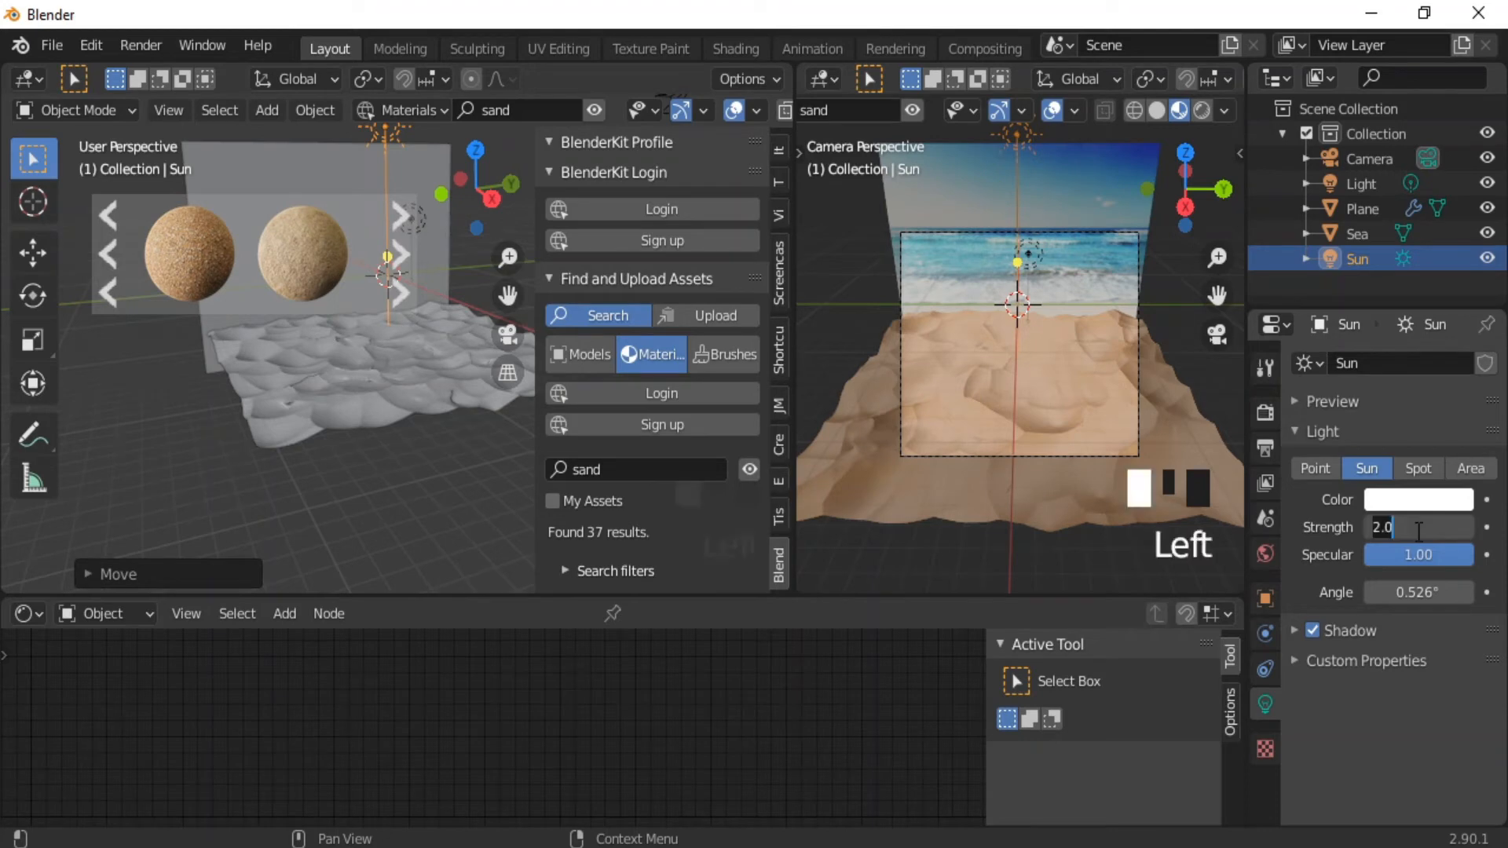
text(3)
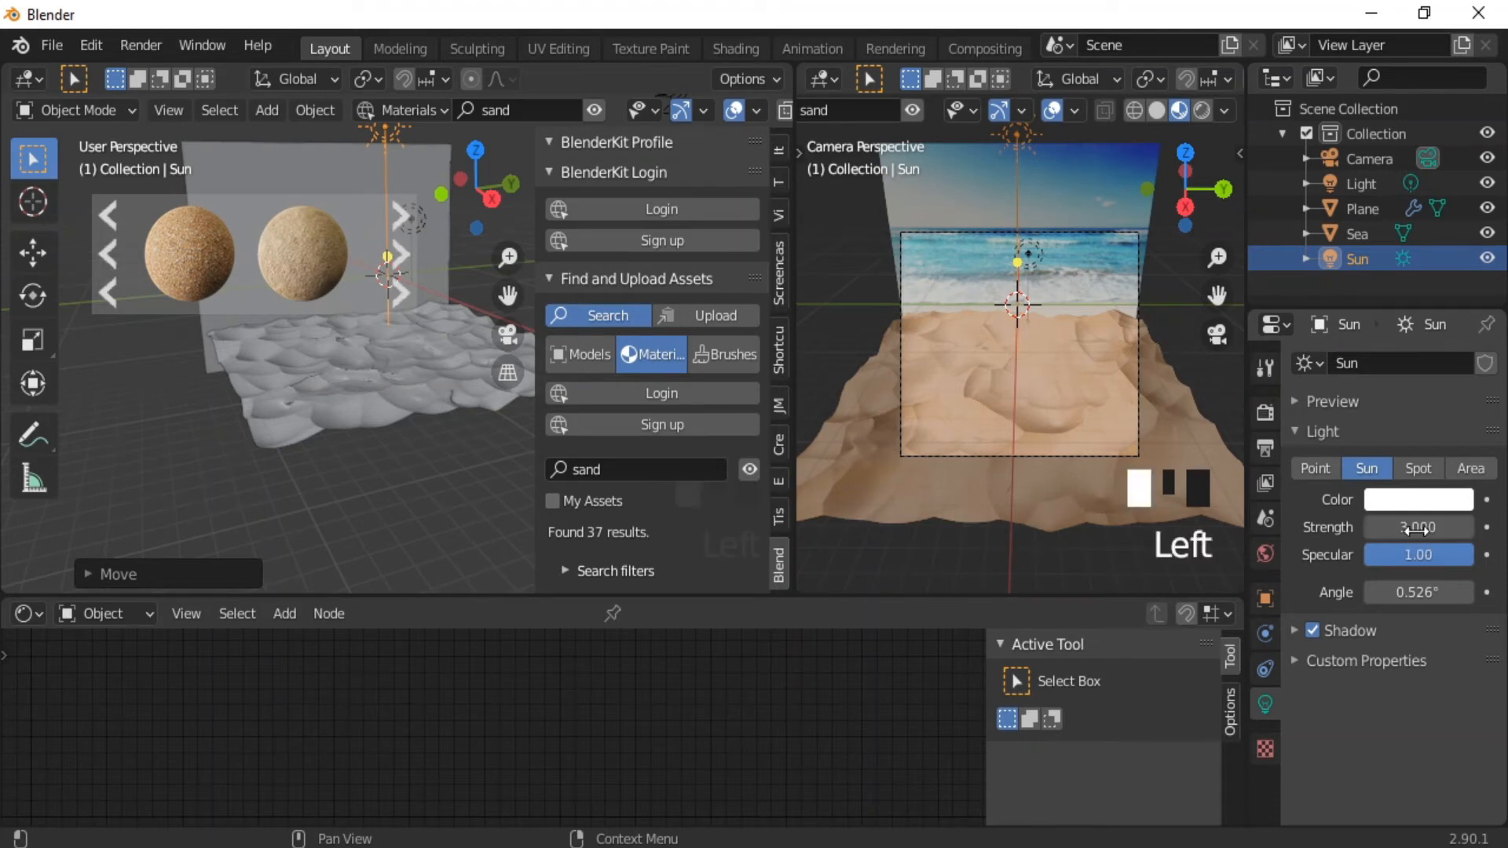
key(Return)
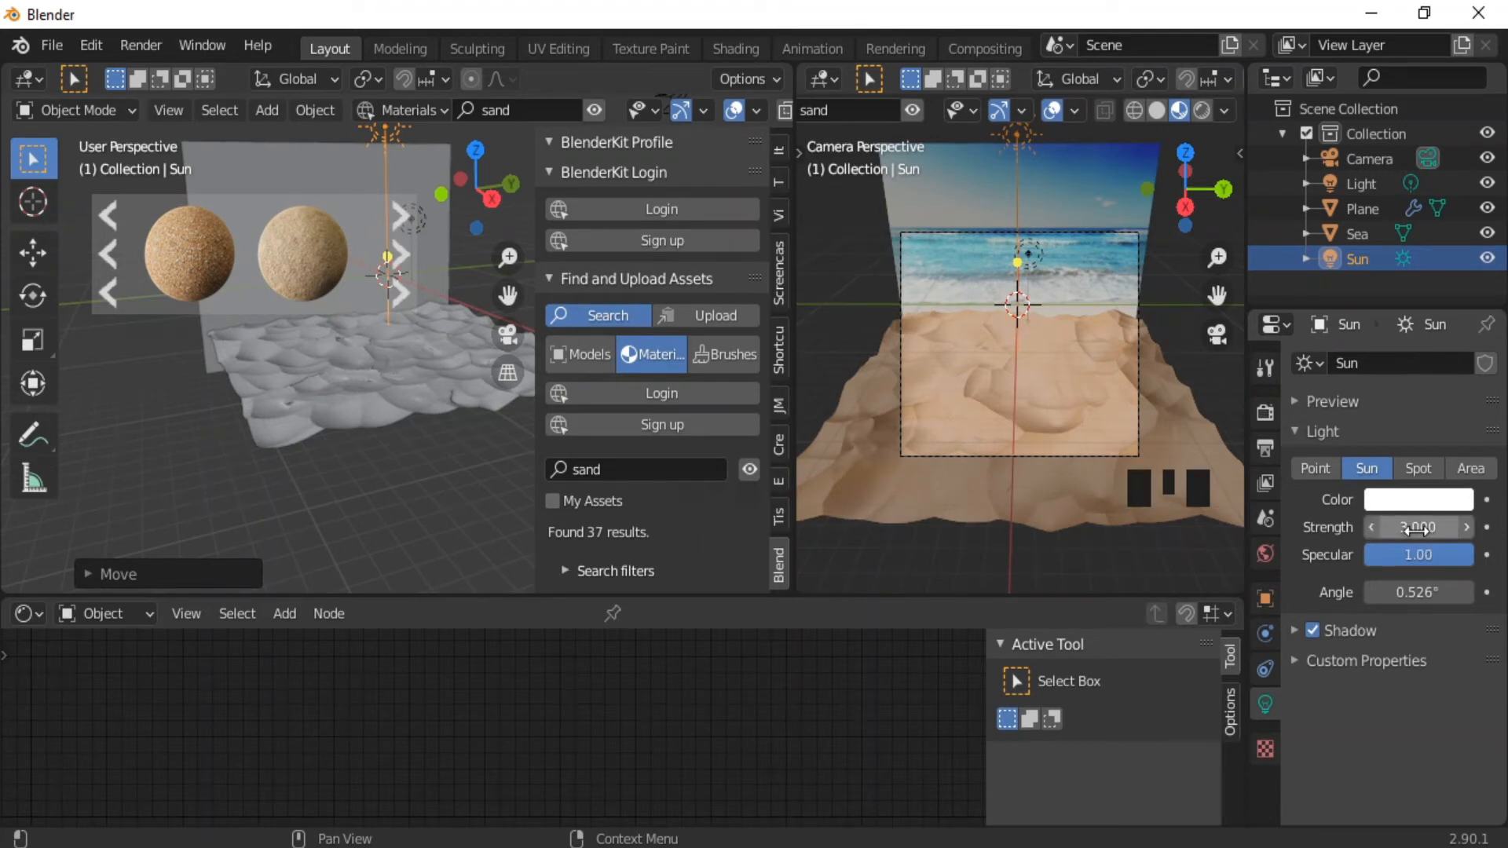
click(1417, 529)
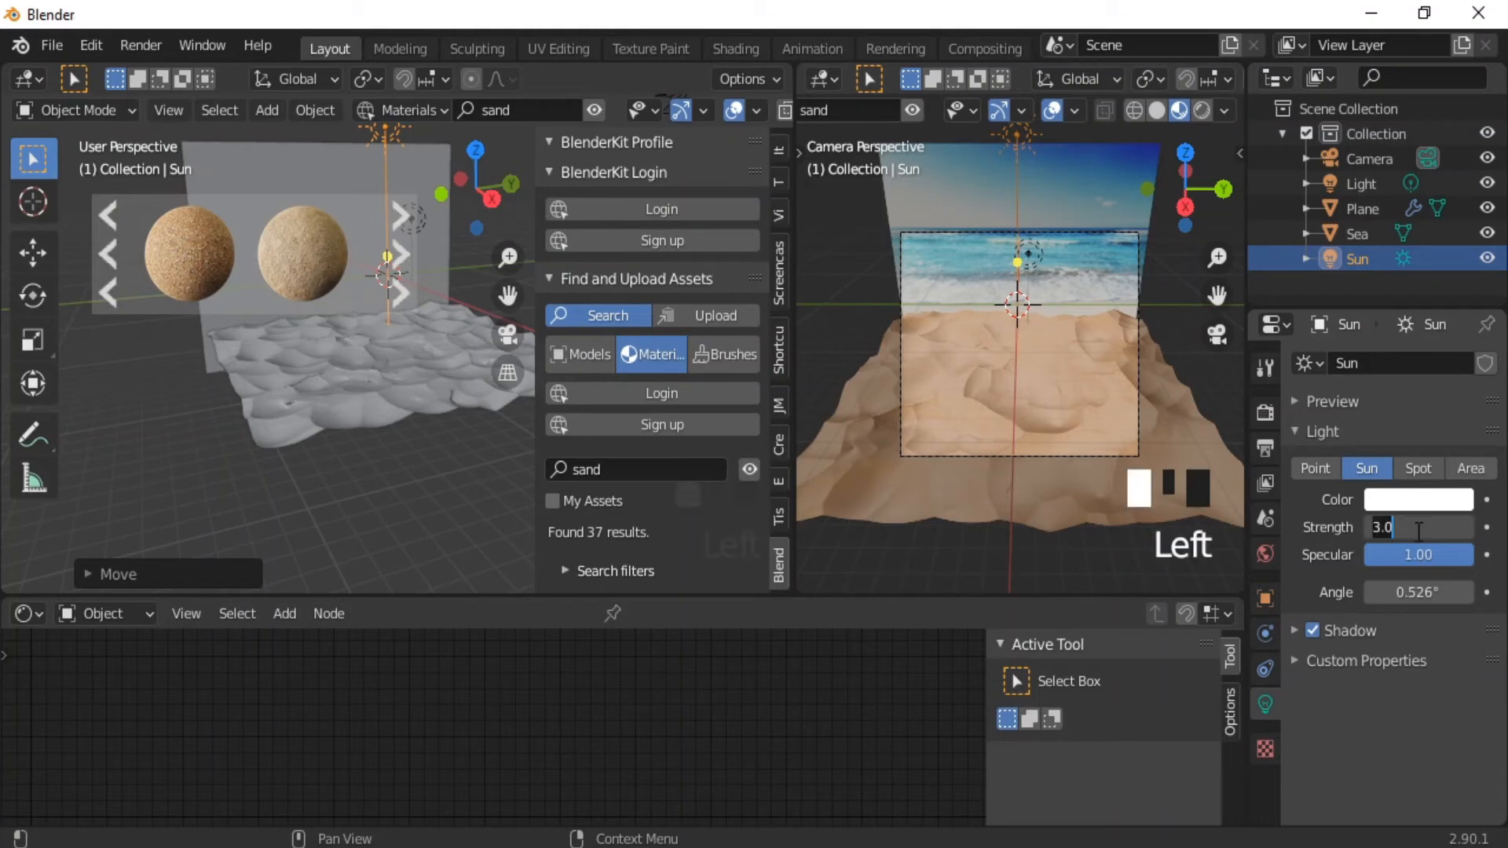
text(4)
key(Return)
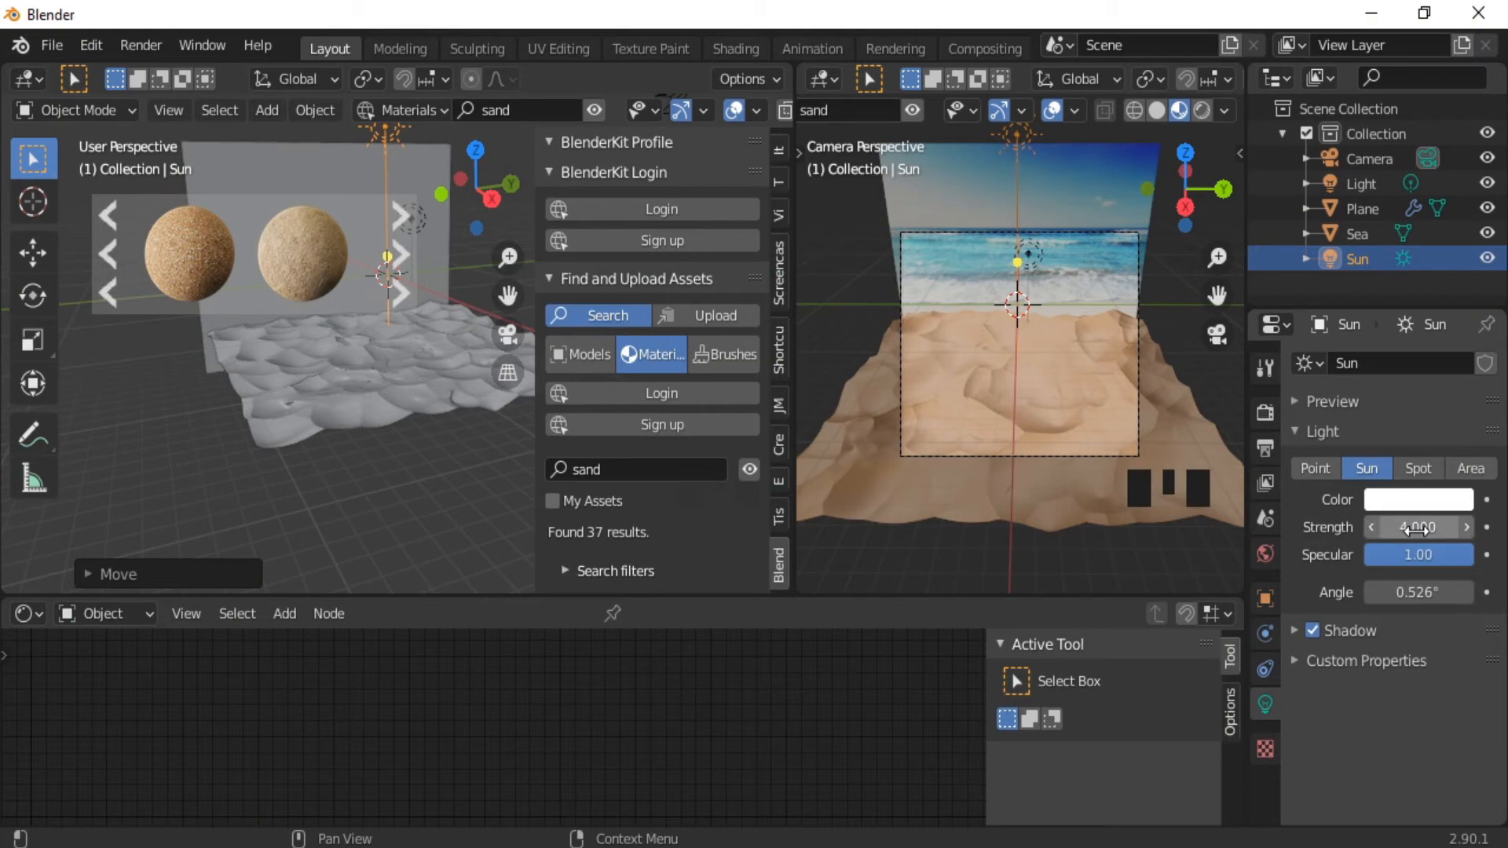
click(1050, 110)
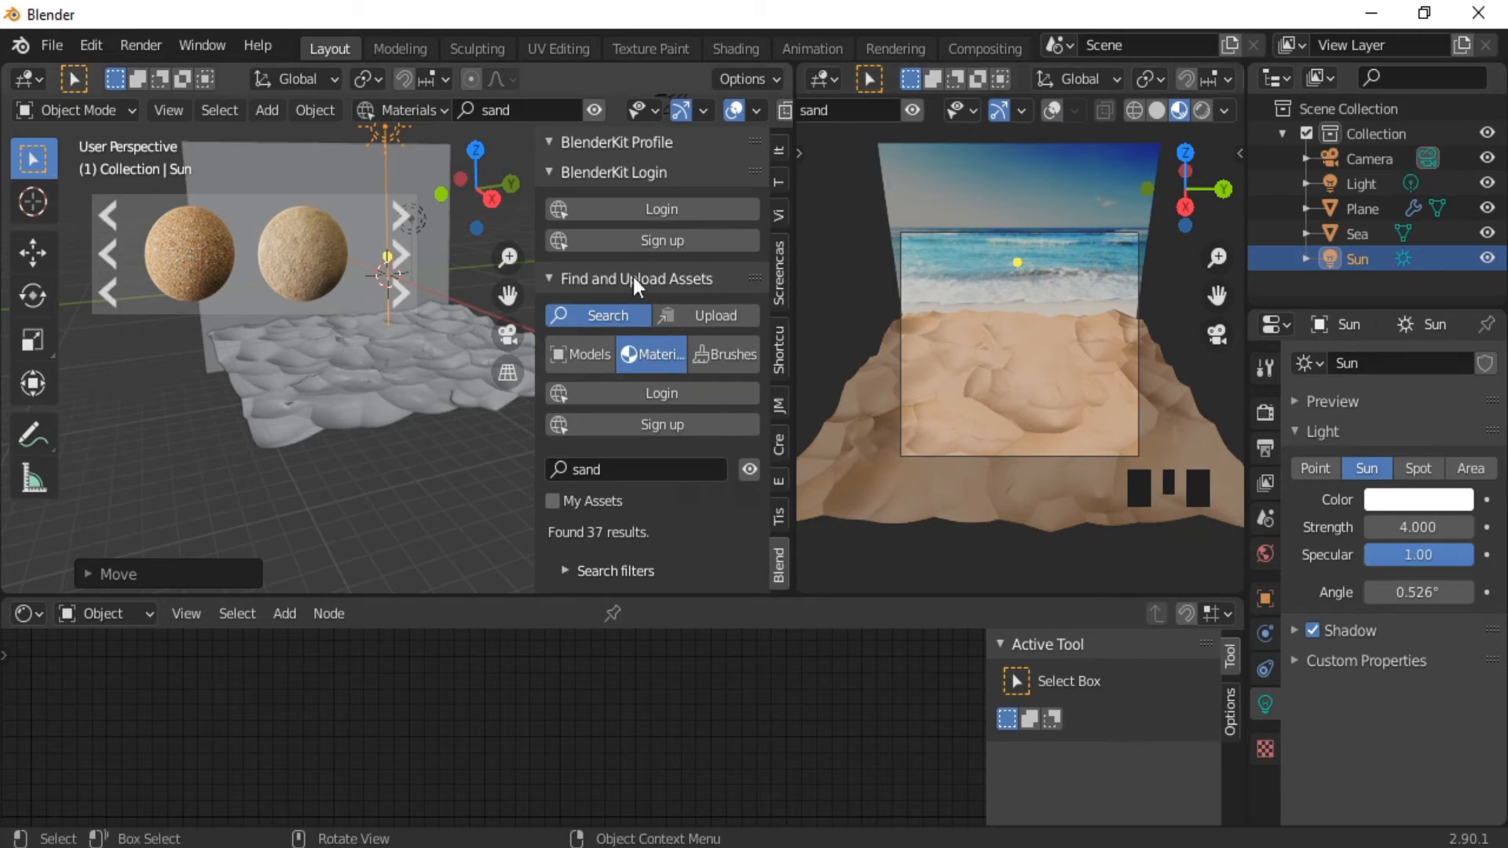
click(1049, 110)
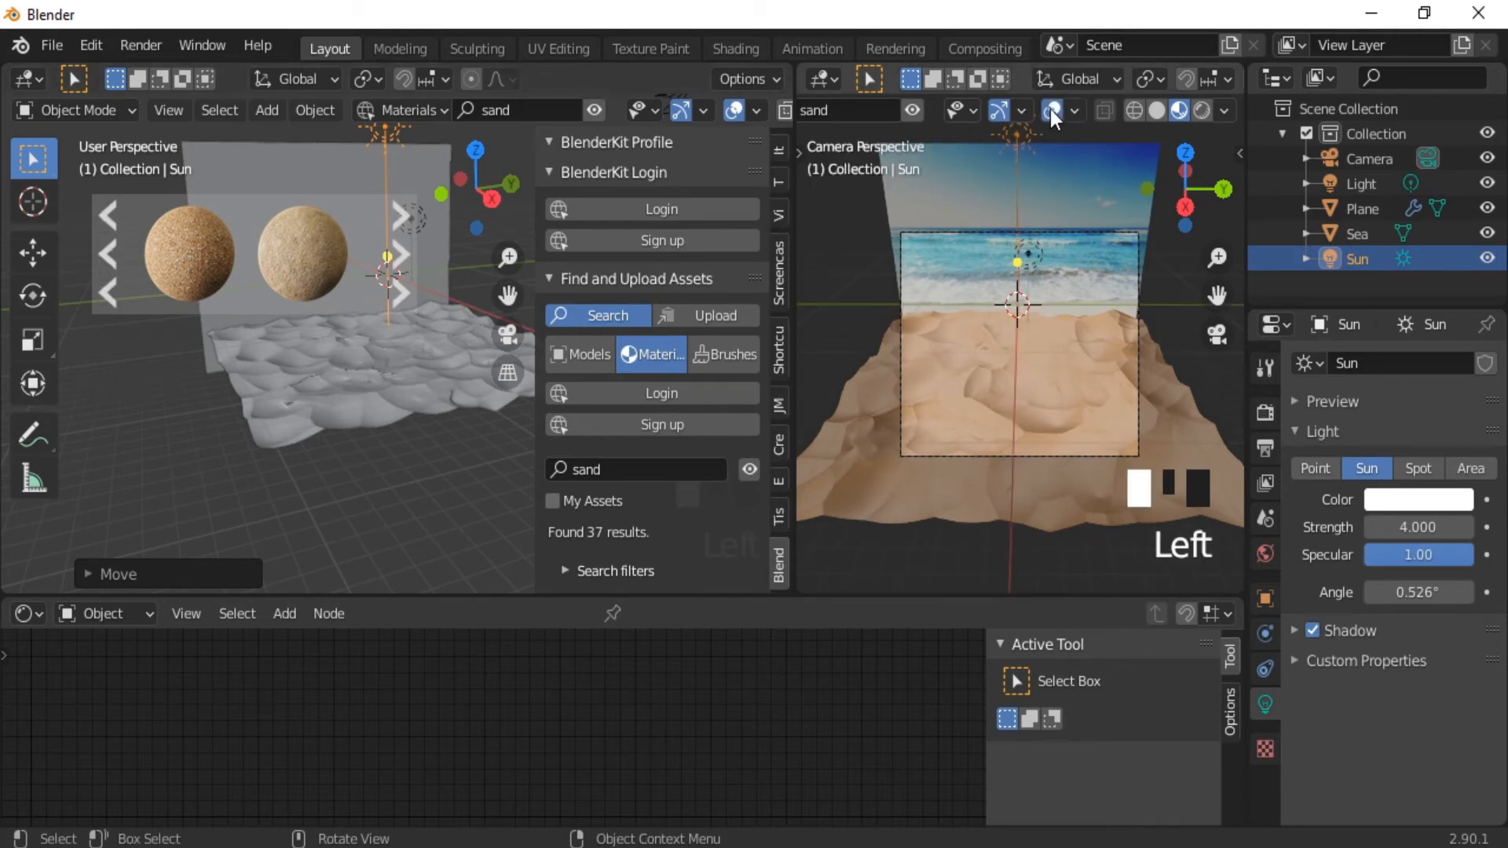
Move the sun light up about 5.7 m along the global Z axis.
key(g)
key(z)
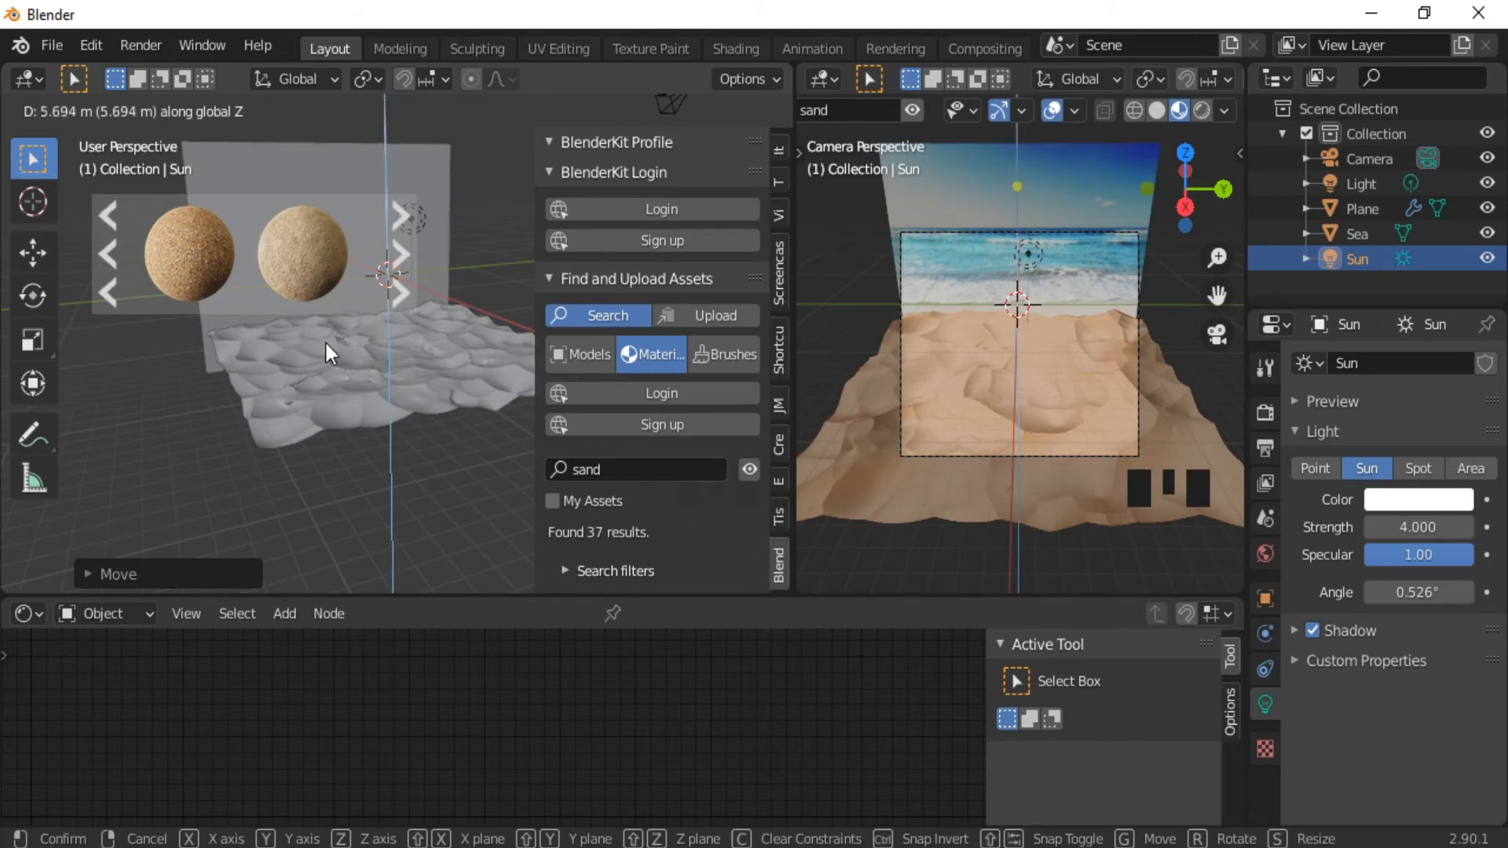
click(325, 342)
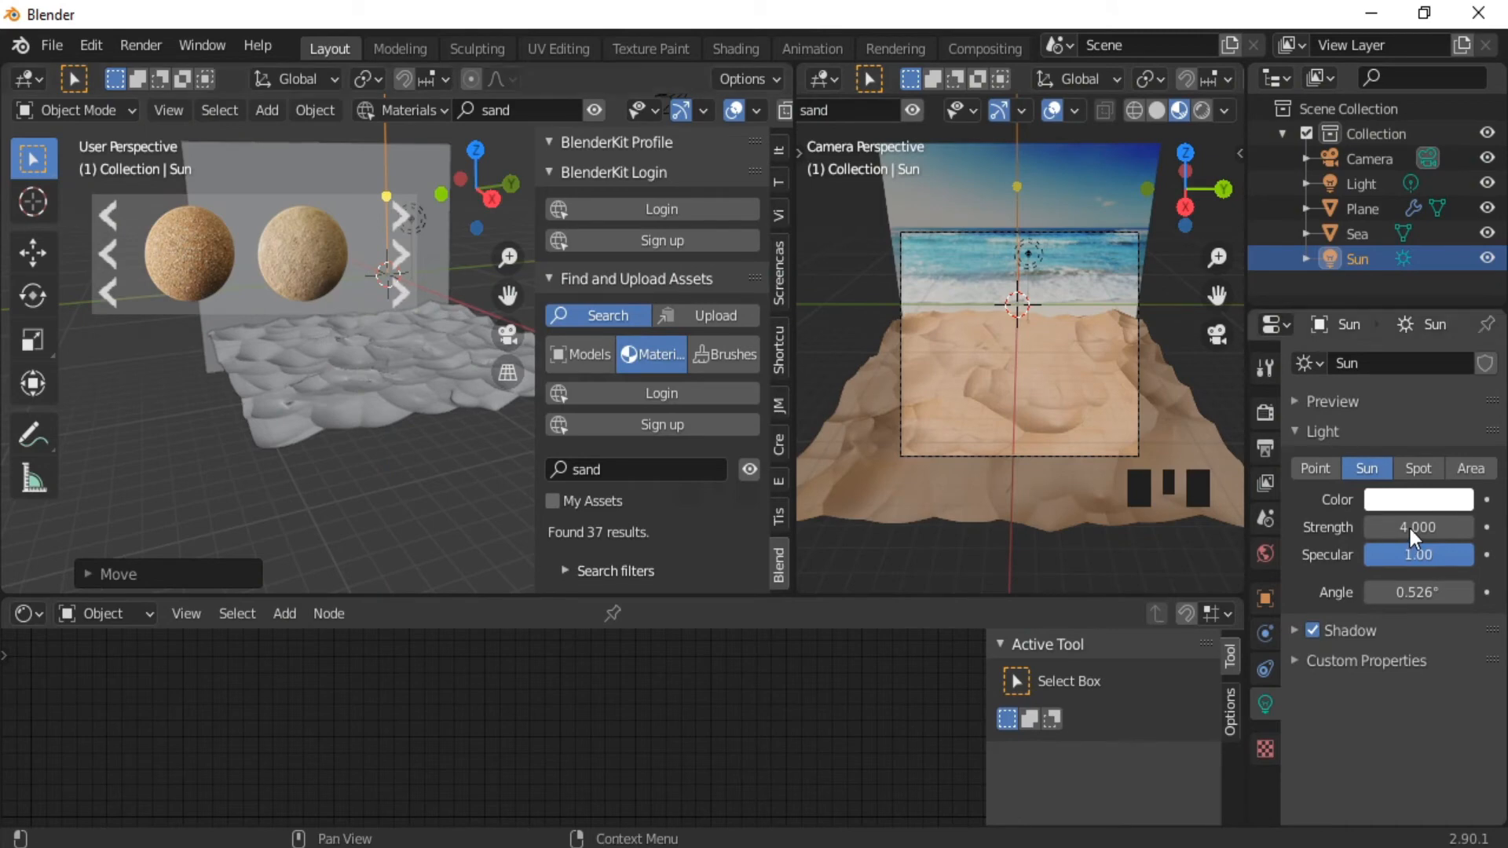
Try a sun light strength of 10 and settle on 15.
click(1410, 528)
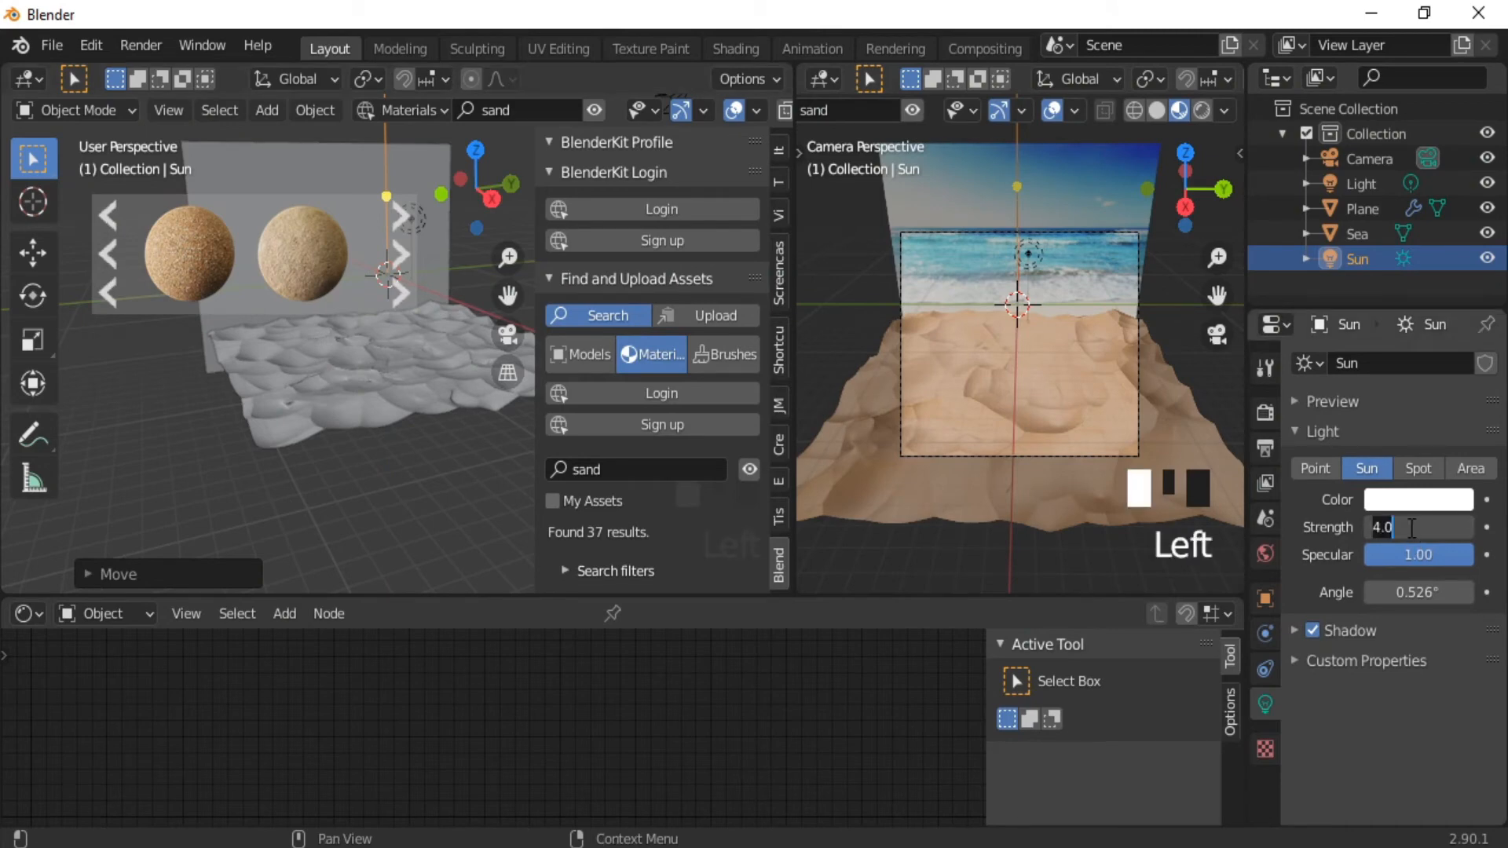
text(10)
key(Return)
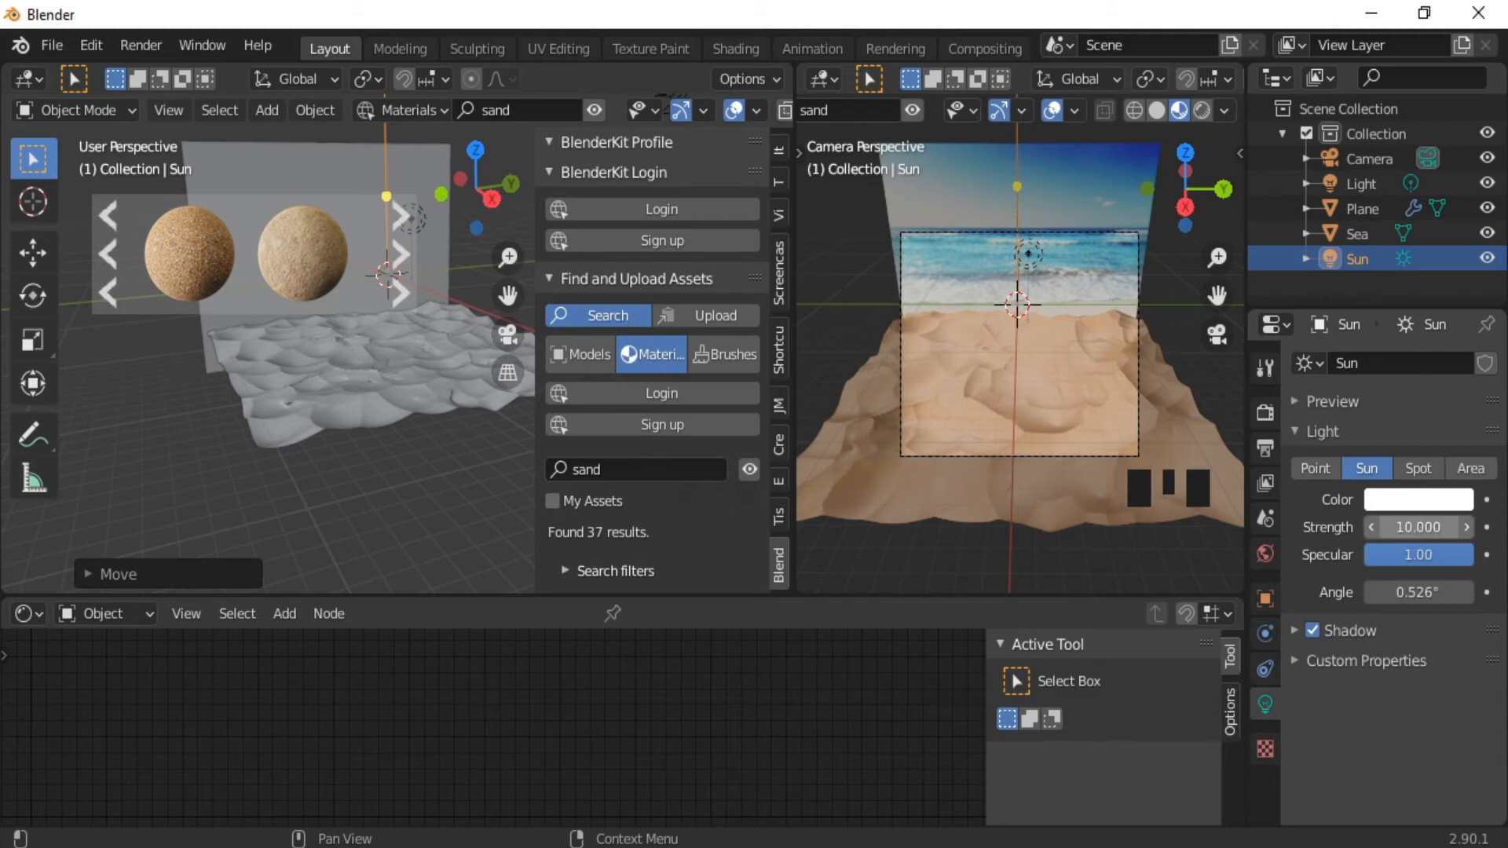
click(1410, 528)
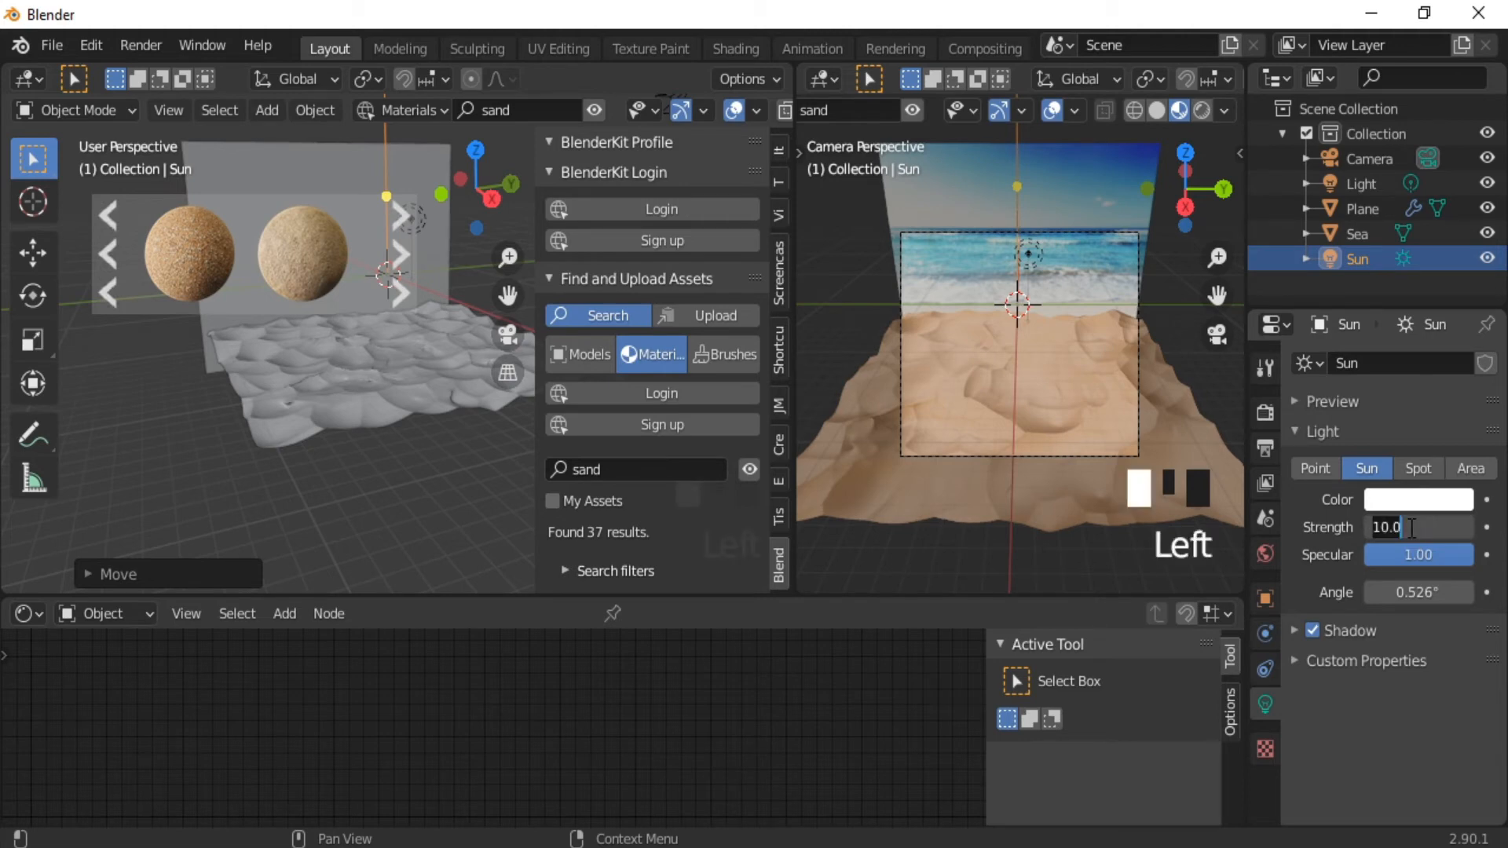
text(15)
key(Return)
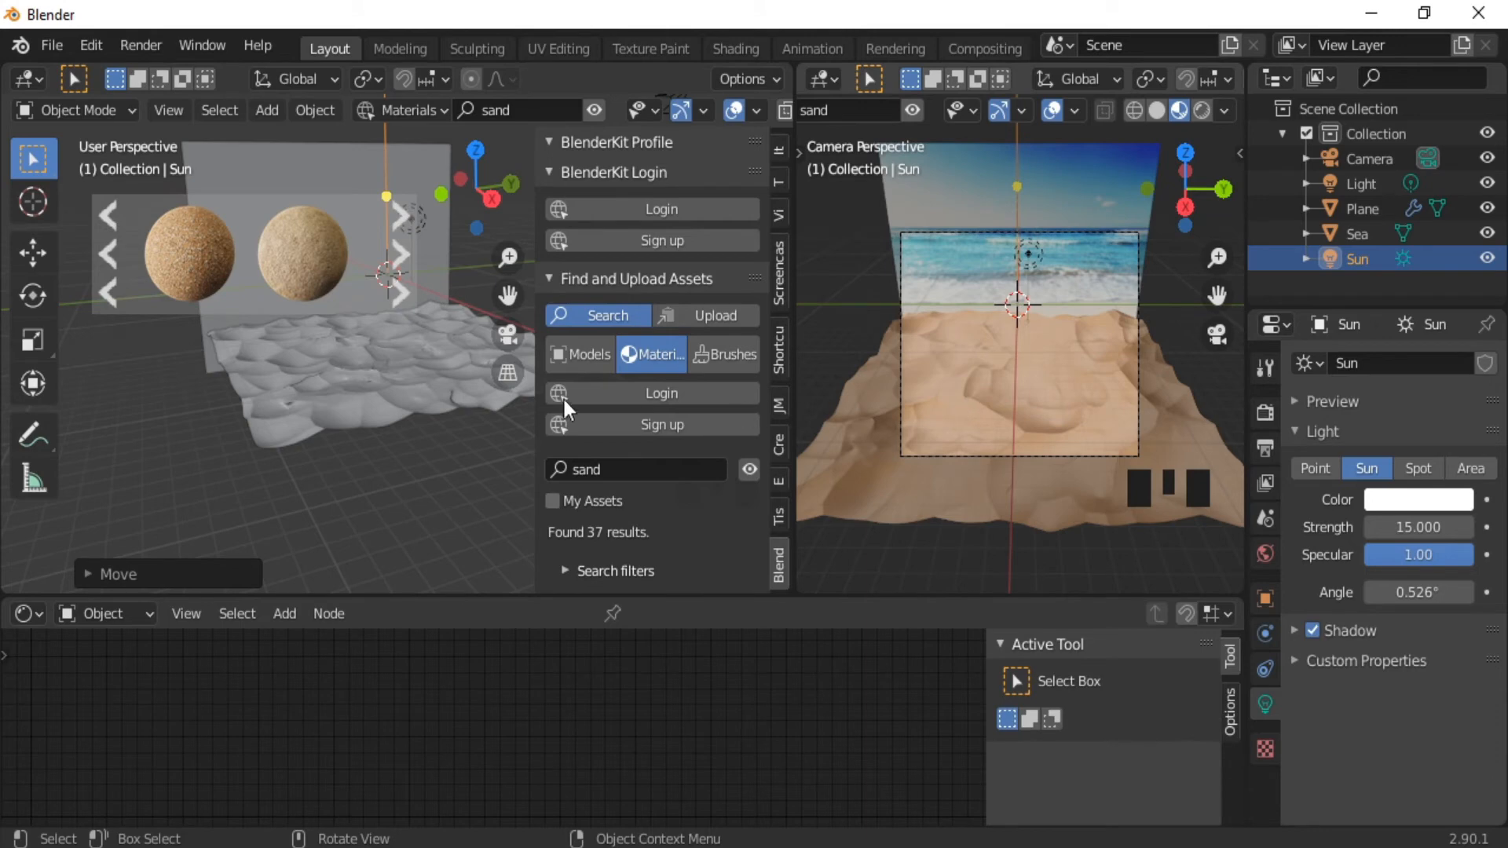
Select the terrain, look at the World shader nodes, and return to the terrain's sand material nodes.
click(389, 380)
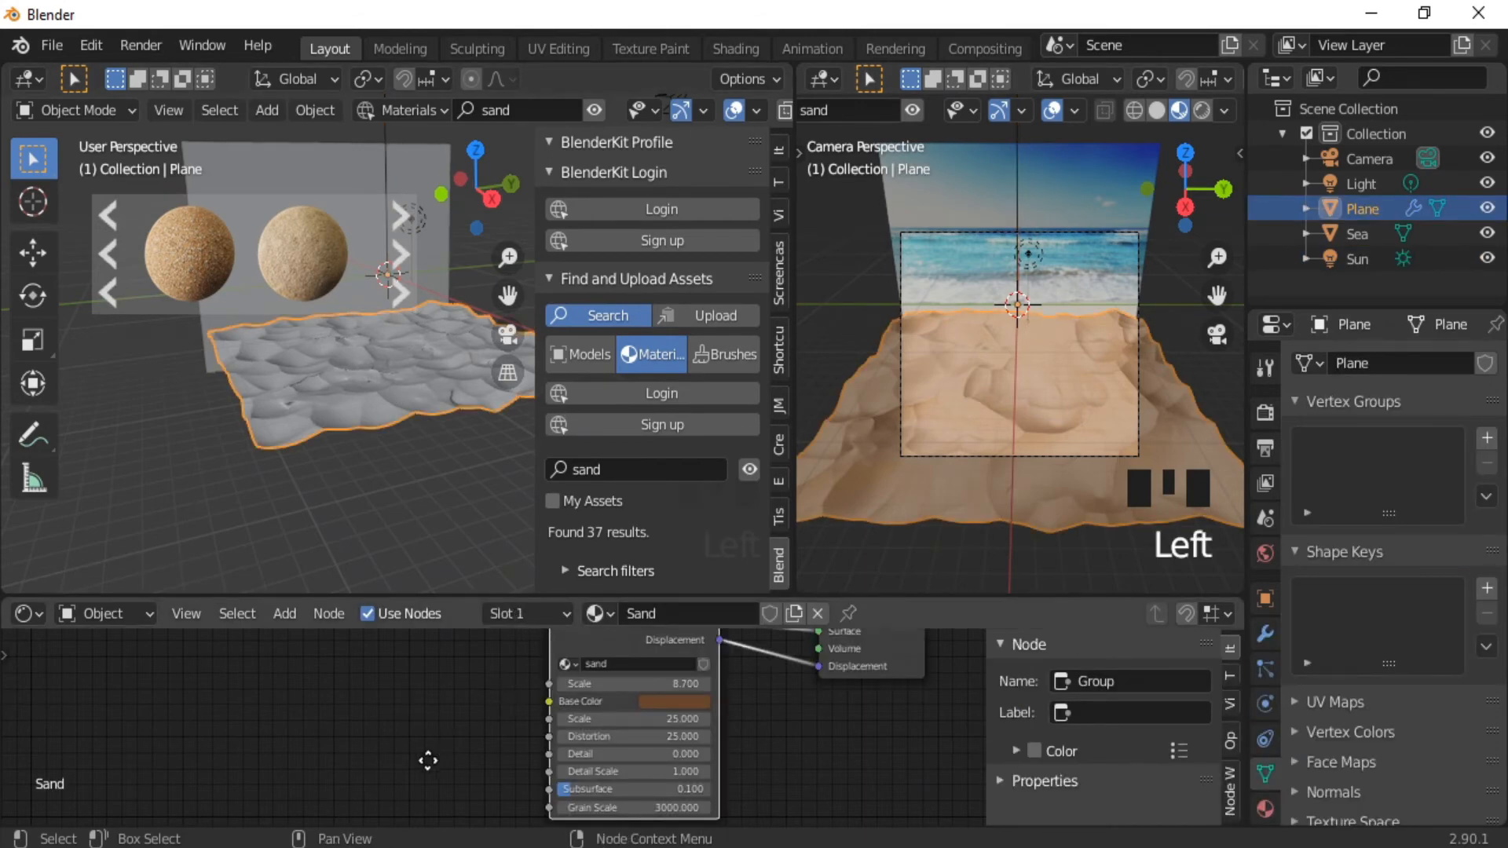
middle_drag(493, 681, 393, 775)
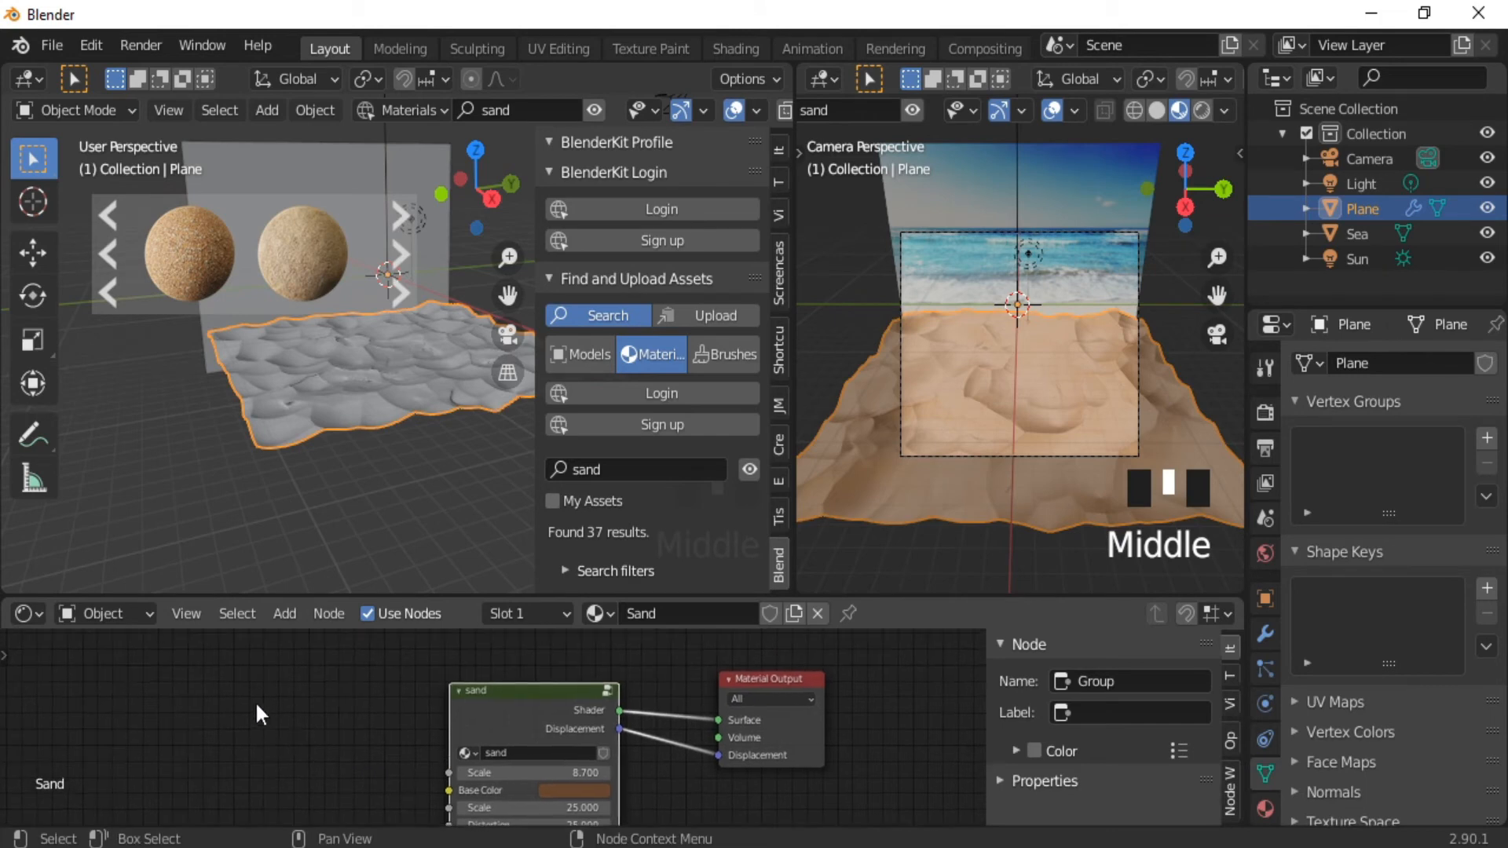
click(150, 620)
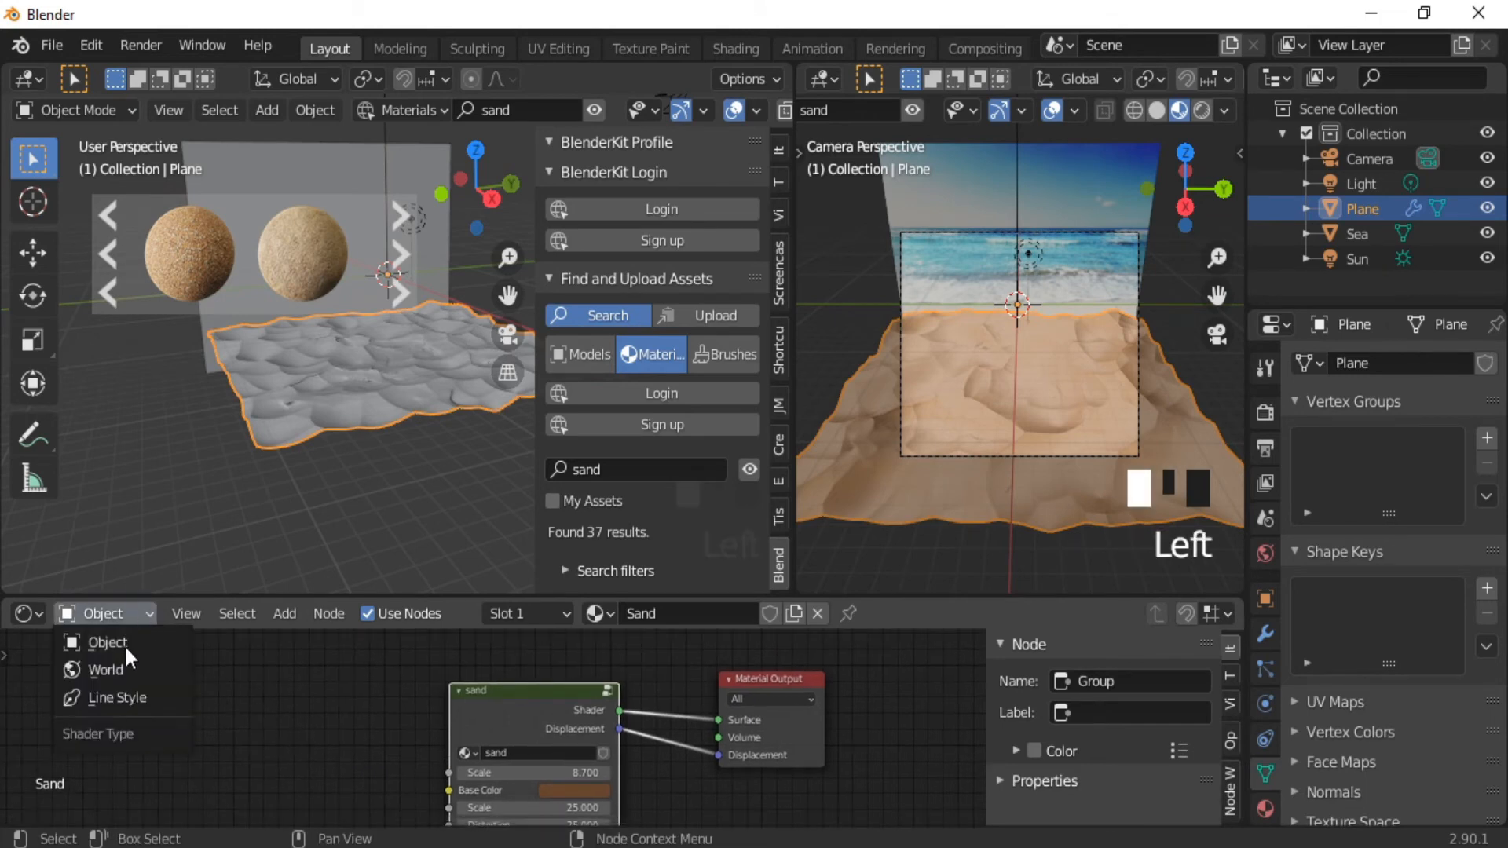
click(102, 670)
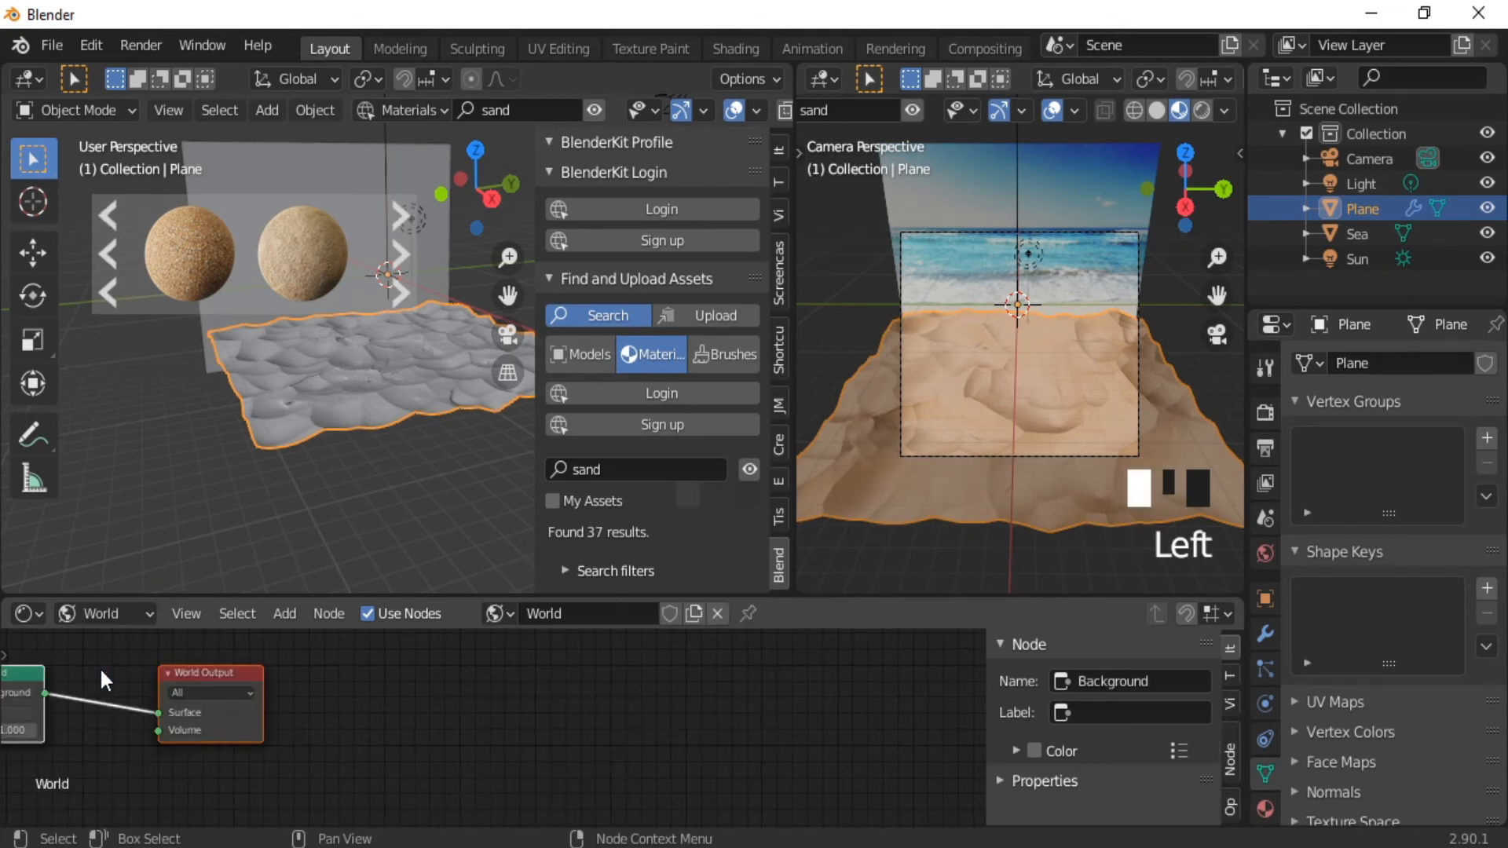
middle_drag(295, 737, 534, 736)
click(146, 617)
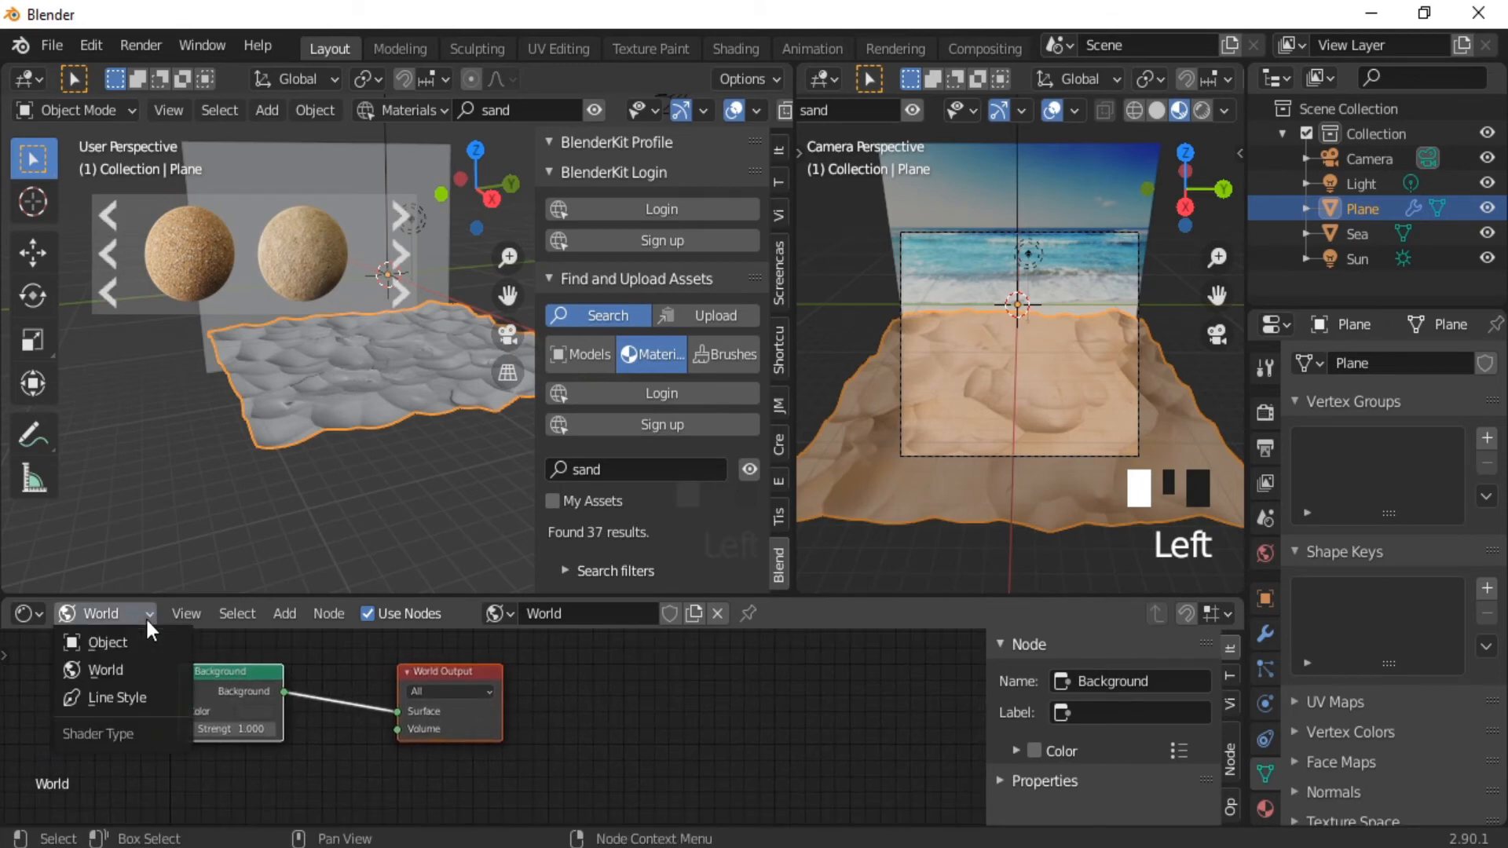
click(105, 642)
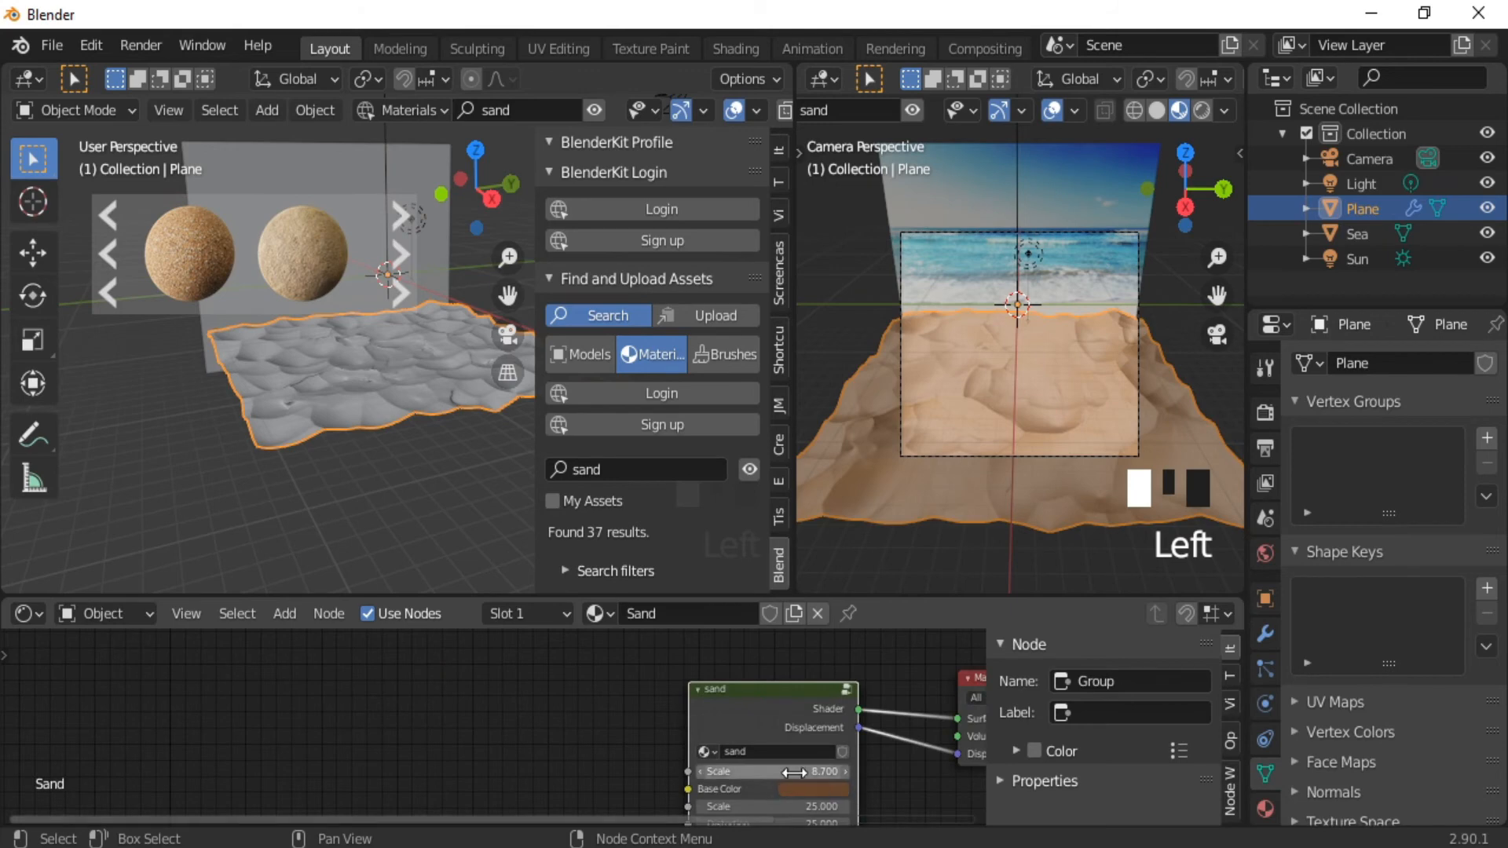
middle_drag(885, 768, 814, 808)
scroll(780, 788, up, 2)
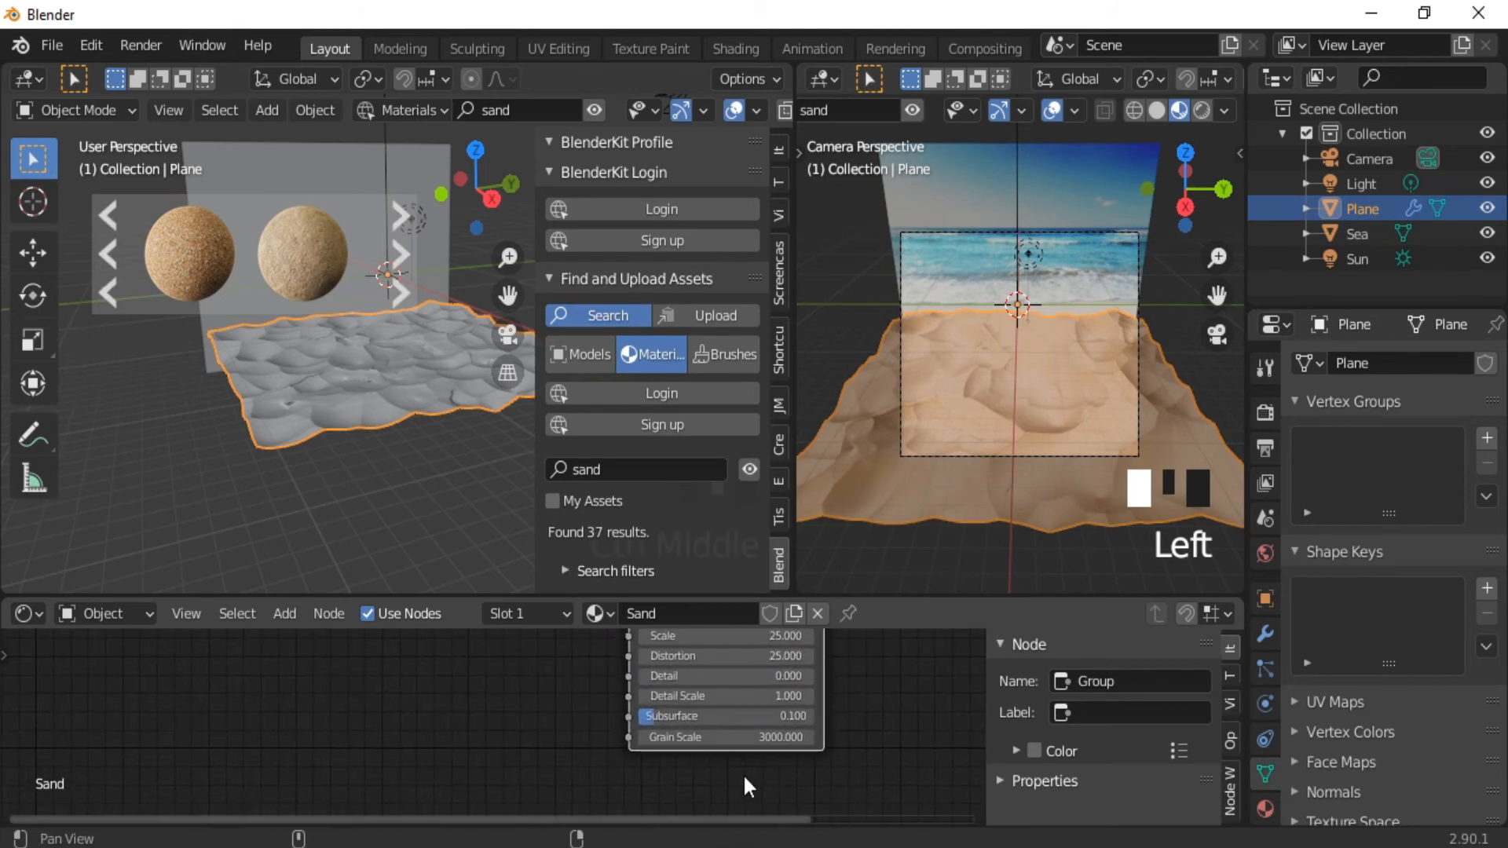
Set the sand group node's Scale below Base Color to 35.
middle_drag(725, 788, 715, 814)
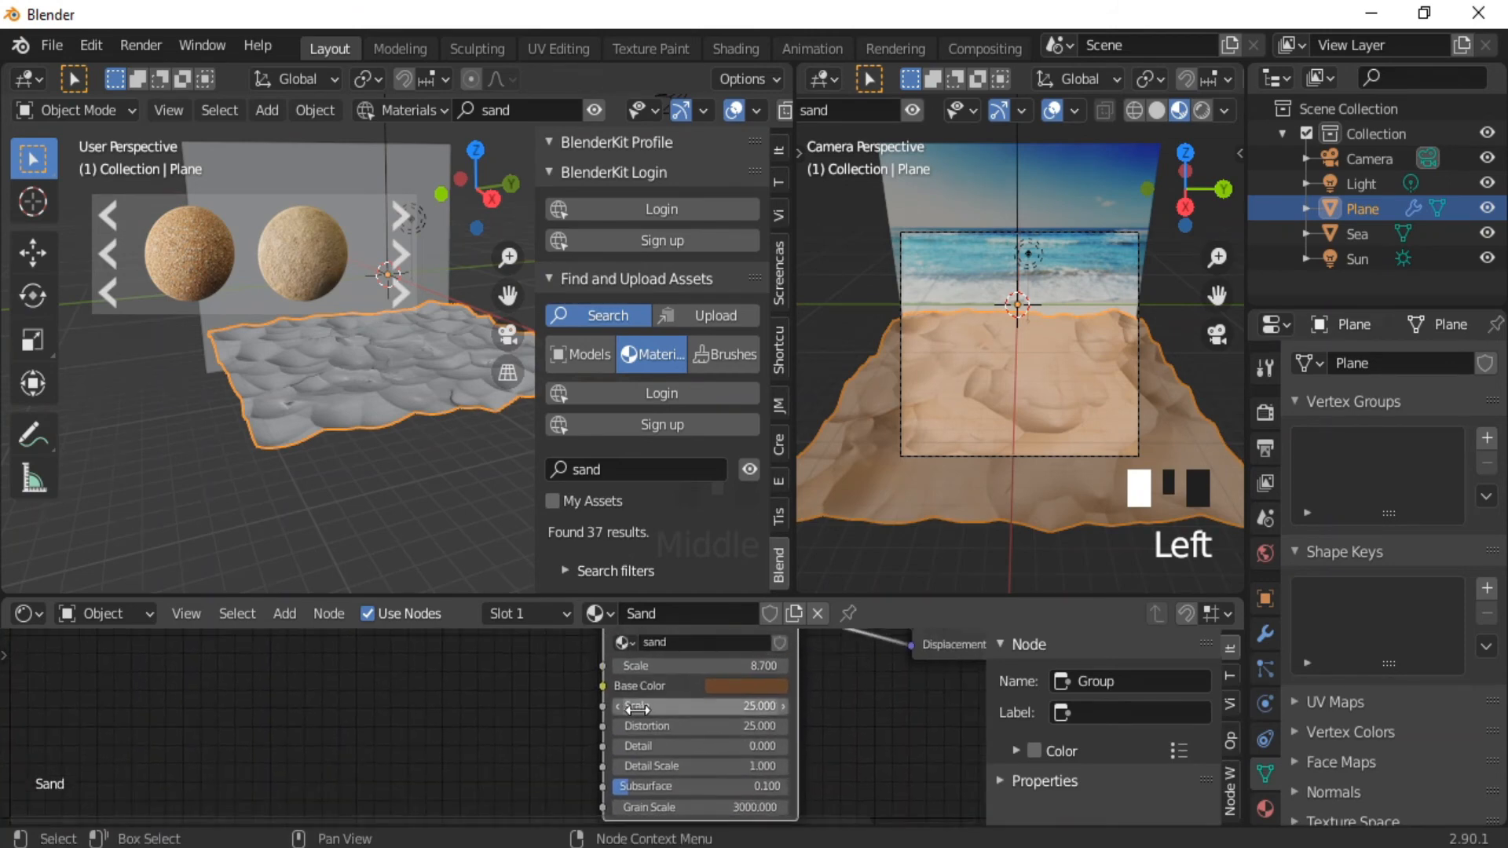
mouse_move(645, 710)
mouse_down()
mouse_move(679, 710)
mouse_move(645, 710)
mouse_up()
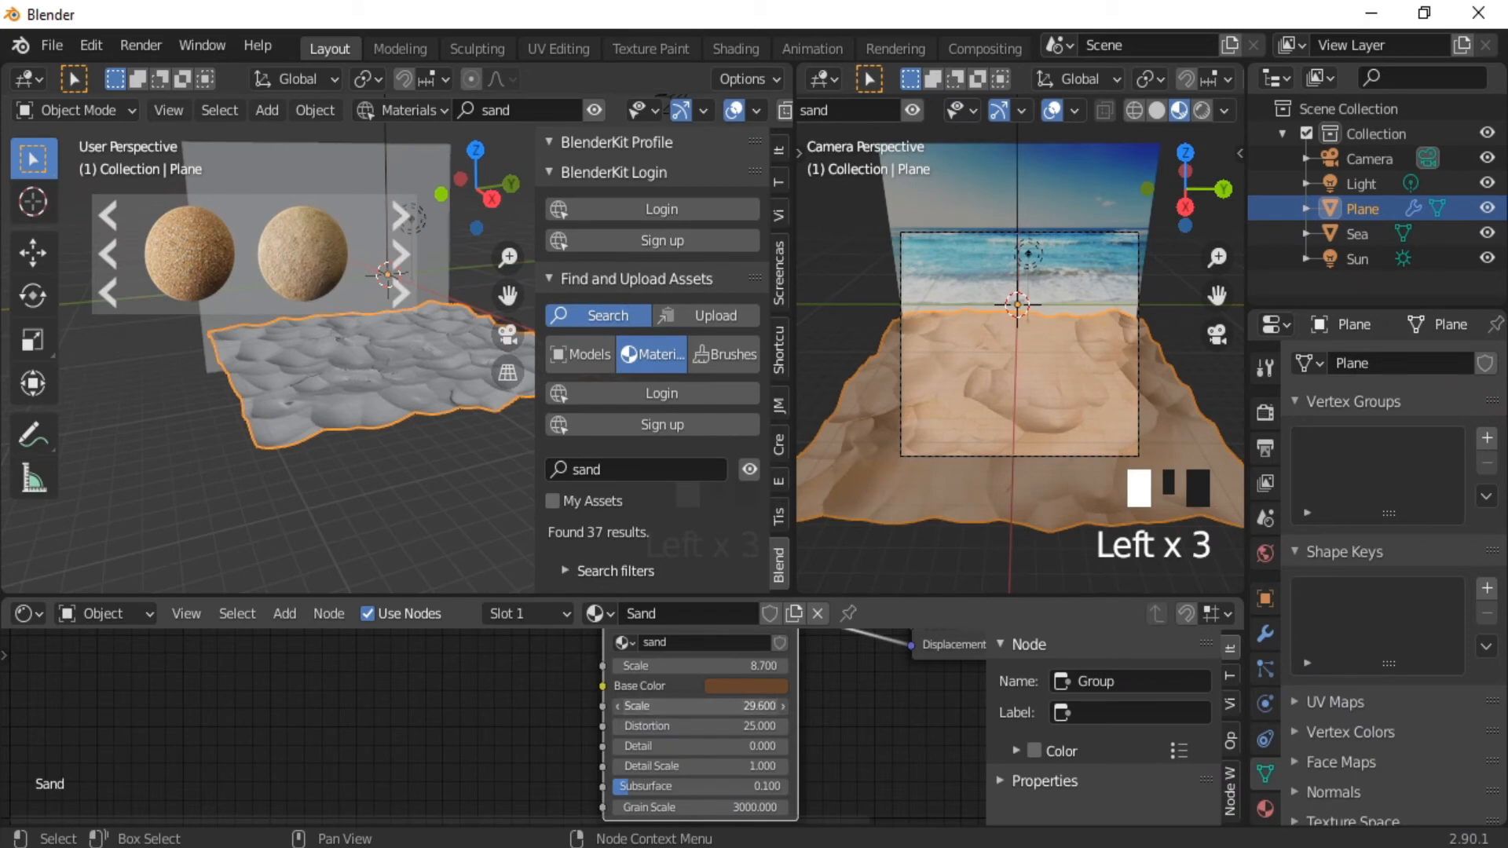
click(646, 710)
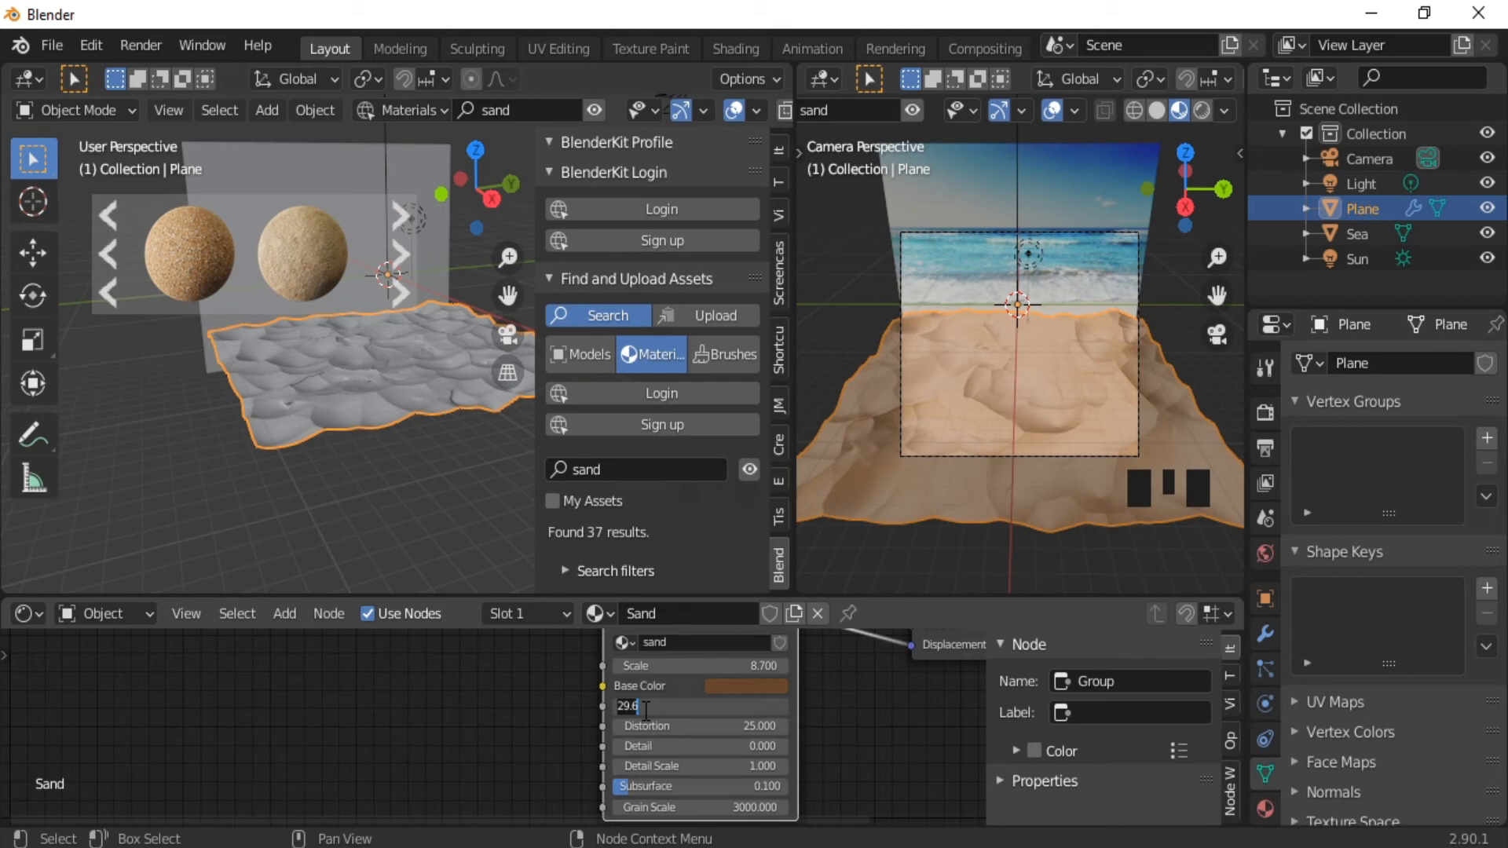
text(35)
key(Return)
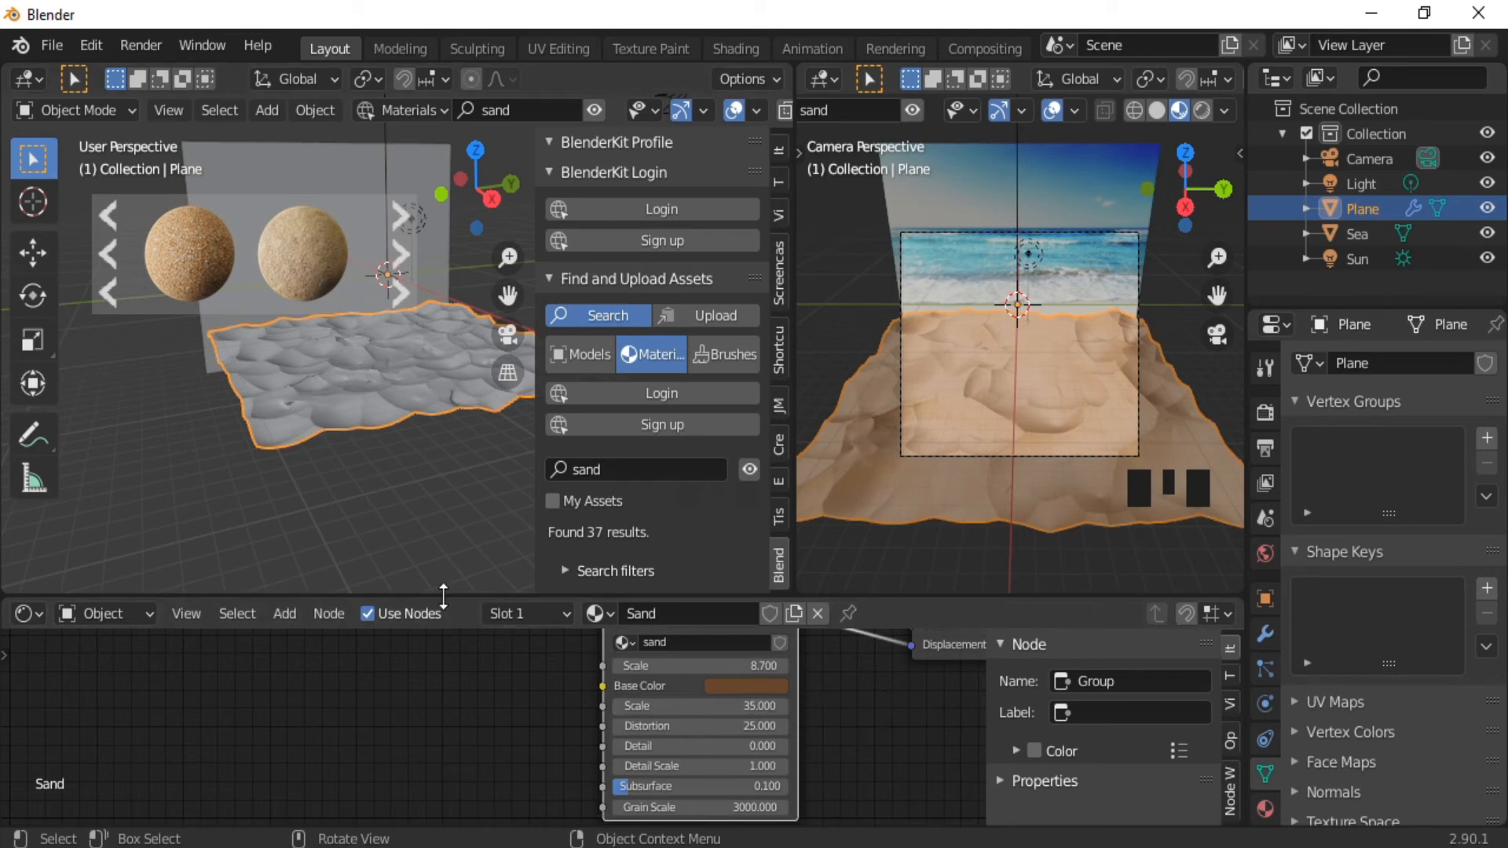
Enlarge the 3D viewports and search BlenderKit's free models for "chair".
drag(452, 754, 452, 777)
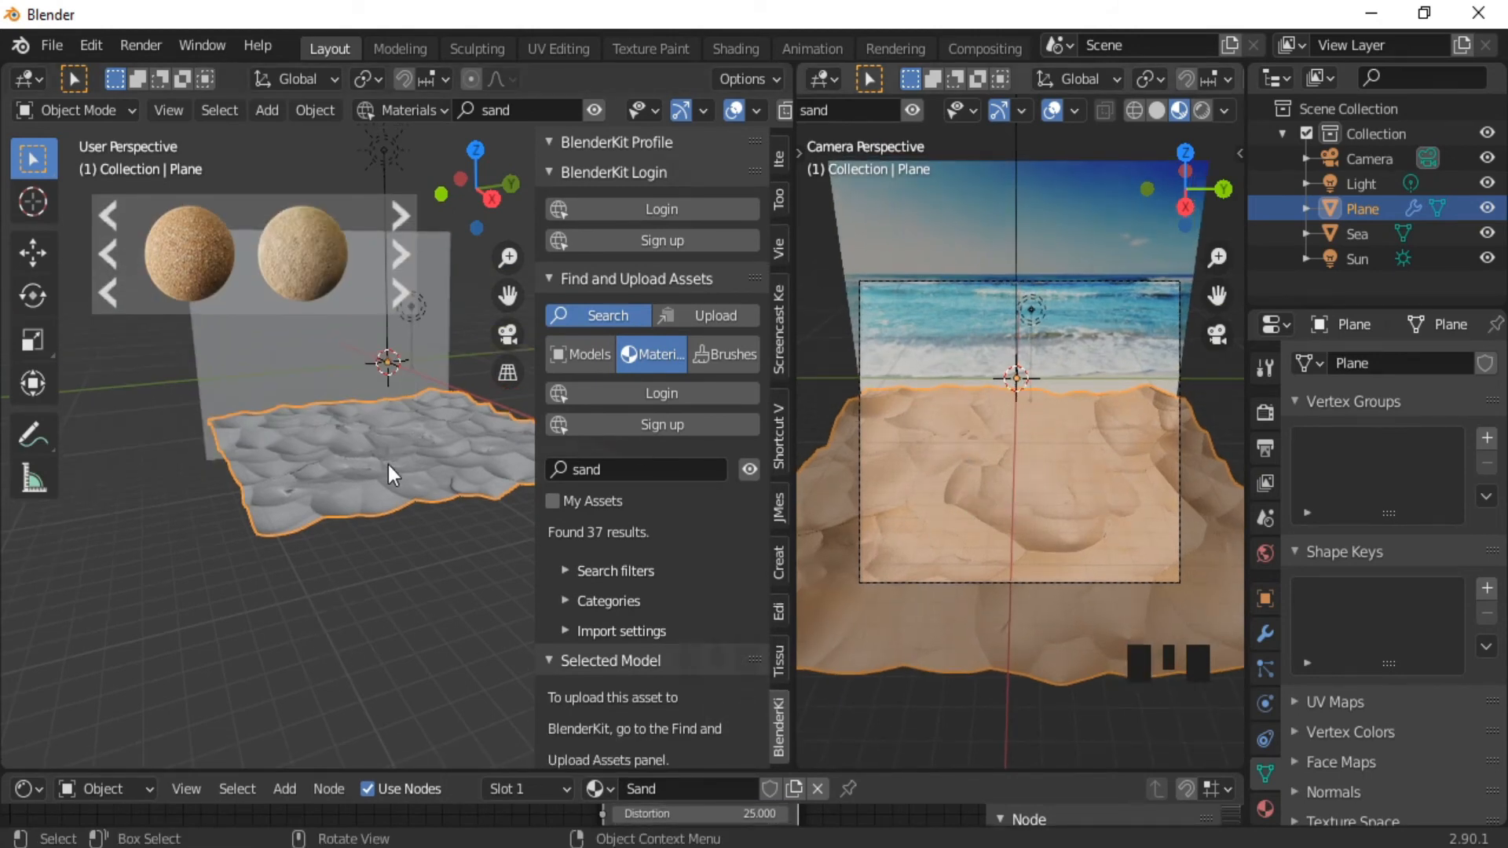
click(583, 355)
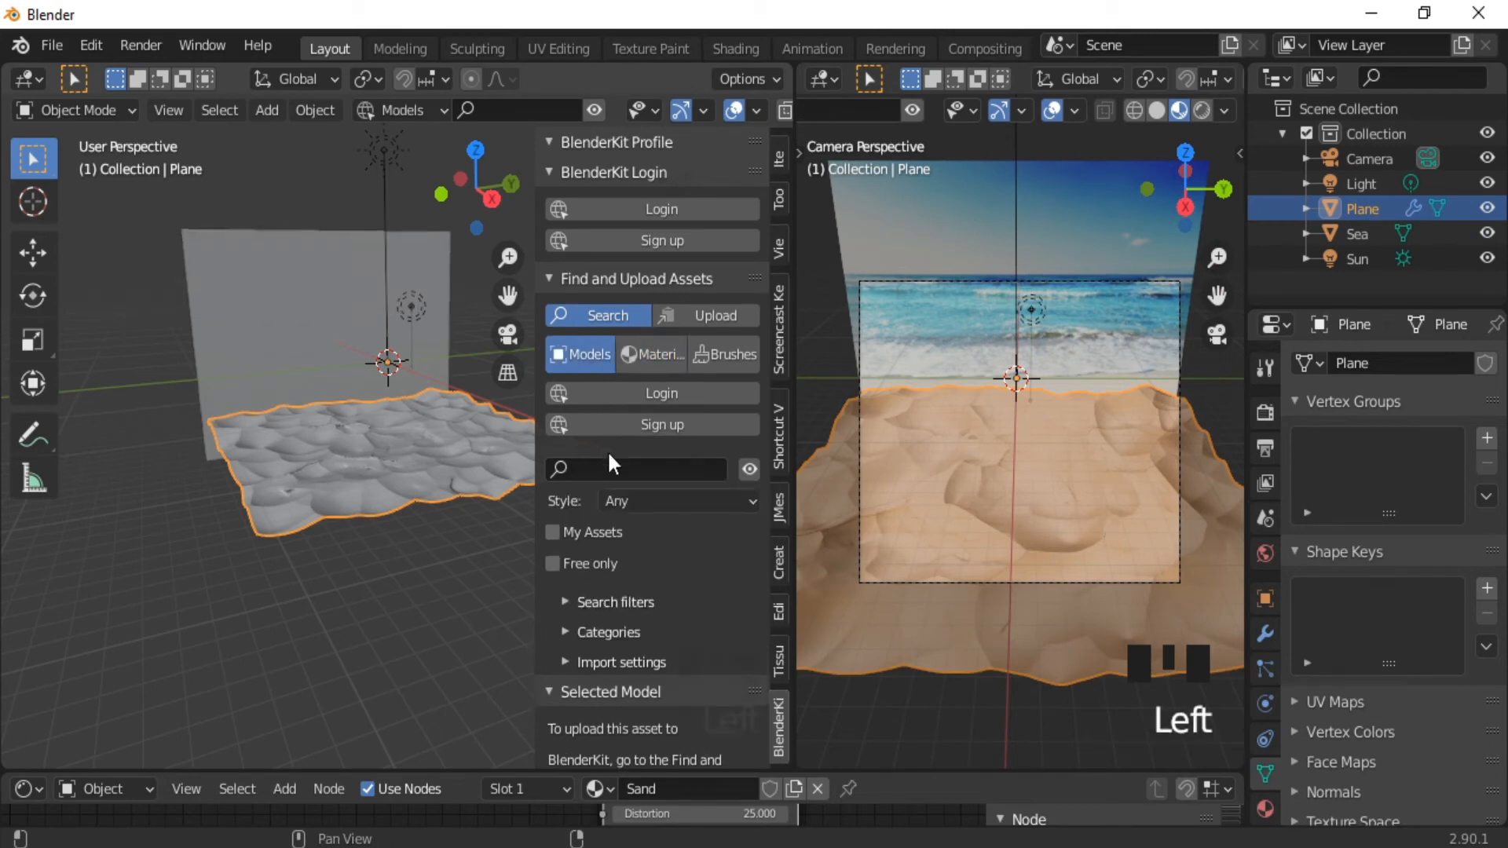
click(553, 563)
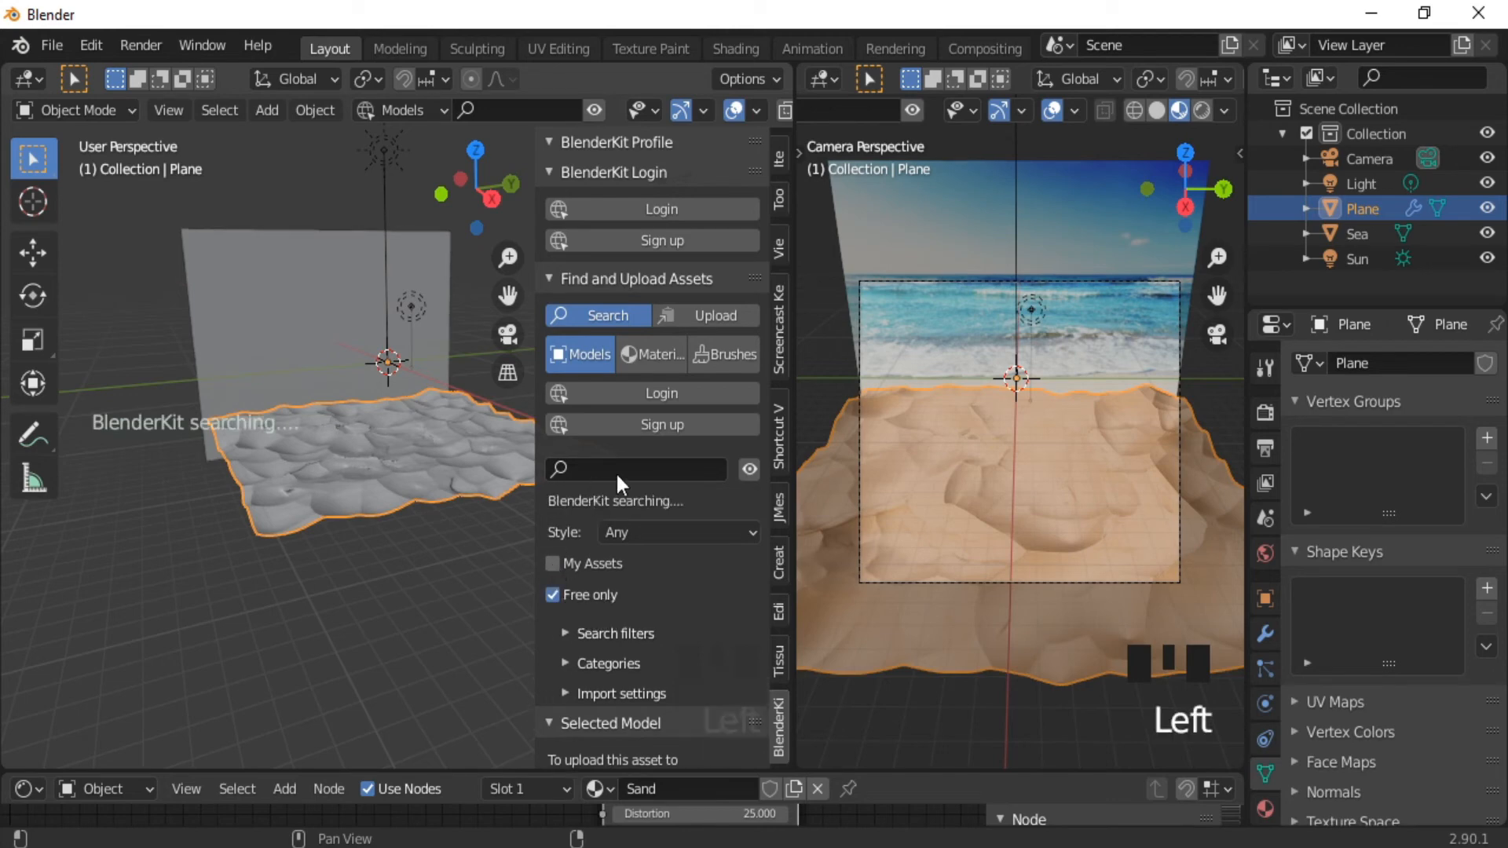
click(636, 469)
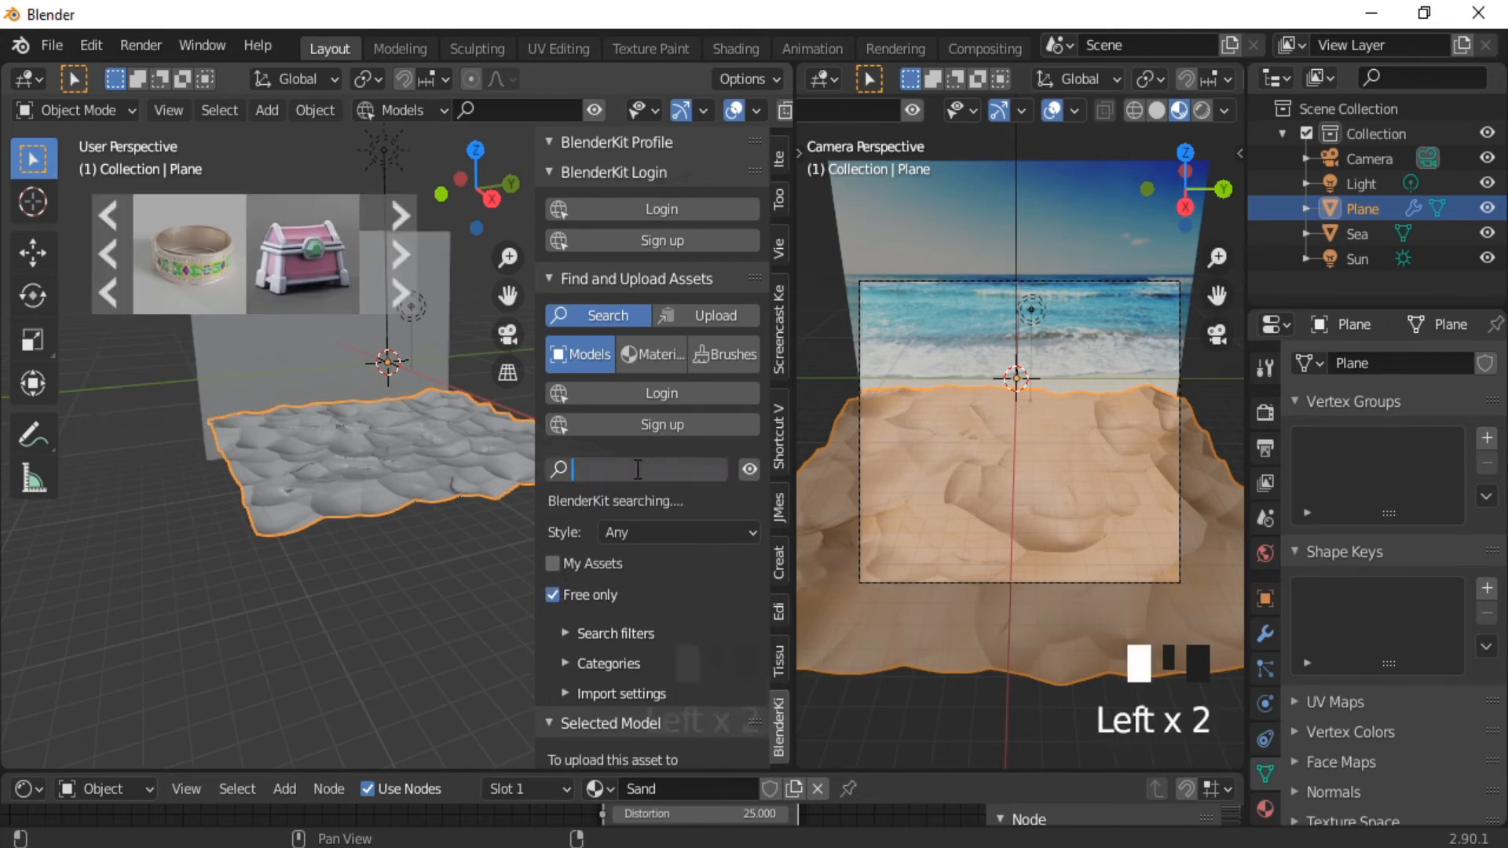
text(ch)
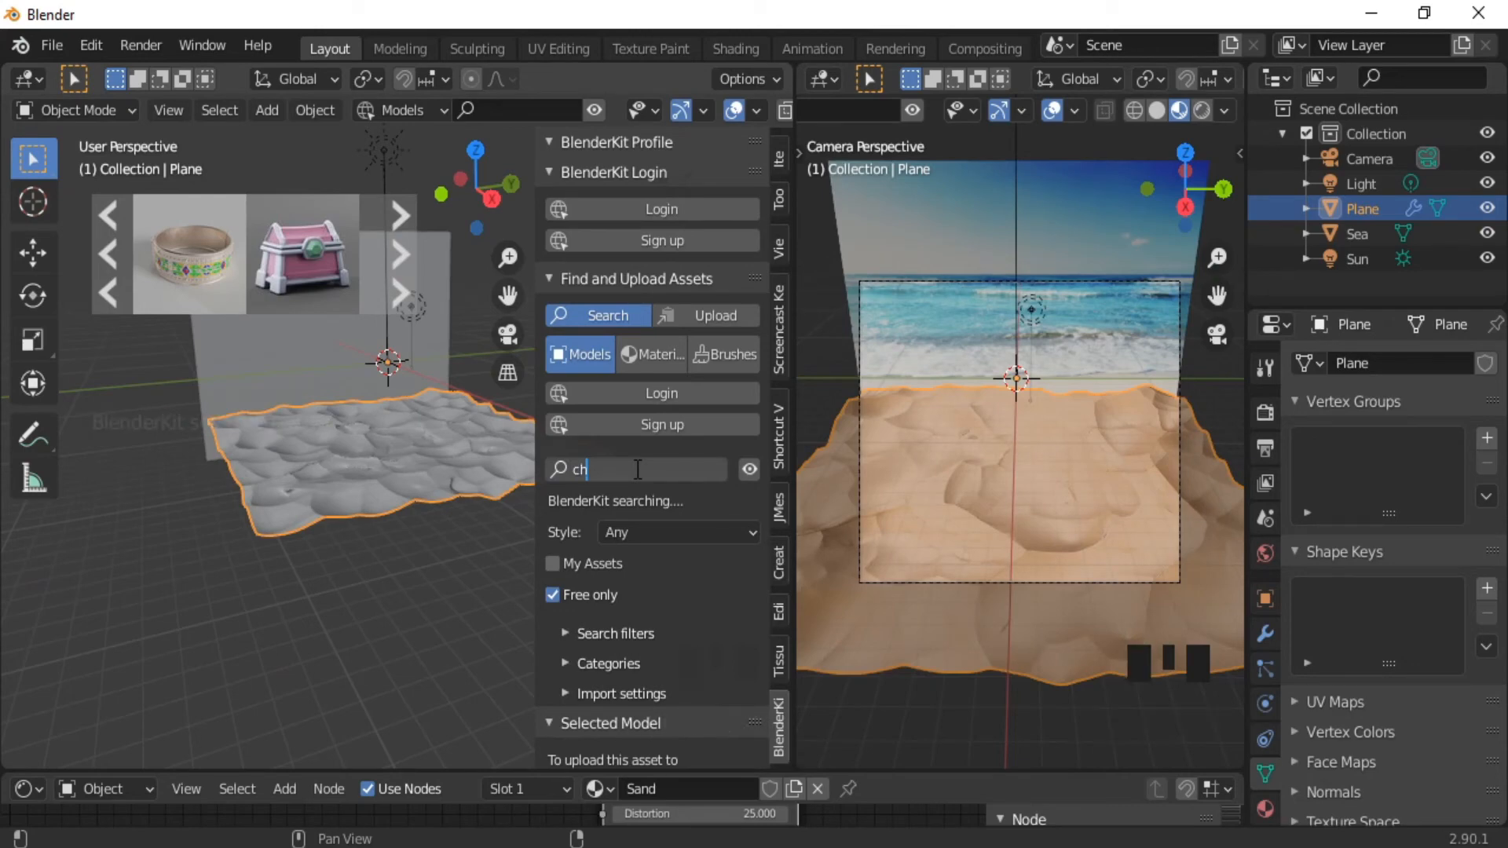
text(air)
key(Return)
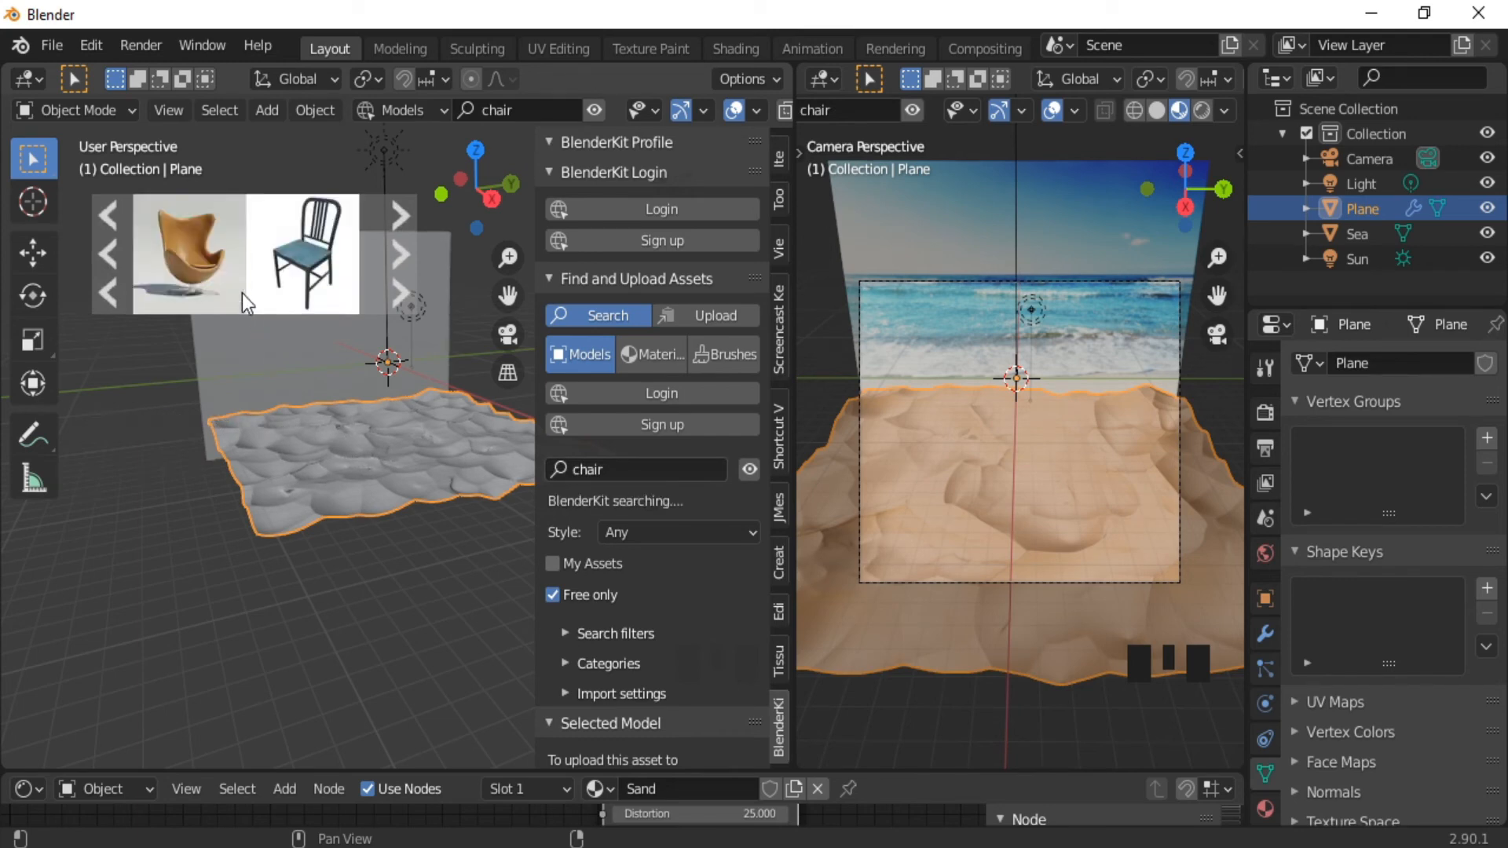
Browse the chair results and import the Steelwood chair model into the scene.
click(399, 247)
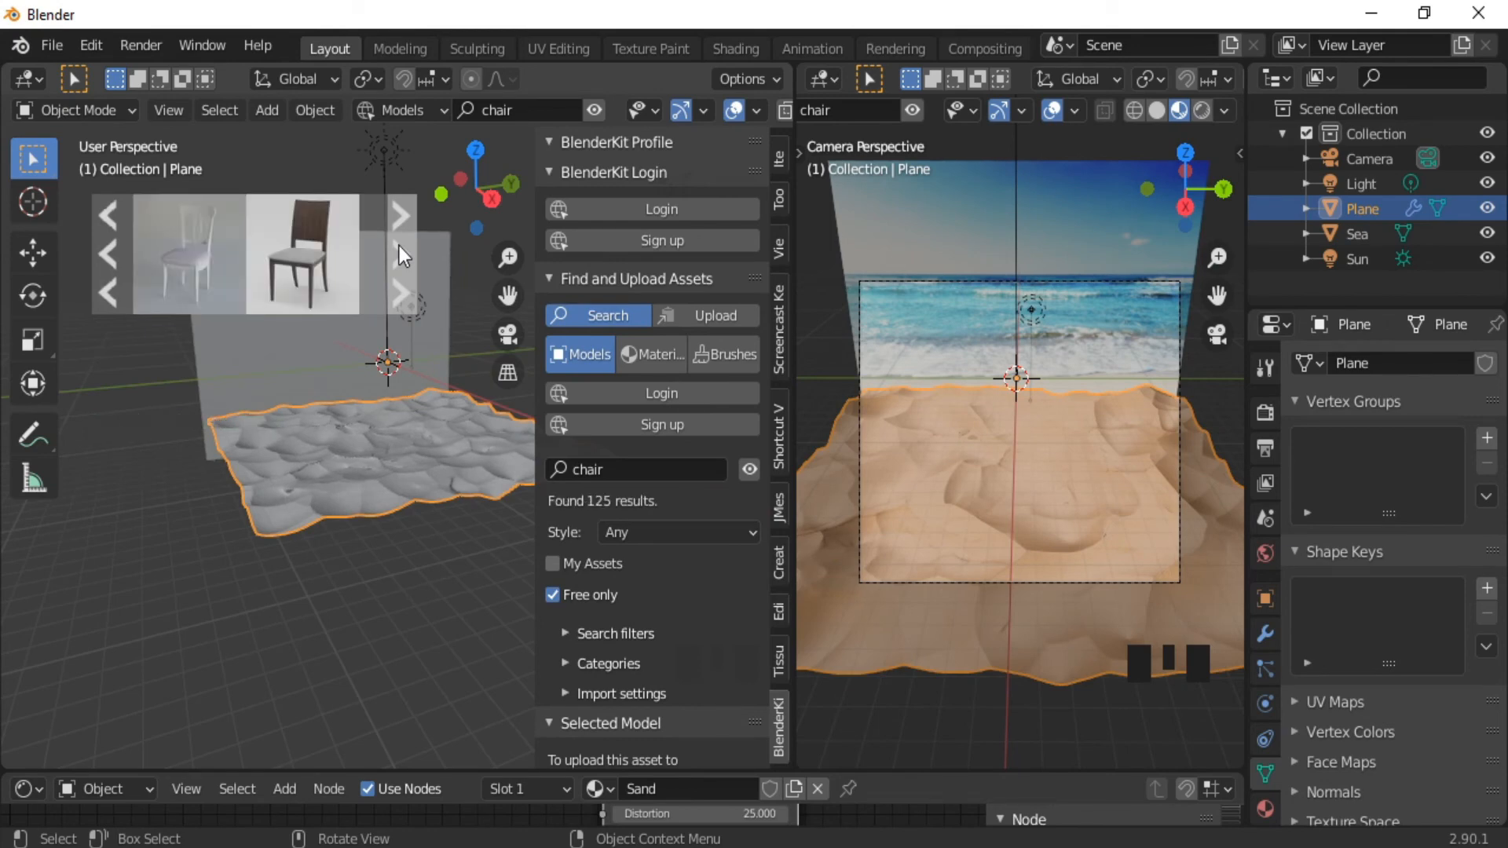
click(397, 246)
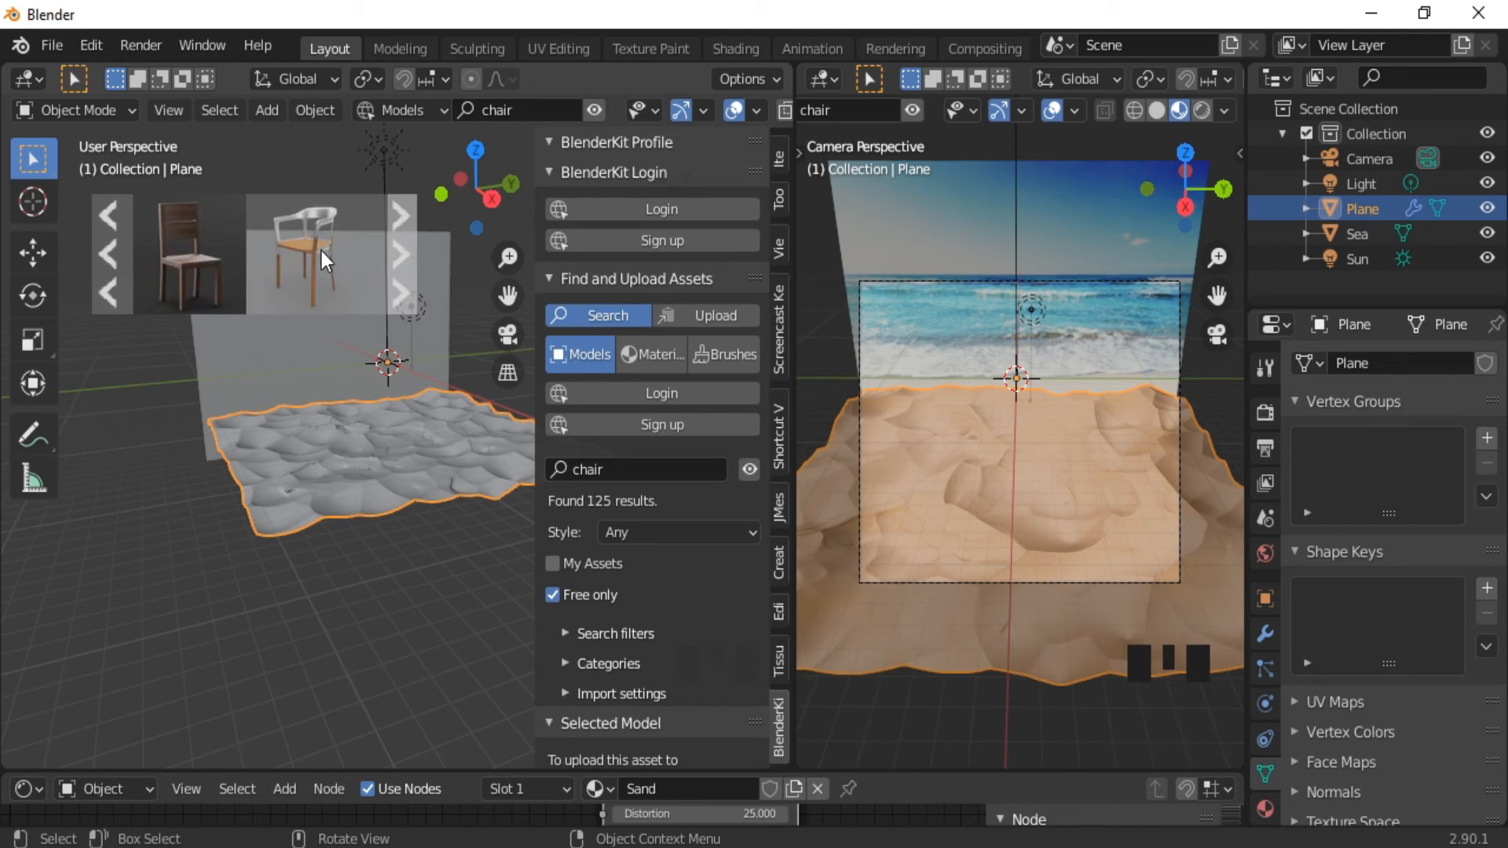
mouse_move(321, 251)
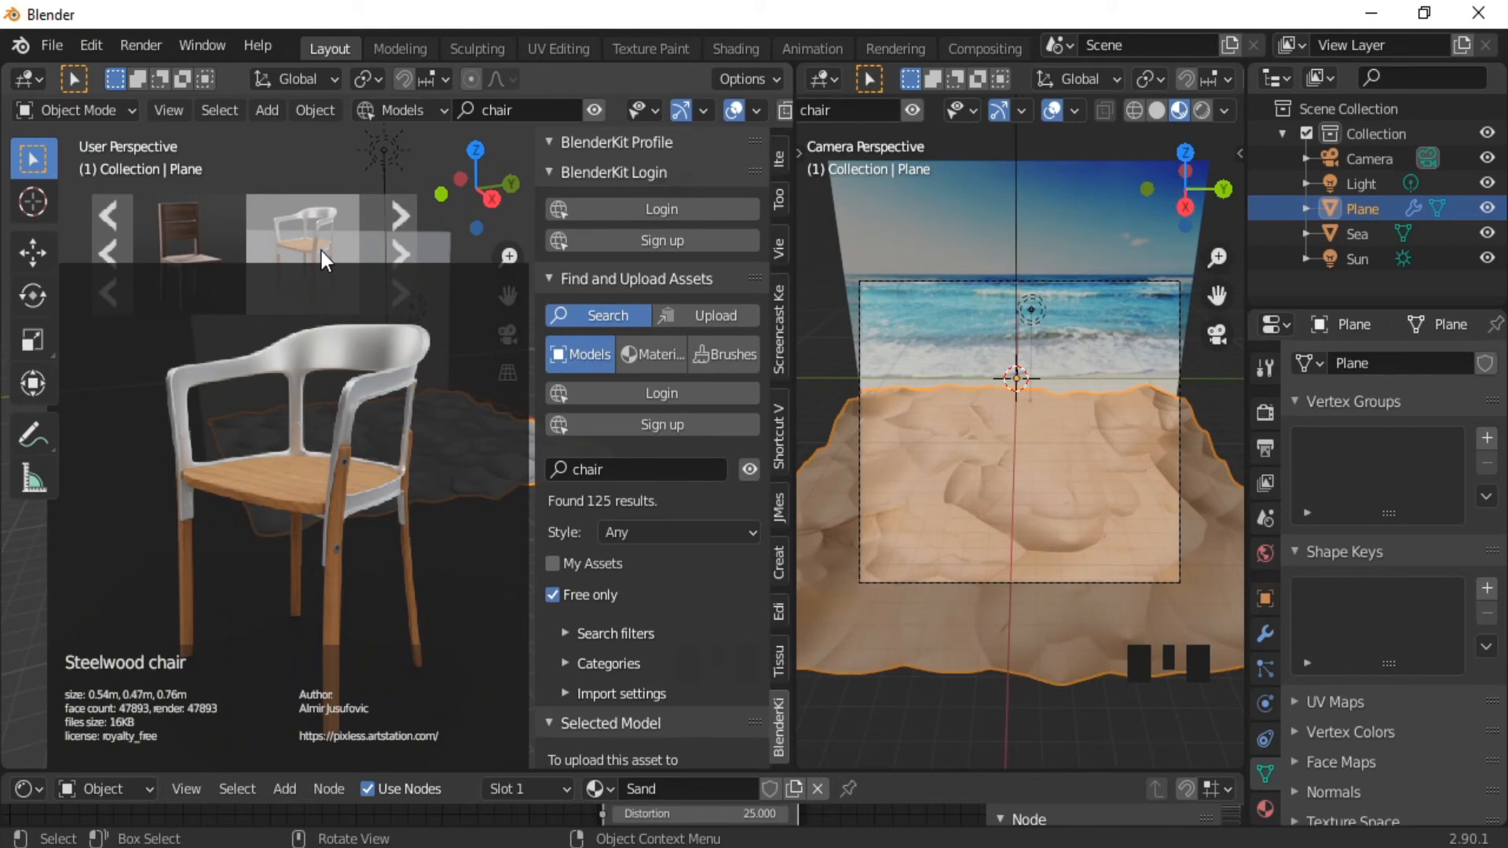
click(322, 251)
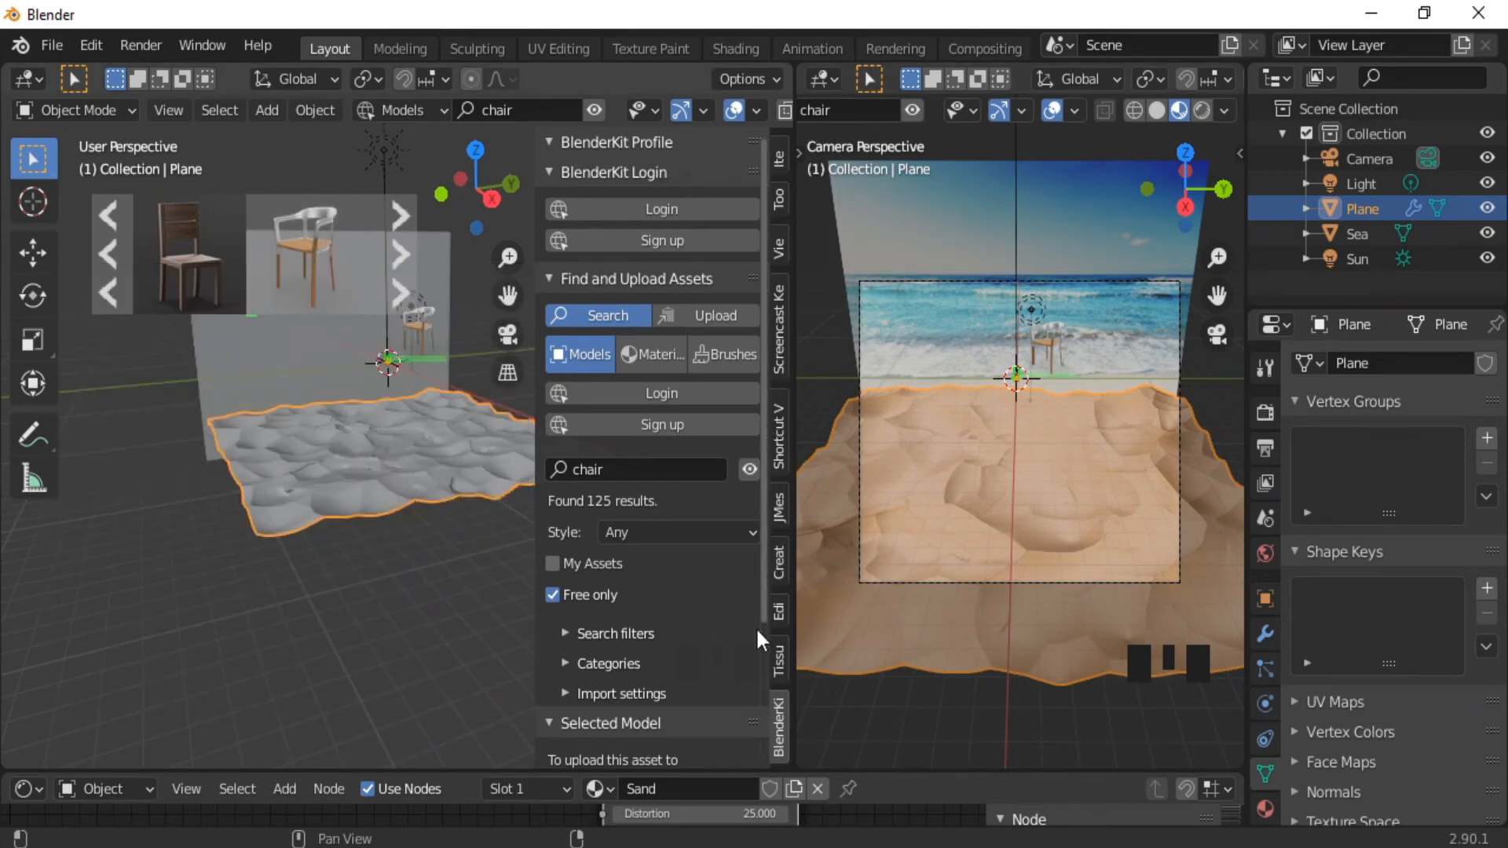
drag(755, 626, 762, 675)
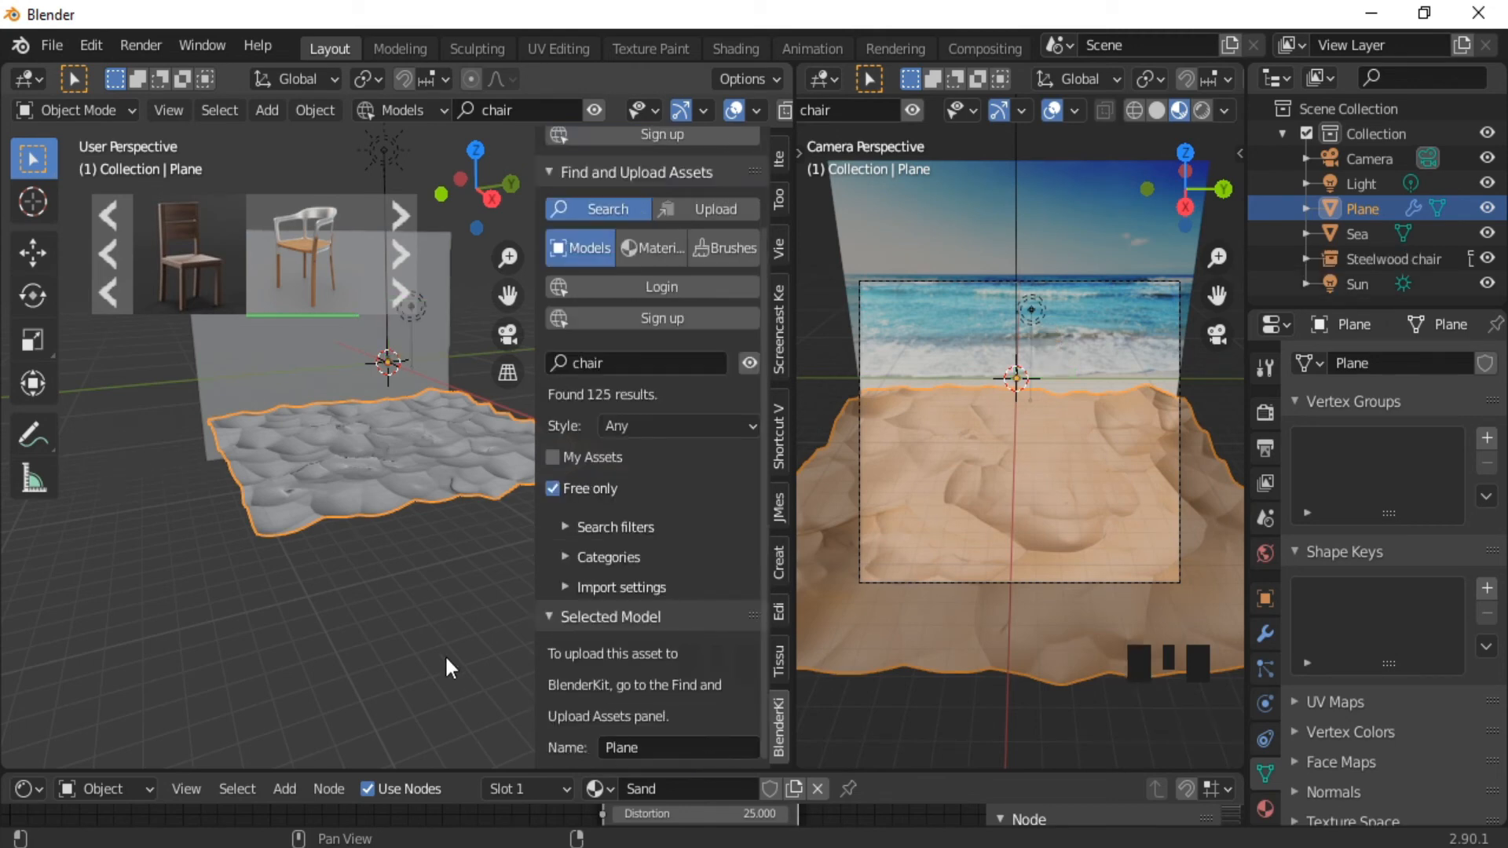
Select the Steelwood chair, move it forward along the global X axis and scale it up uniformly.
click(1358, 255)
click(1359, 255)
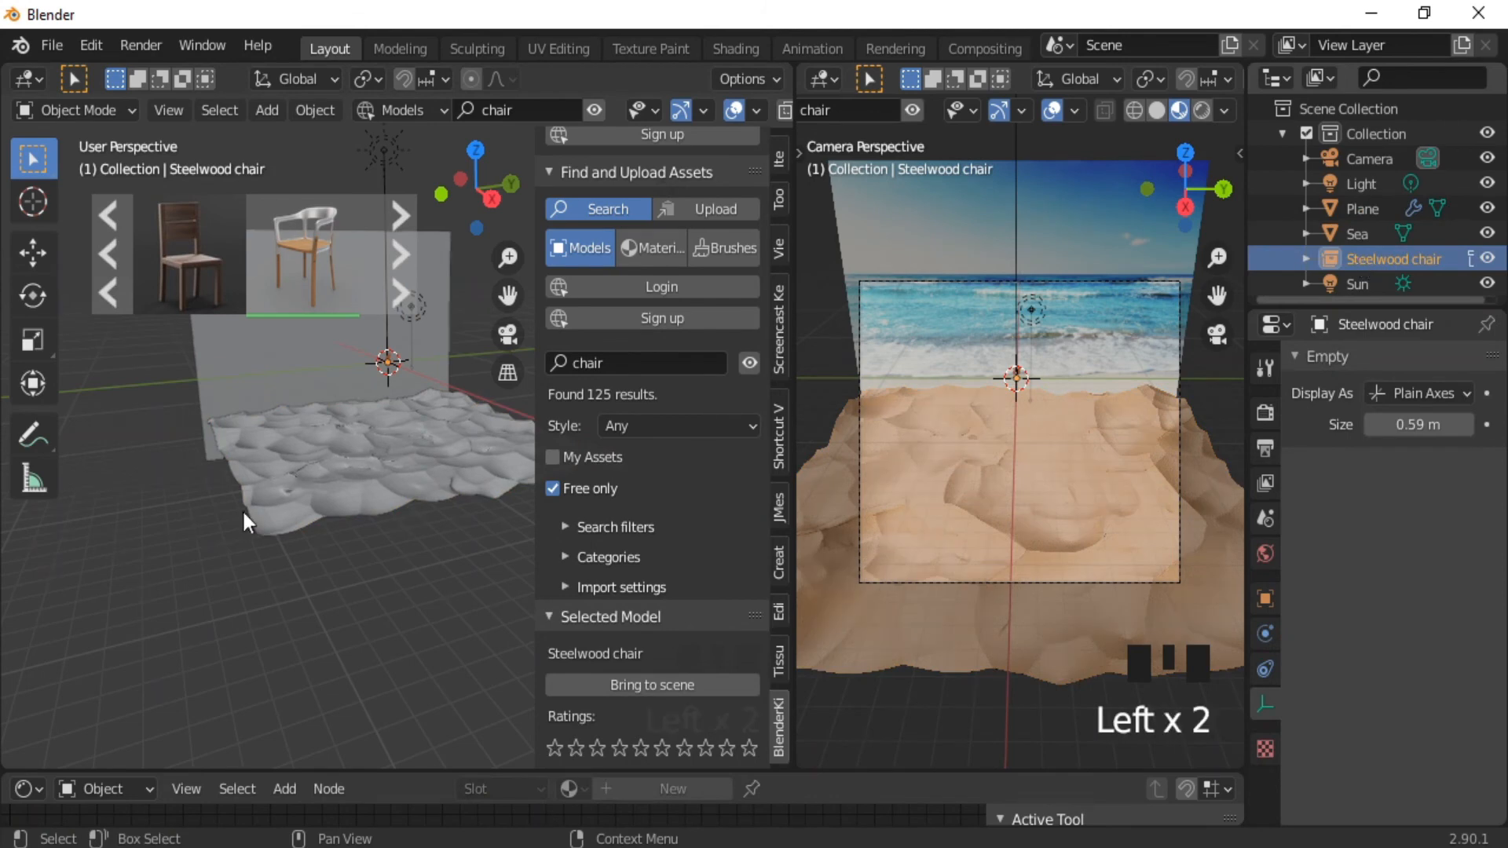
key(g)
key(x)
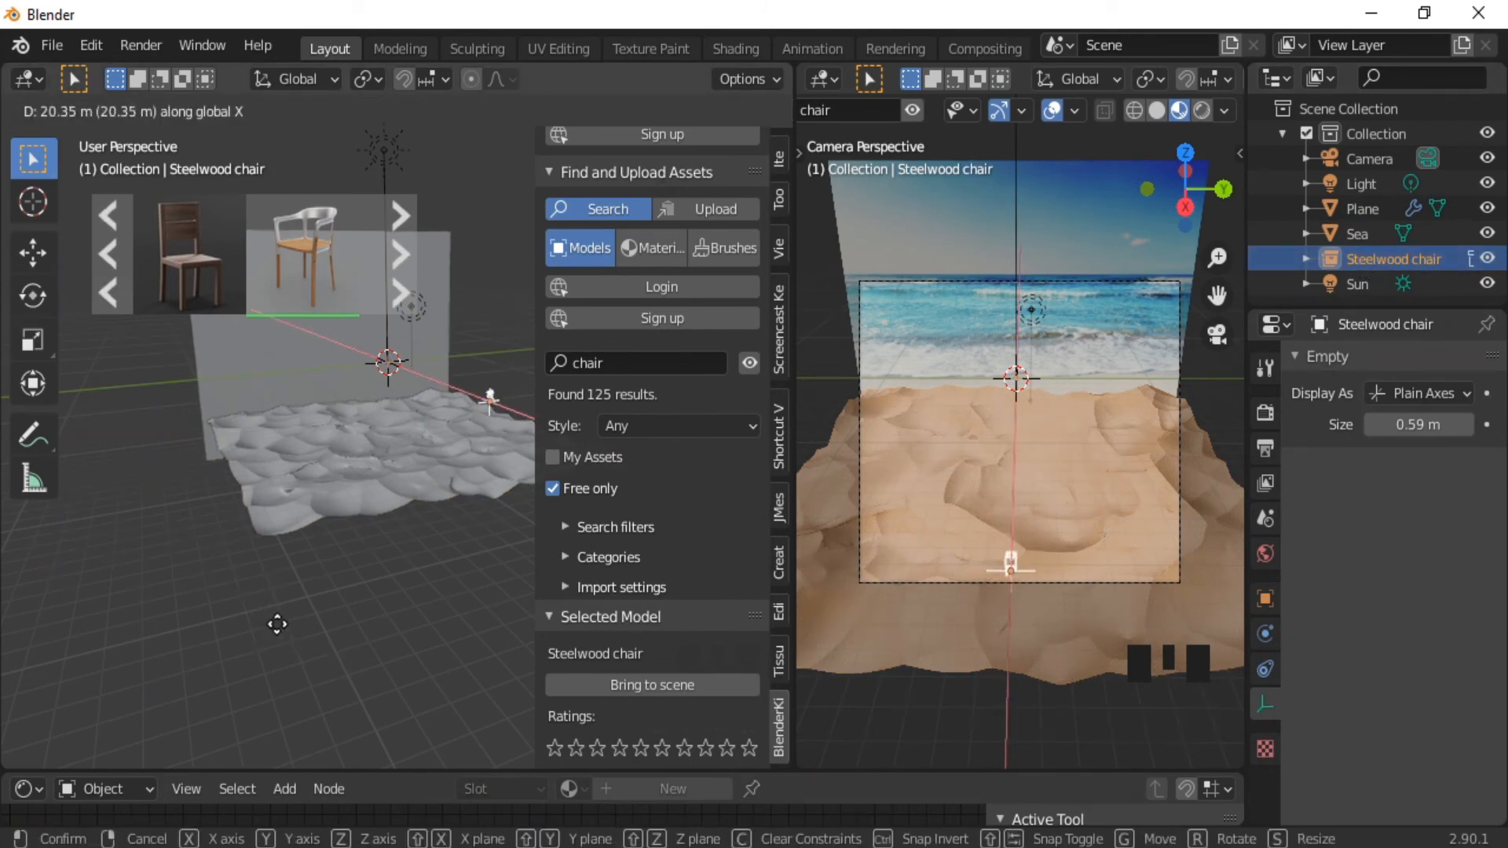
click(209, 606)
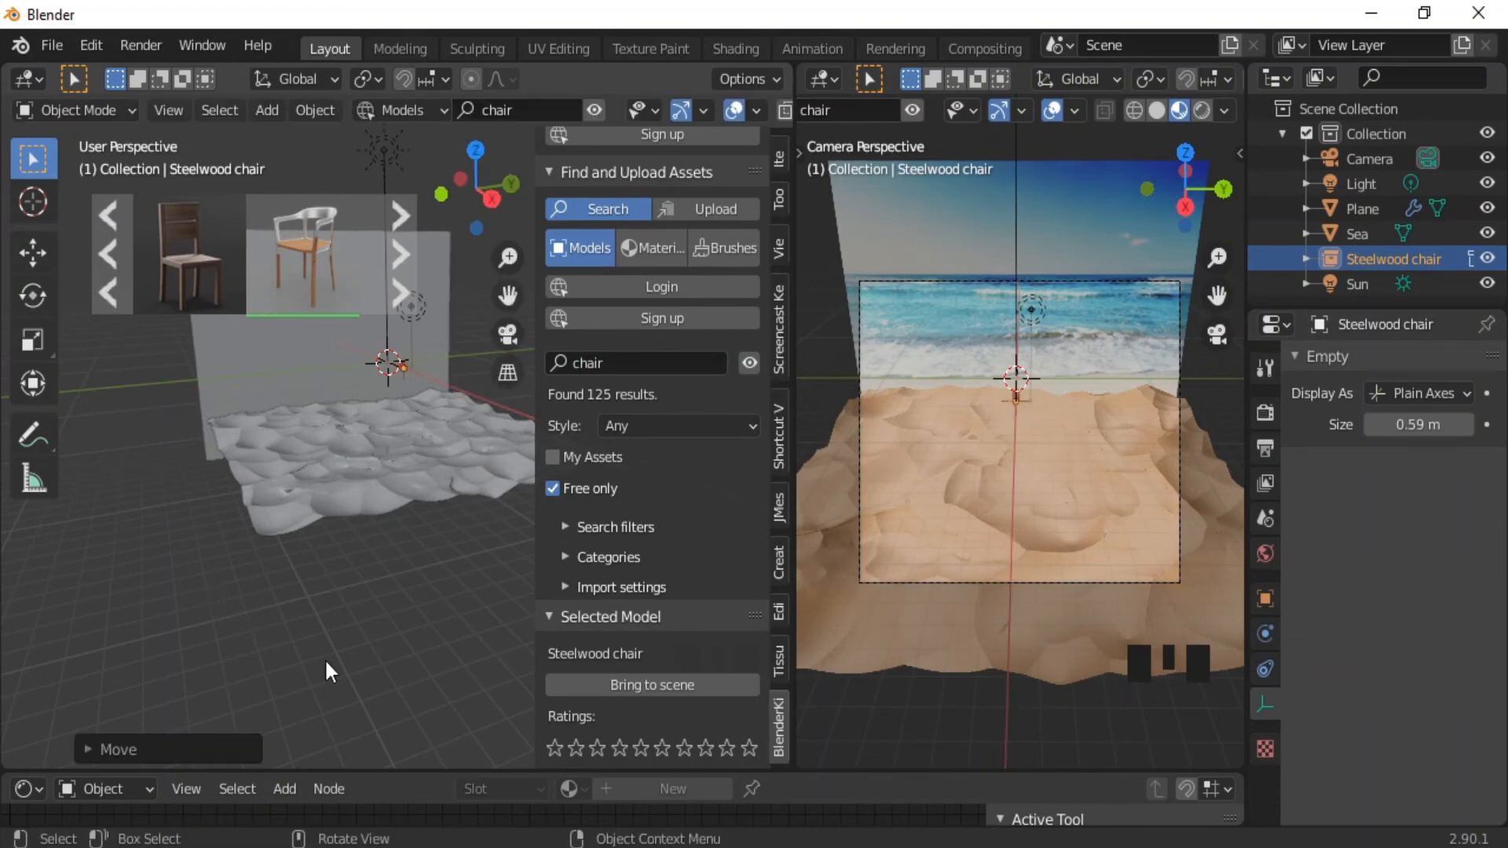
key(s)
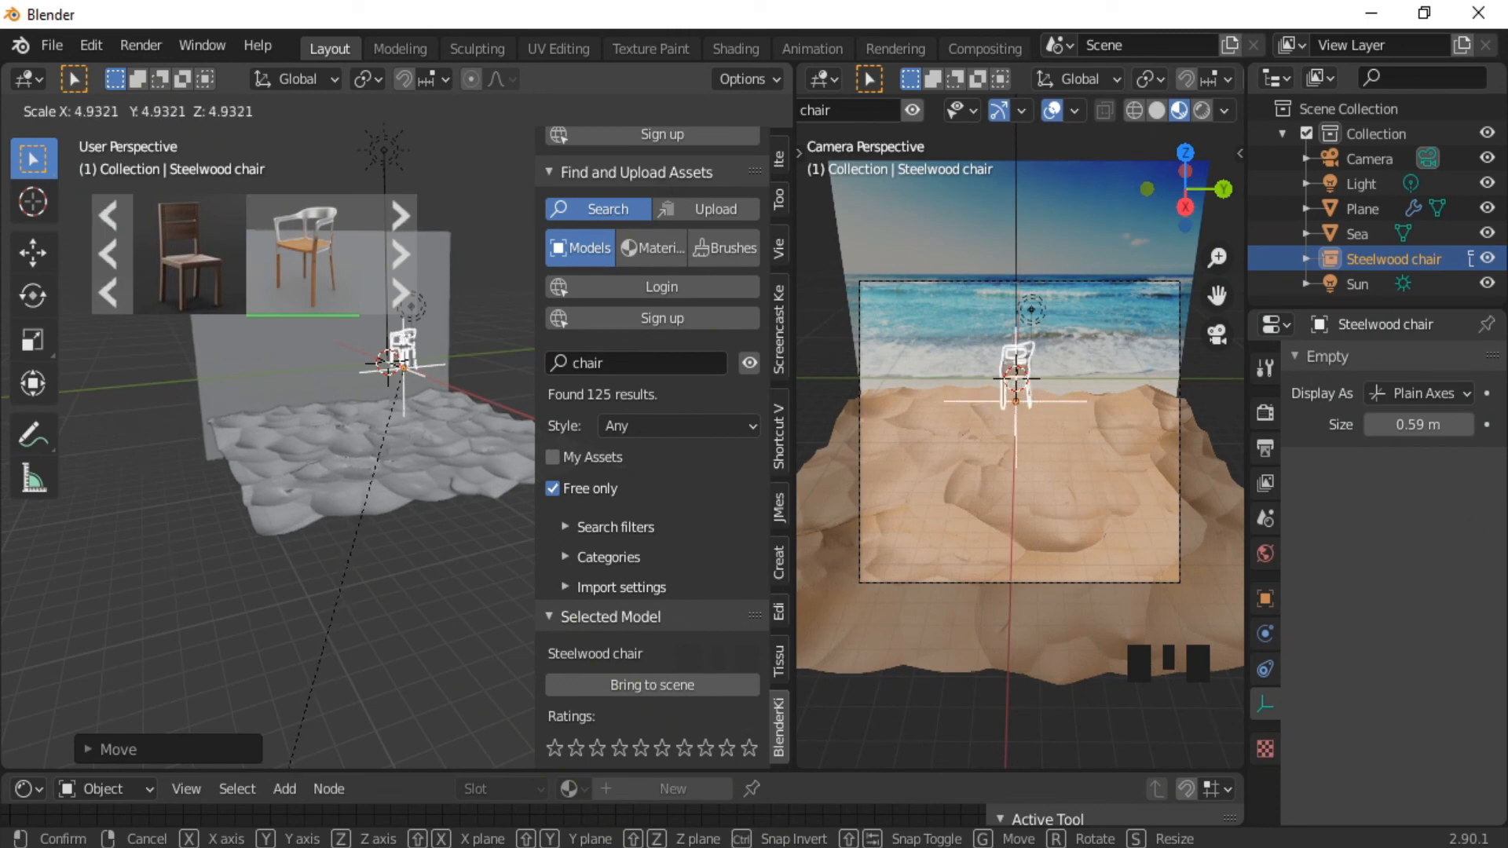
click(691, 647)
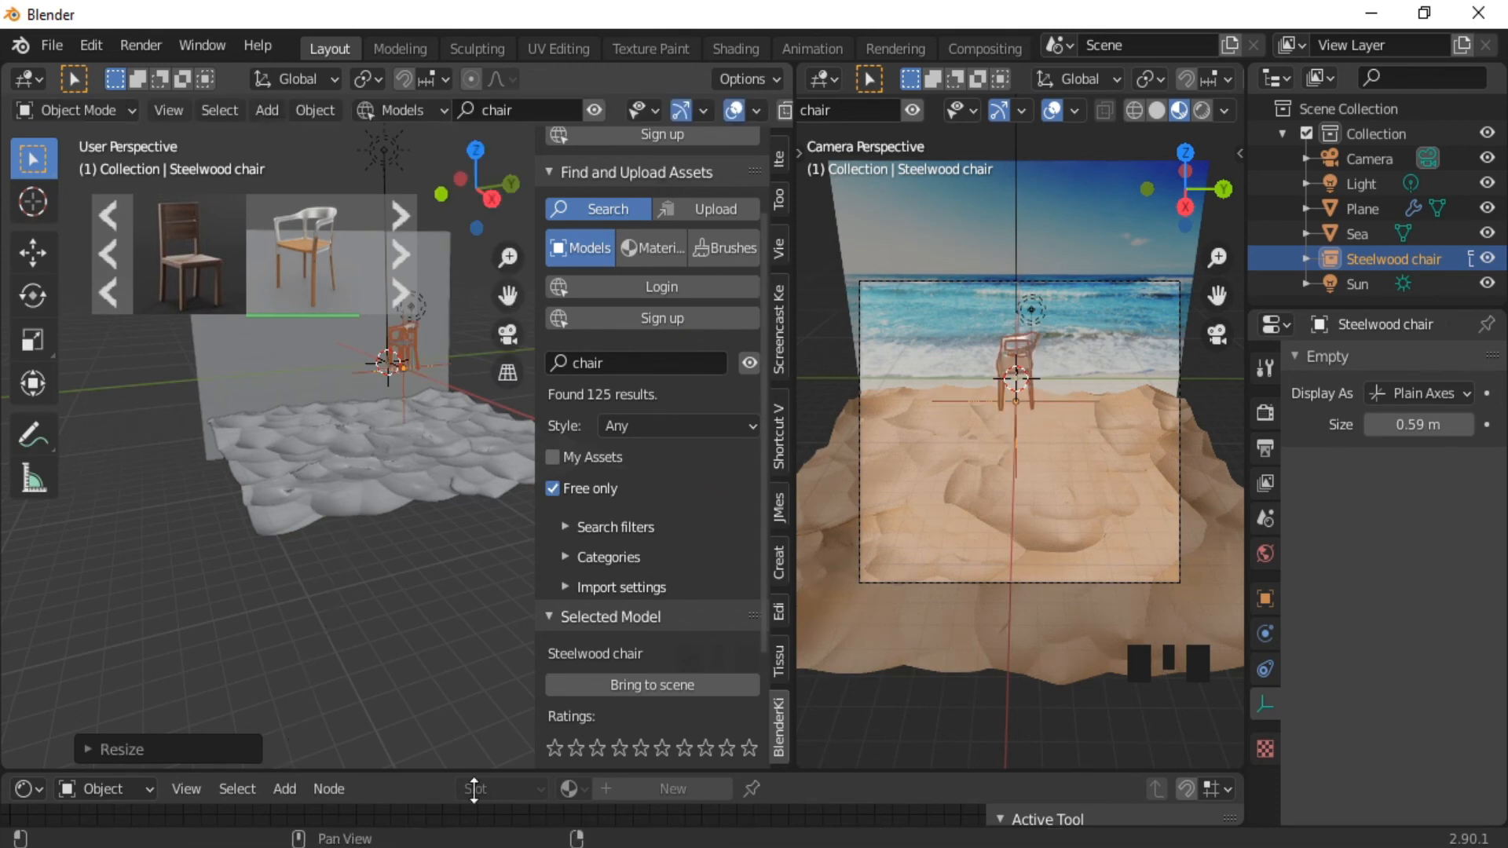
From the front view, lower the chair about 7.9 m onto the sand and rotate it about -40° around global Z.
key(KP_1)
key(g)
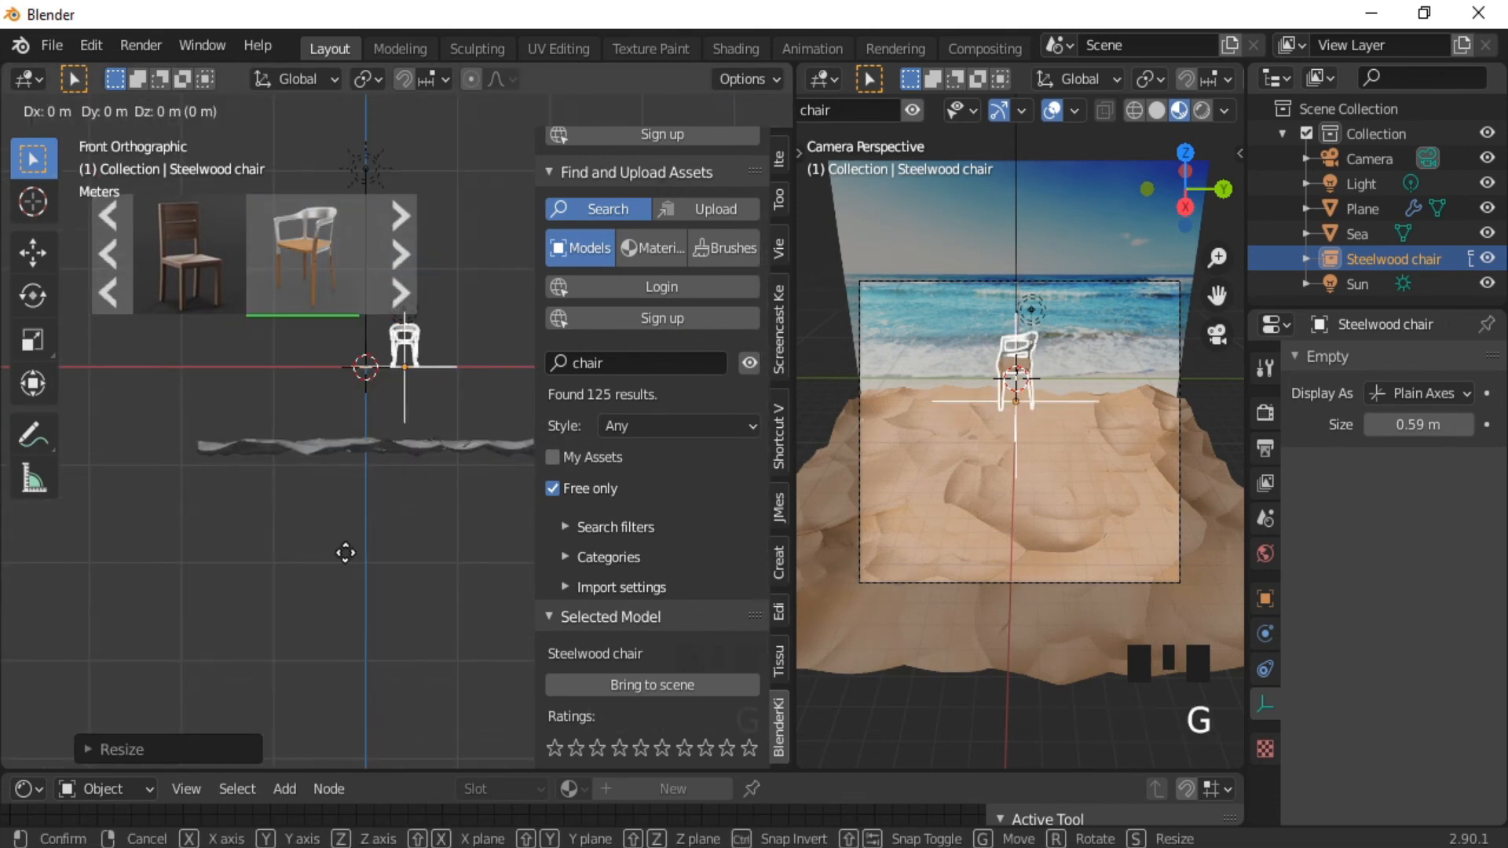
key(z)
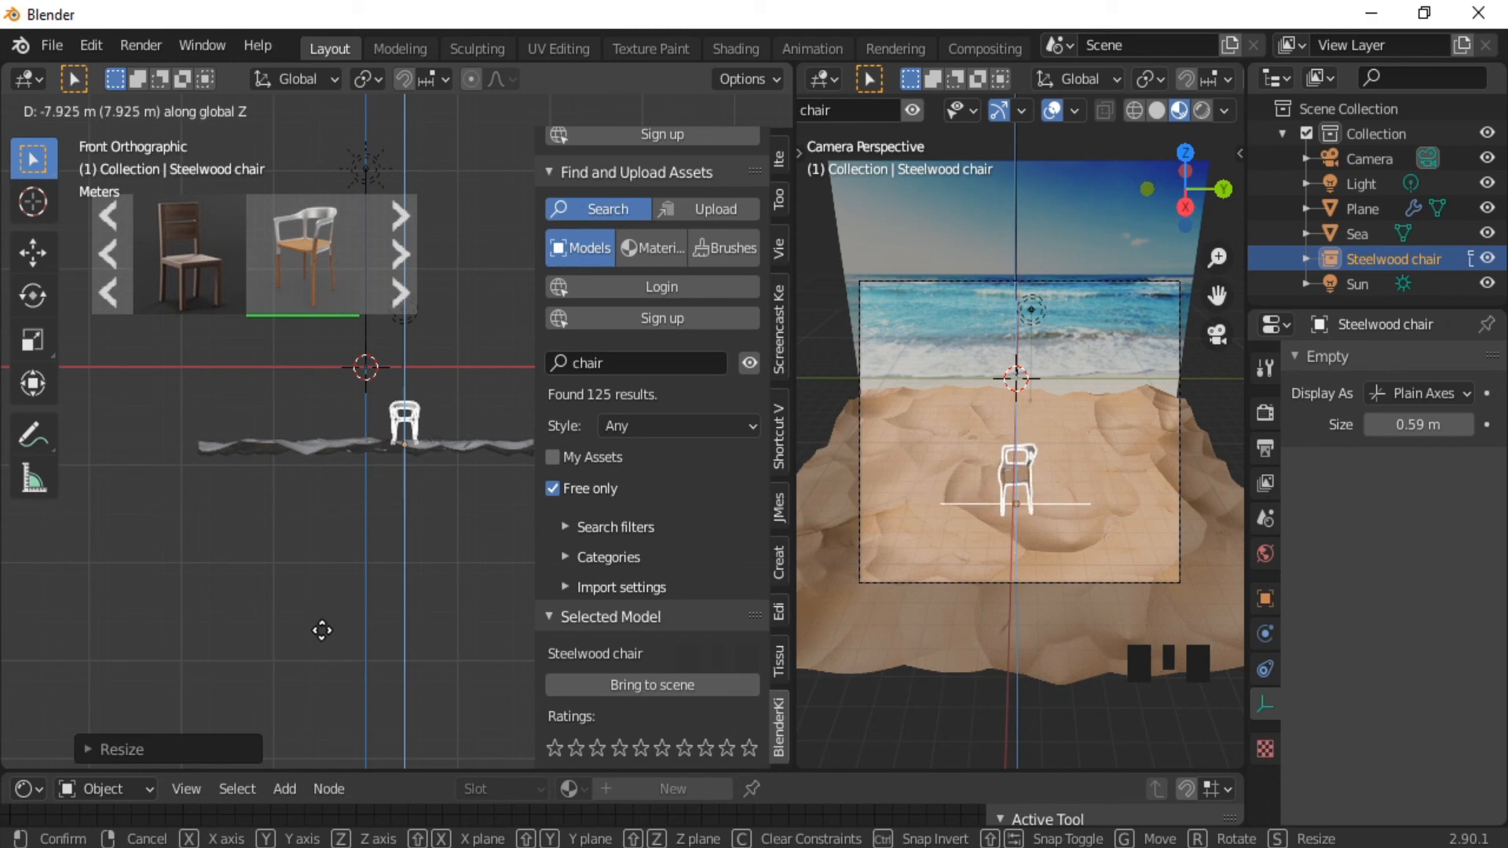
click(322, 628)
key(r)
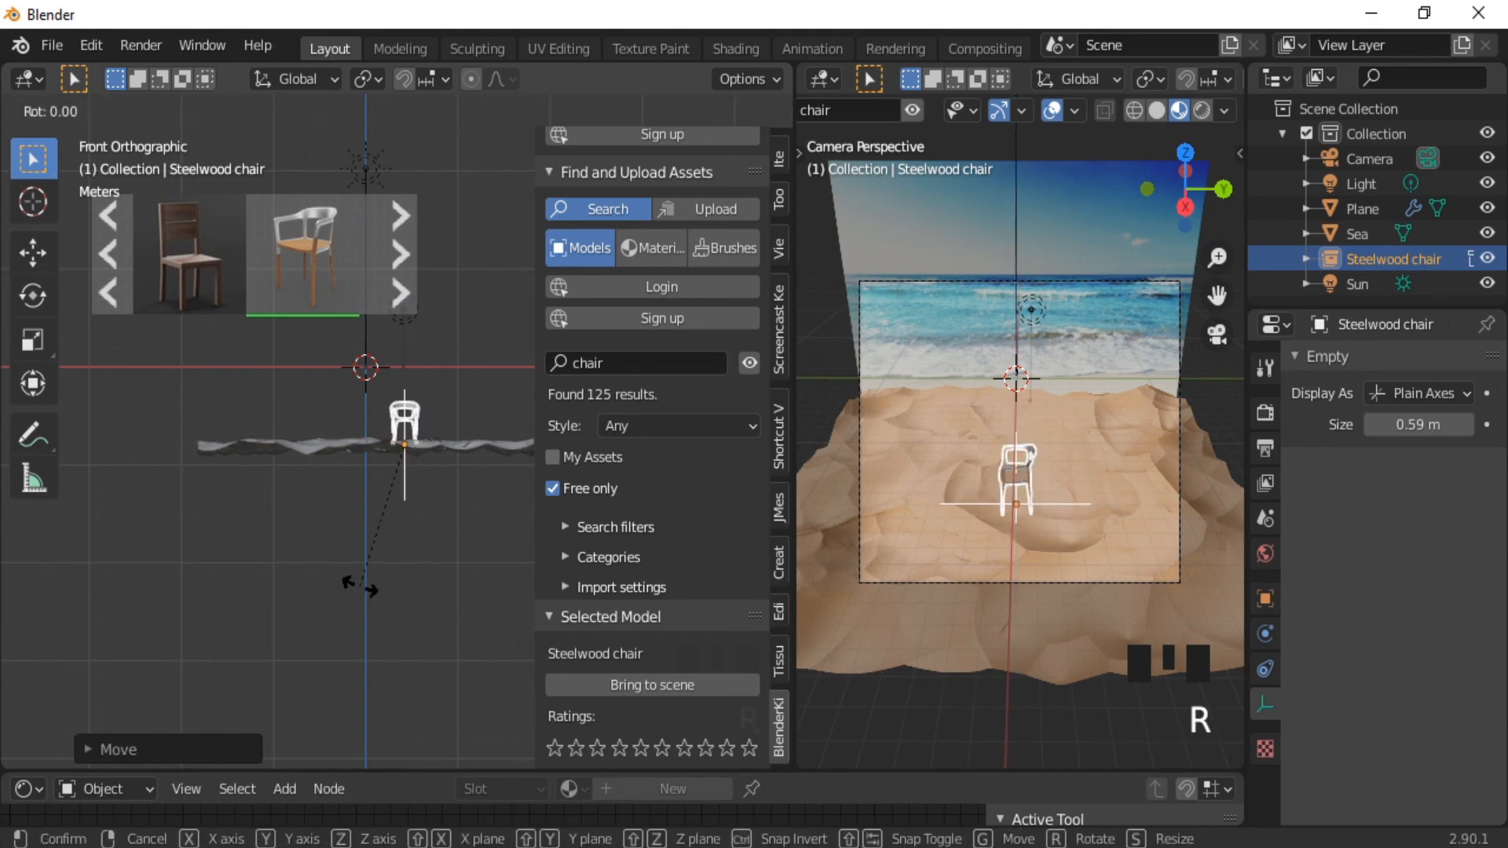
key(z)
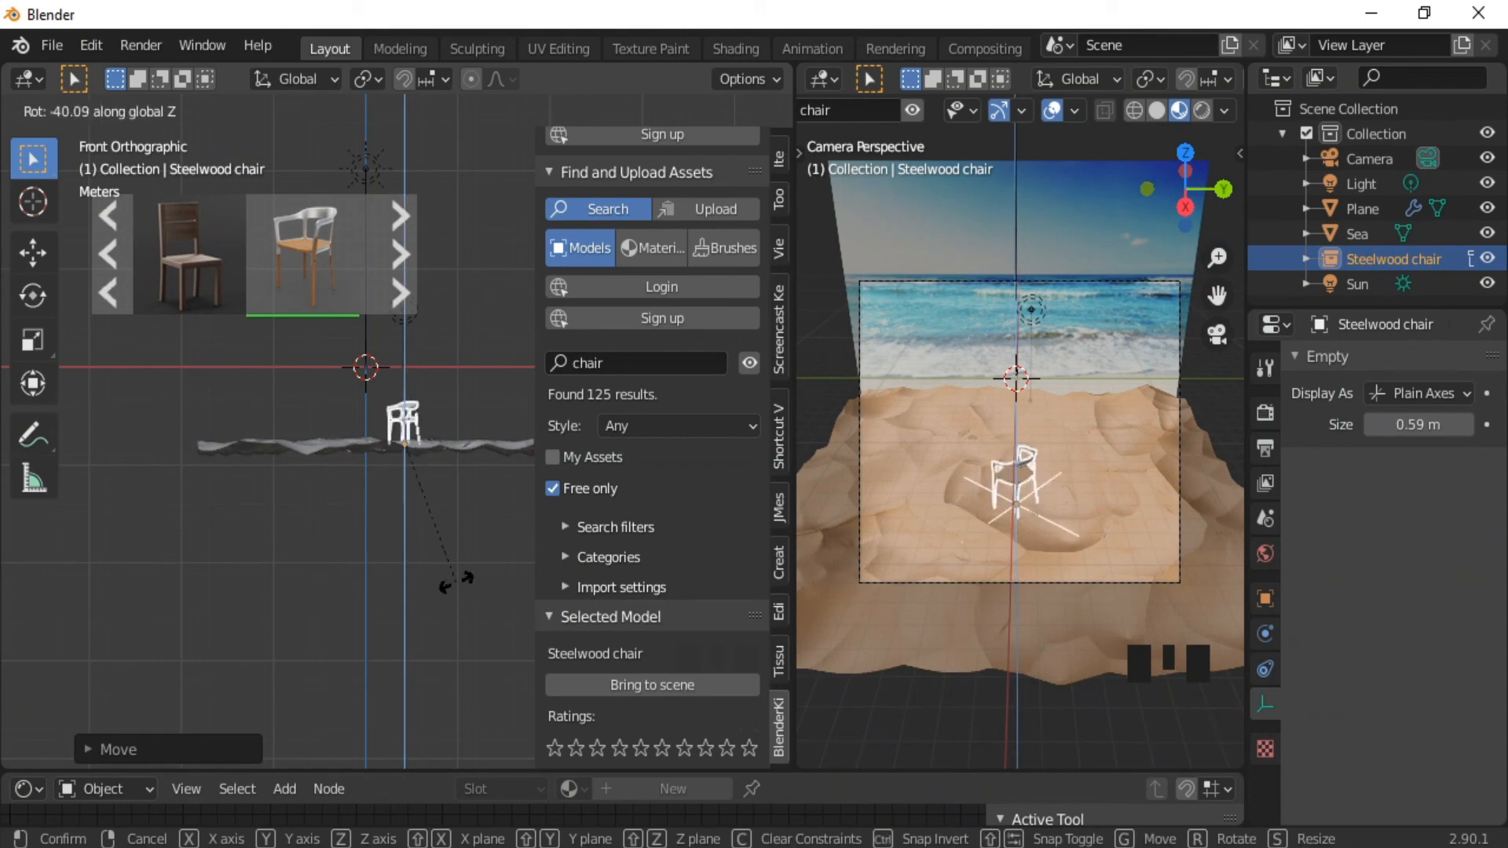
click(446, 573)
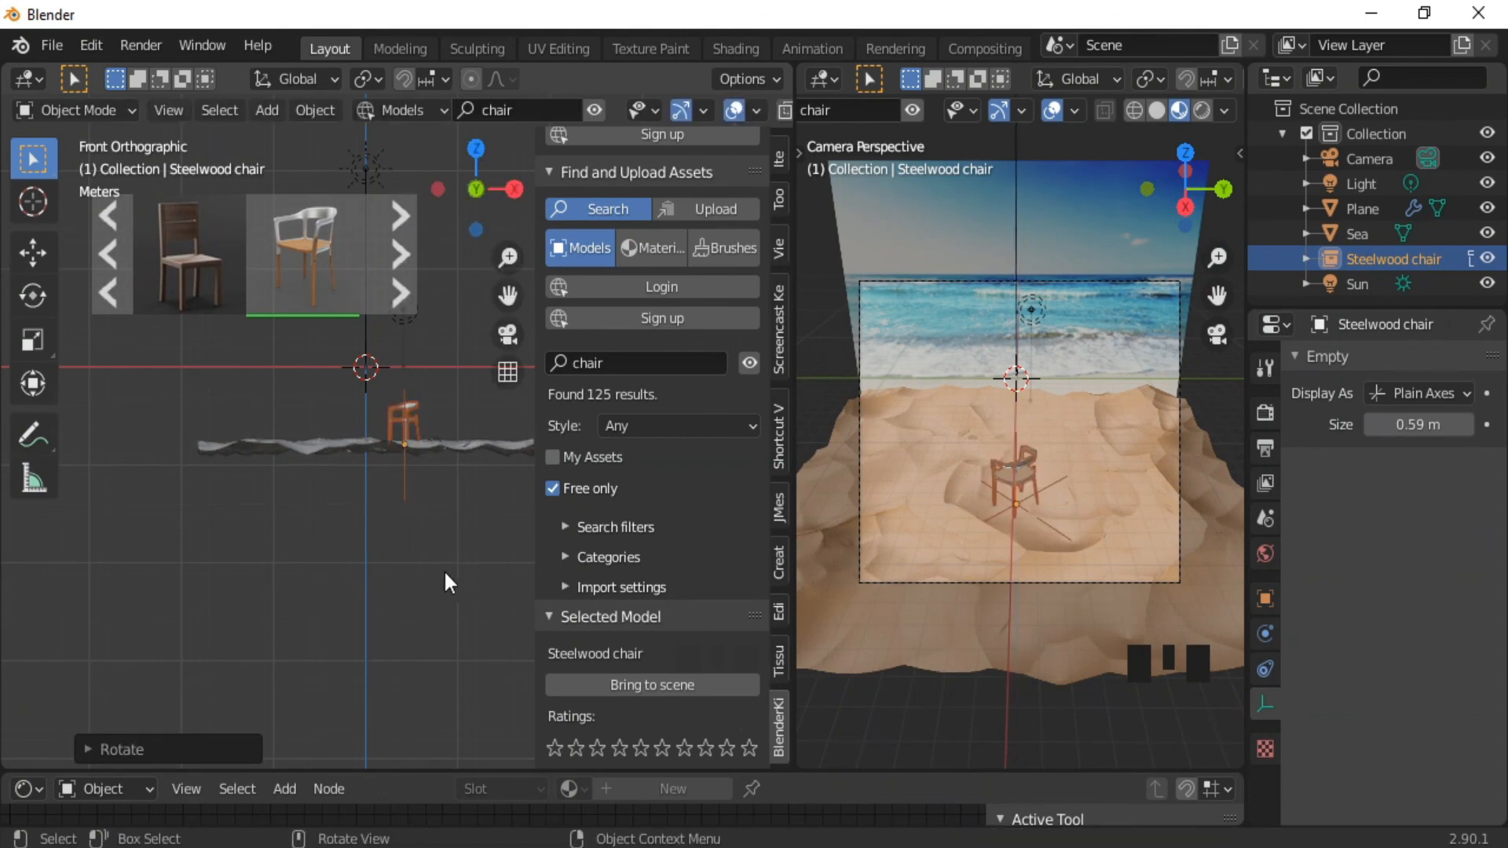
Reposition the chair along global X and Y, near the sea in the right half of the camera frame, and enlarge it.
key(g)
key(x)
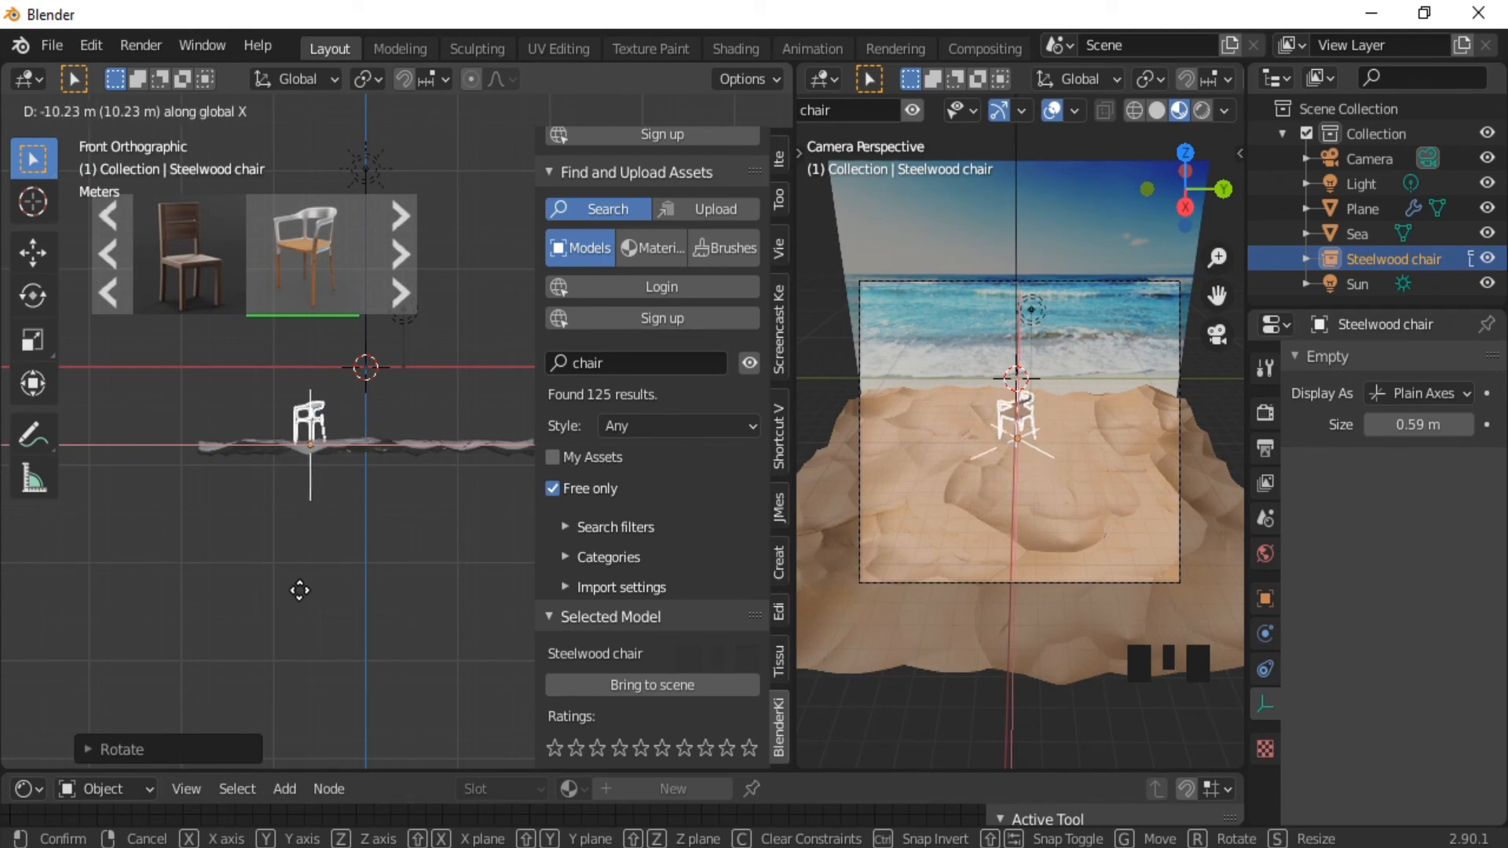
click(301, 595)
key(g)
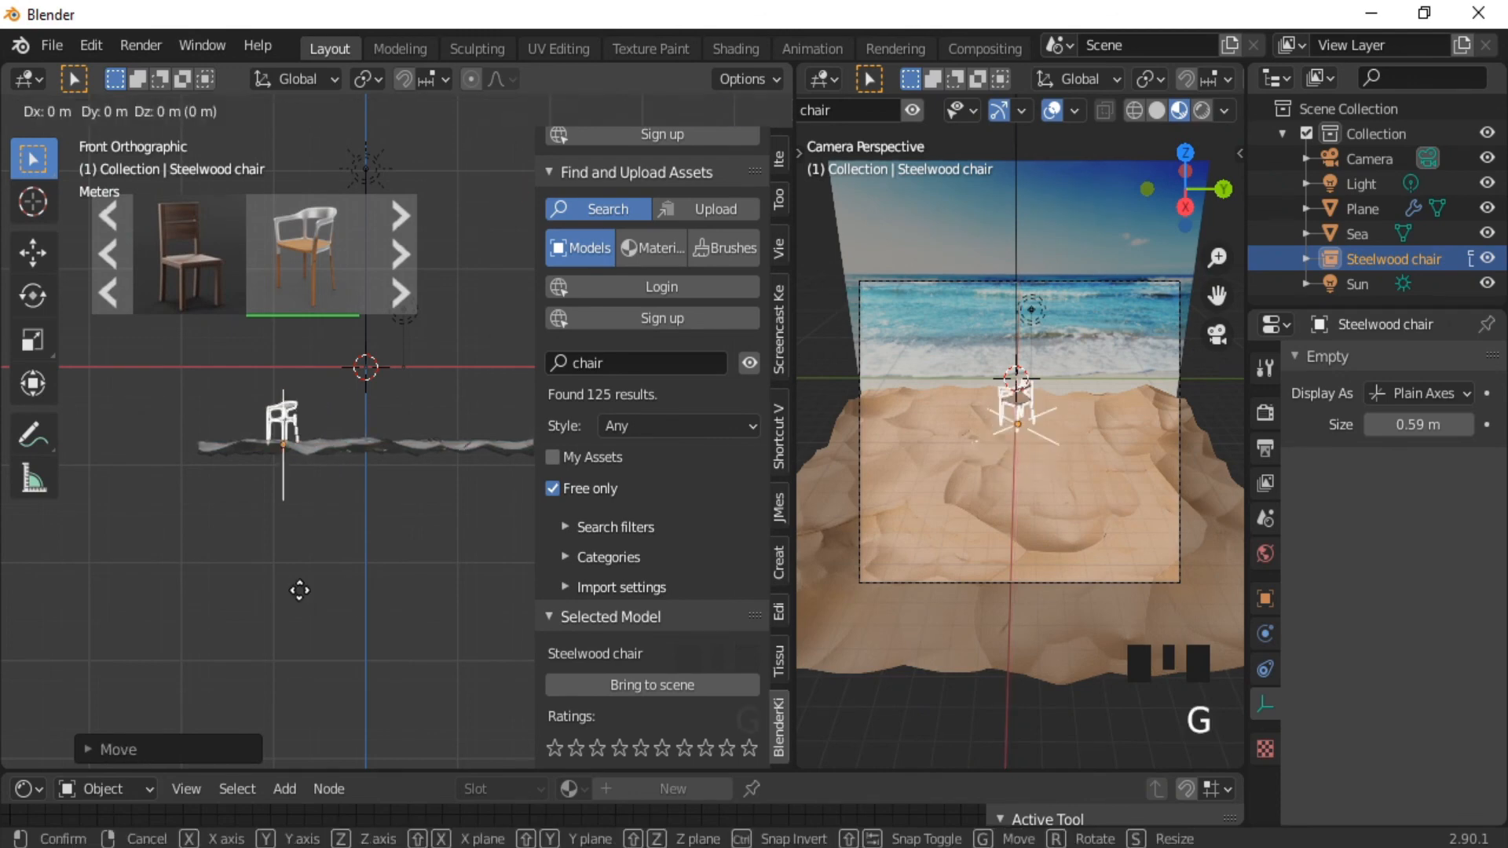
key(y)
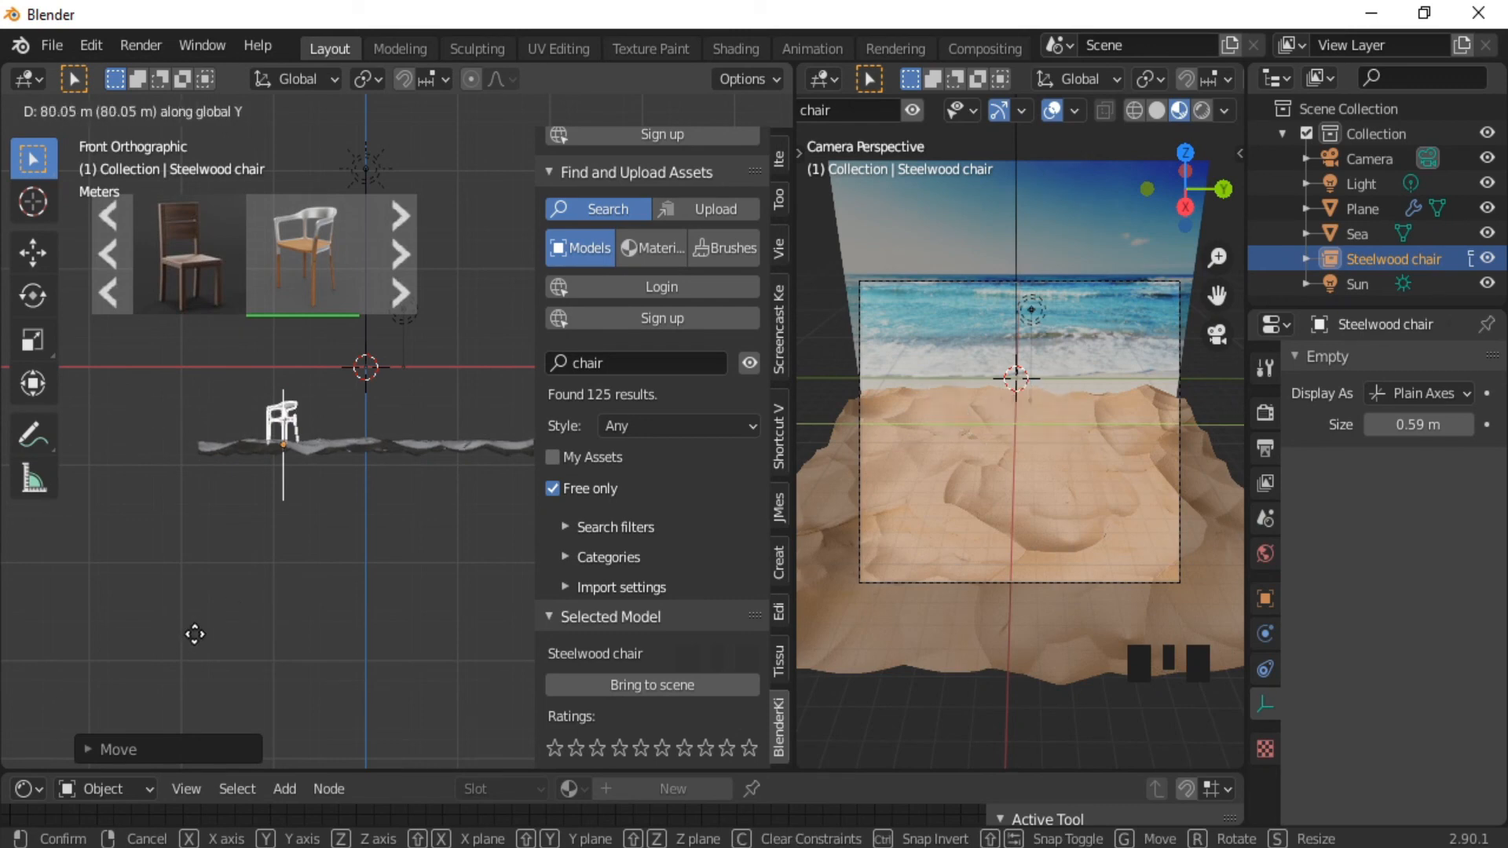
click(267, 605)
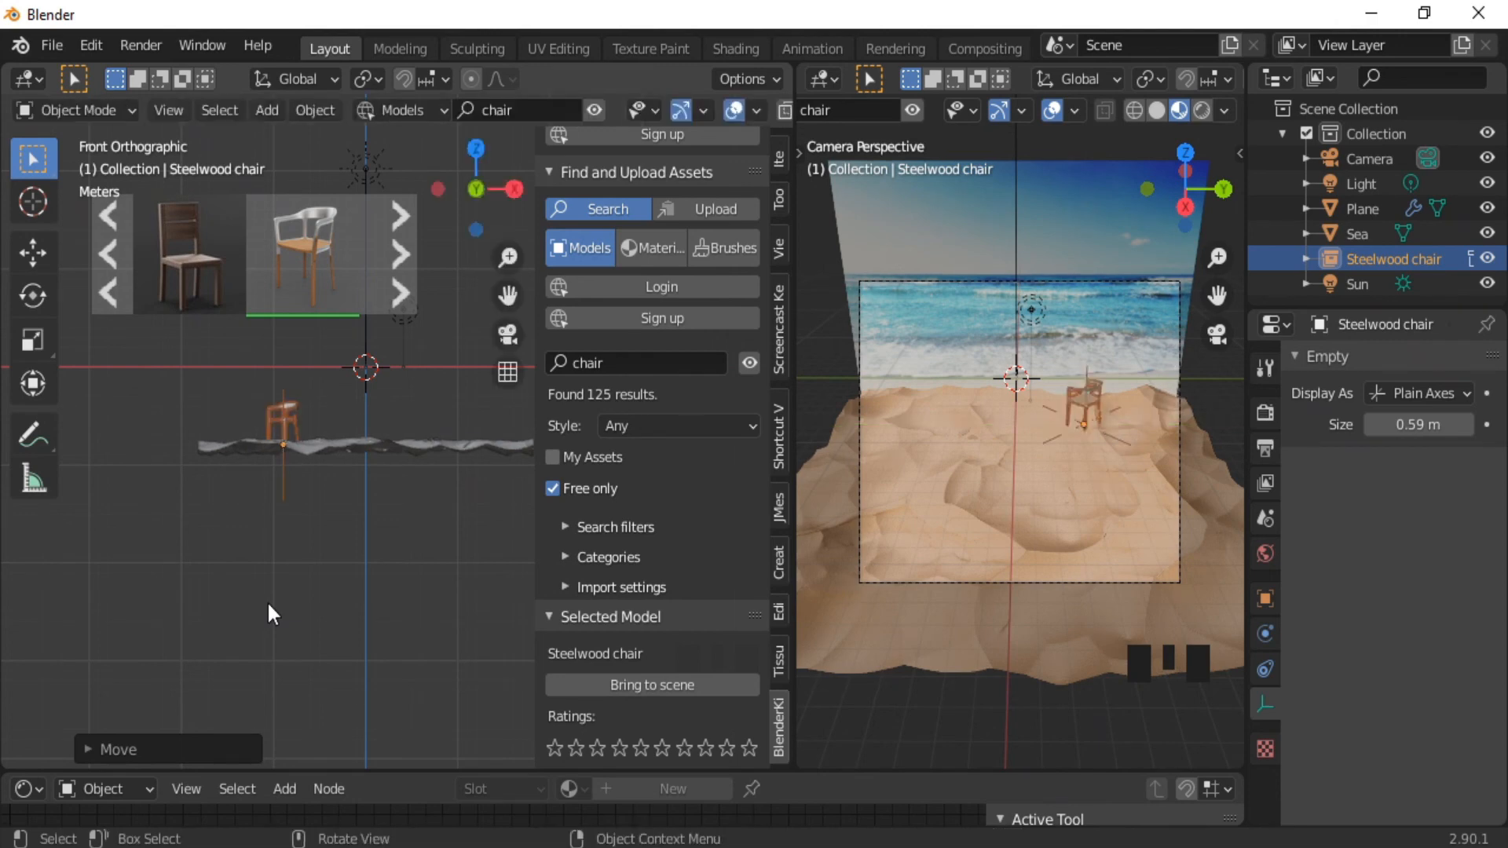
key(s)
click(275, 695)
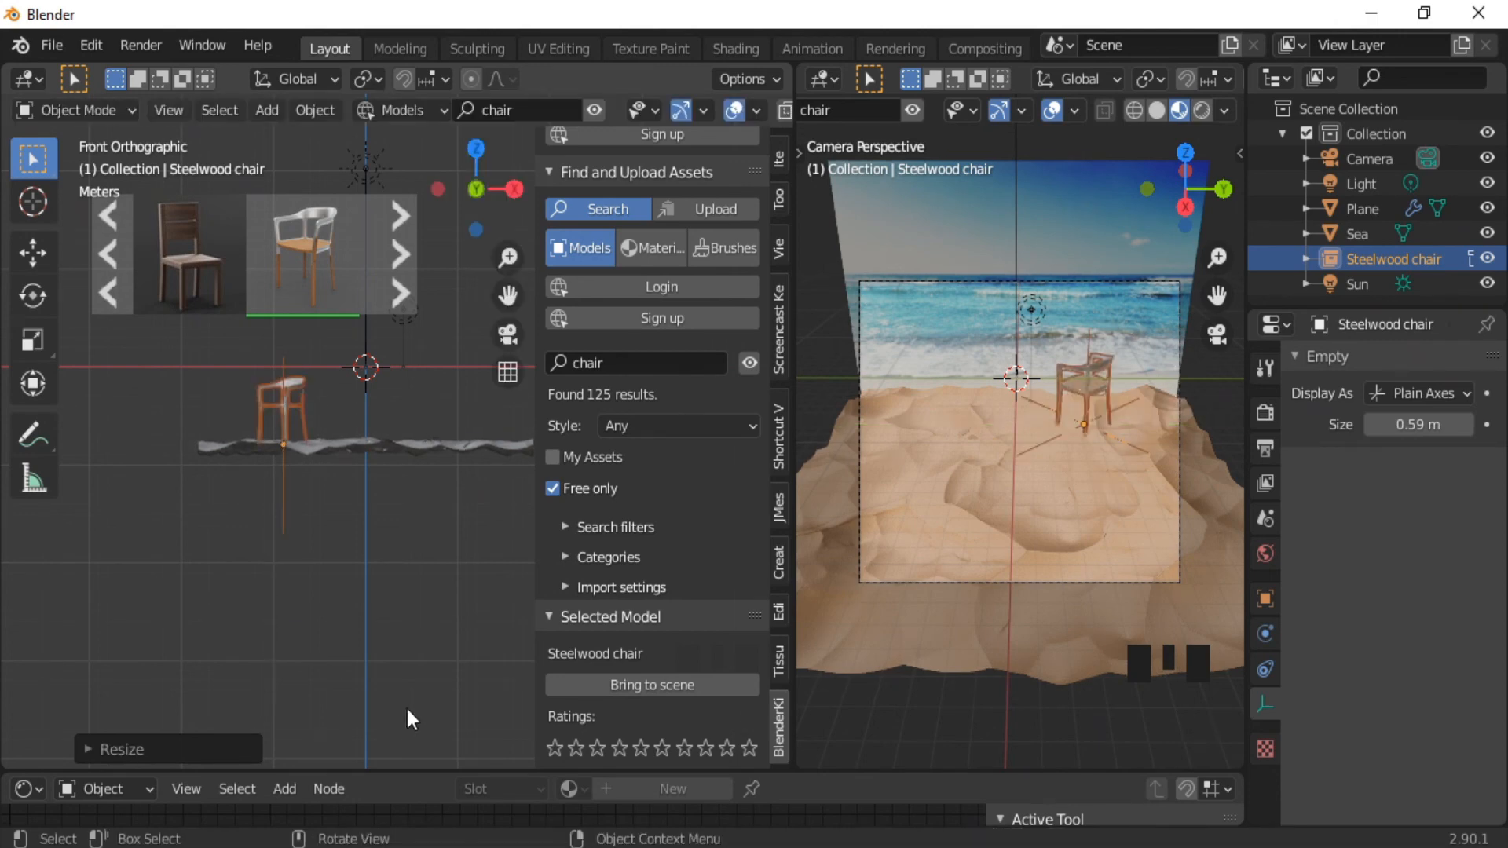
Duplicate the chair and move the copy along the global Y axis into the left half of the camera frame.
key(shift+d)
key(y)
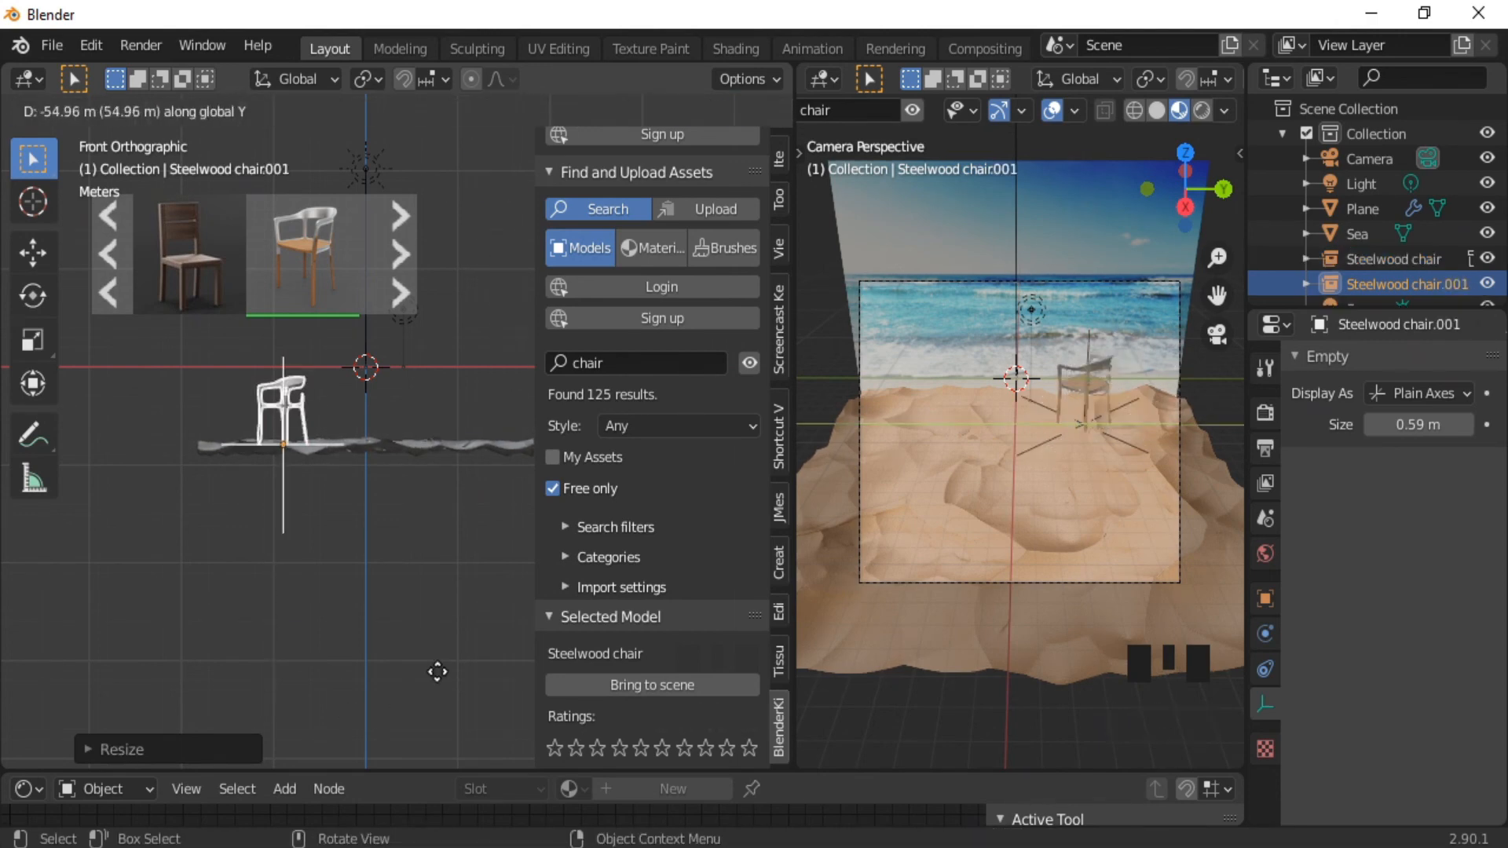
click(136, 636)
key(g)
key(y)
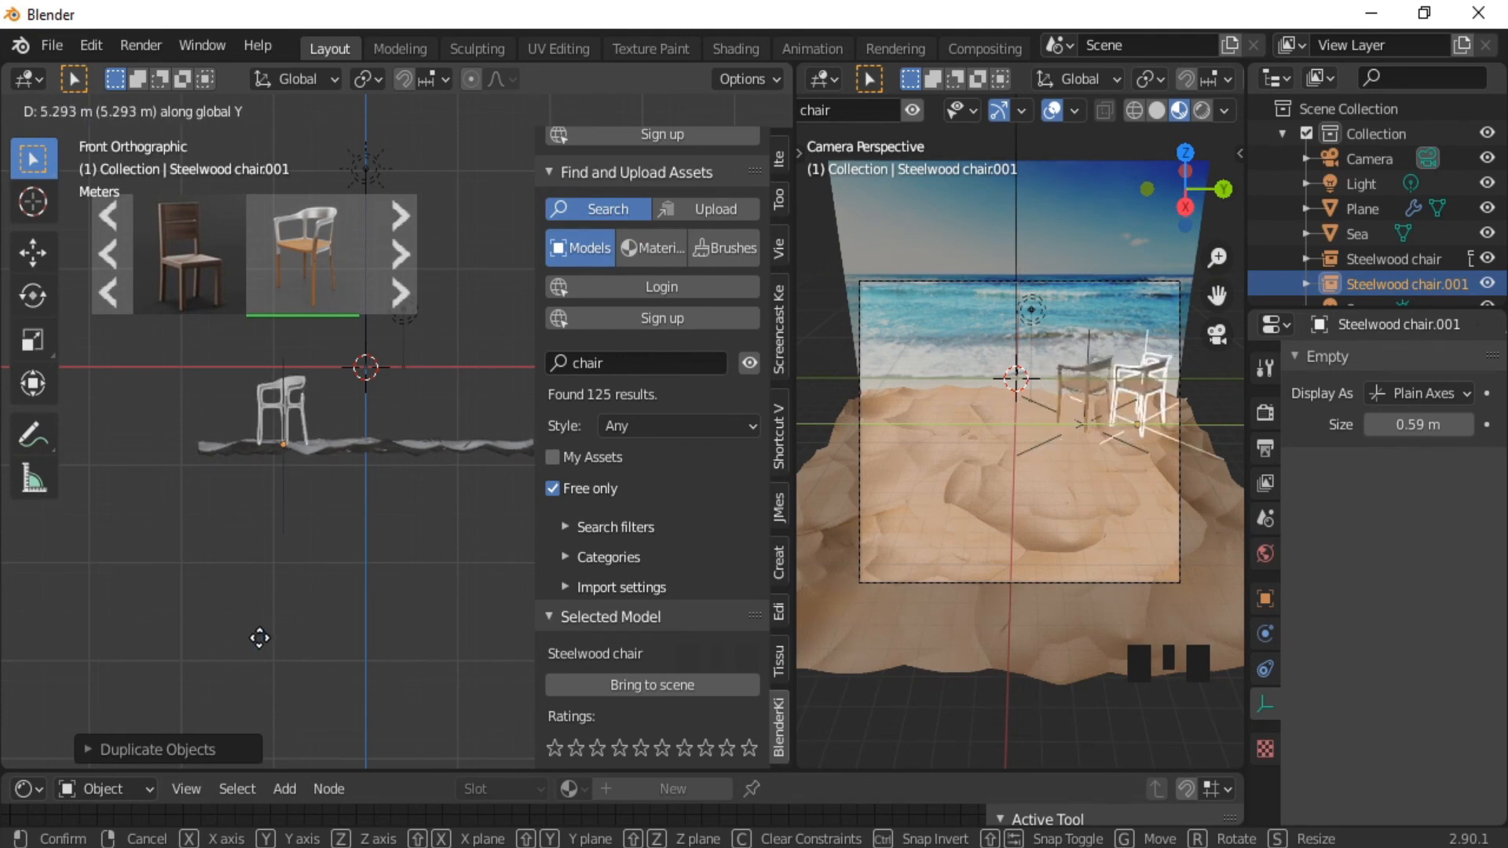
right_click(229, 633)
ctrl+middle_drag(270, 528, 318, 553)
key(g)
key(y)
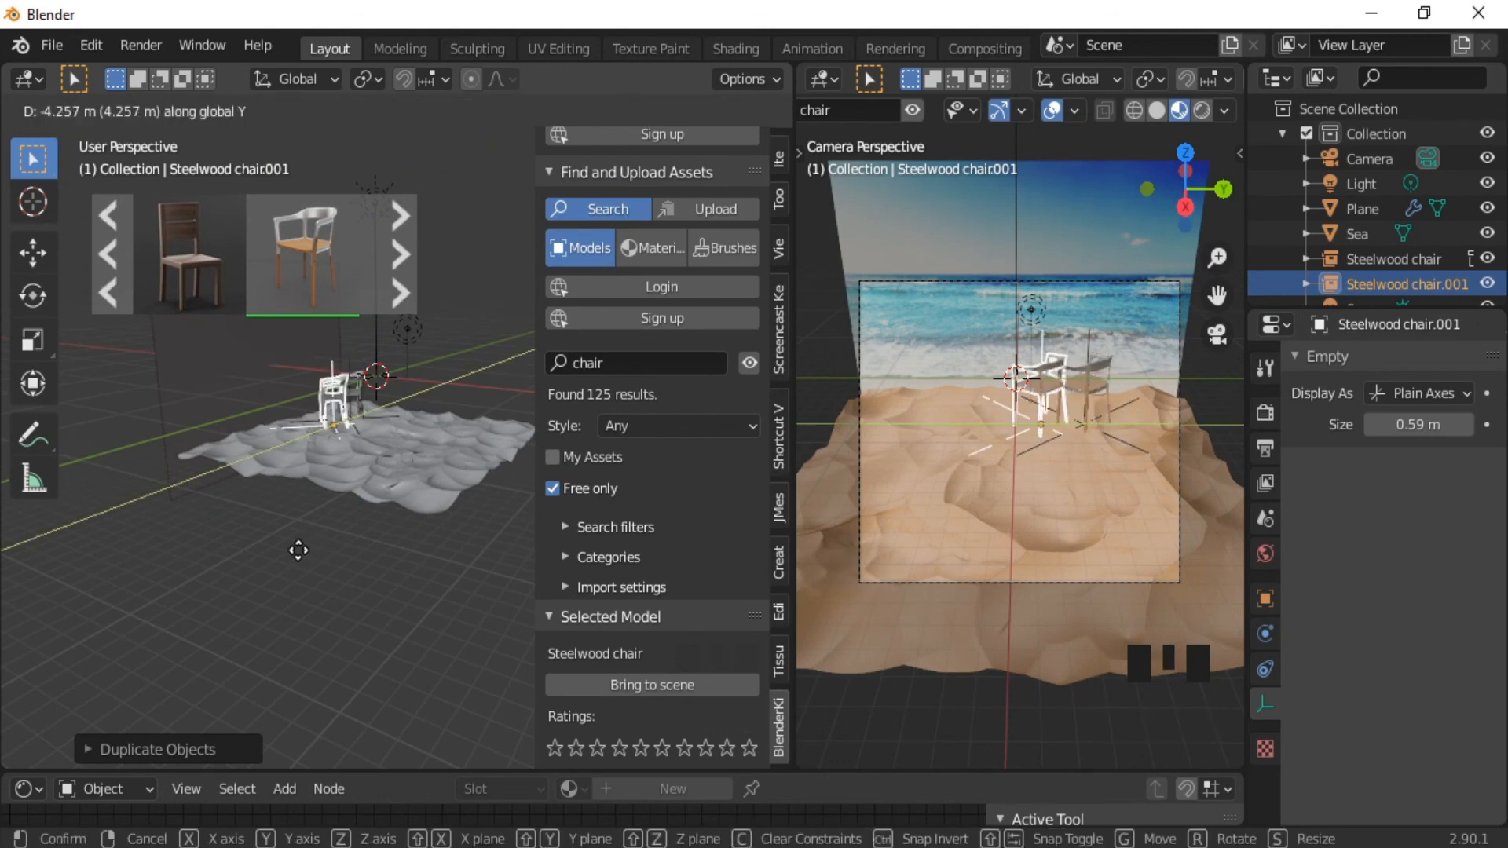
click(270, 555)
Rotate the copied chair around its local Z axis to angle opposite the original, and hide the camera viewport's overlays.
key(r)
key(z)
key(z)
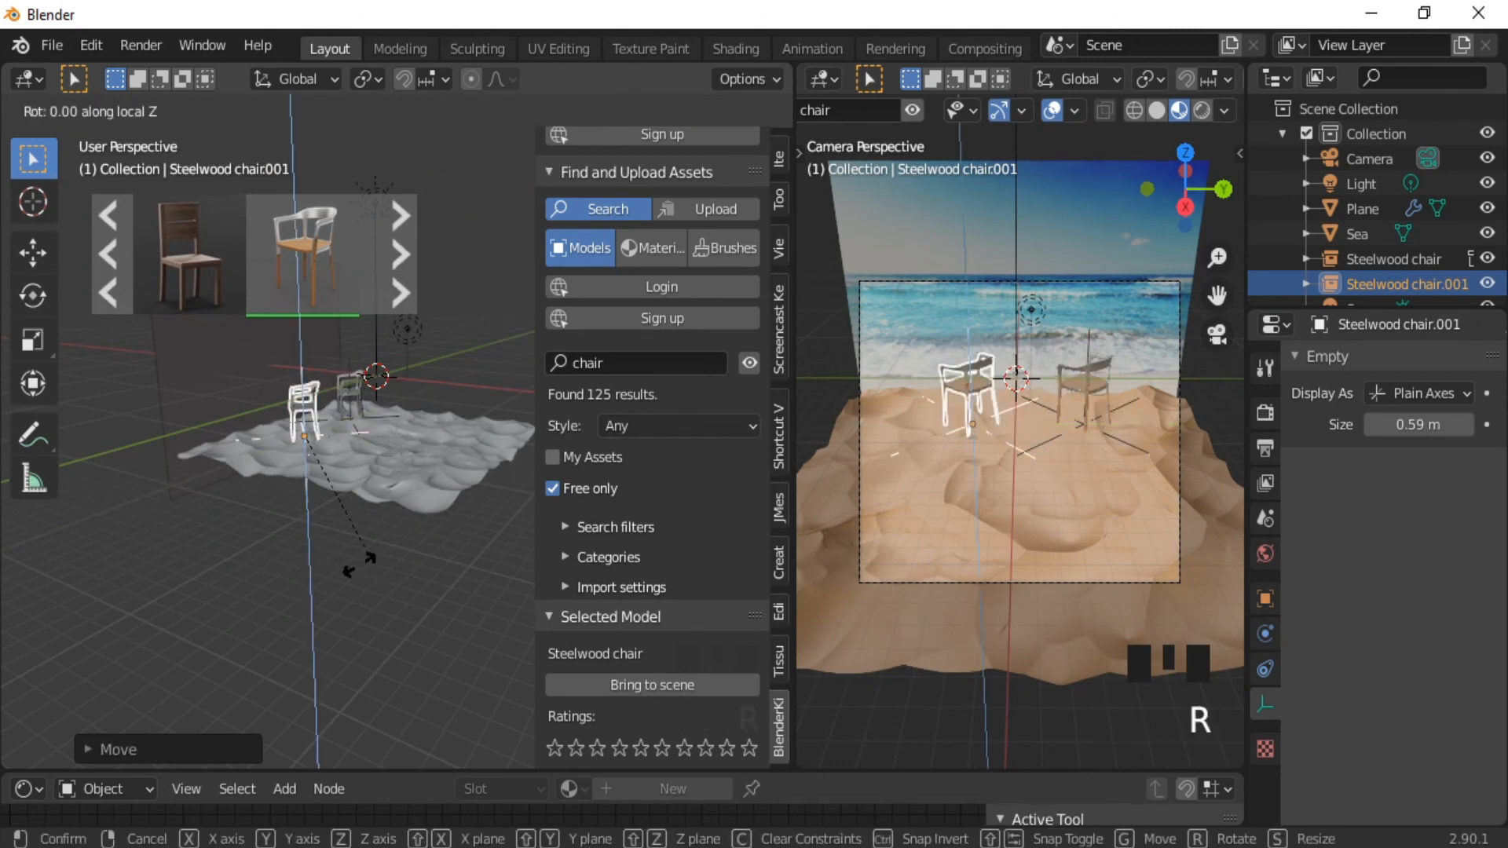
click(211, 602)
click(1054, 110)
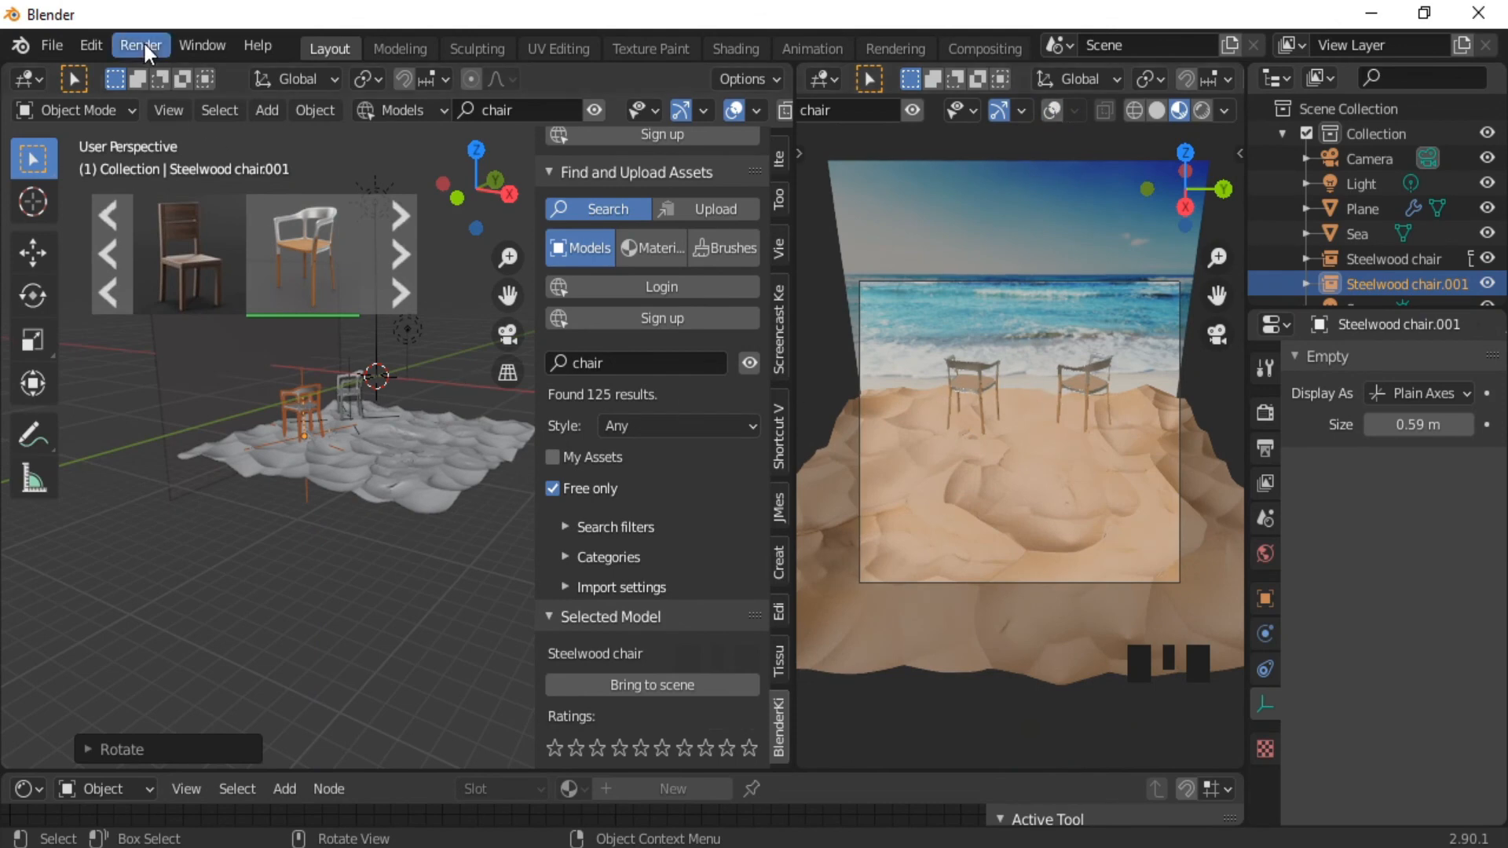
Switch the scene's render engine to Cycles and enable viewport denoising with the Automatic denoiser.
click(1265, 412)
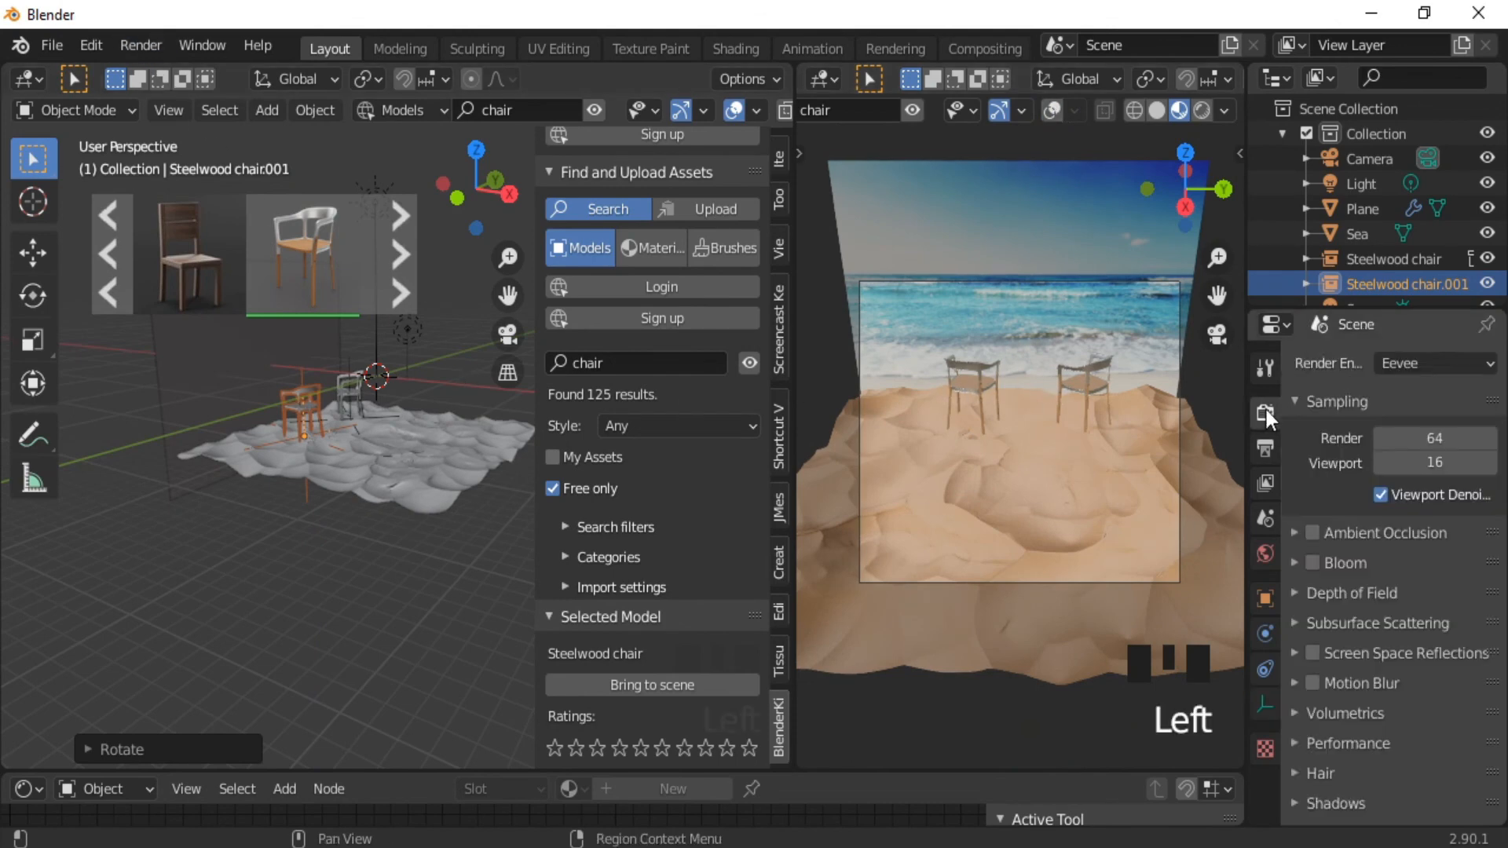
click(1429, 361)
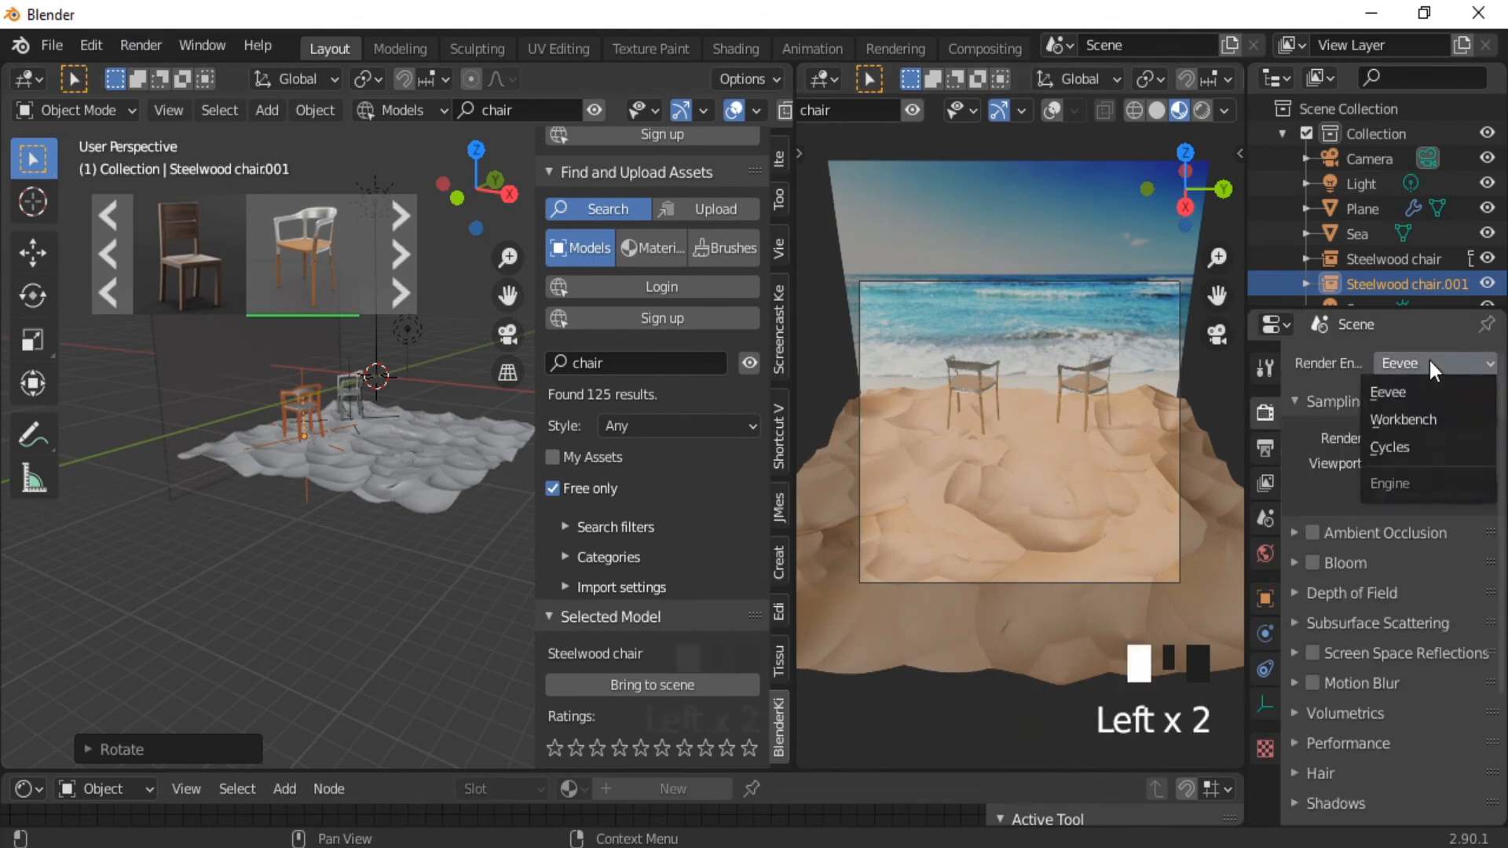
click(1389, 446)
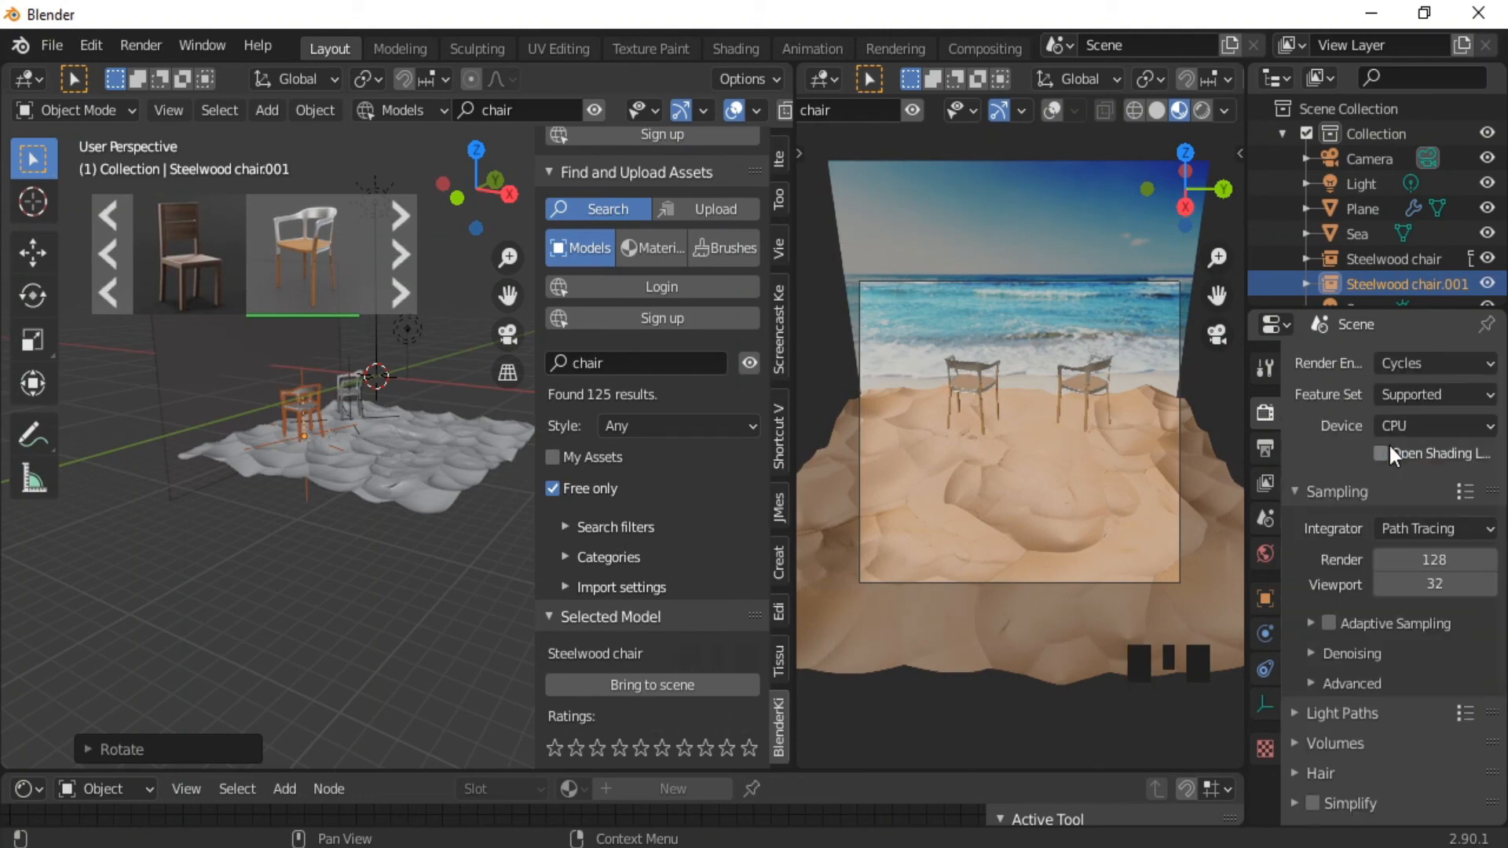
click(1311, 652)
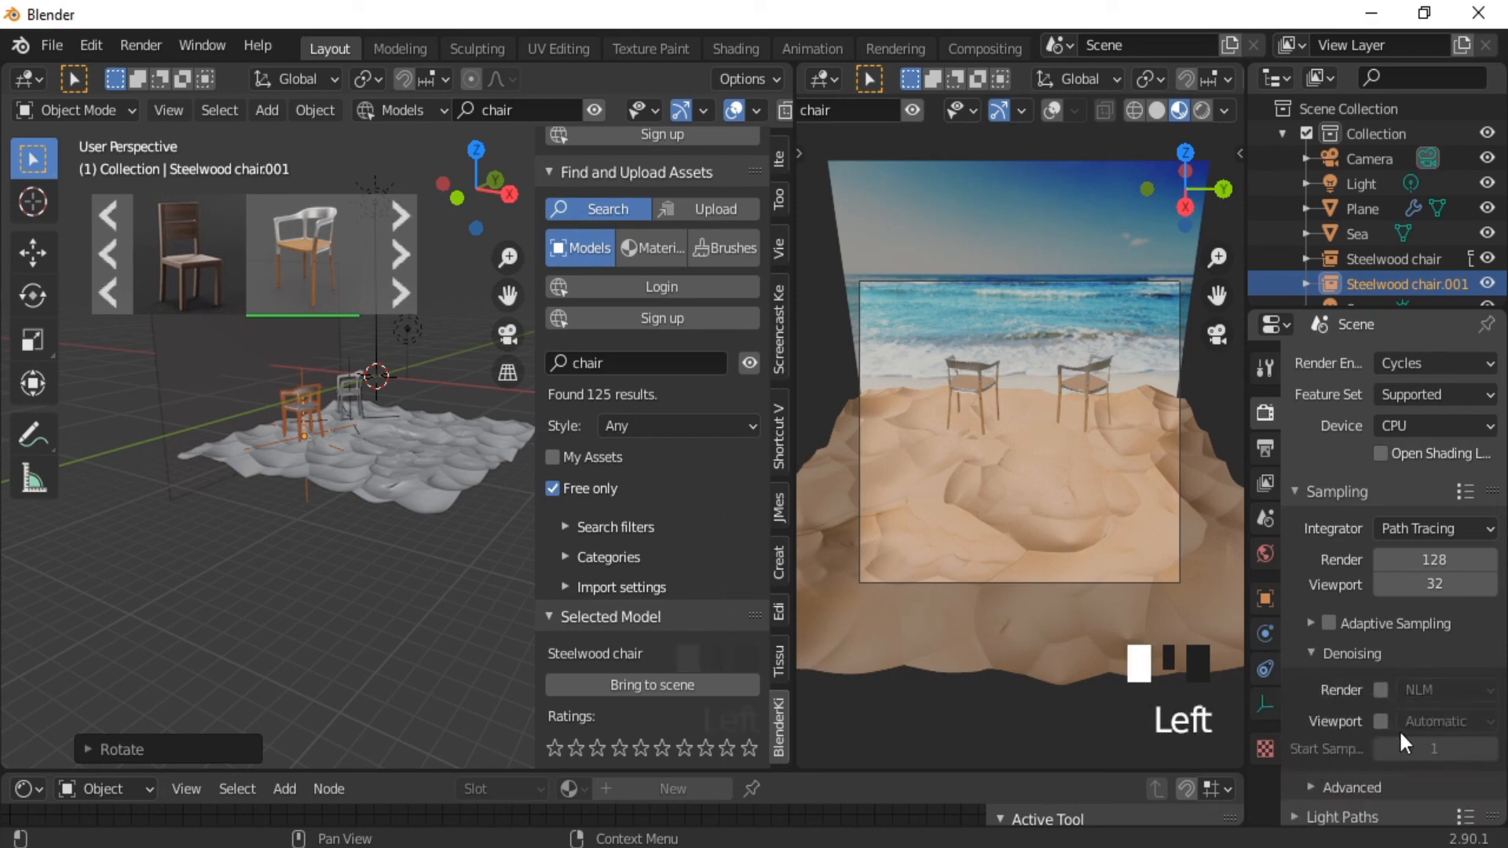
click(1380, 721)
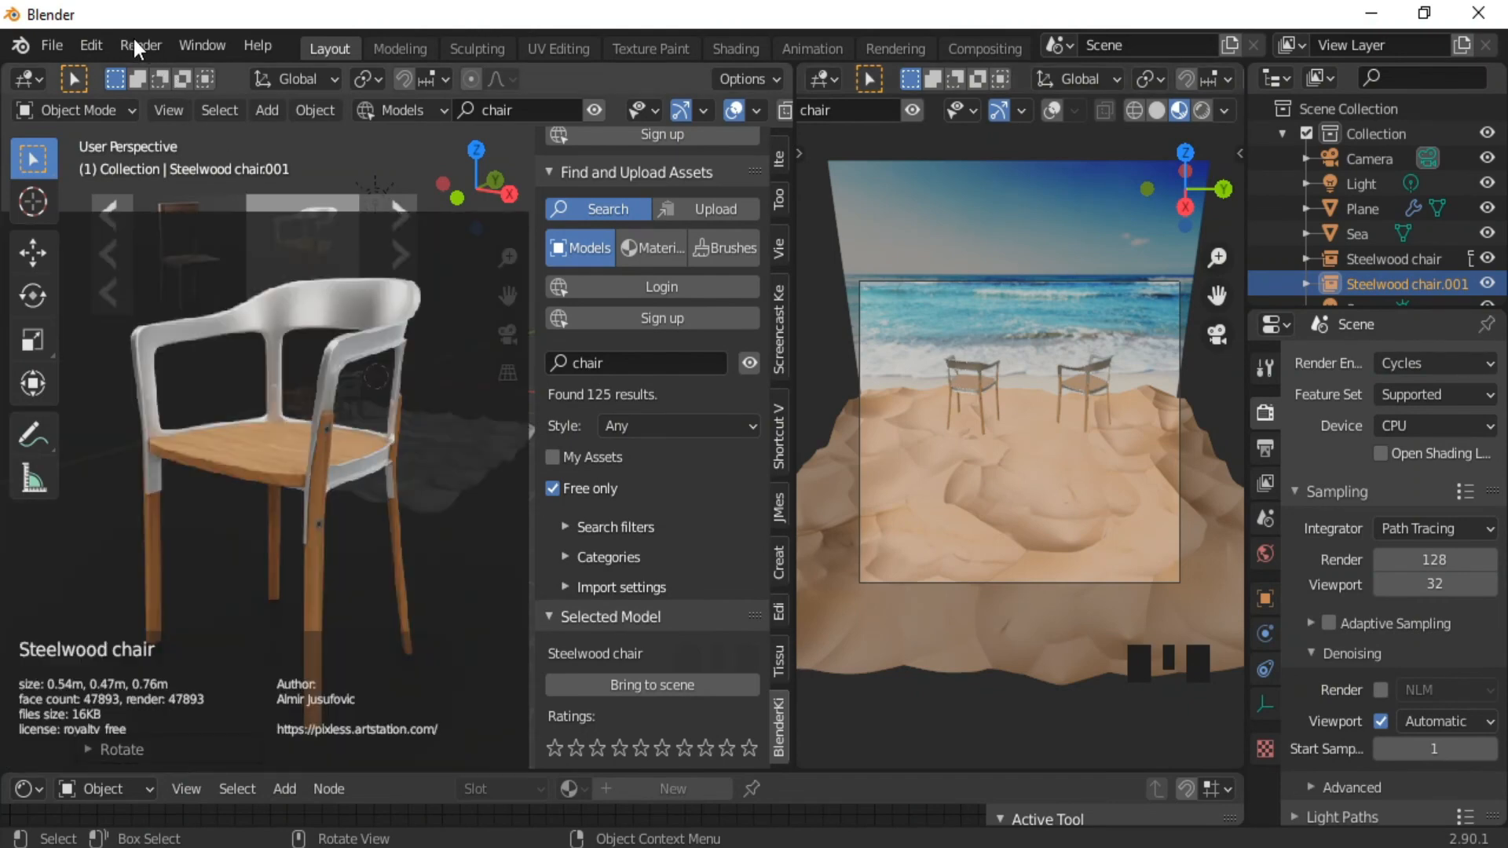
Render a still image of the beach scene from the camera.
click(135, 43)
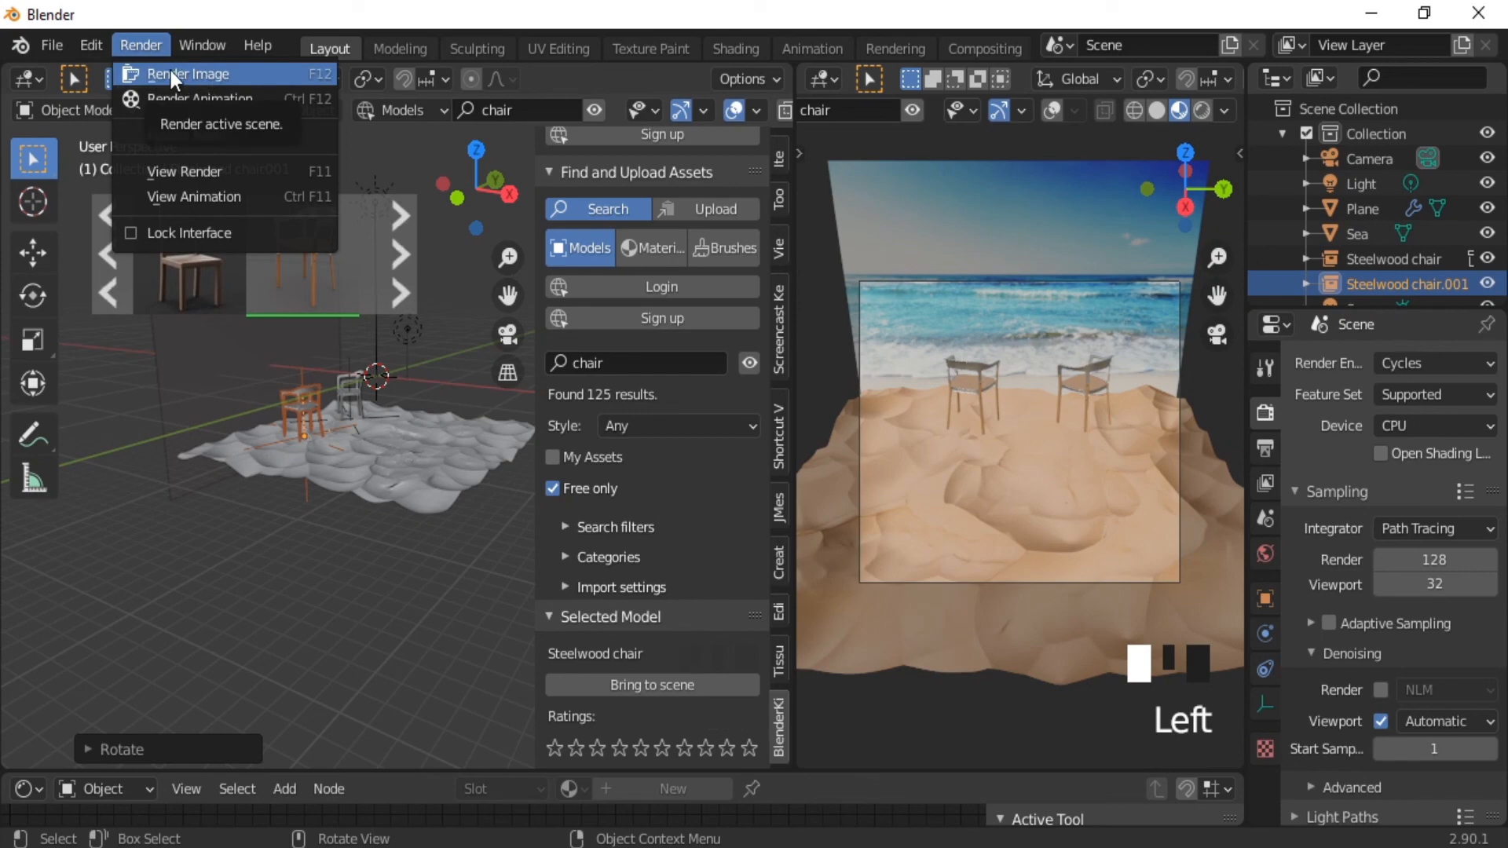
click(206, 73)
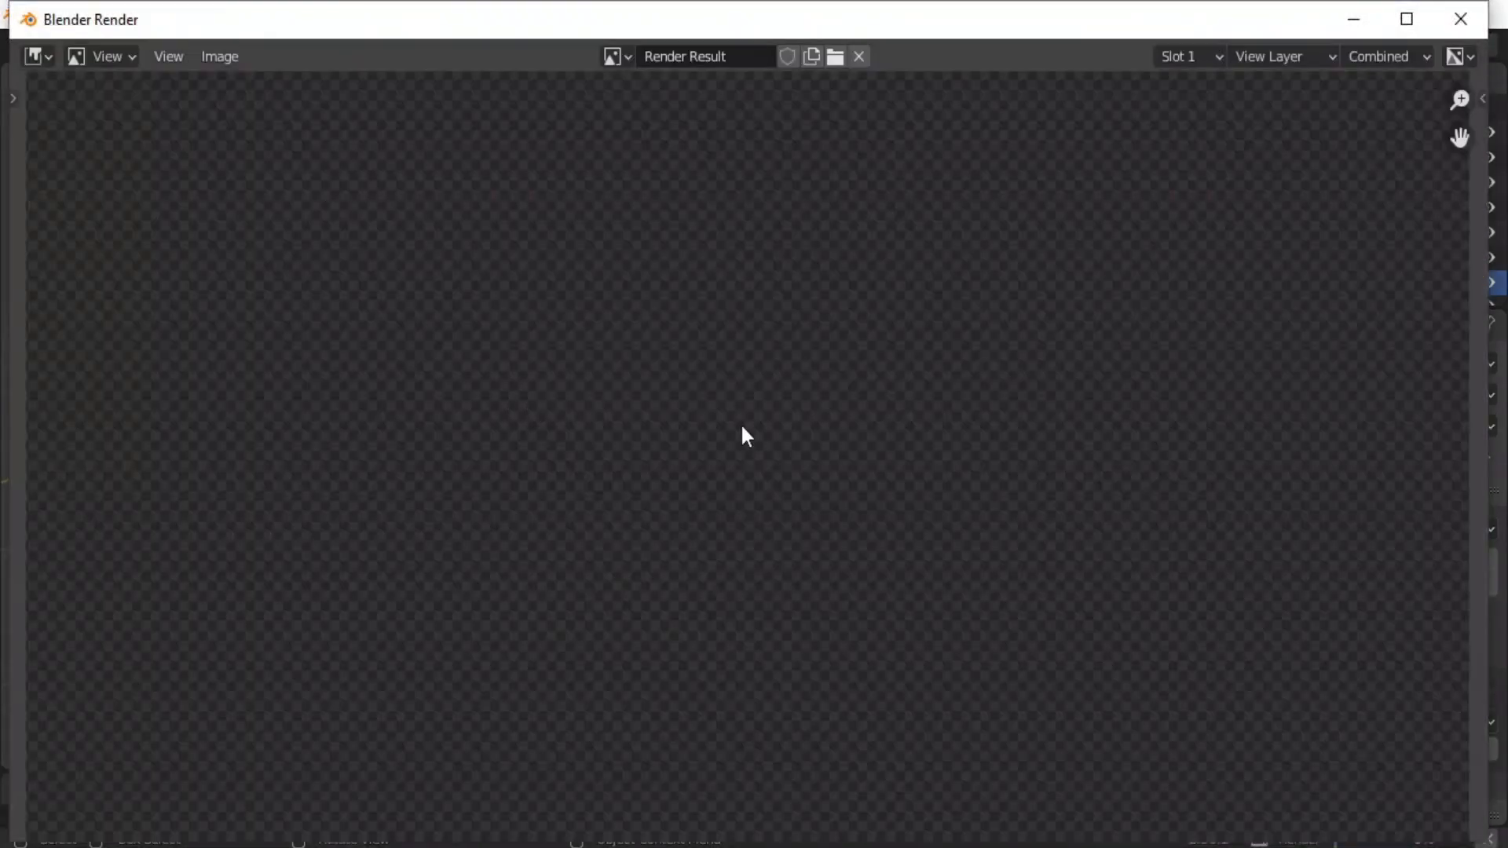